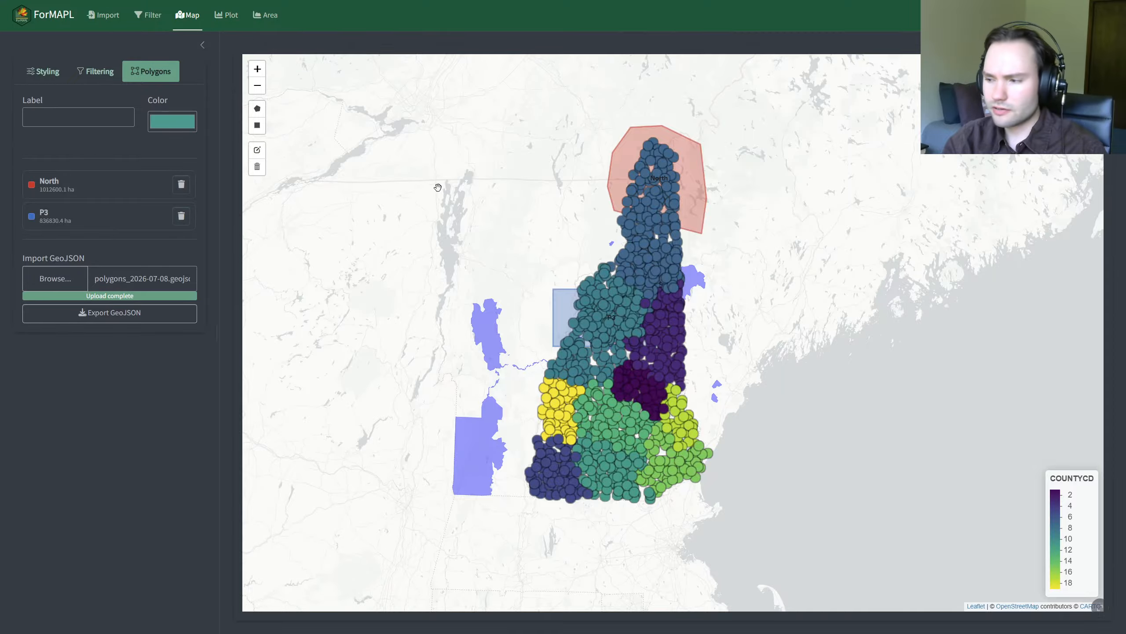
# Step: Open the diameter distribution plot view and select all plots by plot key
pyautogui.click(228, 17)
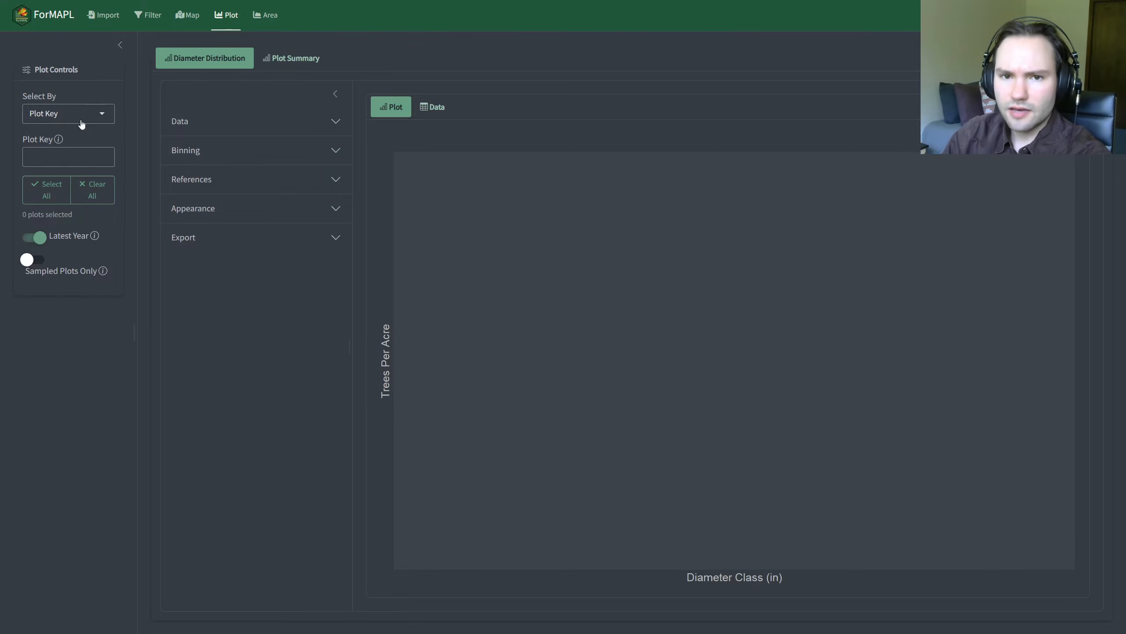
pyautogui.click(58, 114)
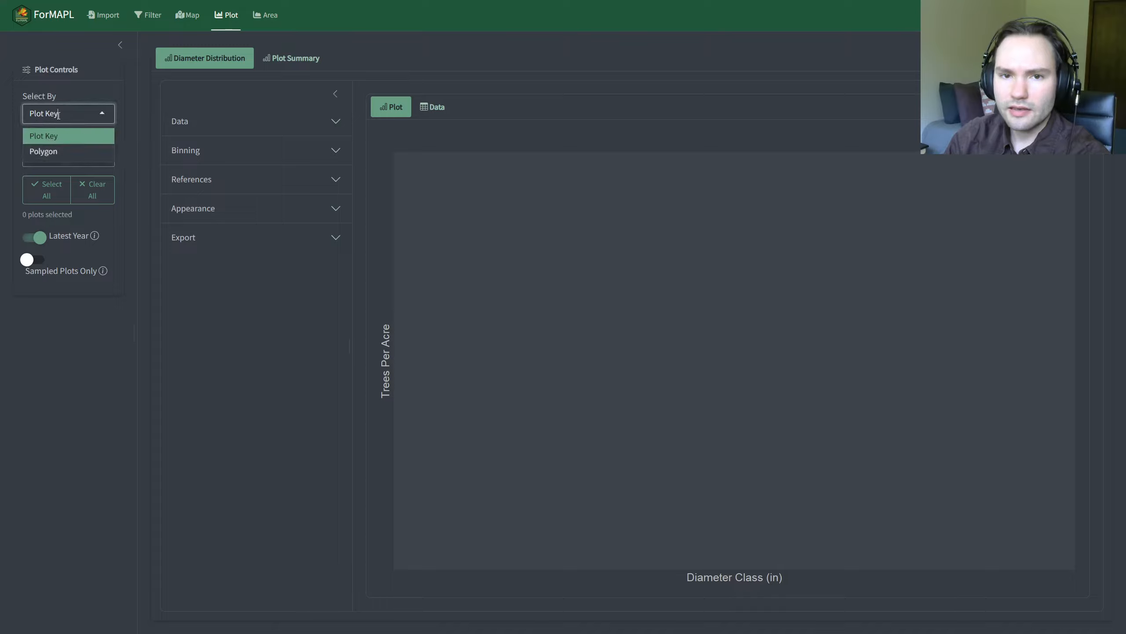
pyautogui.click(95, 114)
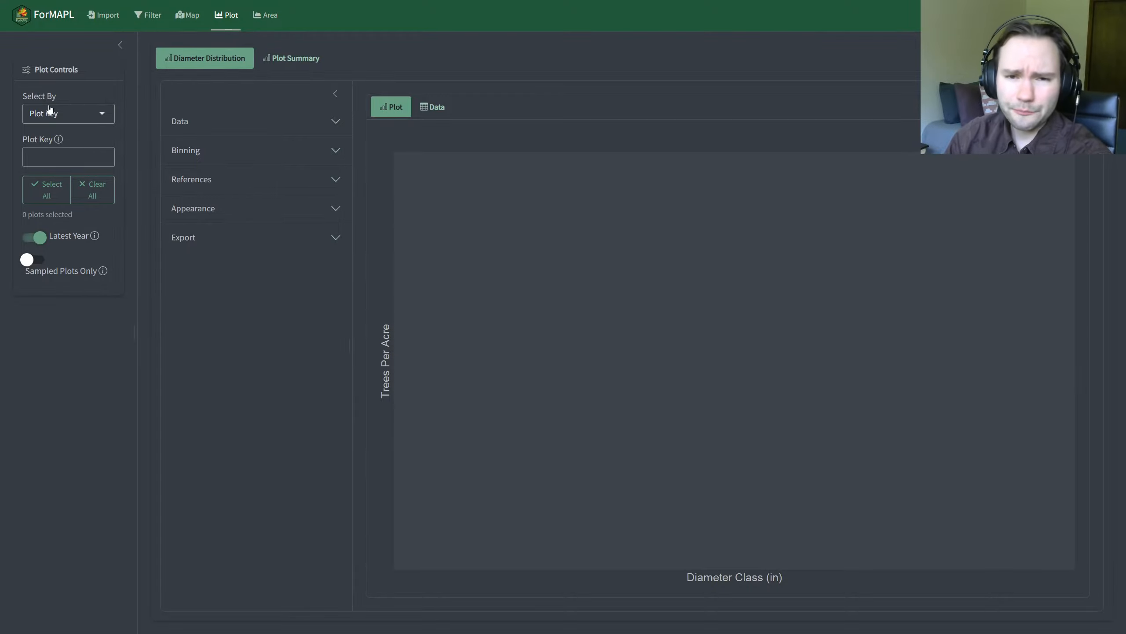
pyautogui.moveTo(62, 142)
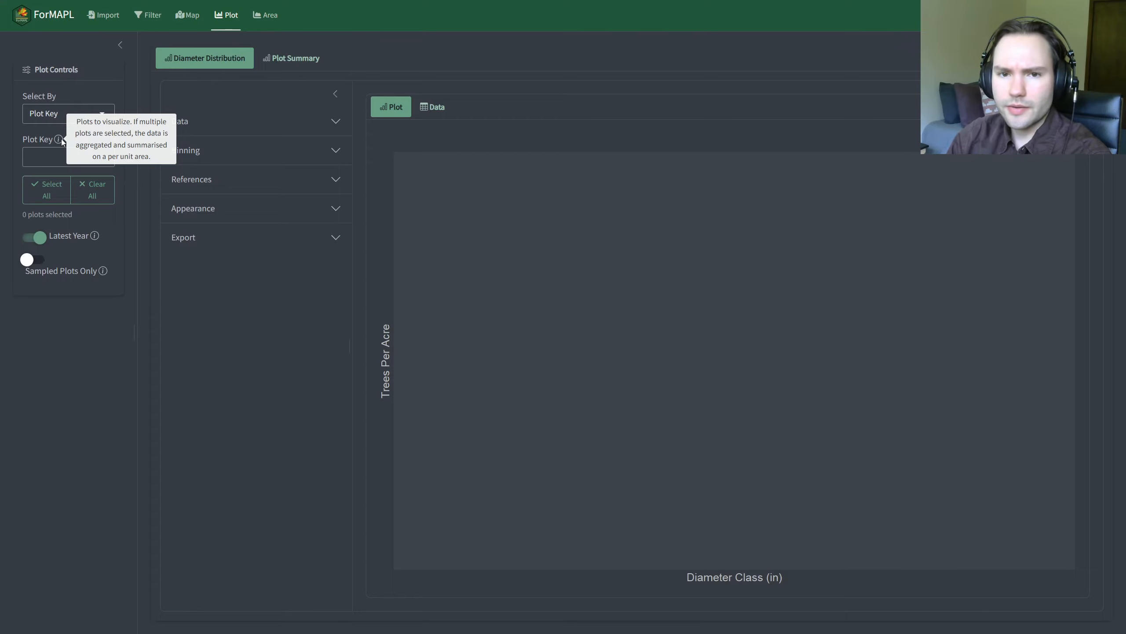
pyautogui.click(44, 192)
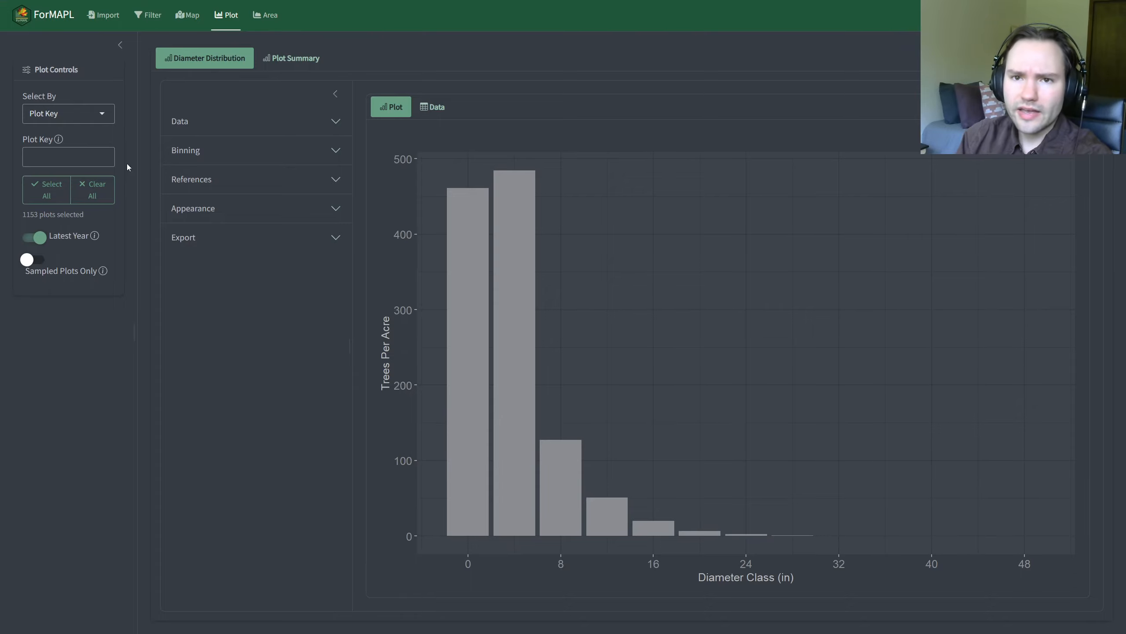
pyautogui.click(152, 20)
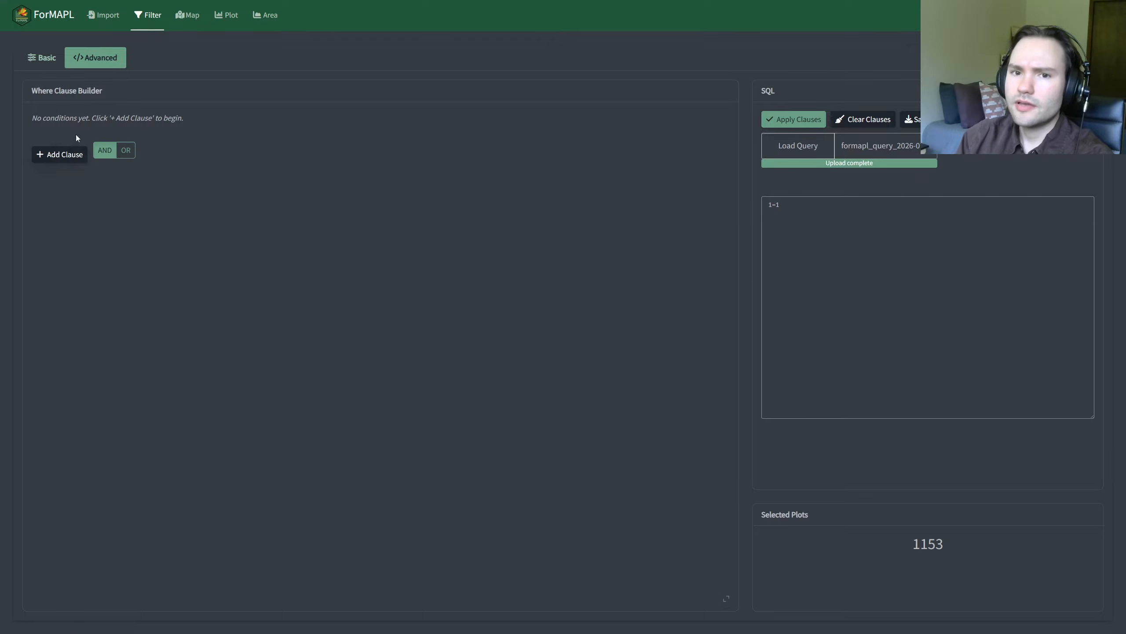
pyautogui.click(227, 18)
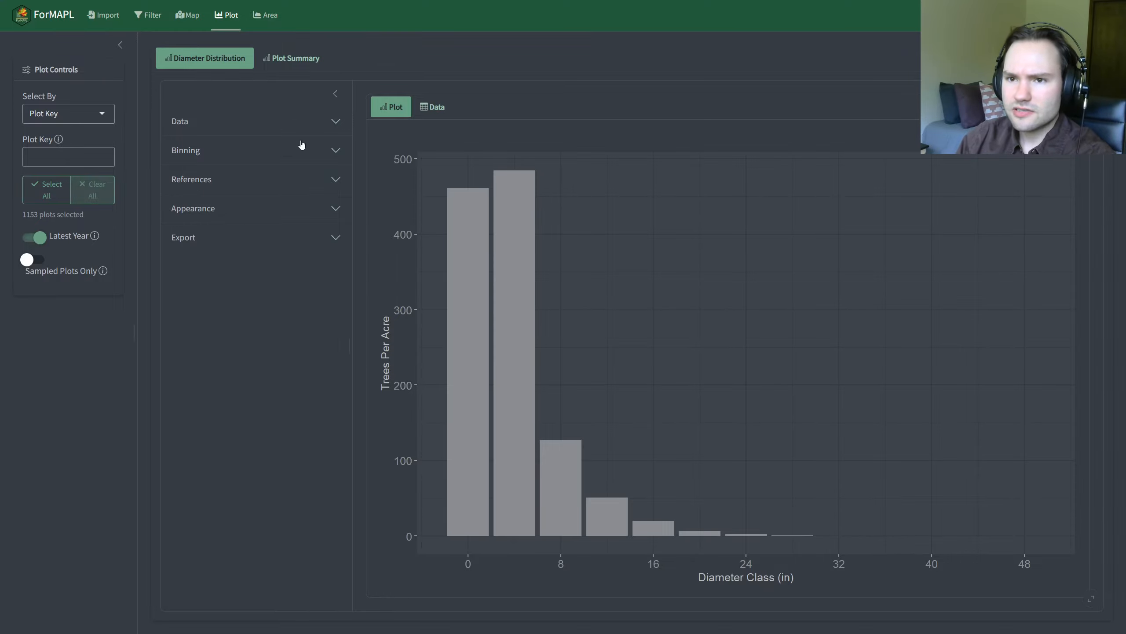
pyautogui.click(335, 94)
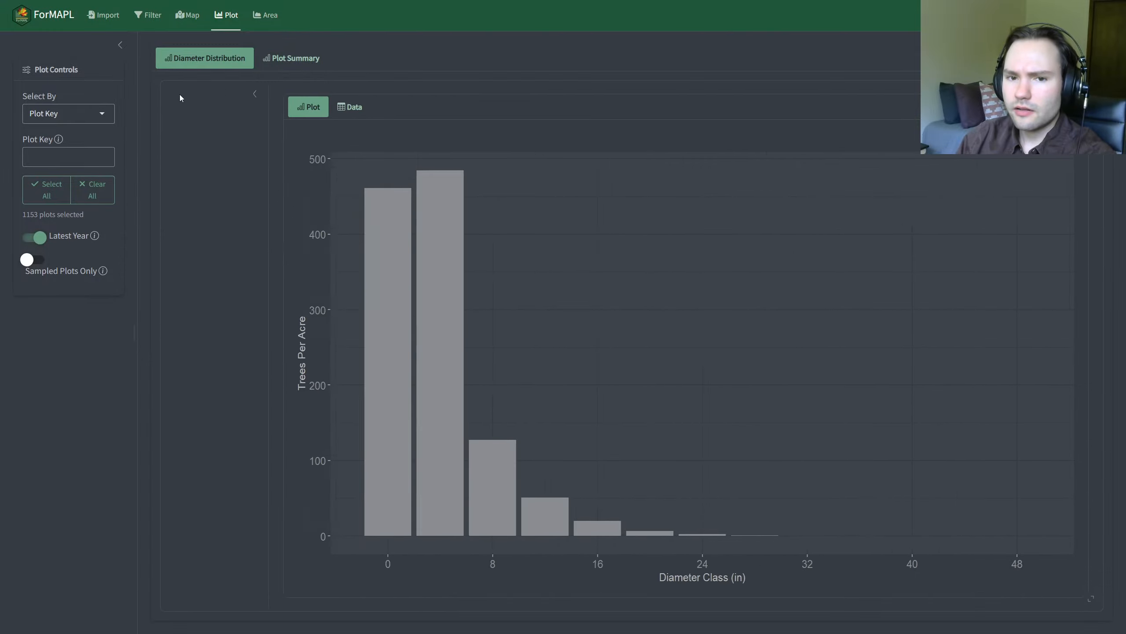
pyautogui.click(179, 97)
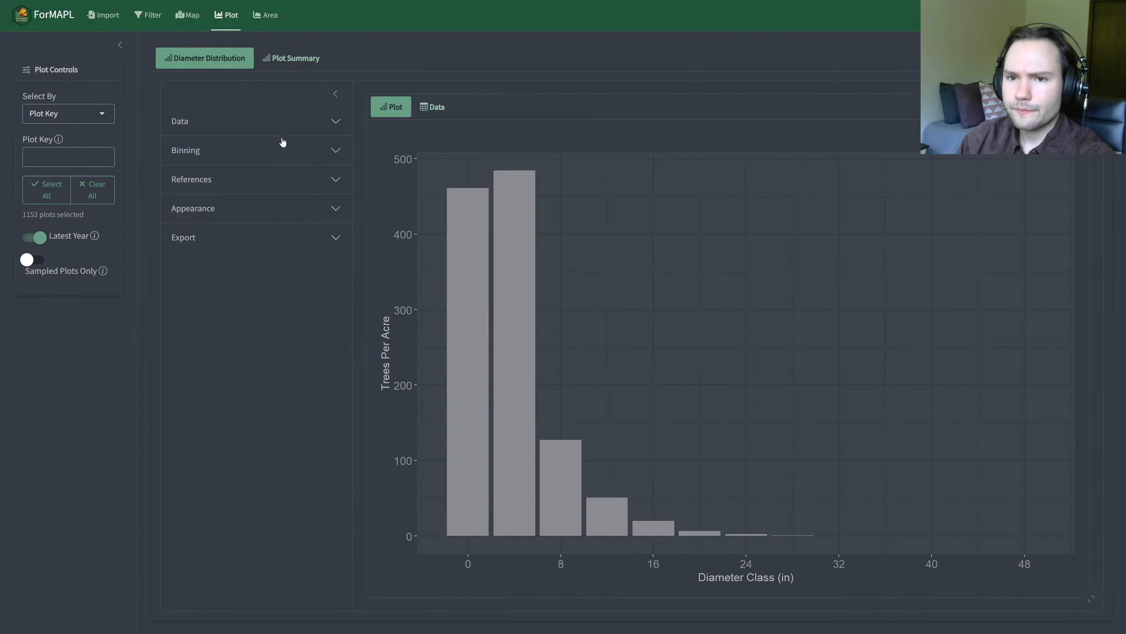
# Step: Set the Legend Variable of the diameter distribution to SCIENTIFIC_NAME
pyautogui.click(257, 124)
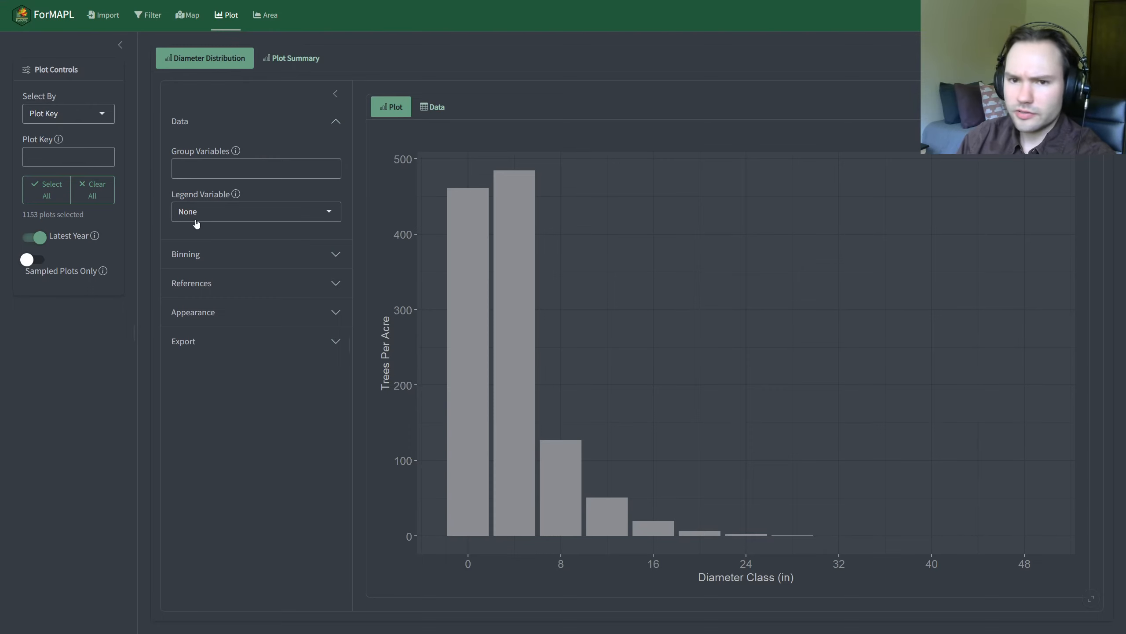
pyautogui.moveTo(240, 194)
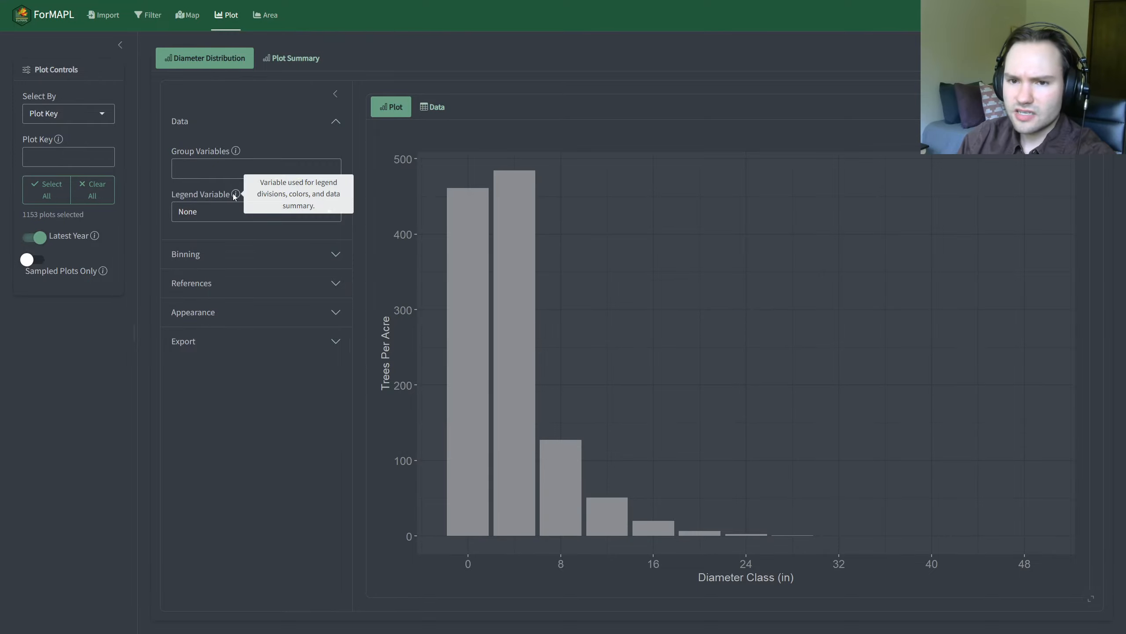
pyautogui.click(203, 215)
pyautogui.scroll(-1, 224, 258)
pyautogui.scroll(-5, 224, 258)
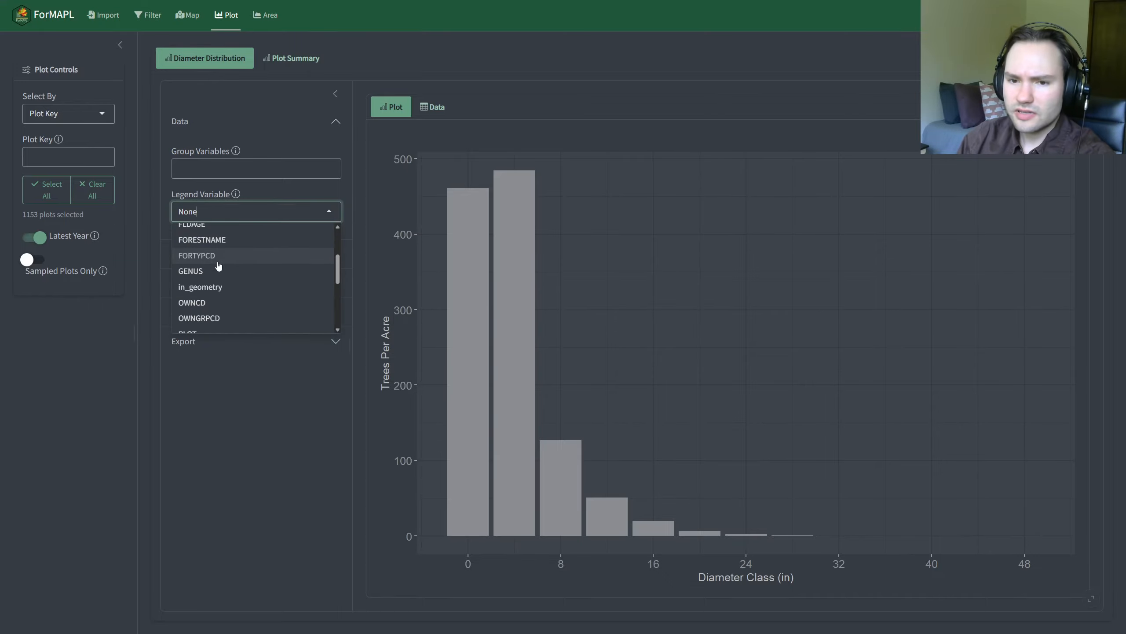
pyautogui.scroll(-3, 216, 266)
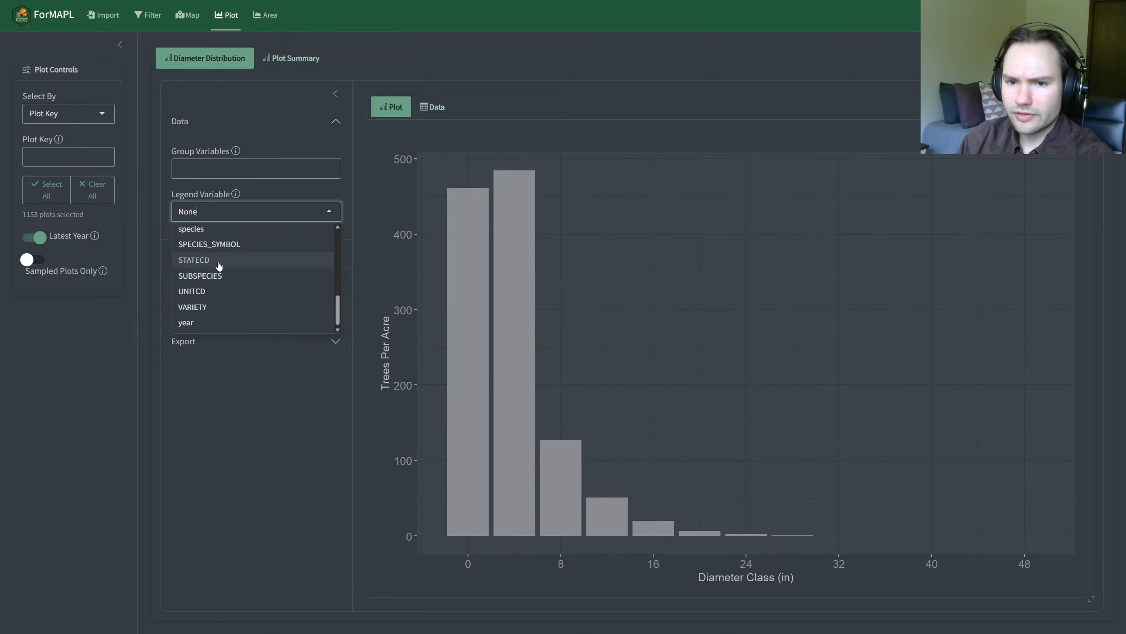
pyautogui.scroll(2, 248, 280)
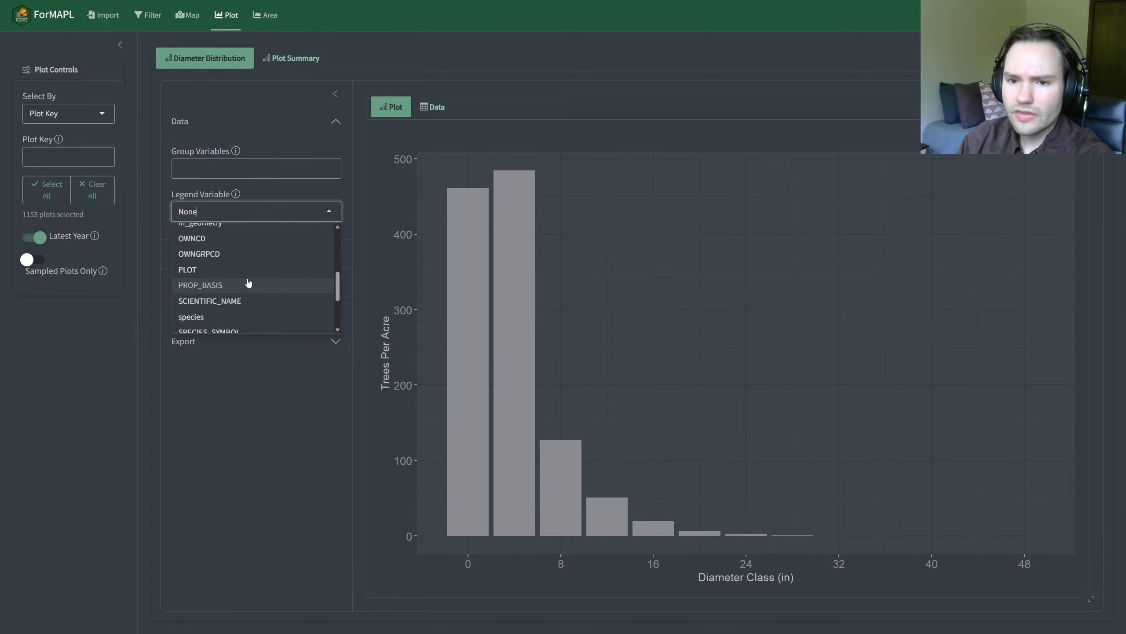
pyautogui.scroll(5, 248, 283)
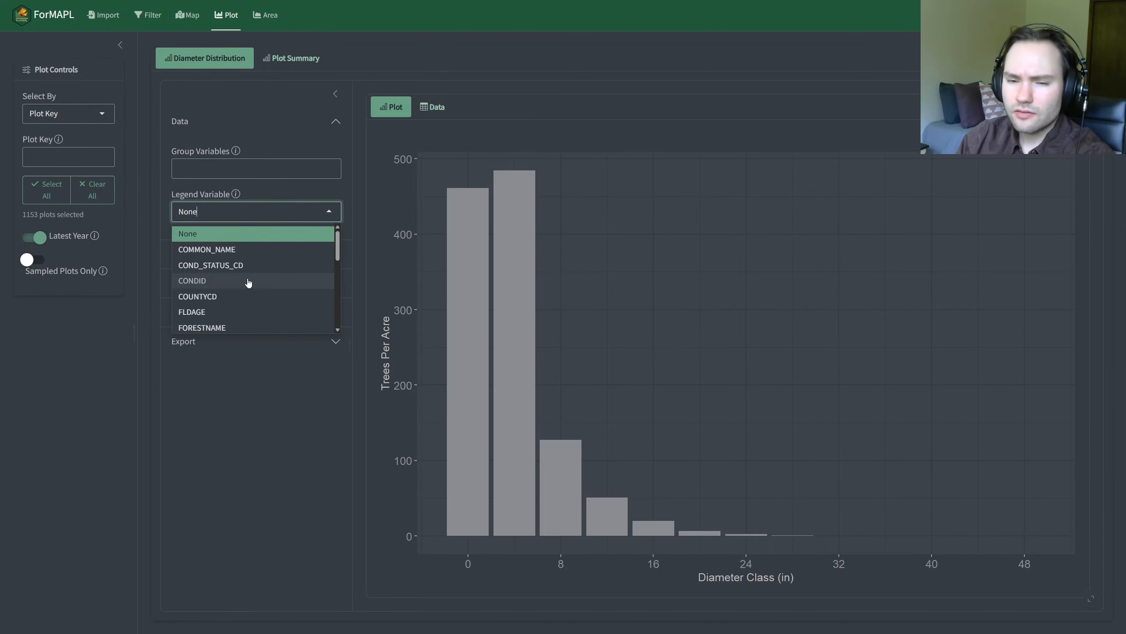
pyautogui.scroll(-5, 248, 283)
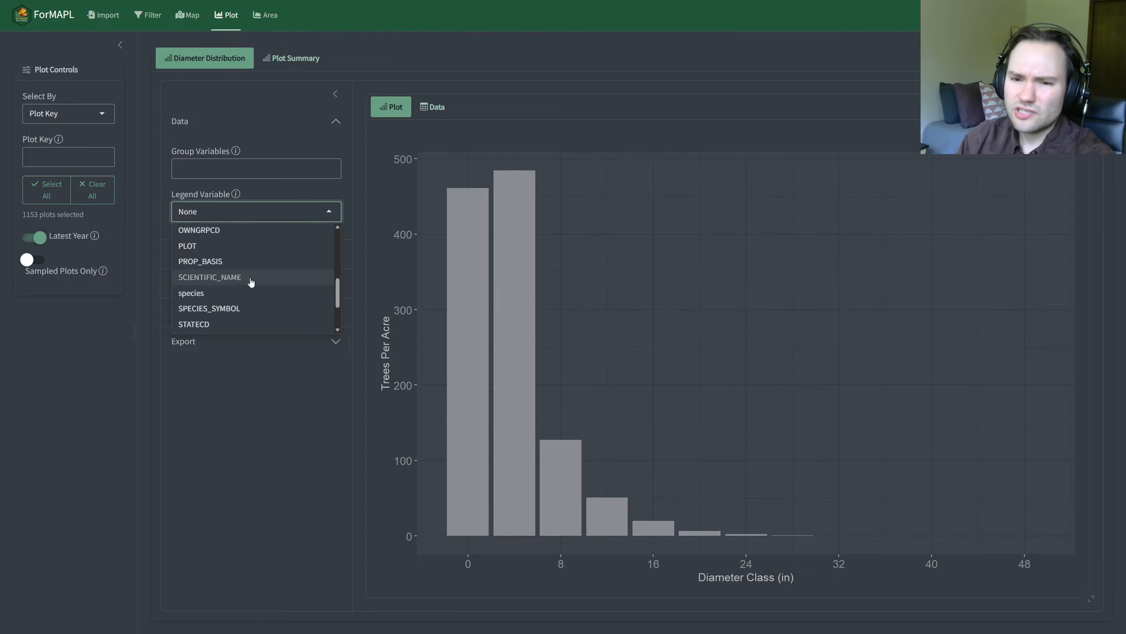
pyautogui.click(251, 278)
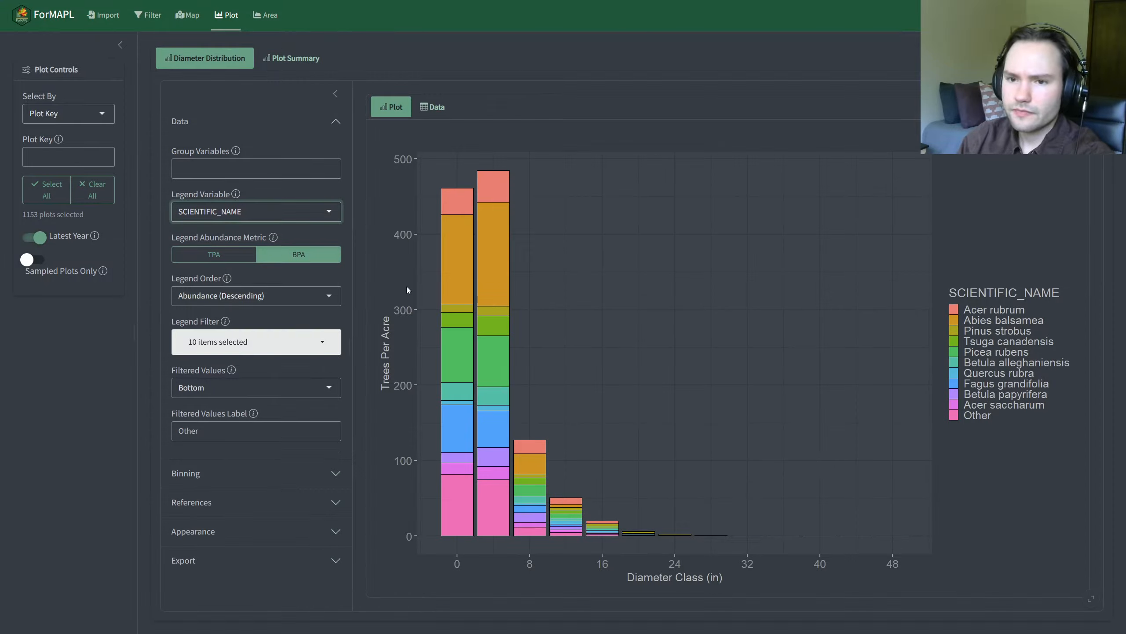
# Step: Review the species in the Legend Filter and deselect all of them
pyautogui.click(340, 277)
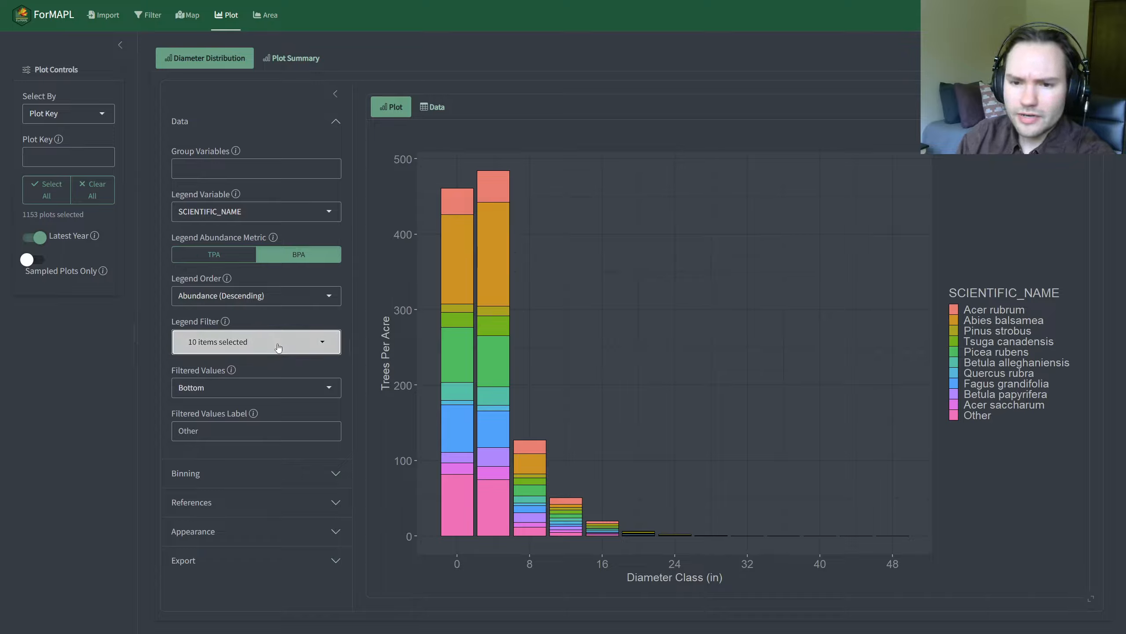
pyautogui.click(257, 342)
pyautogui.scroll(-4, 280, 457)
pyautogui.scroll(3, 280, 457)
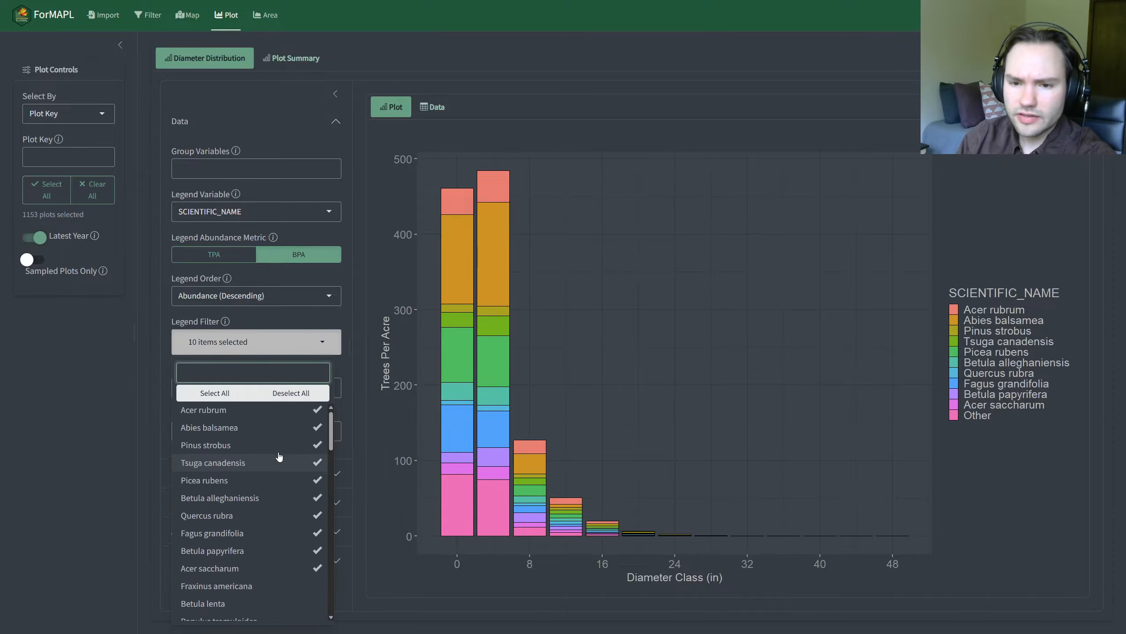
pyautogui.scroll(-10, 279, 457)
pyautogui.scroll(10, 279, 456)
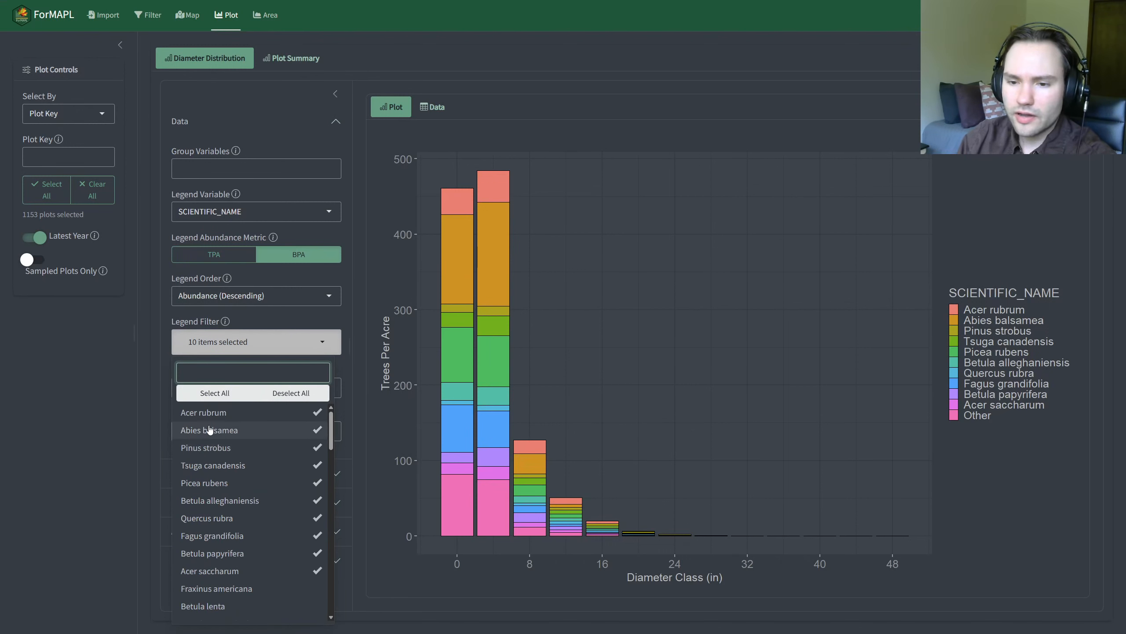
pyautogui.click(290, 393)
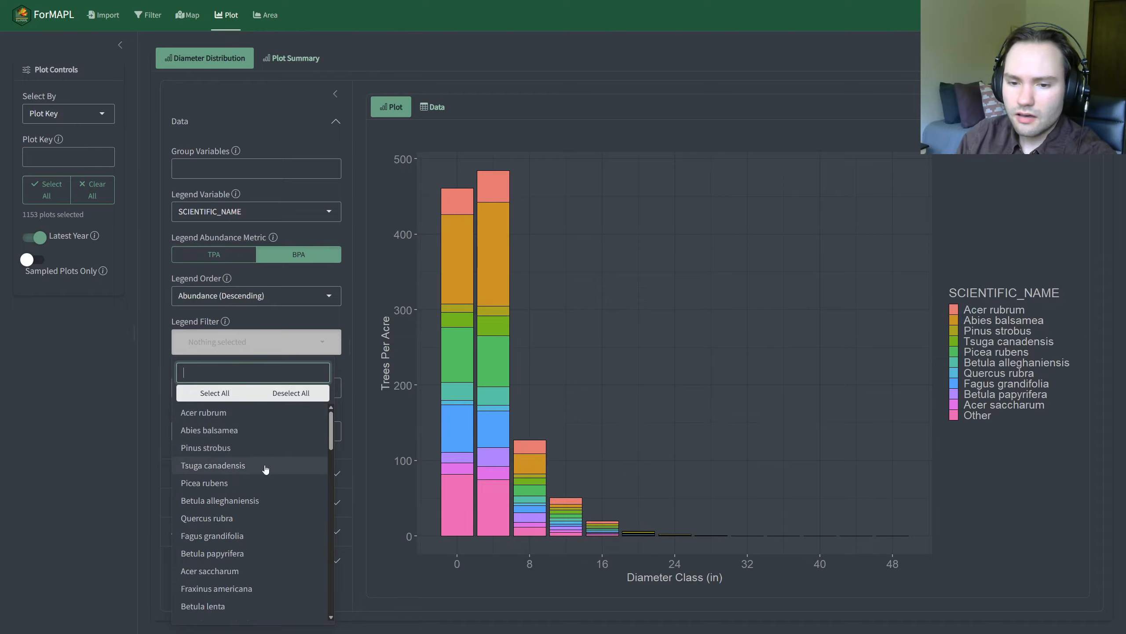
# Step: Include Betula alleghaniensis, Tsuga canadensis, Acer rubrum, Acer saccharum and Tilia americana in the Legend Filter
pyautogui.click(267, 502)
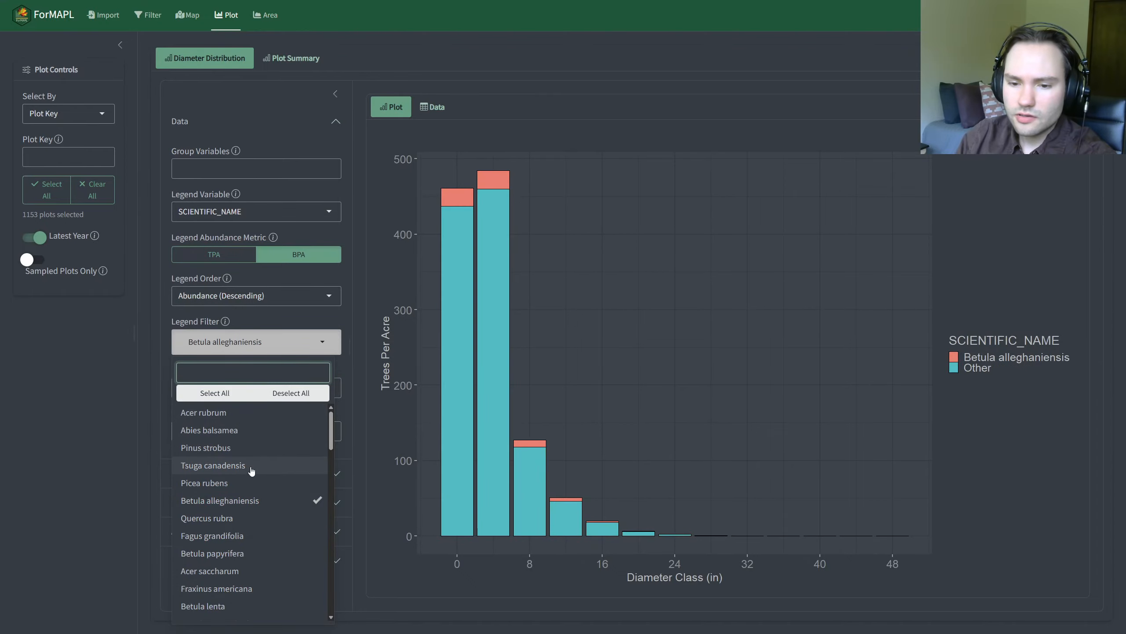
pyautogui.click(251, 466)
pyautogui.click(229, 415)
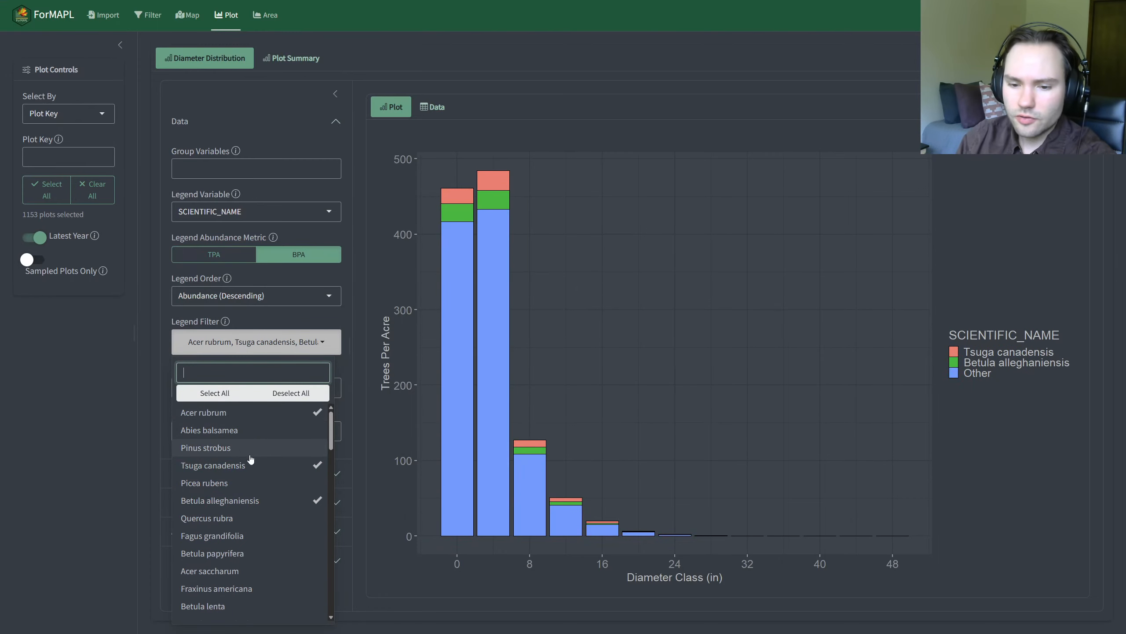
pyautogui.scroll(-2, 252, 475)
pyautogui.click(260, 485)
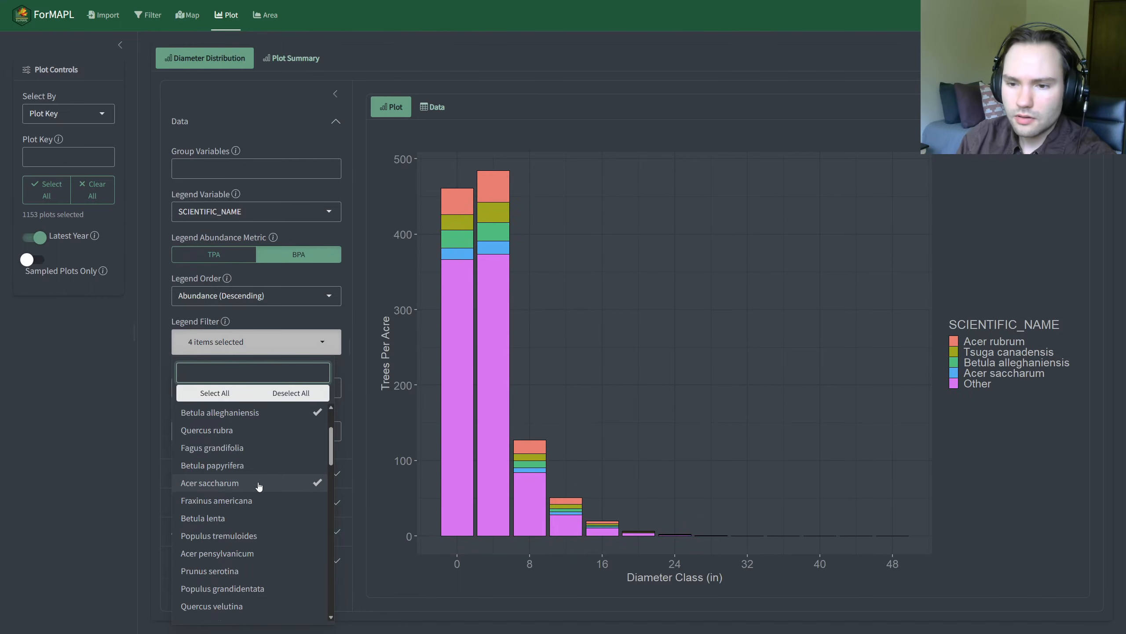
pyautogui.scroll(-4, 258, 487)
pyautogui.scroll(-2, 258, 487)
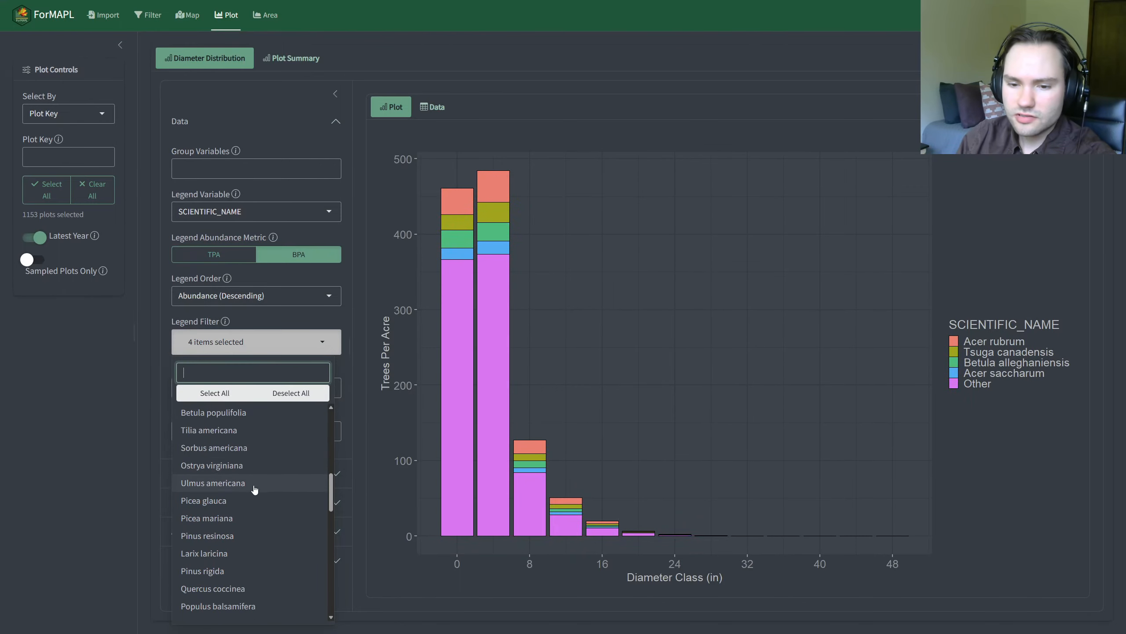
pyautogui.click(194, 430)
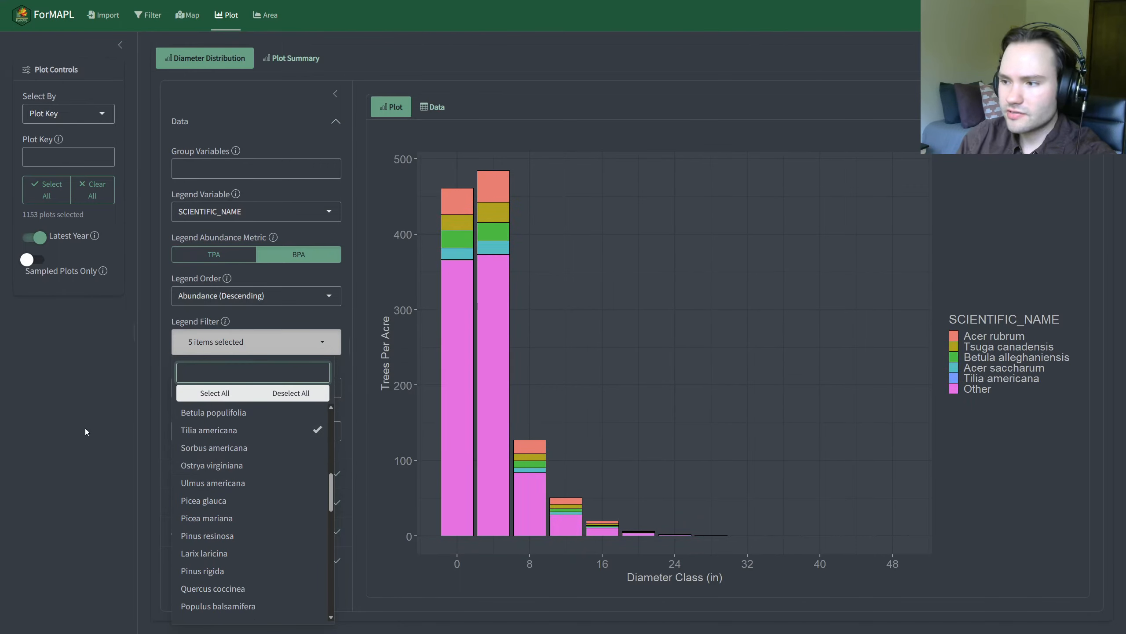
pyautogui.click(86, 429)
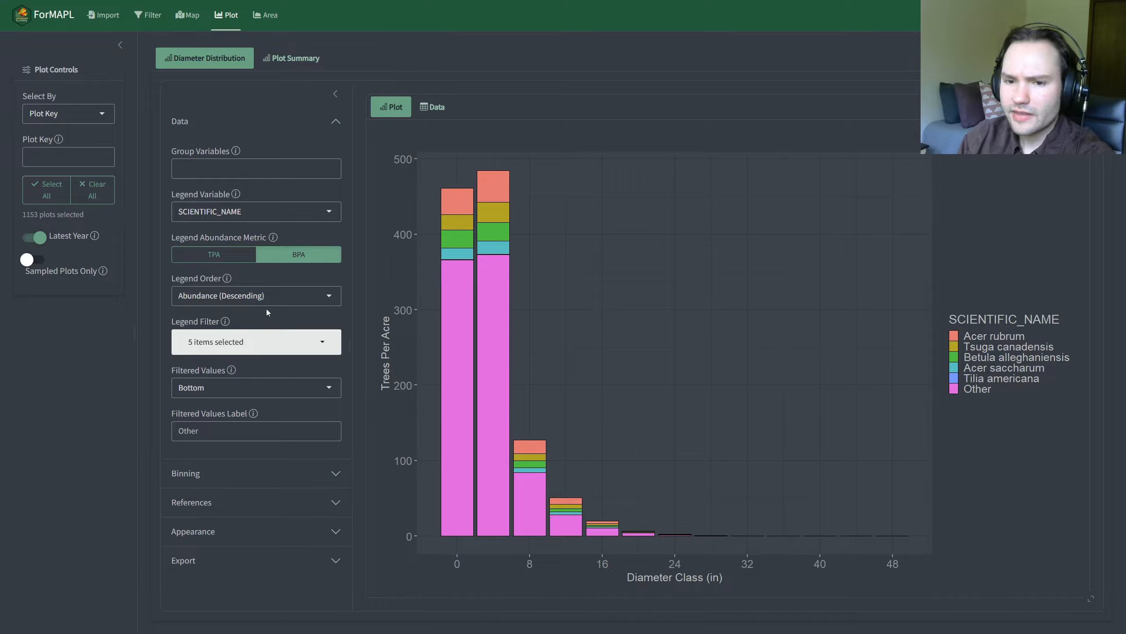
pyautogui.click(294, 339)
pyautogui.scroll(-3, 247, 465)
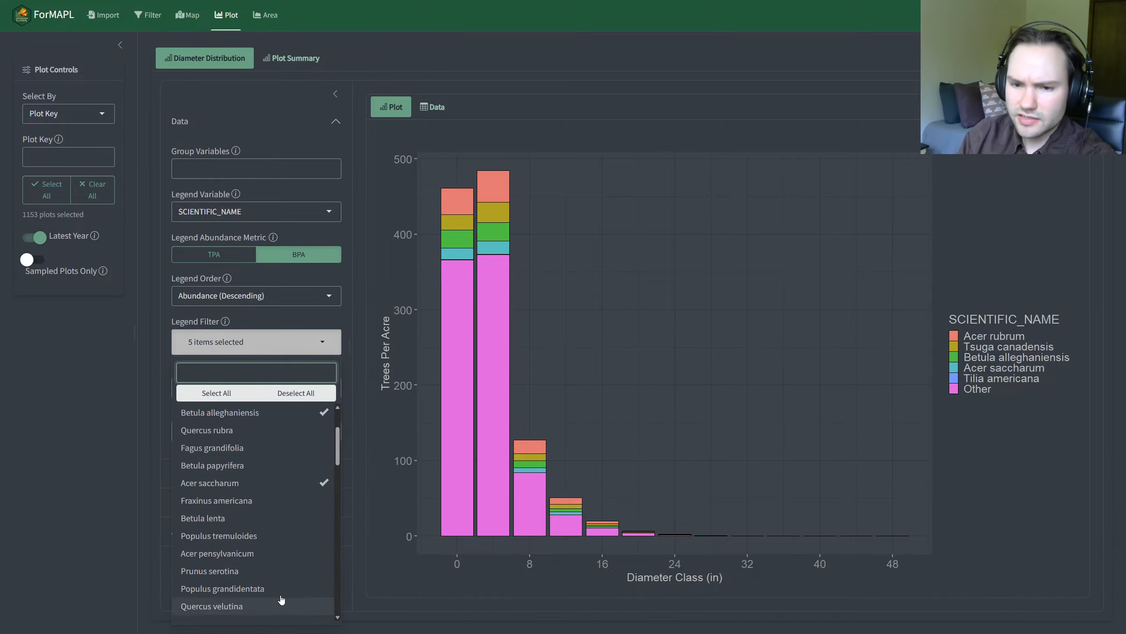
pyautogui.click(67, 430)
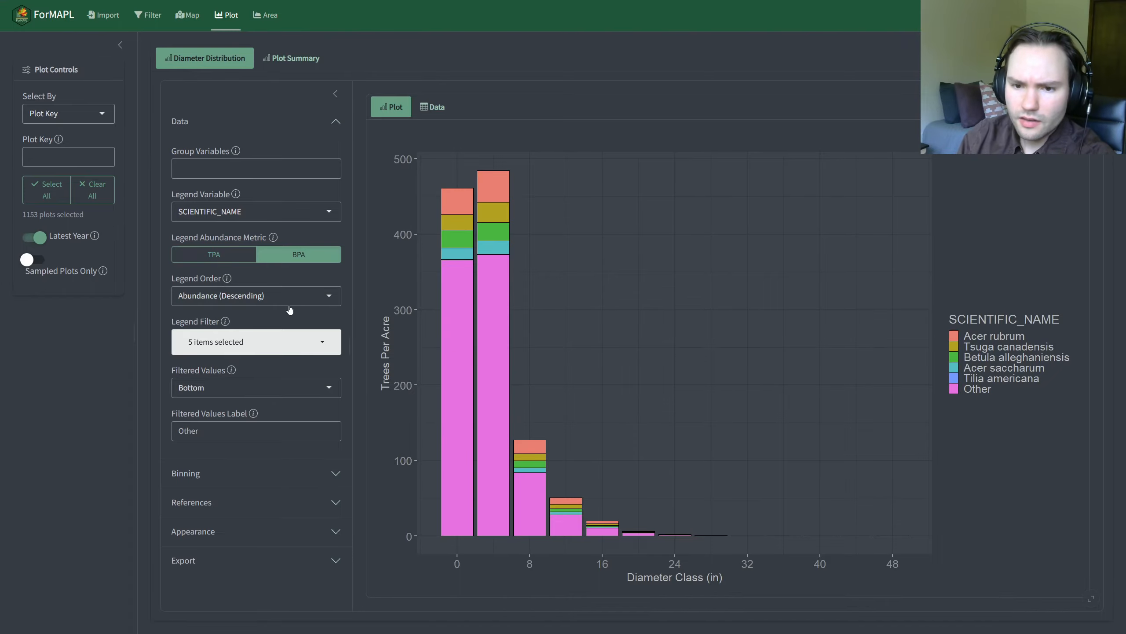
# Step: Try the Top and In Line placements for the filtered values, and set Filtered Values to Hidden
pyautogui.click(241, 389)
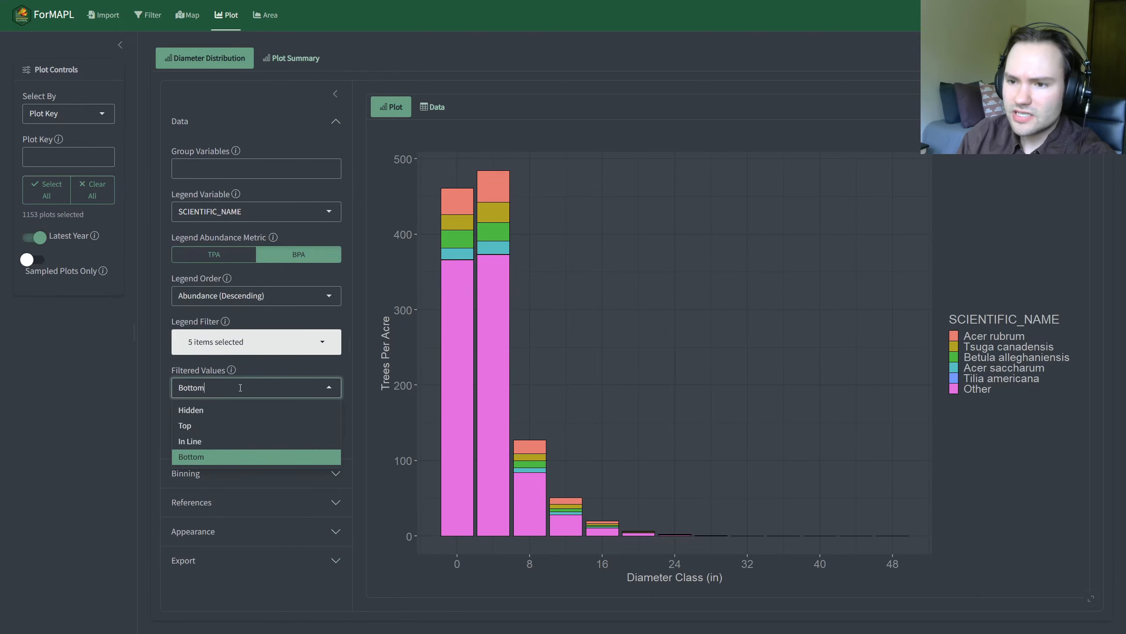
pyautogui.click(237, 425)
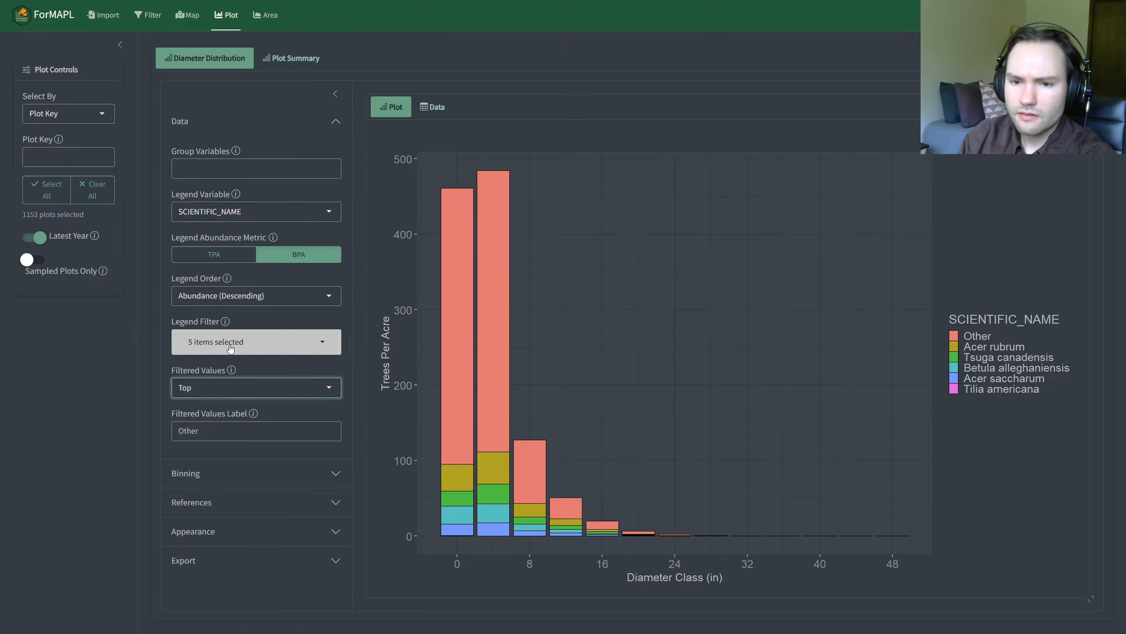
pyautogui.click(221, 388)
pyautogui.click(244, 440)
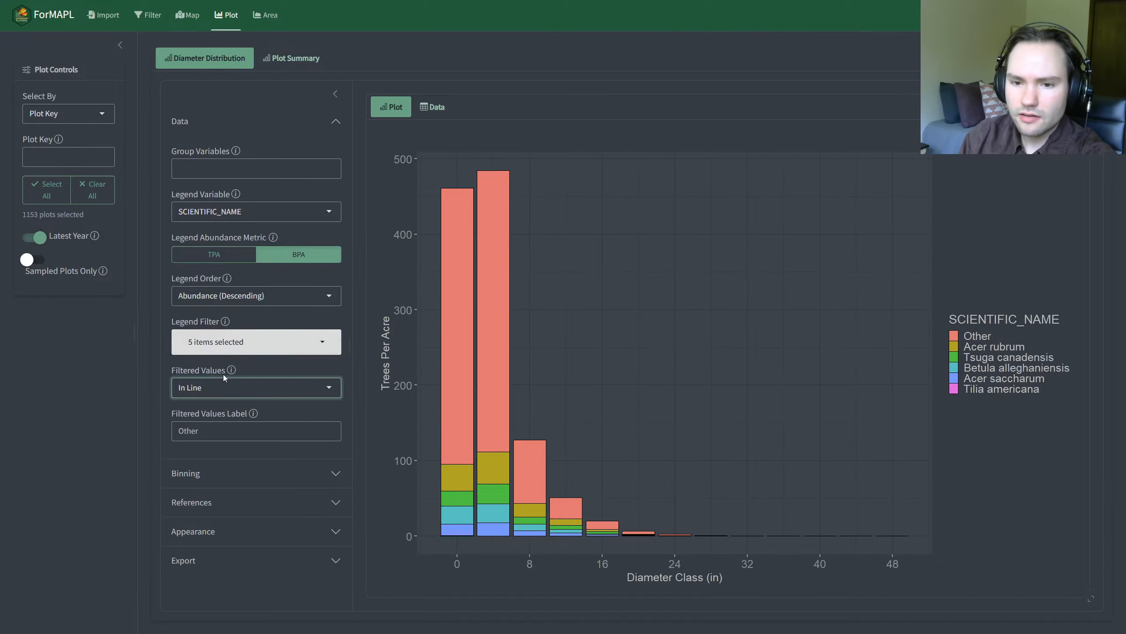
pyautogui.click(222, 387)
pyautogui.click(213, 411)
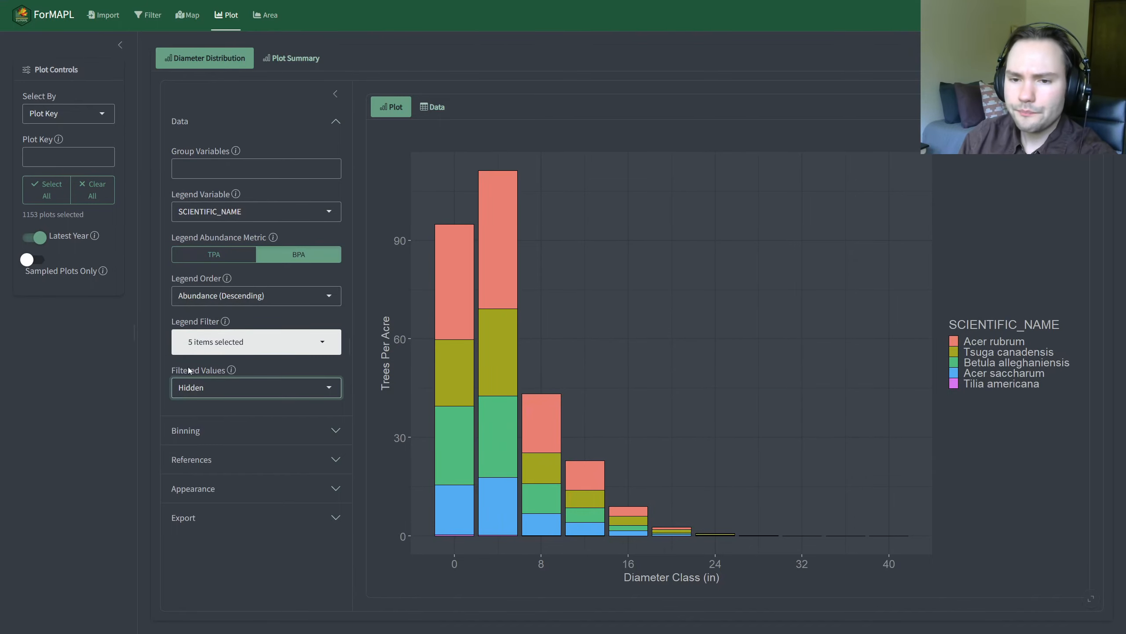
# Step: Set the Legend Variable to COUNTYCD and the Legend Order to Alphabetical / Numeric (Ascending)
pyautogui.click(198, 221)
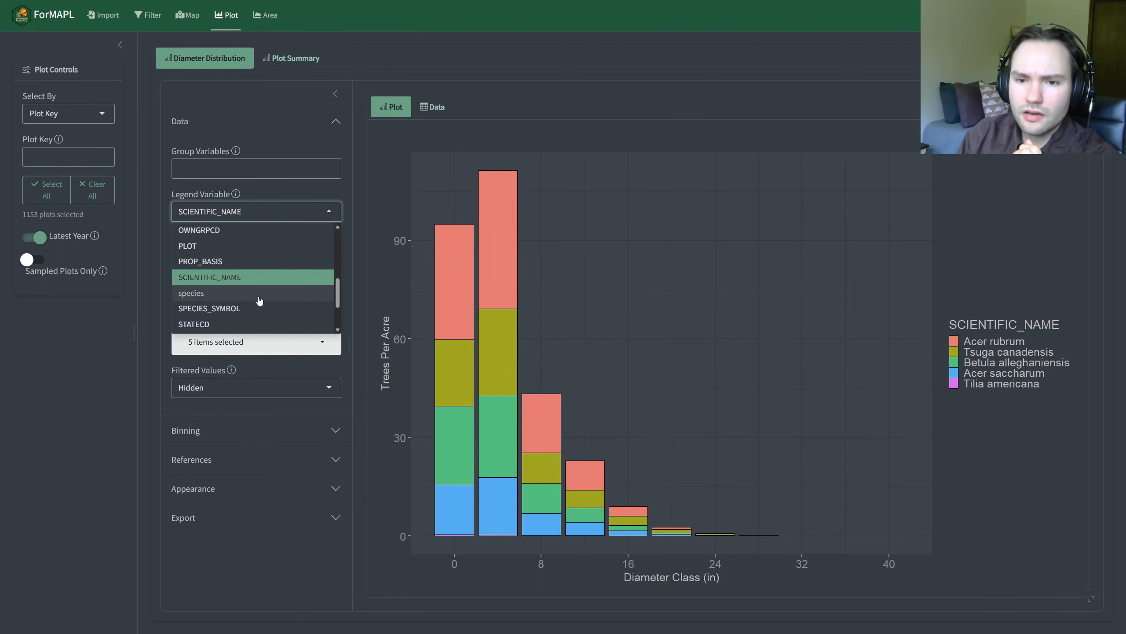
pyautogui.scroll(-2, 262, 295)
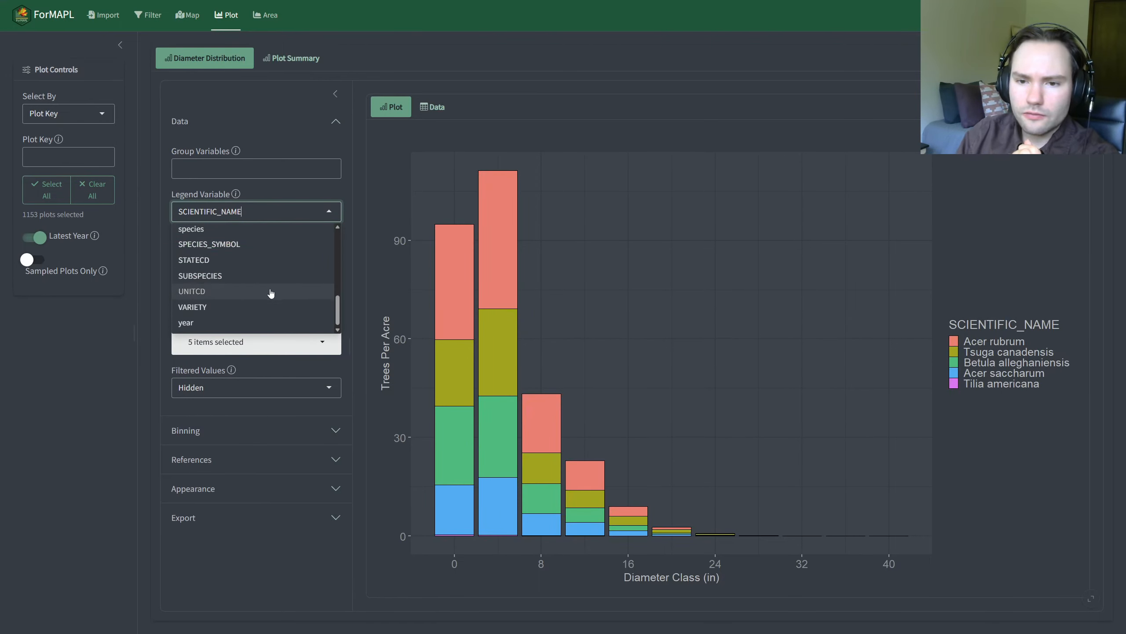
pyautogui.scroll(8, 259, 297)
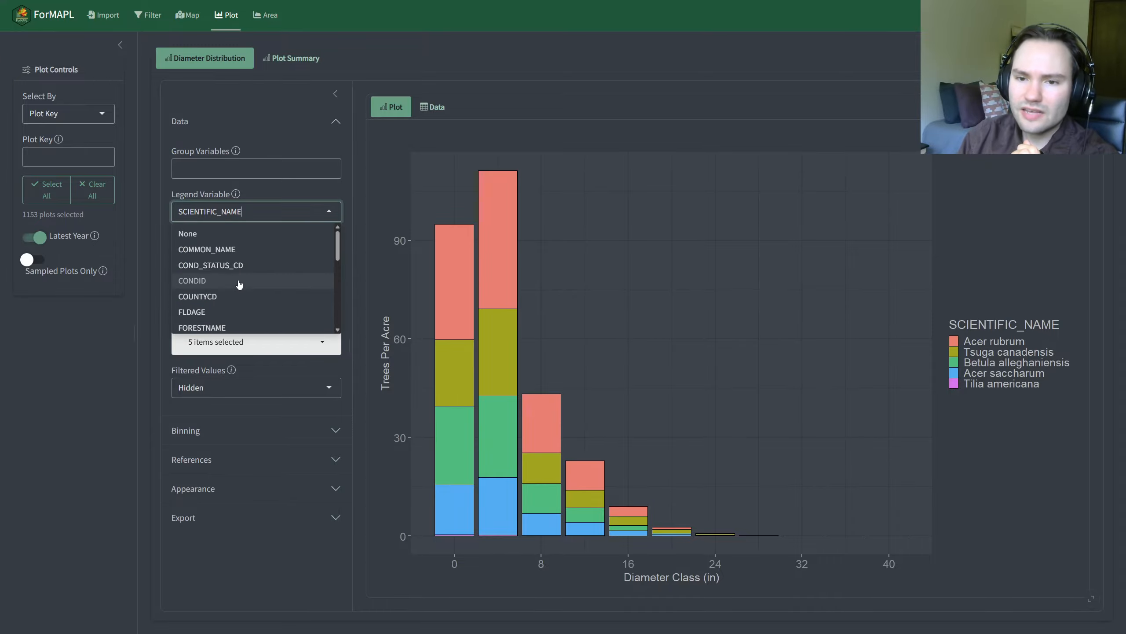
pyautogui.click(231, 297)
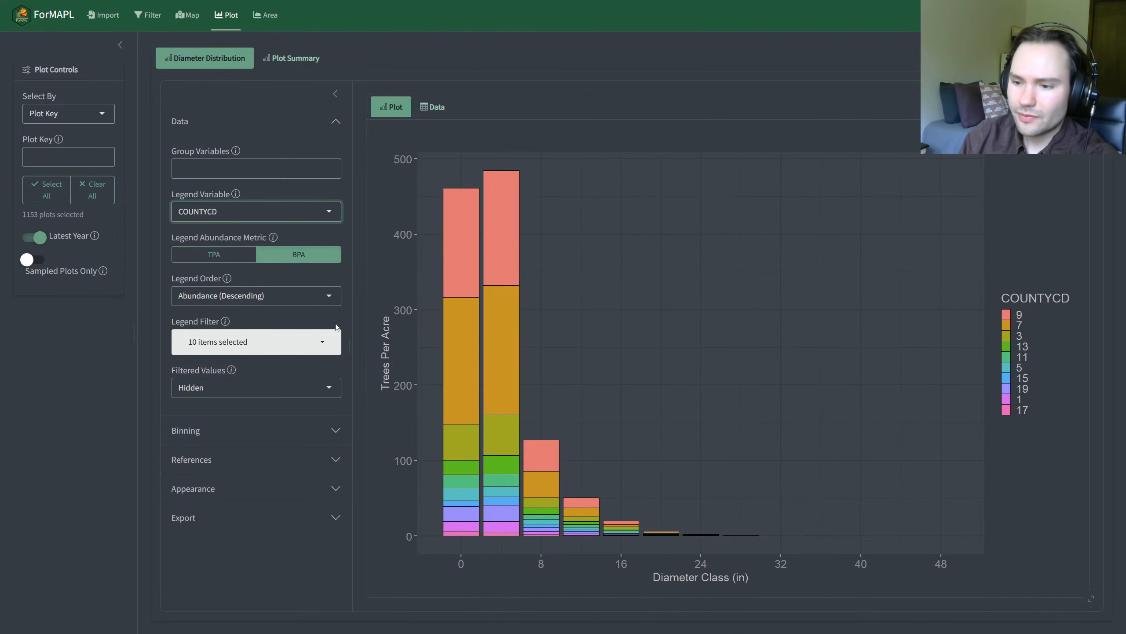
pyautogui.click(245, 299)
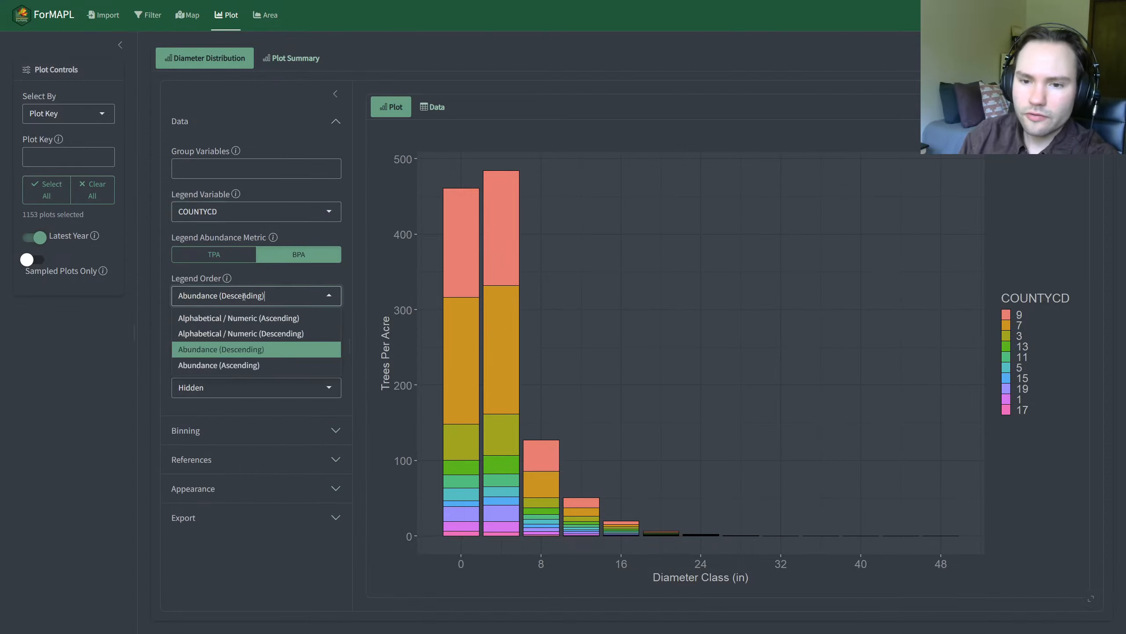
pyautogui.click(250, 319)
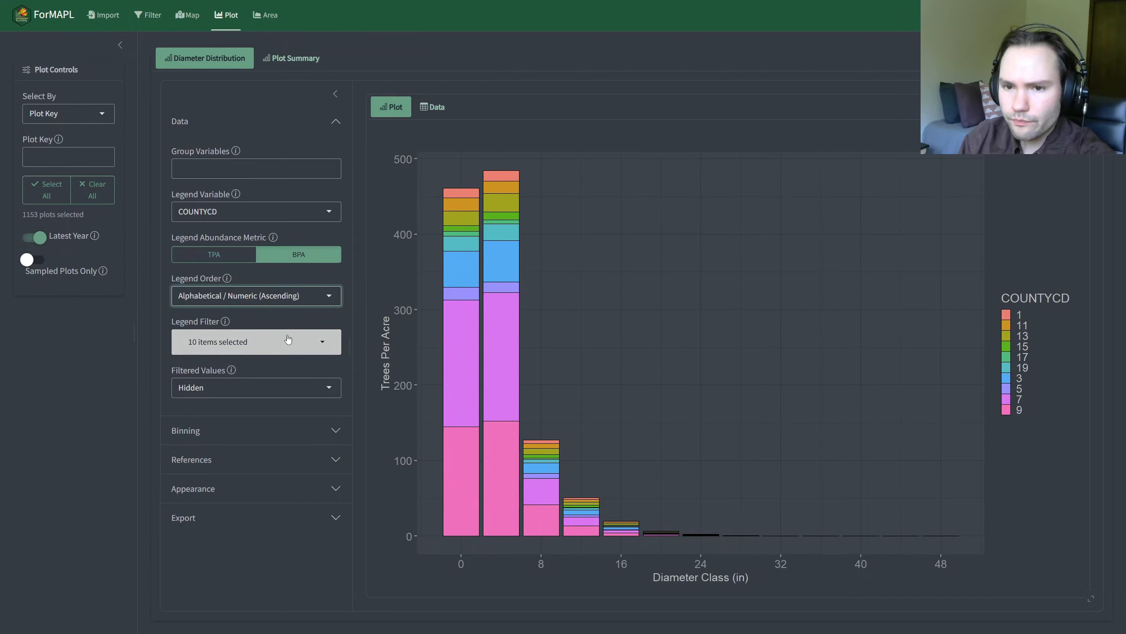
# Step: Set the Legend Abundance Metric to TPA and try the Abundance (Descending) and Abundance (Ascending) legend orders
pyautogui.click(235, 256)
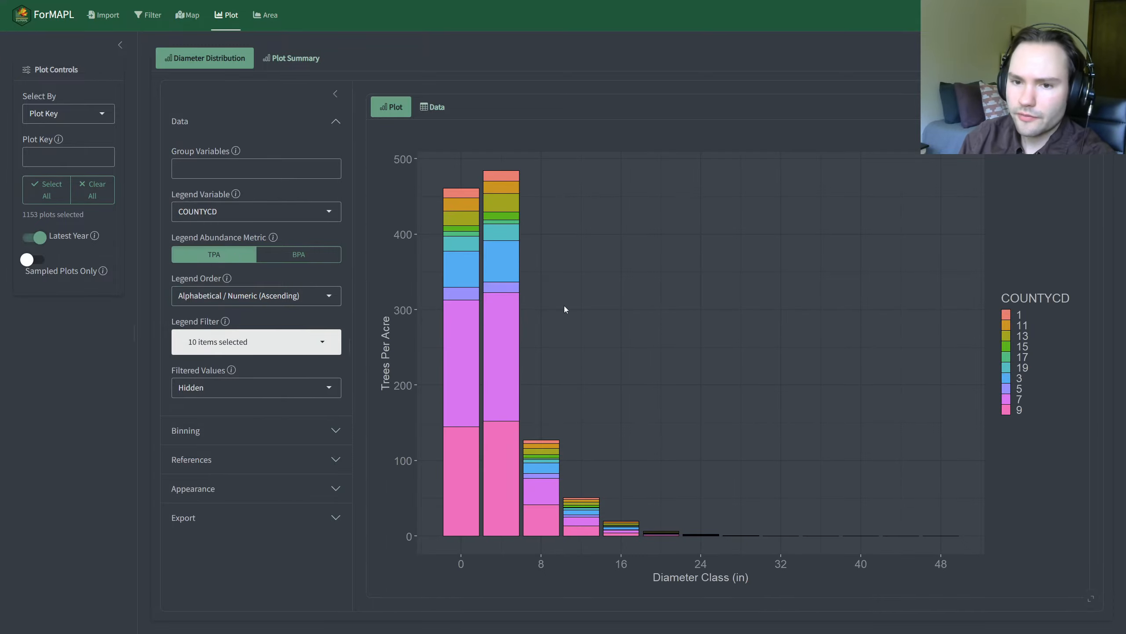
pyautogui.click(211, 297)
pyautogui.click(262, 350)
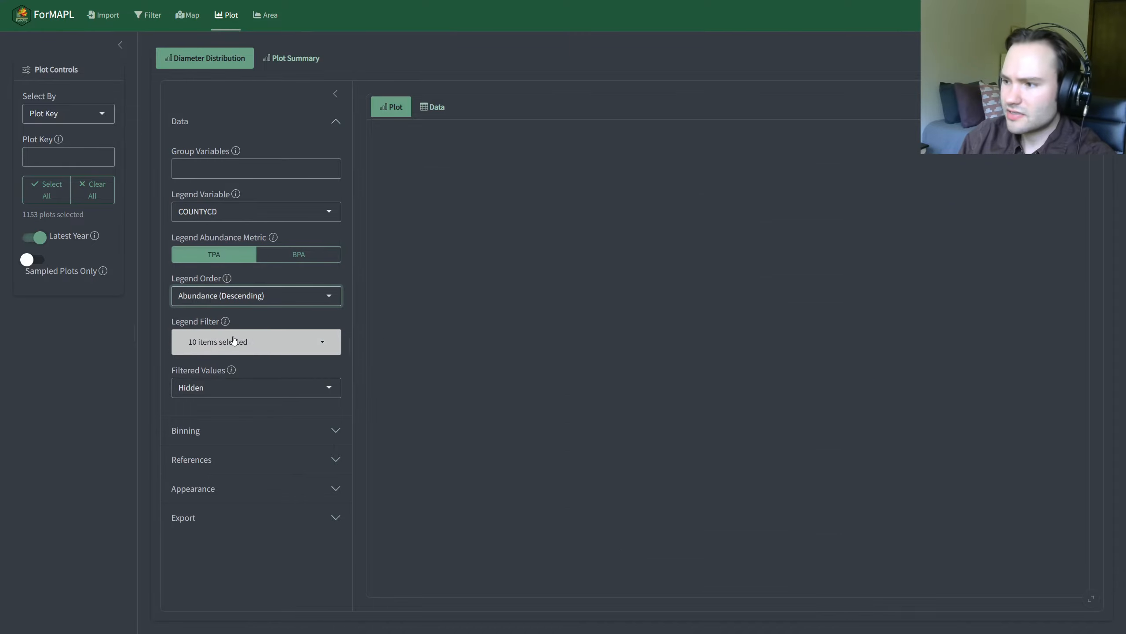
pyautogui.click(242, 302)
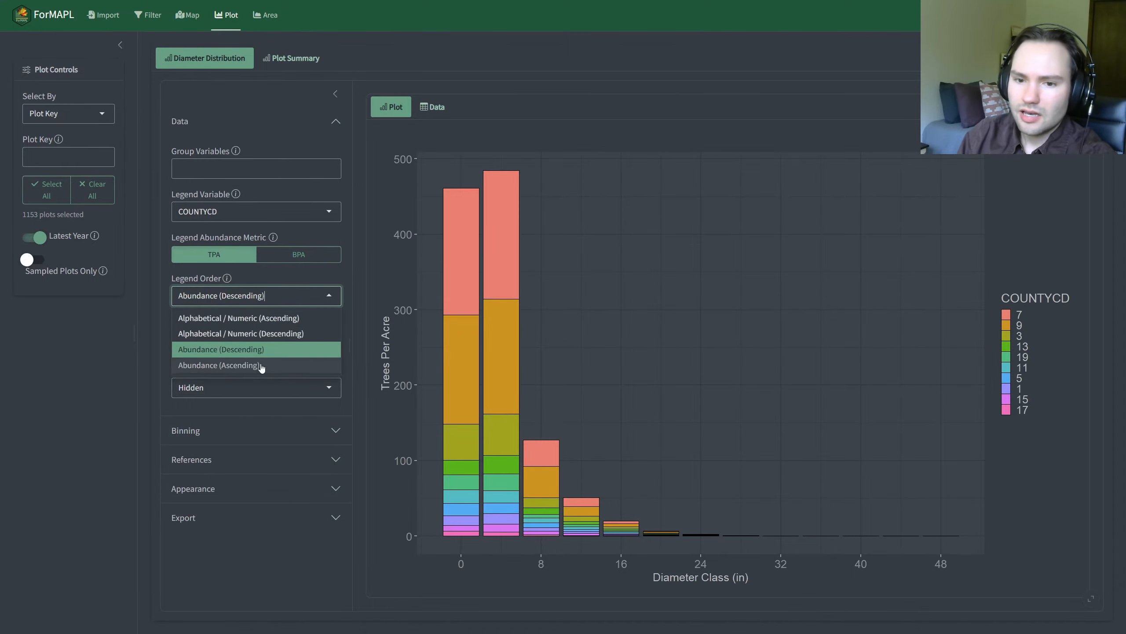
pyautogui.click(260, 363)
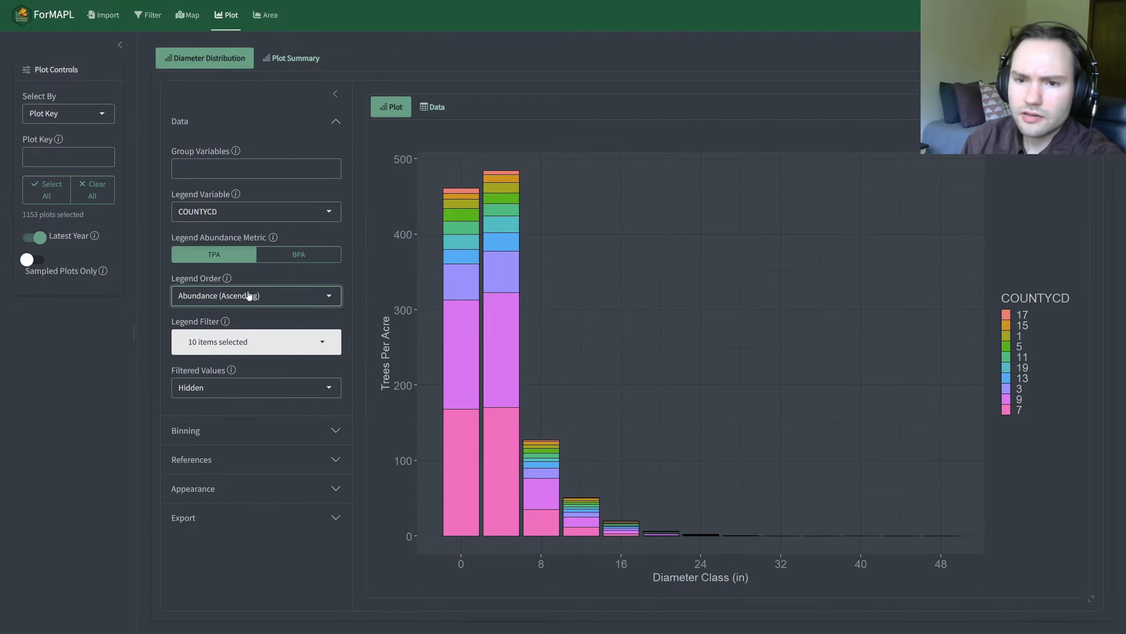
# Step: Set the Legend Variable to COMMON_NAME and the Legend Abundance Metric to BPA
pyautogui.click(245, 211)
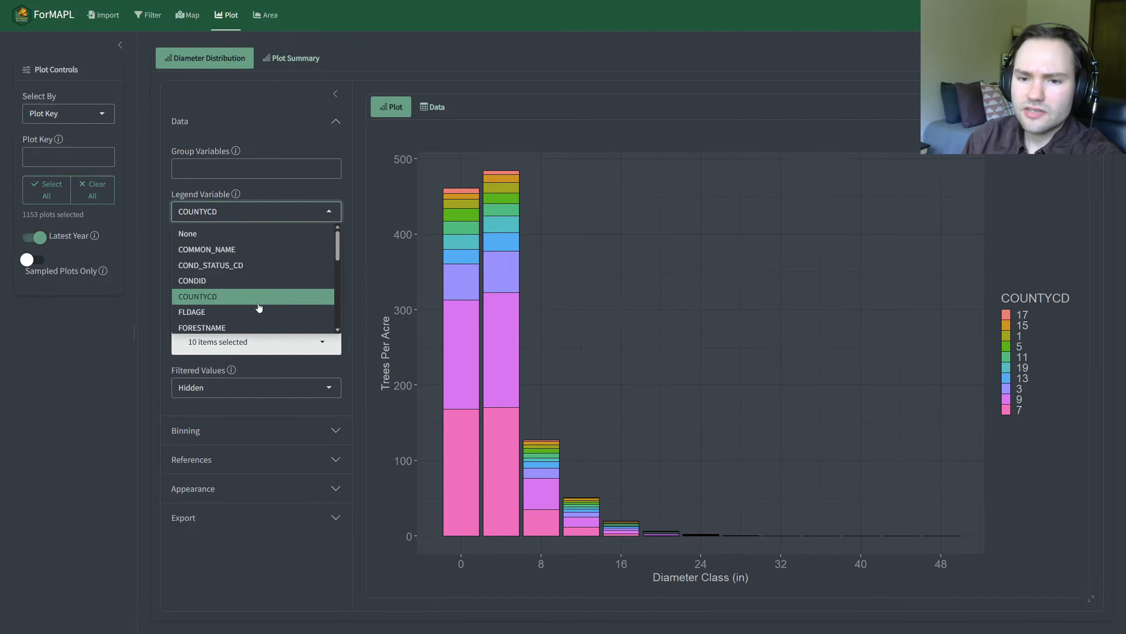
pyautogui.scroll(-3, 258, 306)
pyautogui.scroll(3, 244, 284)
pyautogui.scroll(-3, 234, 261)
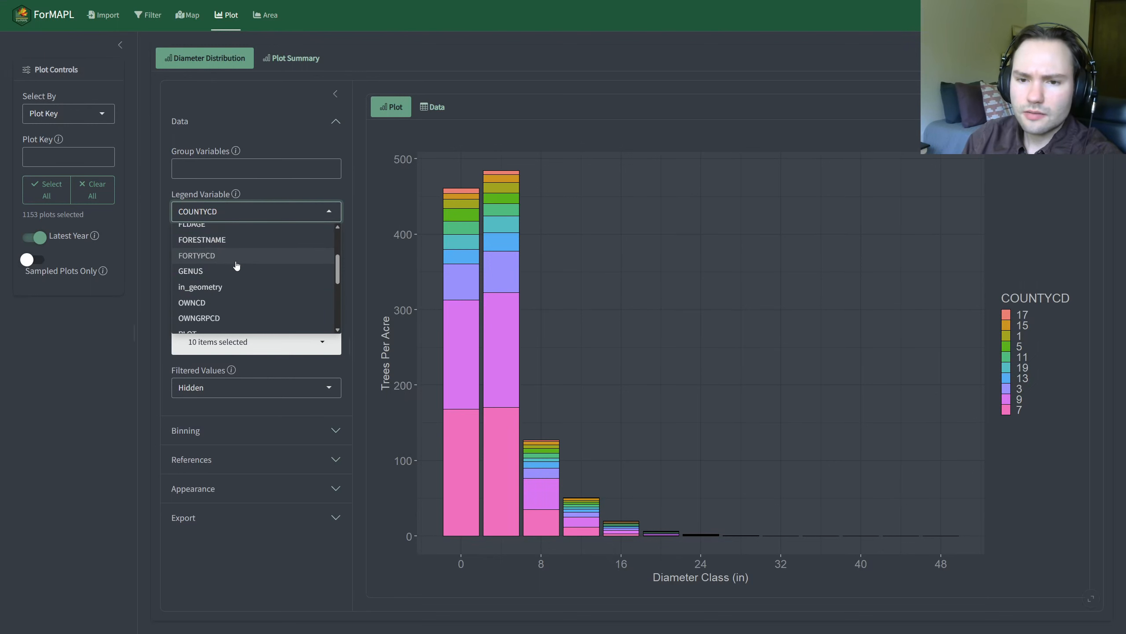
pyautogui.scroll(3, 232, 262)
pyautogui.click(229, 250)
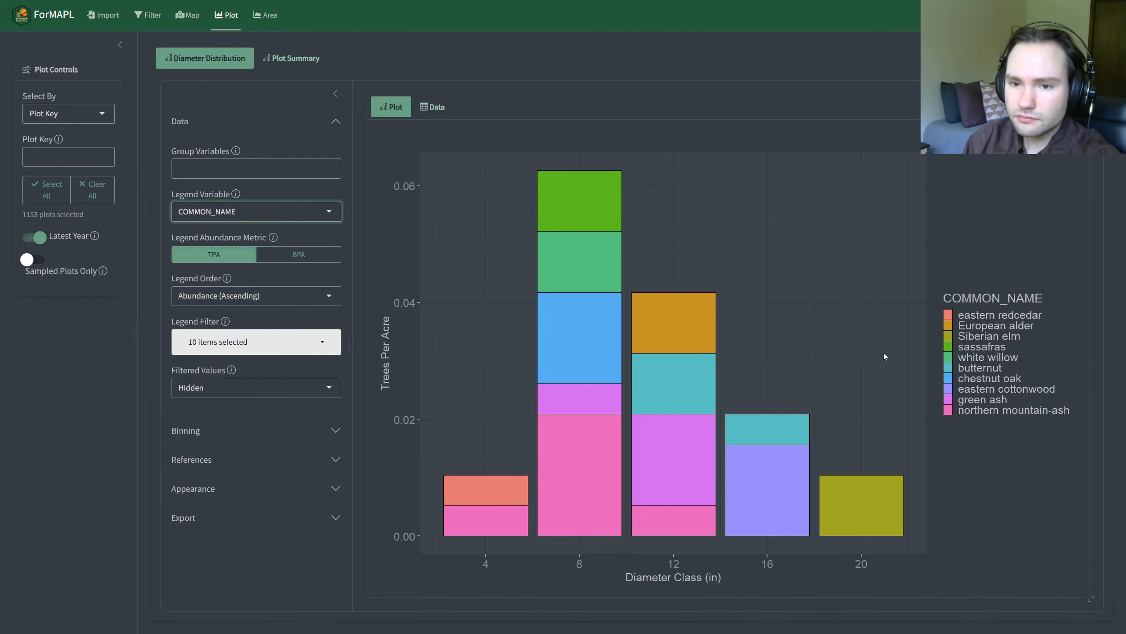
pyautogui.click(252, 299)
pyautogui.click(285, 259)
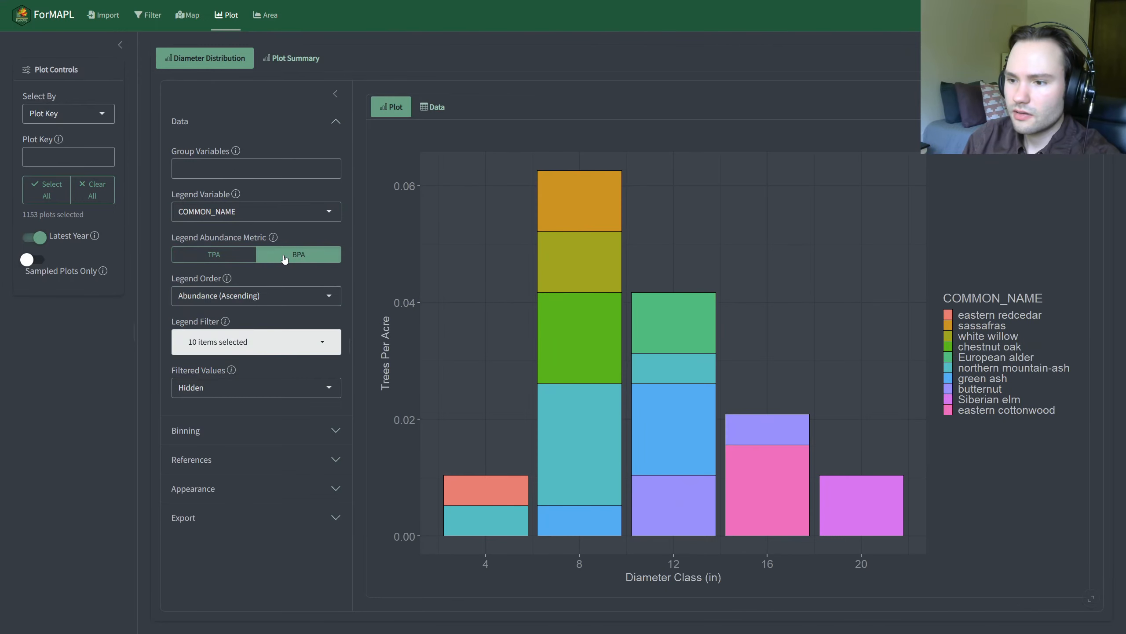
# Step: Deselect all species in the Legend Filter and set the Legend Order to Abundance (Descending)
pyautogui.click(270, 351)
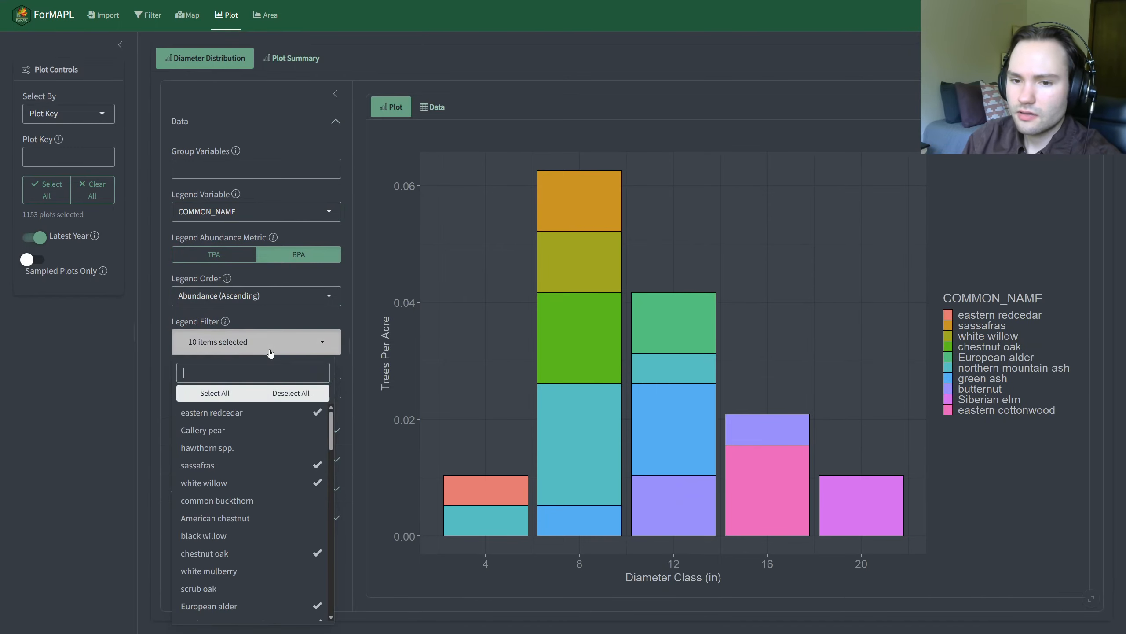
pyautogui.click(291, 393)
pyautogui.click(223, 296)
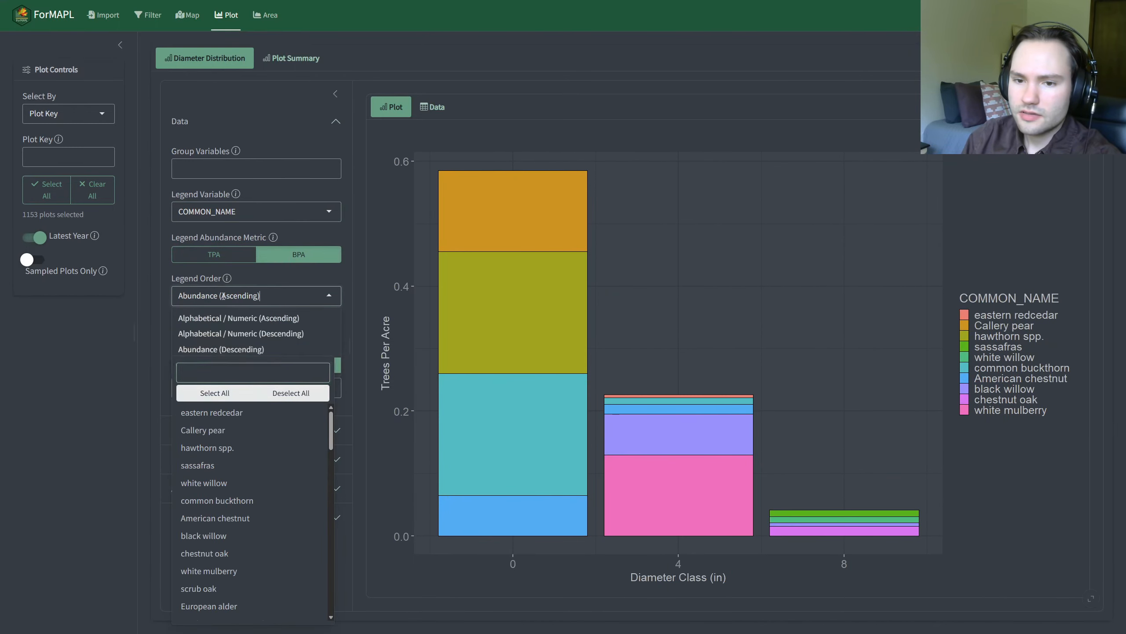
pyautogui.click(284, 351)
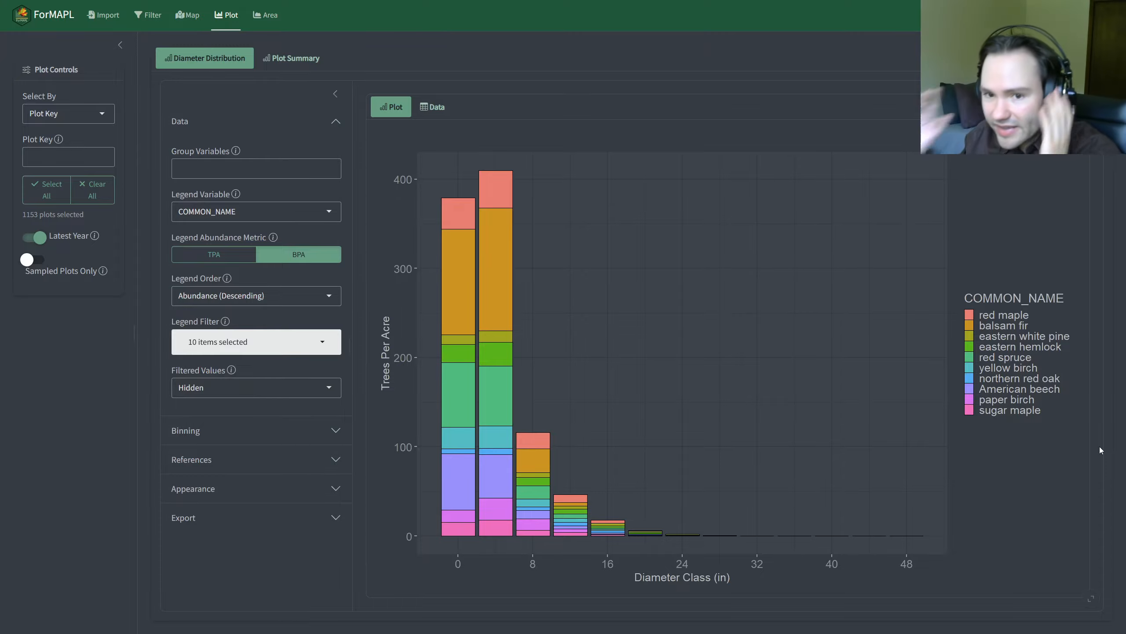
# Step: Order the legend by Abundance (Ascending) and filter it to eastern redcedar, Callery pear, hawthorn spp., sassafras, white willow and common buckthorn
pyautogui.click(224, 294)
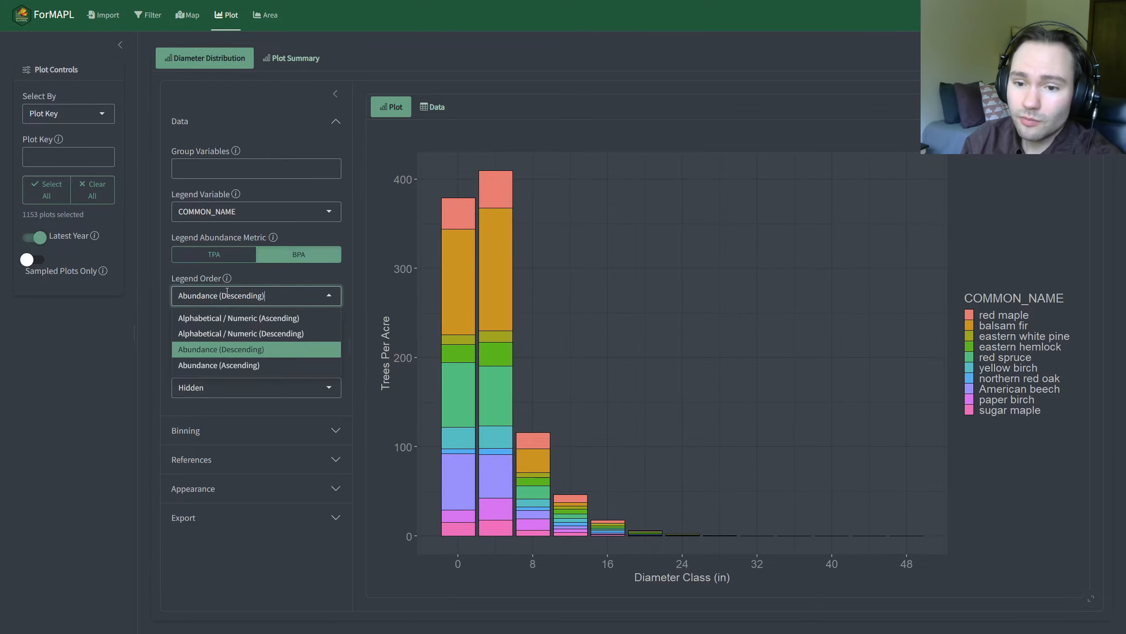
pyautogui.click(283, 370)
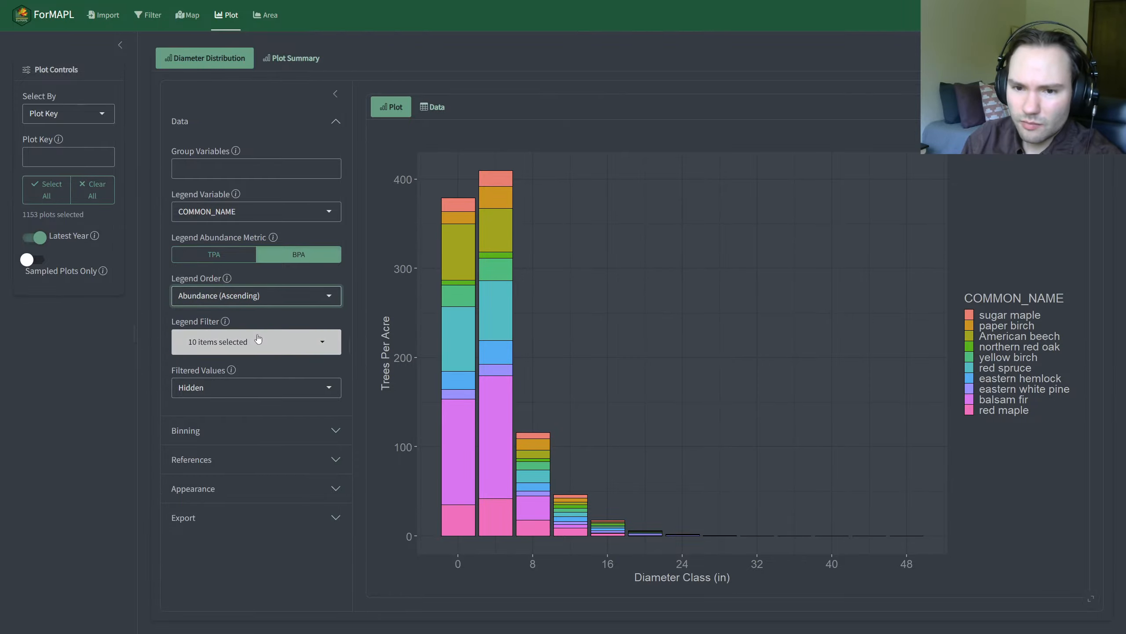
pyautogui.click(265, 350)
pyautogui.click(288, 393)
pyautogui.click(284, 413)
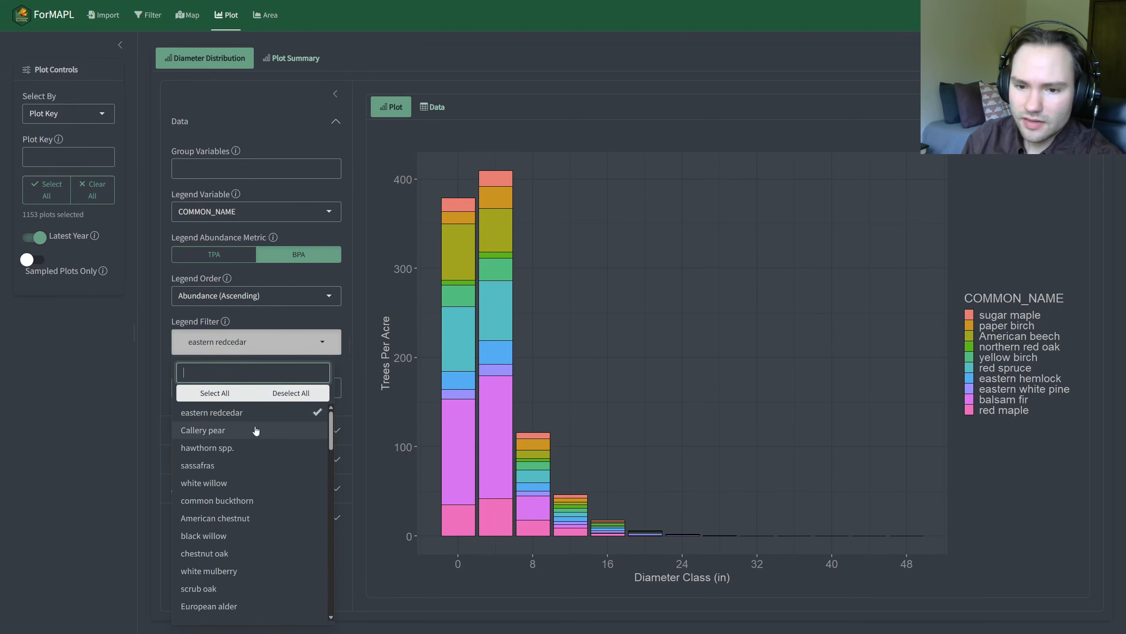
pyautogui.click(281, 430)
pyautogui.click(279, 447)
pyautogui.click(277, 465)
pyautogui.click(275, 483)
pyautogui.click(272, 500)
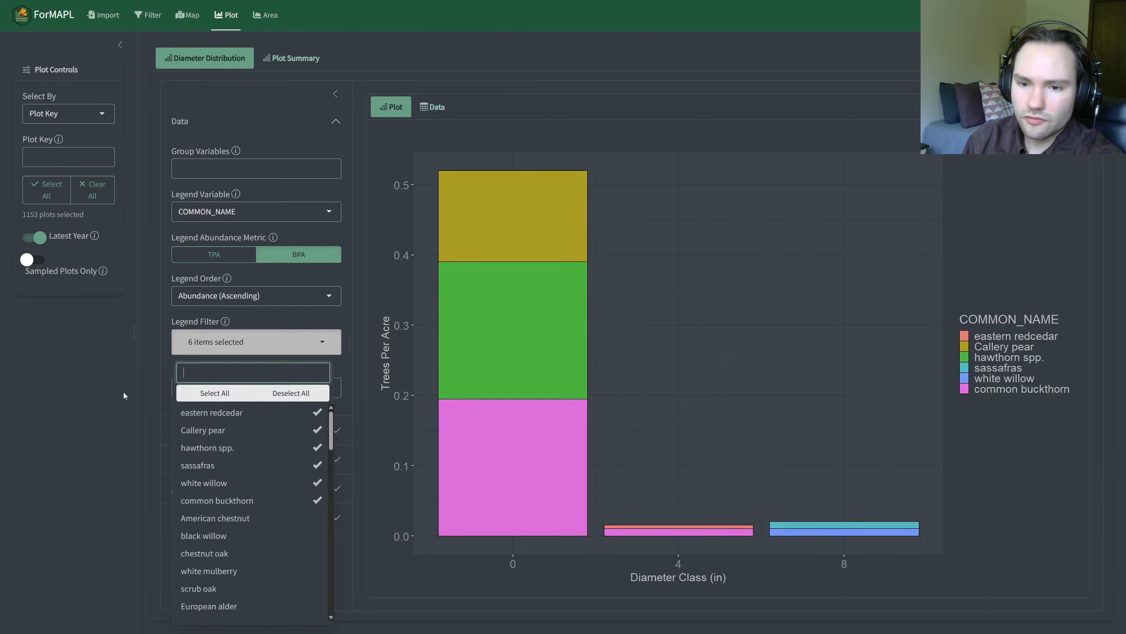
pyautogui.click(123, 392)
pyautogui.click(215, 342)
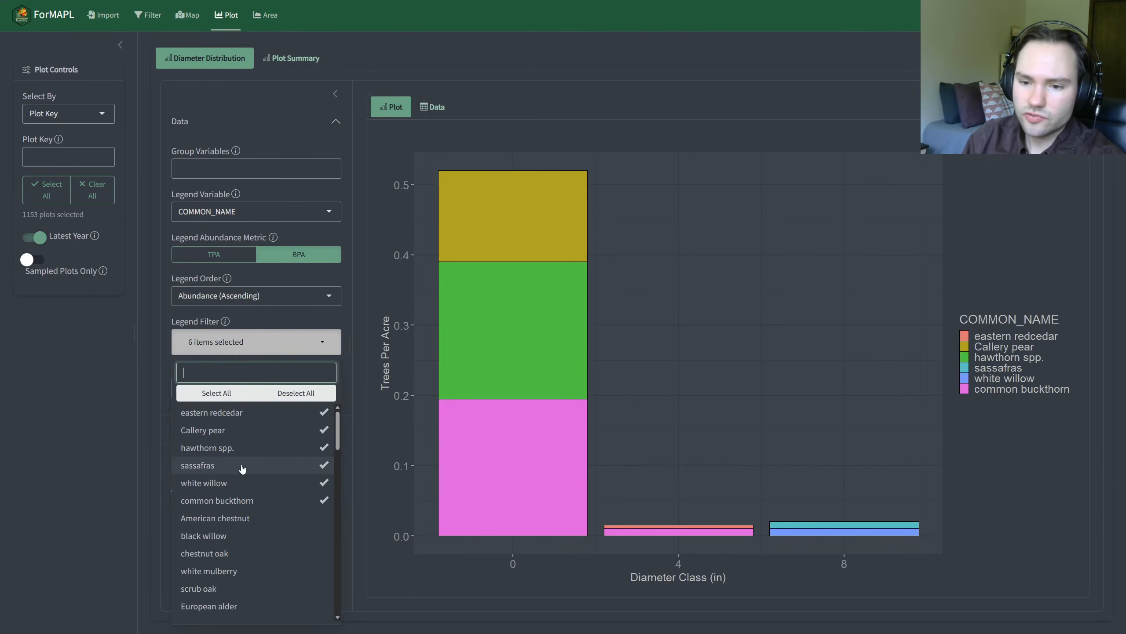
pyautogui.click(130, 438)
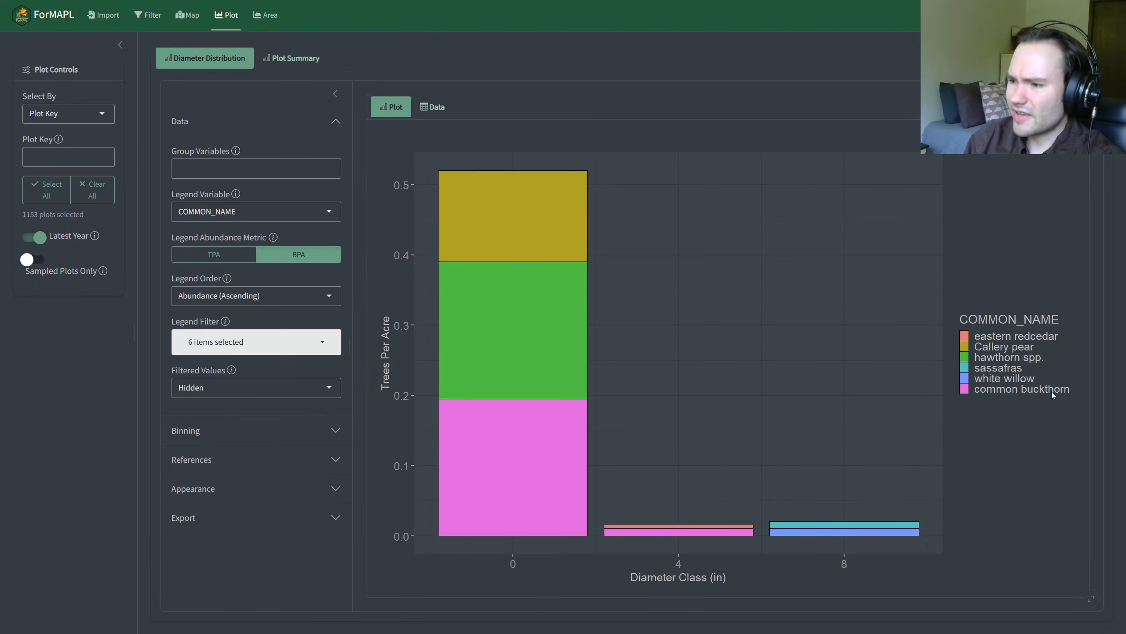
# Step: Clear the six chosen species from the Legend Filter, set the Legend Order to Abundance (Descending), and check the filter's selection
pyautogui.click(279, 352)
pyautogui.click(295, 389)
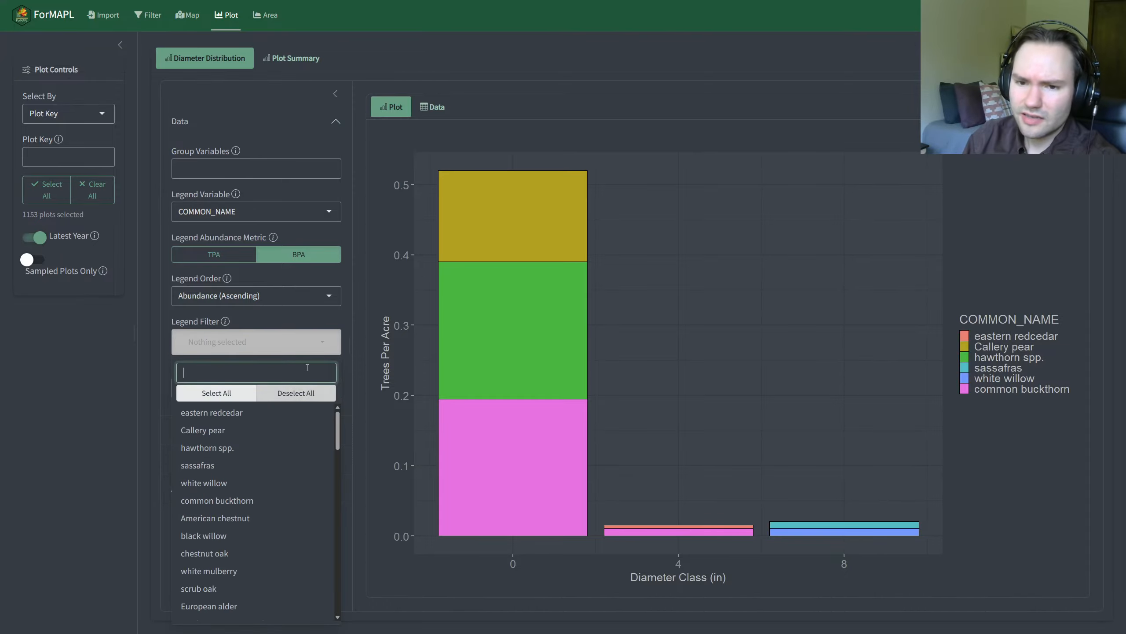
pyautogui.click(265, 297)
pyautogui.click(284, 356)
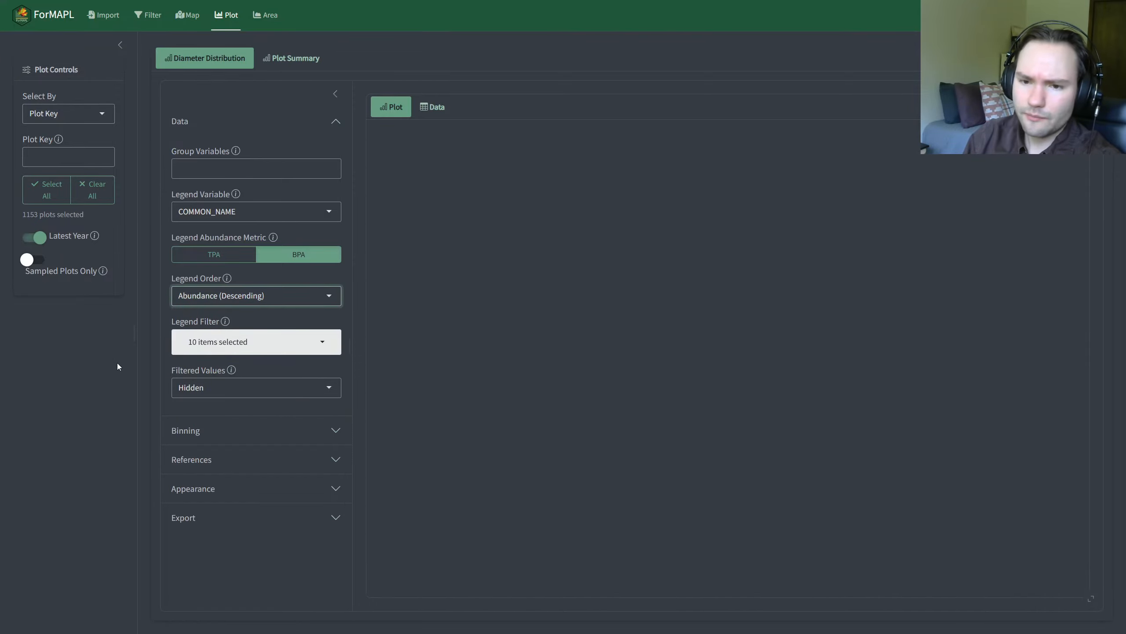
pyautogui.click(216, 351)
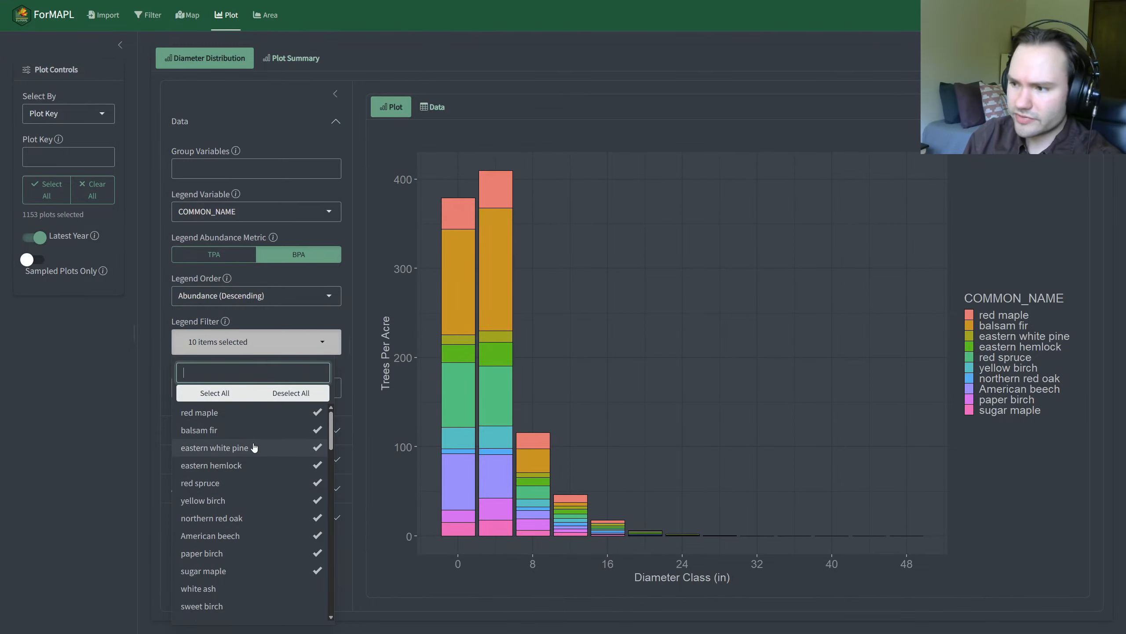
pyautogui.click(81, 424)
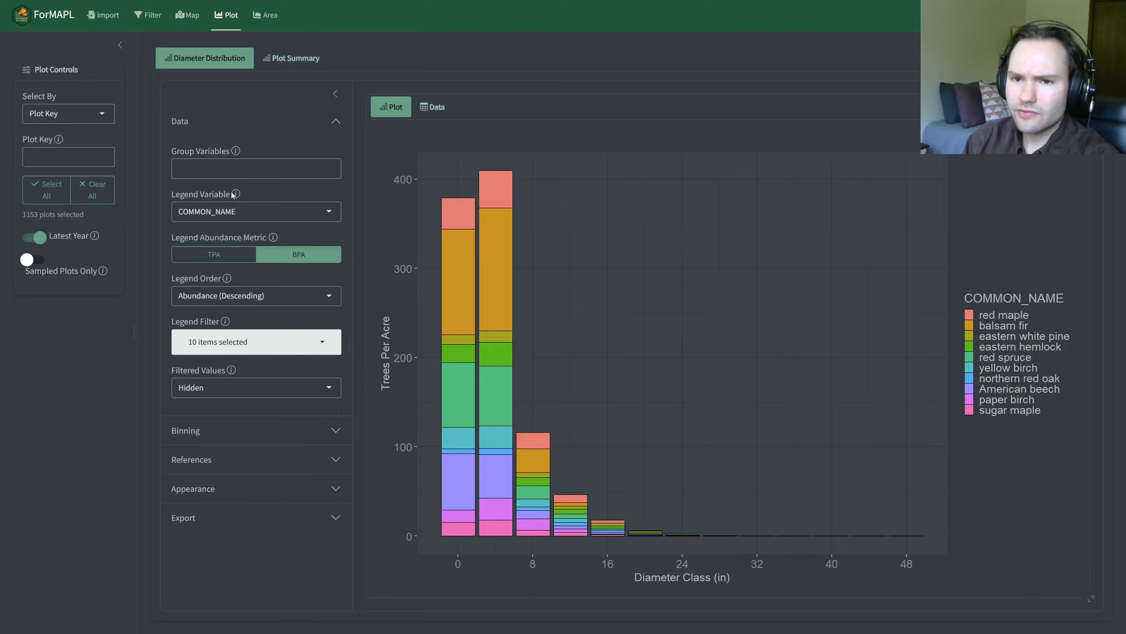
# Step: Split the diameter distribution into separate charts by adding OWNGRPCD as a group variable
pyautogui.click(264, 172)
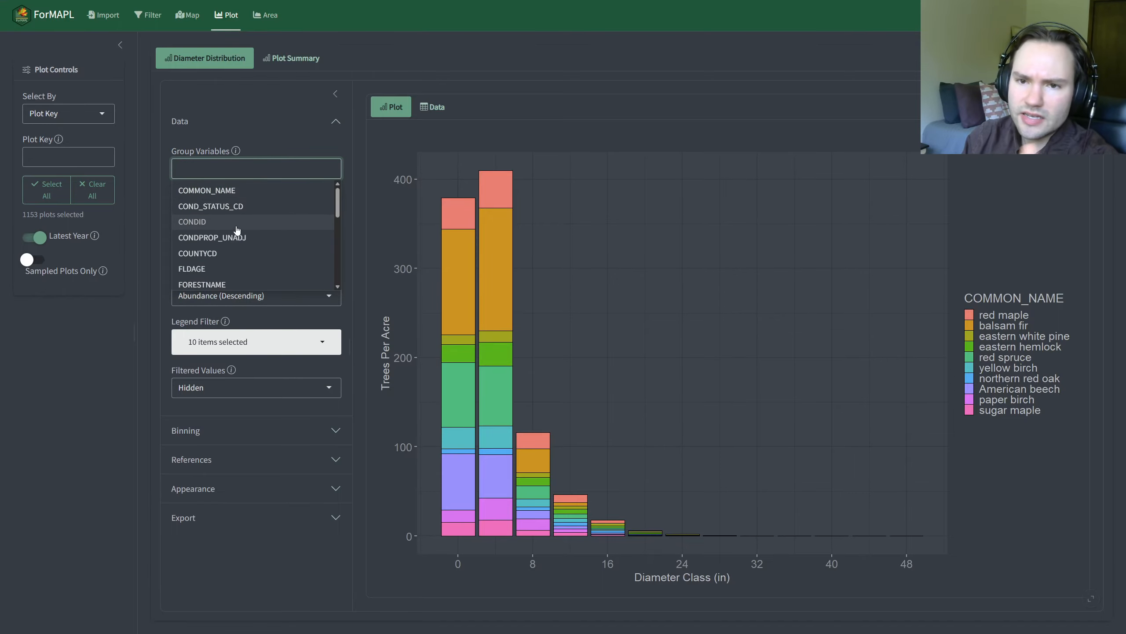
pyautogui.scroll(-3, 256, 218)
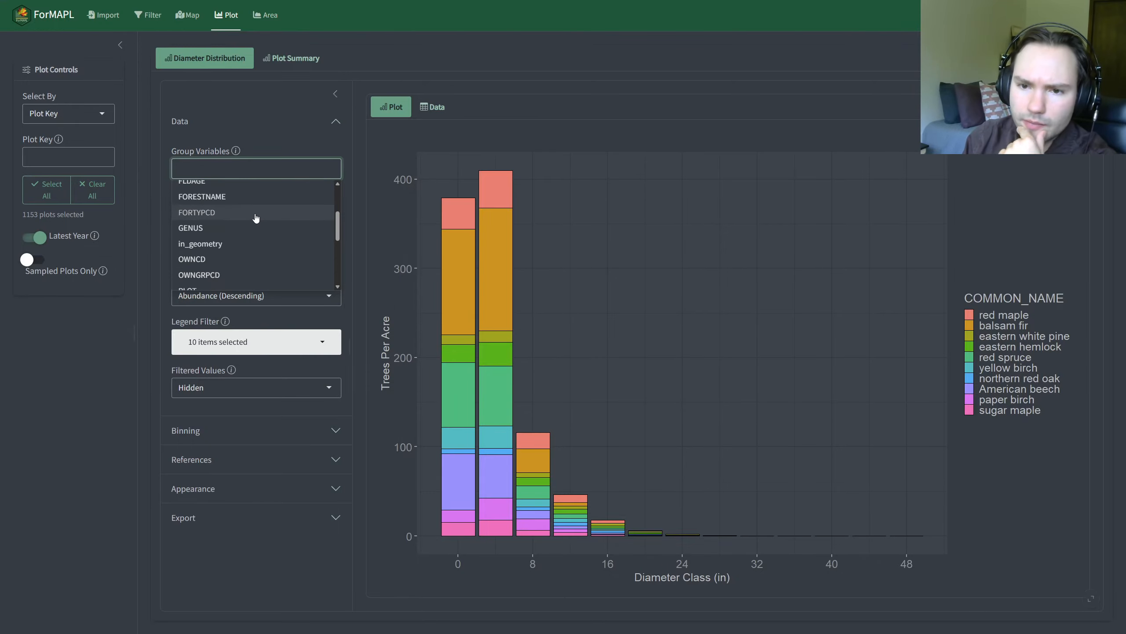
pyautogui.click(256, 275)
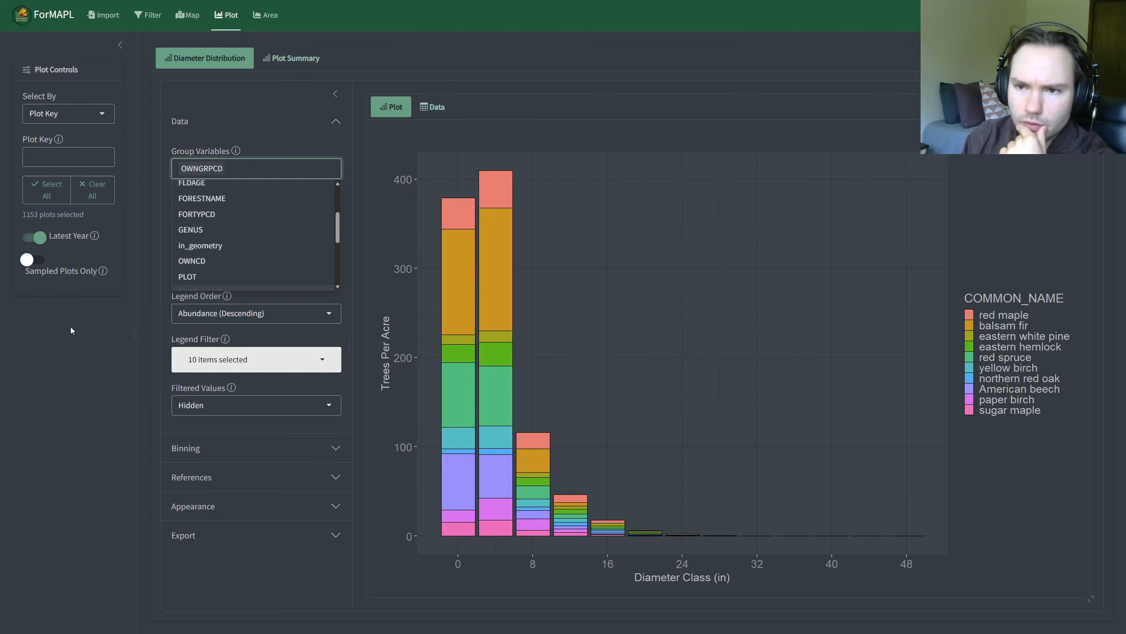
pyautogui.click(70, 326)
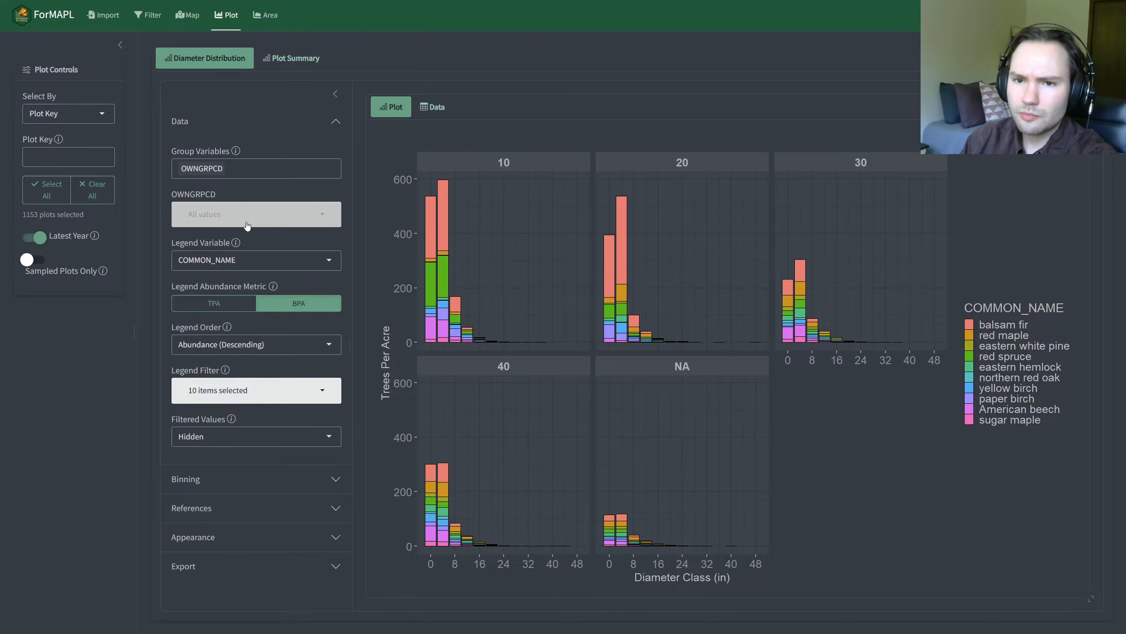
# Step: Limit the OWNGRPCD groups shown in the chart to the value 40
pyautogui.click(262, 221)
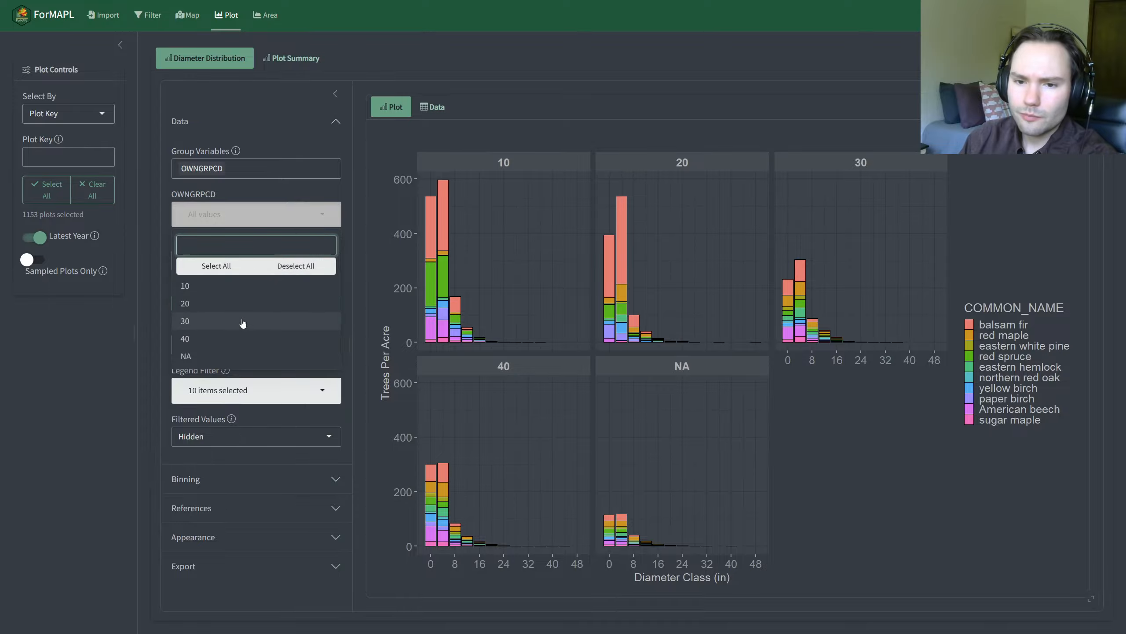
pyautogui.click(250, 339)
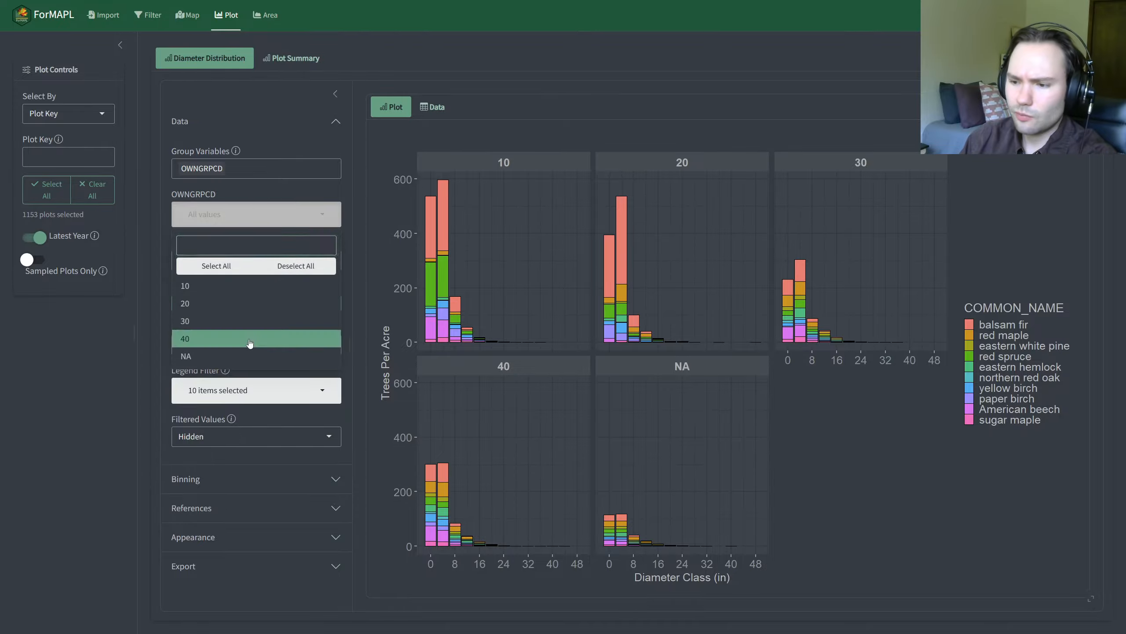
pyautogui.click(74, 412)
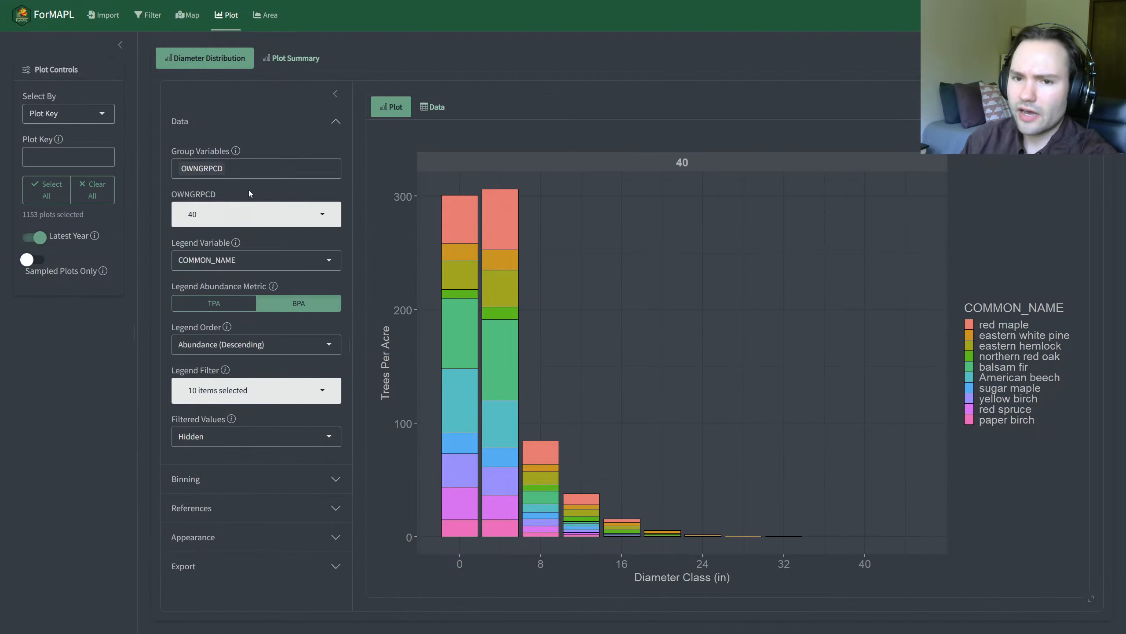
# Step: Add value 10 to the OWNGRPCD groups shown in the chart alongside 40
pyautogui.click(251, 213)
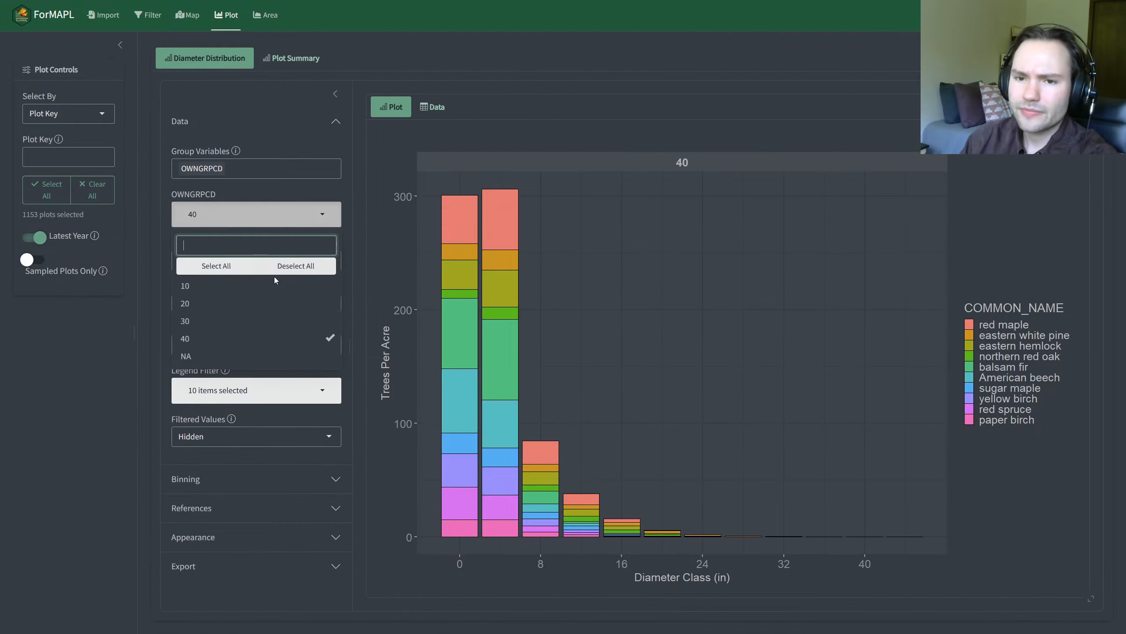
pyautogui.click(218, 295)
pyautogui.click(107, 368)
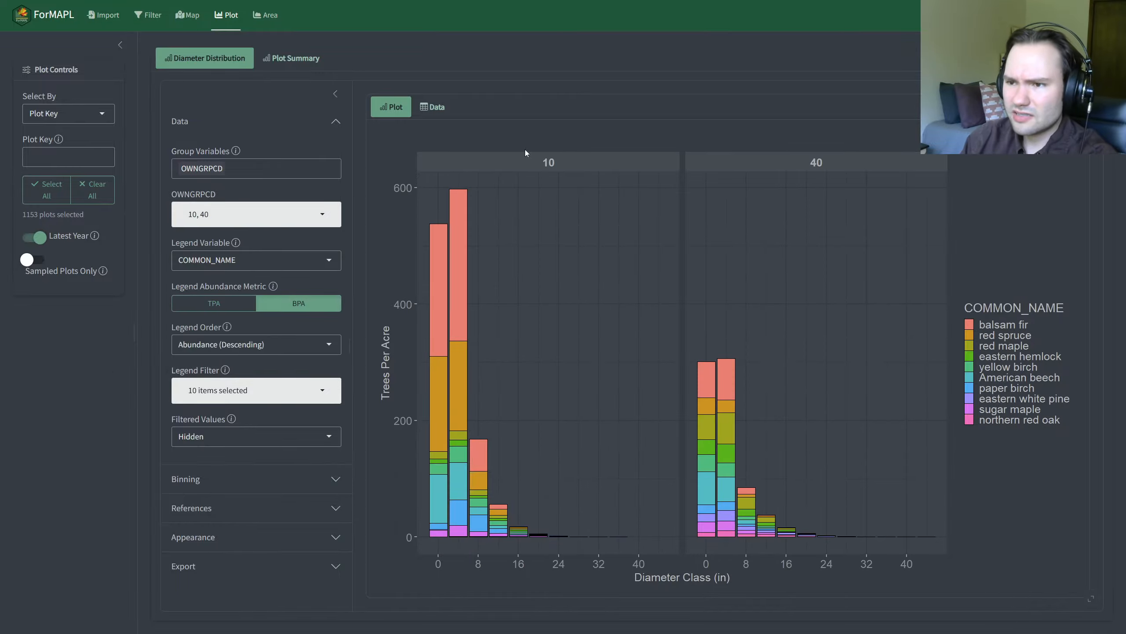
# Step: Clear the OWNGRPCD value selection and select all of its values: 10, 20, 30, 40 and NA
pyautogui.click(251, 214)
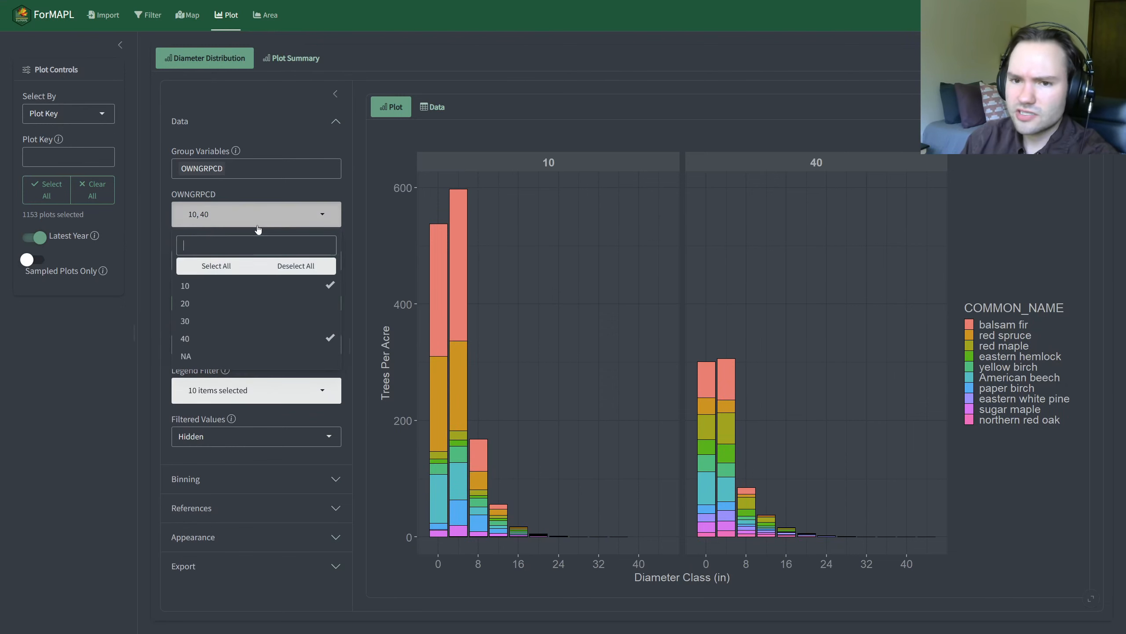
pyautogui.click(299, 268)
pyautogui.click(49, 384)
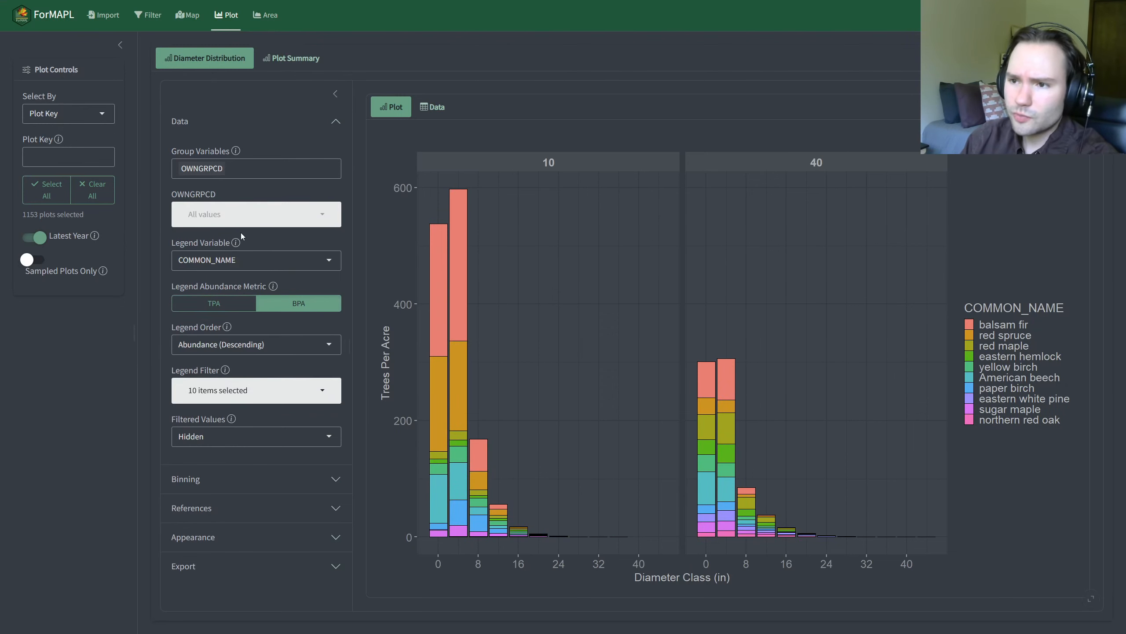
pyautogui.click(243, 215)
pyautogui.click(222, 265)
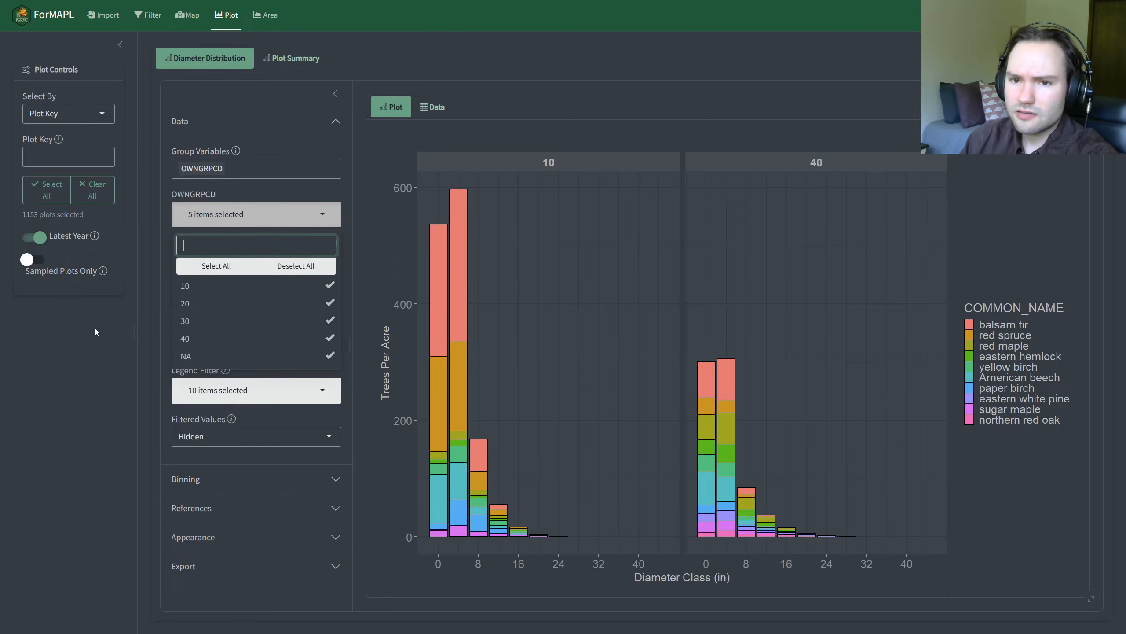
pyautogui.click(96, 332)
# Step: Add year as a second group variable alongside OWNGRPCD
pyautogui.click(248, 170)
pyautogui.scroll(-3, 248, 261)
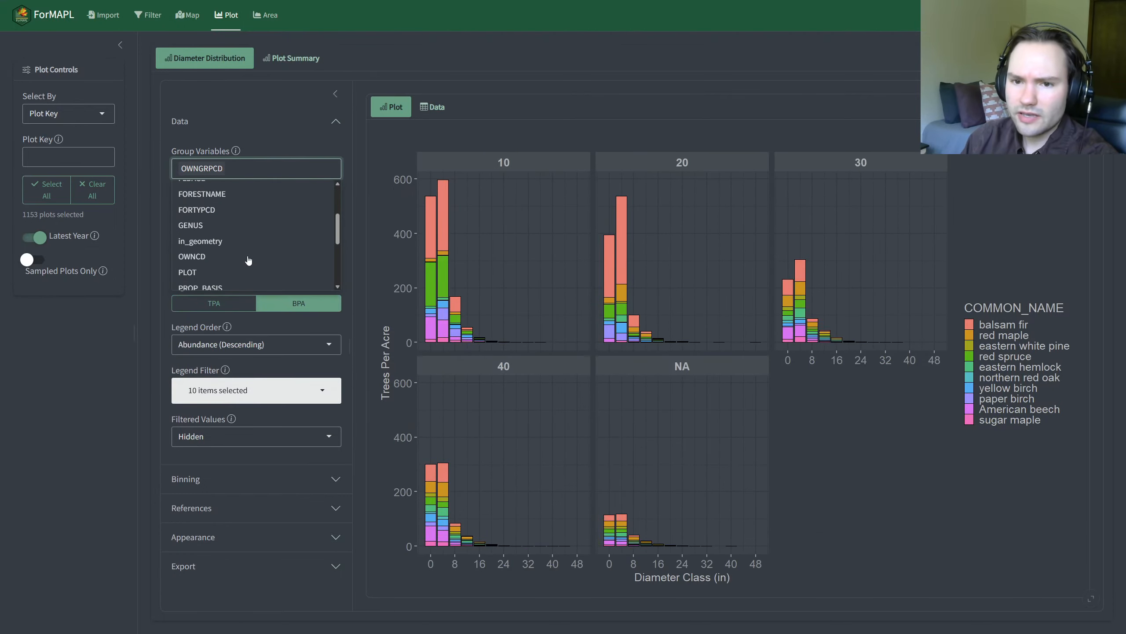
pyautogui.scroll(-5, 242, 258)
pyautogui.click(235, 281)
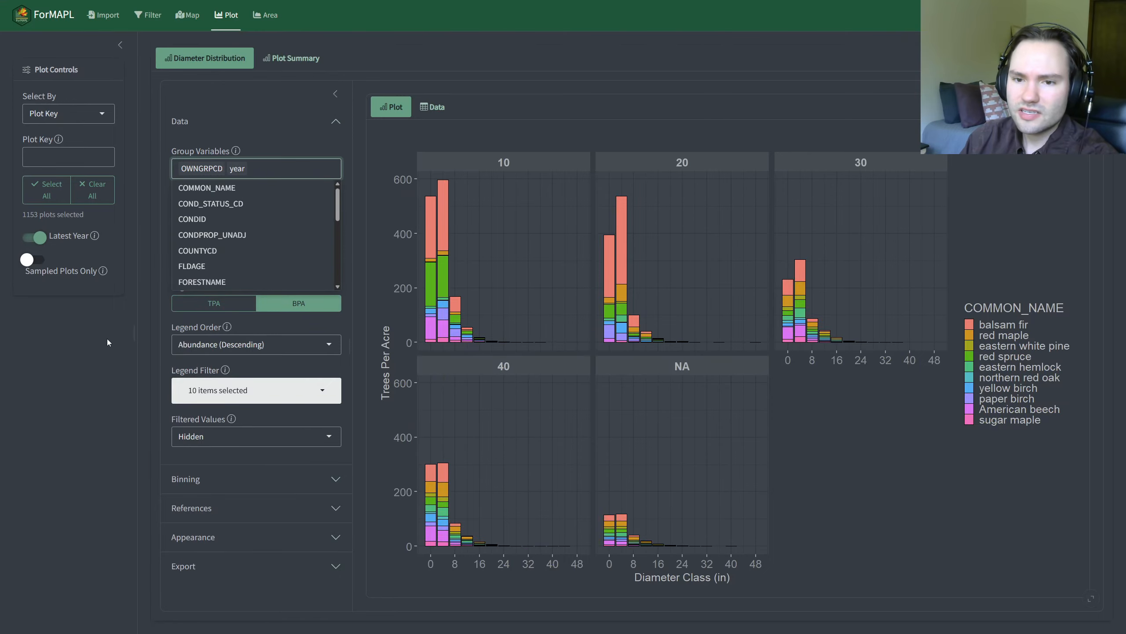
pyautogui.click(107, 339)
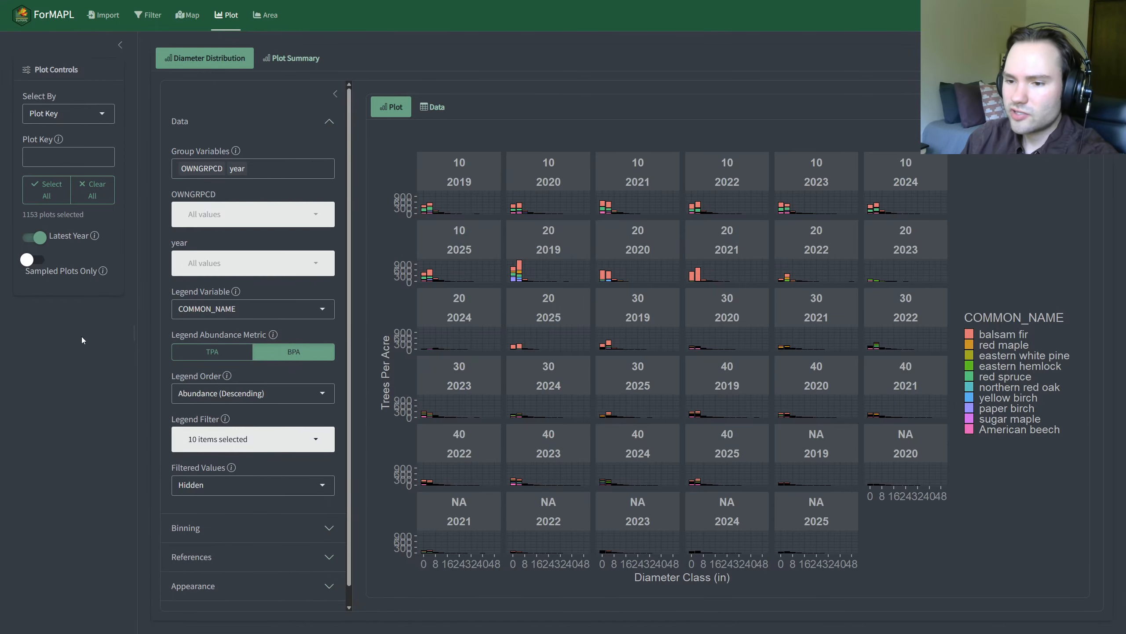
# Step: Limit the year groups shown in the chart to 2019 and 2025
pyautogui.click(242, 217)
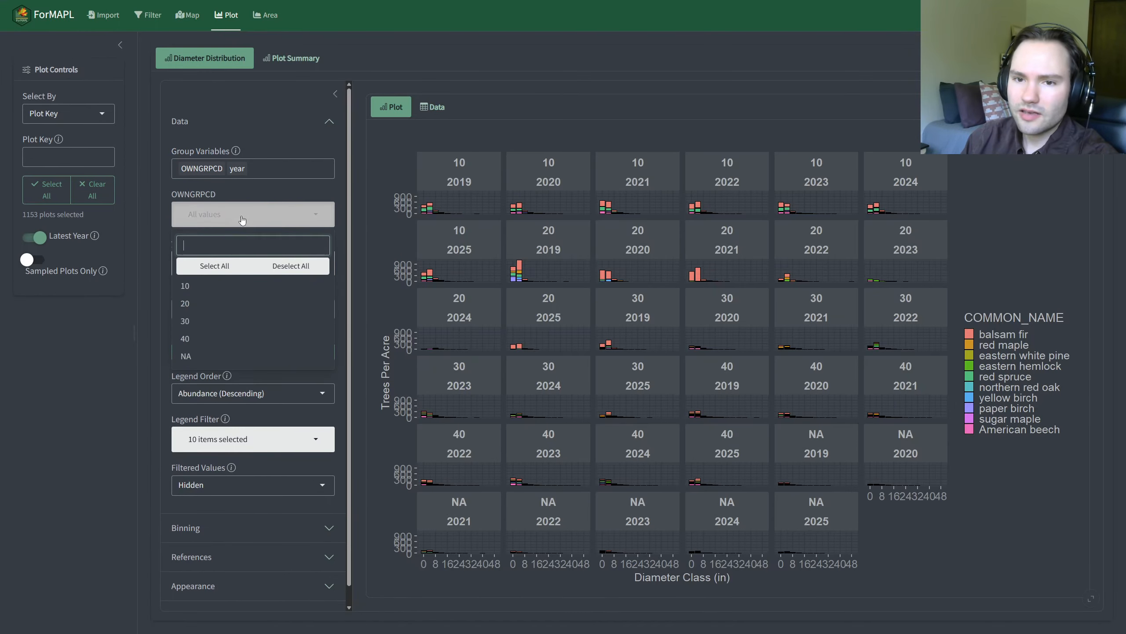
pyautogui.click(132, 327)
pyautogui.click(241, 263)
pyautogui.click(207, 343)
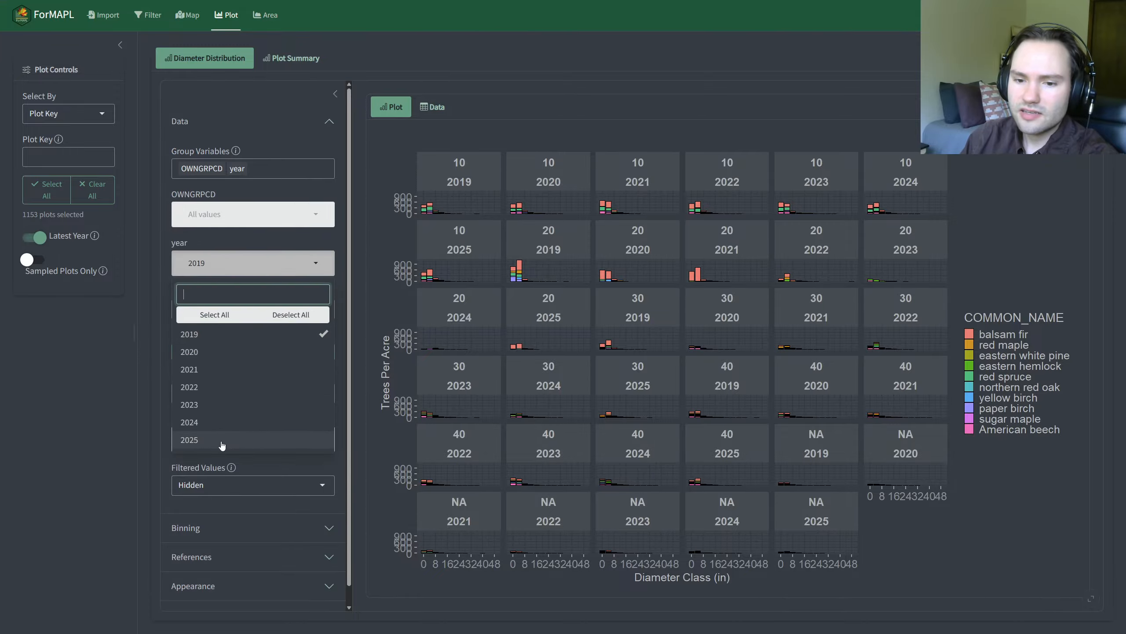
pyautogui.click(222, 440)
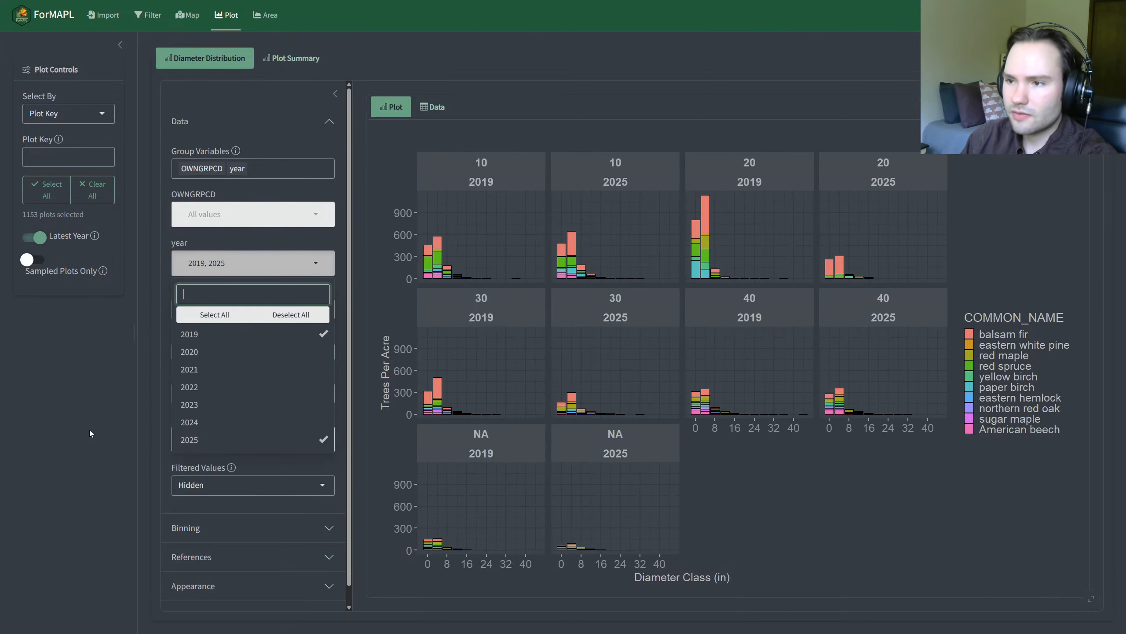
pyautogui.click(90, 429)
# Step: Limit the OWNGRPCD groups shown in the chart to 20 and 40
pyautogui.click(225, 228)
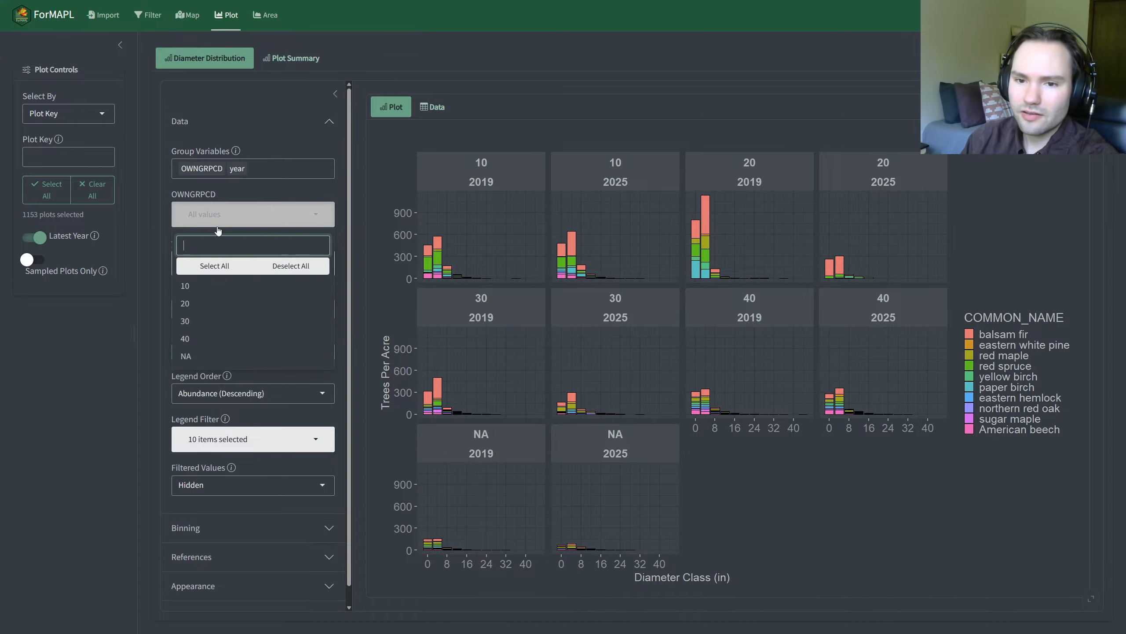
pyautogui.click(225, 343)
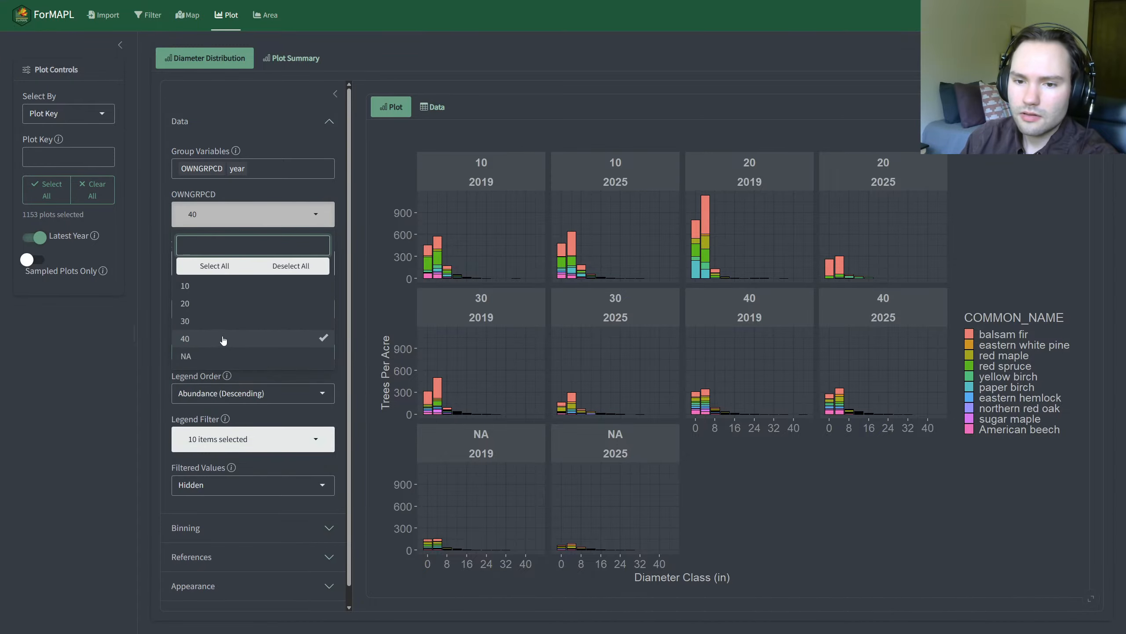
pyautogui.click(195, 303)
pyautogui.click(119, 387)
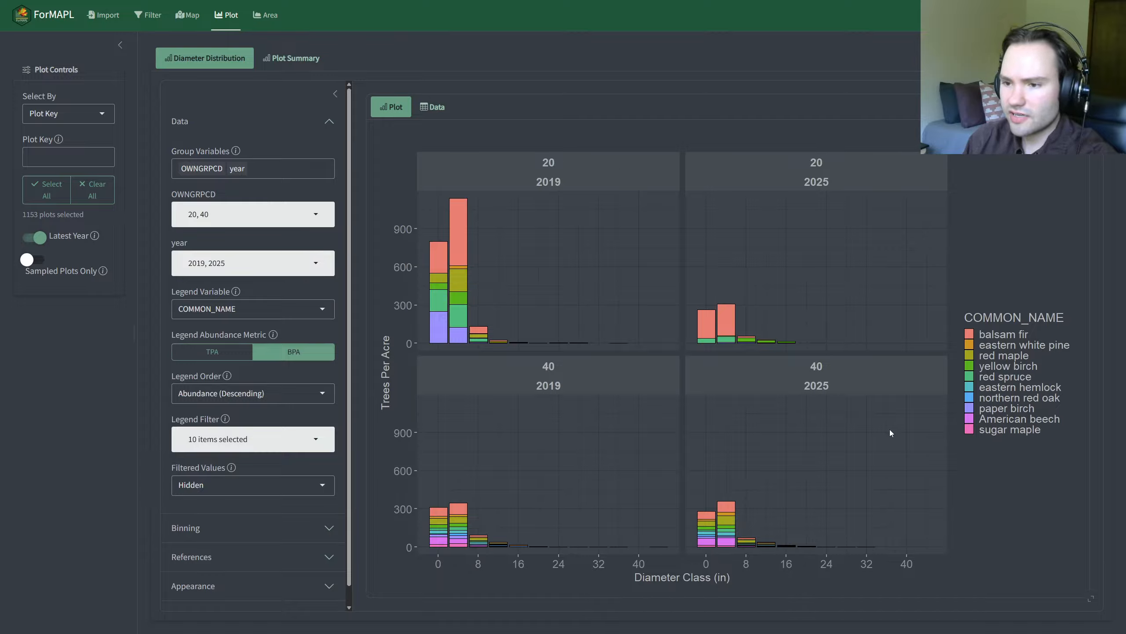
# Step: Remove the OWNGRPCD and year group variables to return to a single combined chart
pyautogui.click(240, 170)
pyautogui.press('BackSpace')
pyautogui.press('BackSpace')
pyautogui.press('BackSpace')
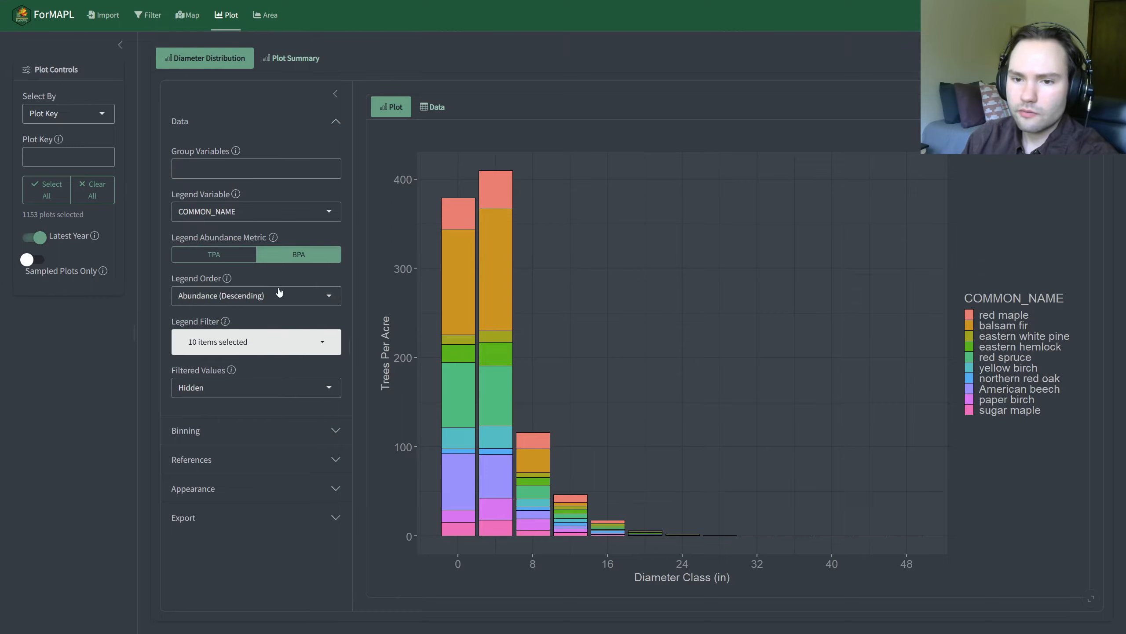
# Step: Switch the binning metric between BPA and TPA for comparison, leaving it set to BPA
pyautogui.click(226, 120)
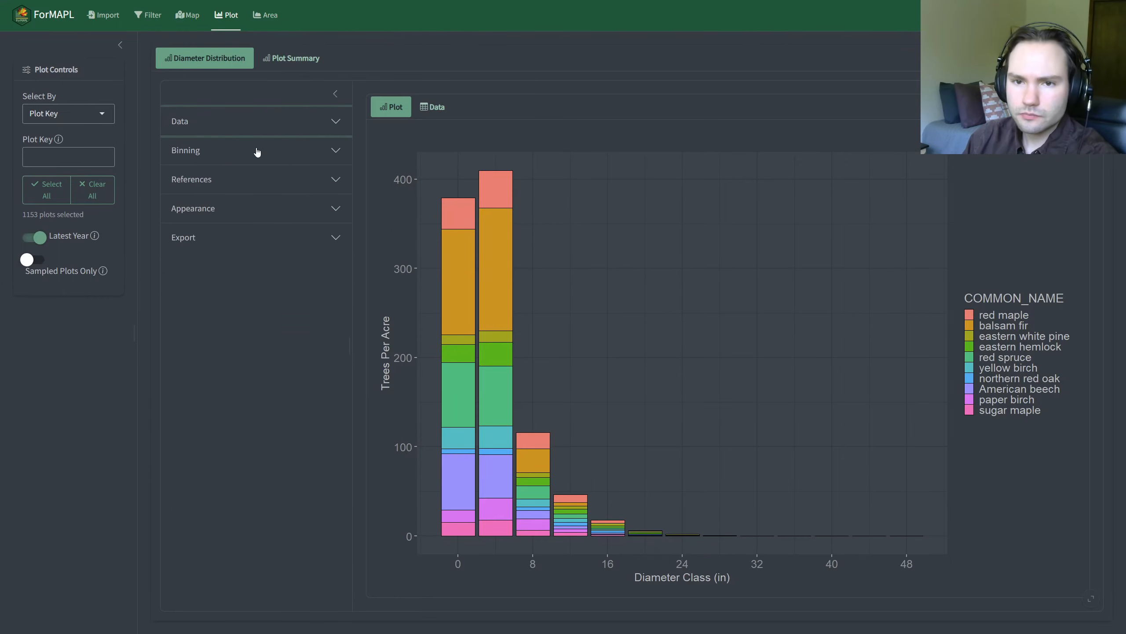
pyautogui.click(263, 150)
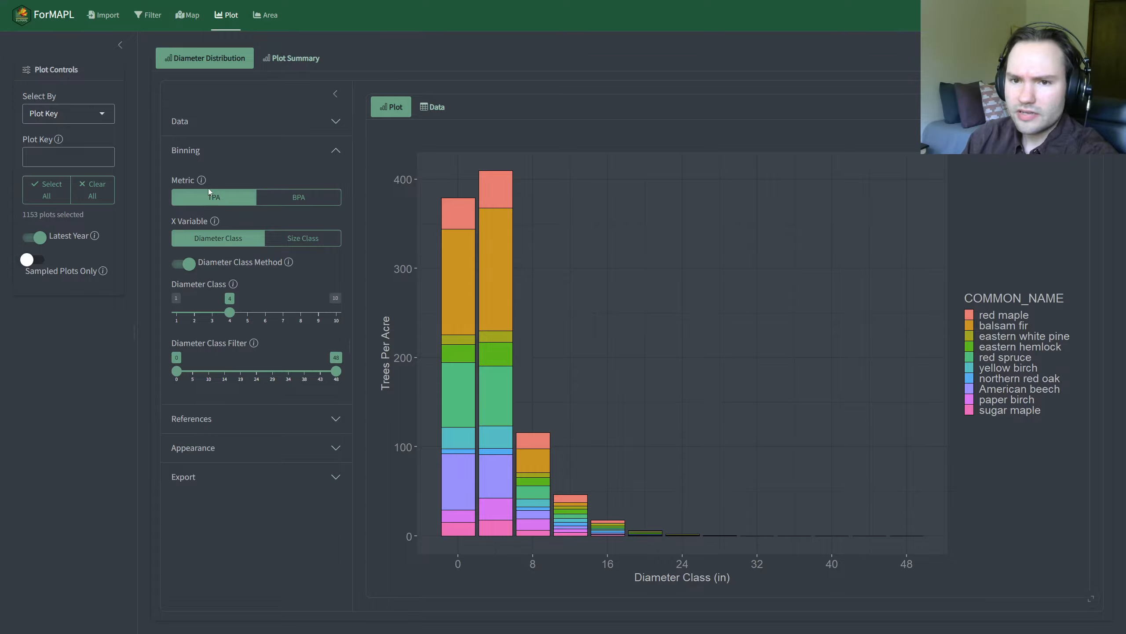
pyautogui.moveTo(202, 180)
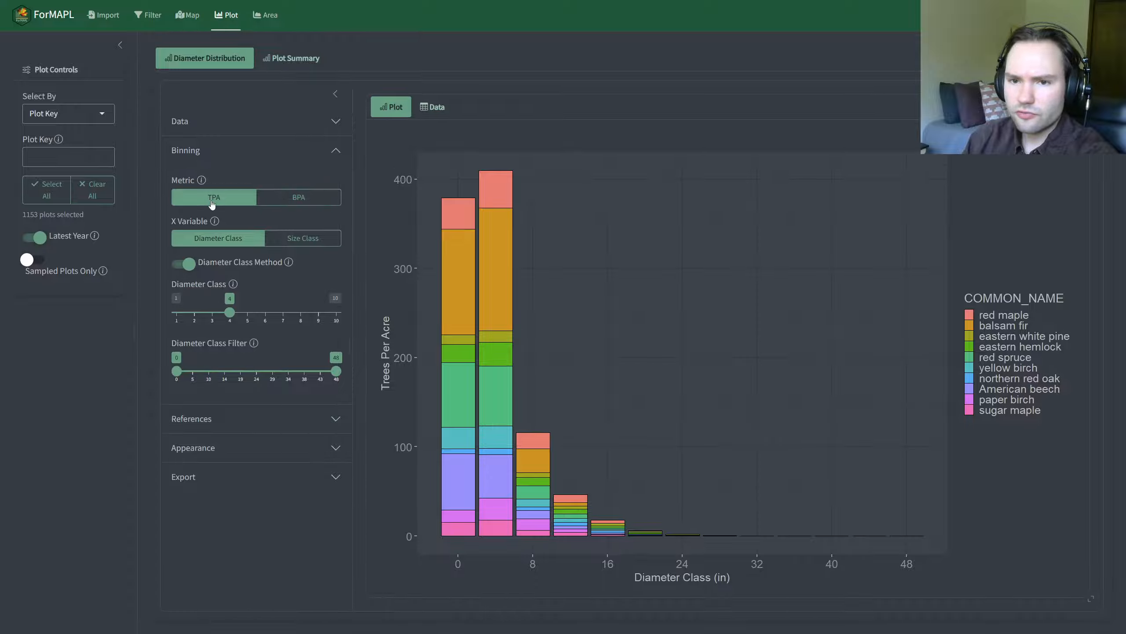
pyautogui.click(314, 201)
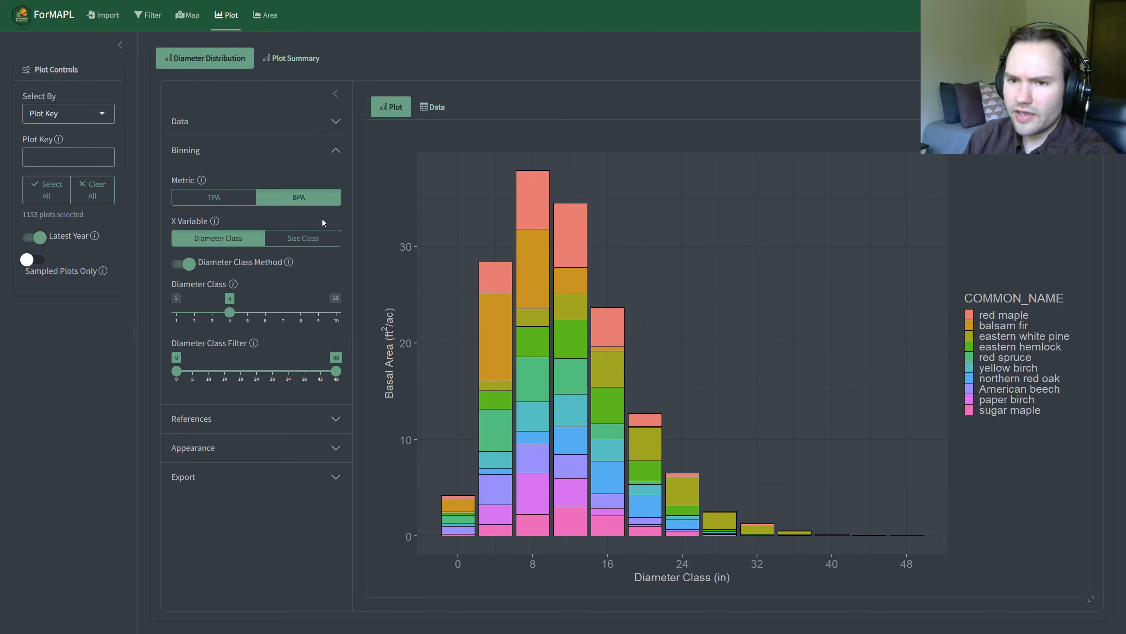
pyautogui.click(226, 201)
pyautogui.click(269, 205)
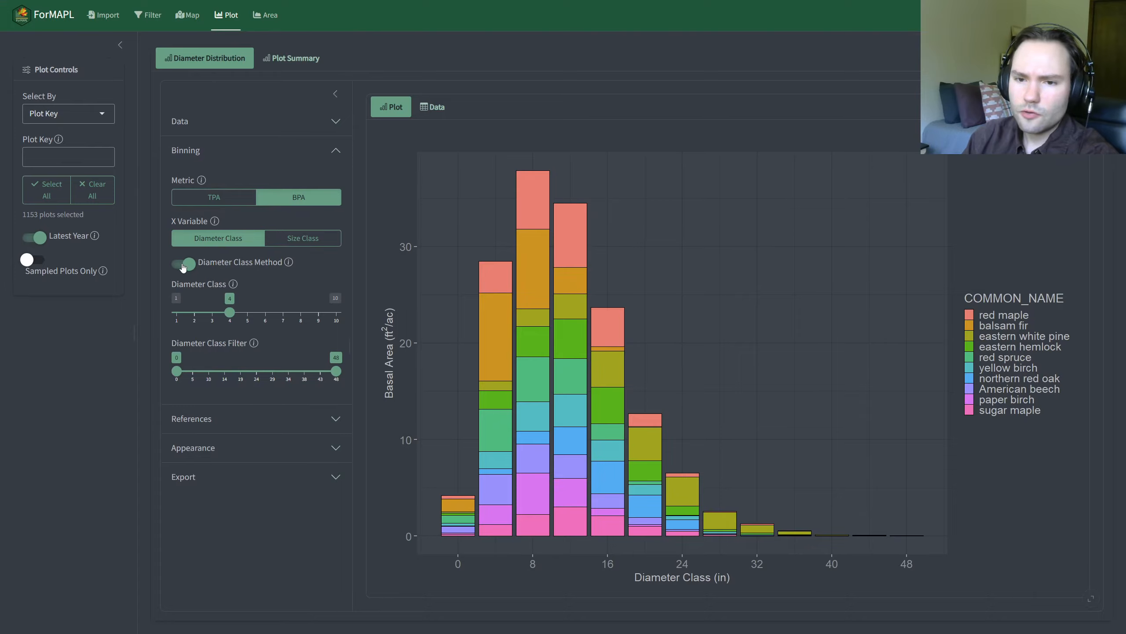
# Step: Try a Diameter Class of 10 and a Diameter Class Filter of 0 to 24, restoring 4 and the full range
pyautogui.moveTo(231, 312); pyautogui.dragTo(360, 318)
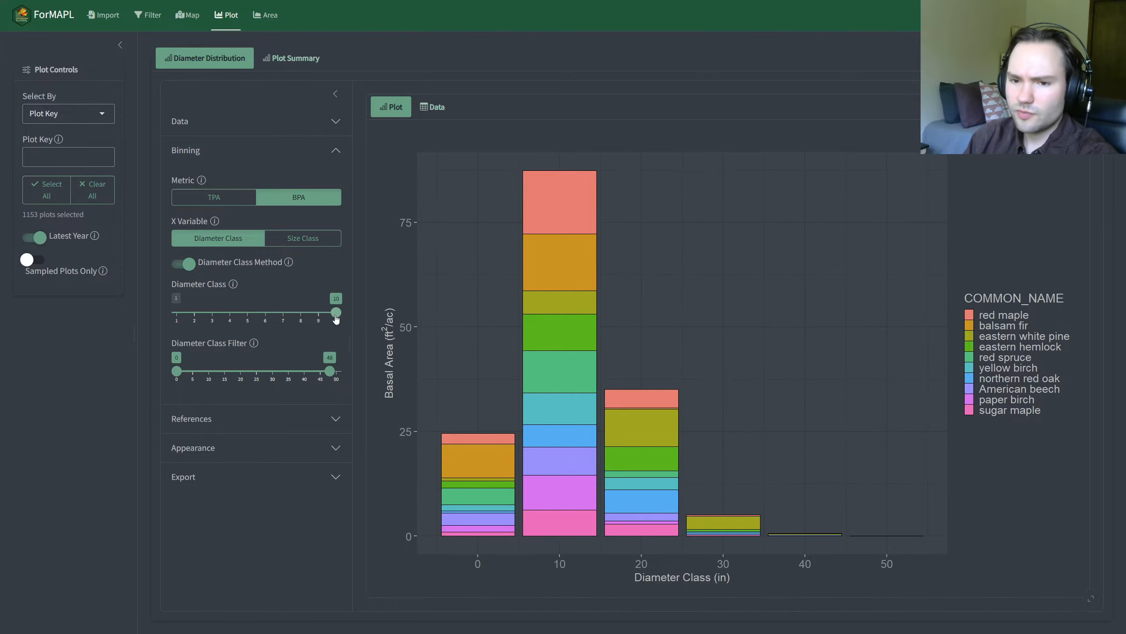
pyautogui.click(248, 318)
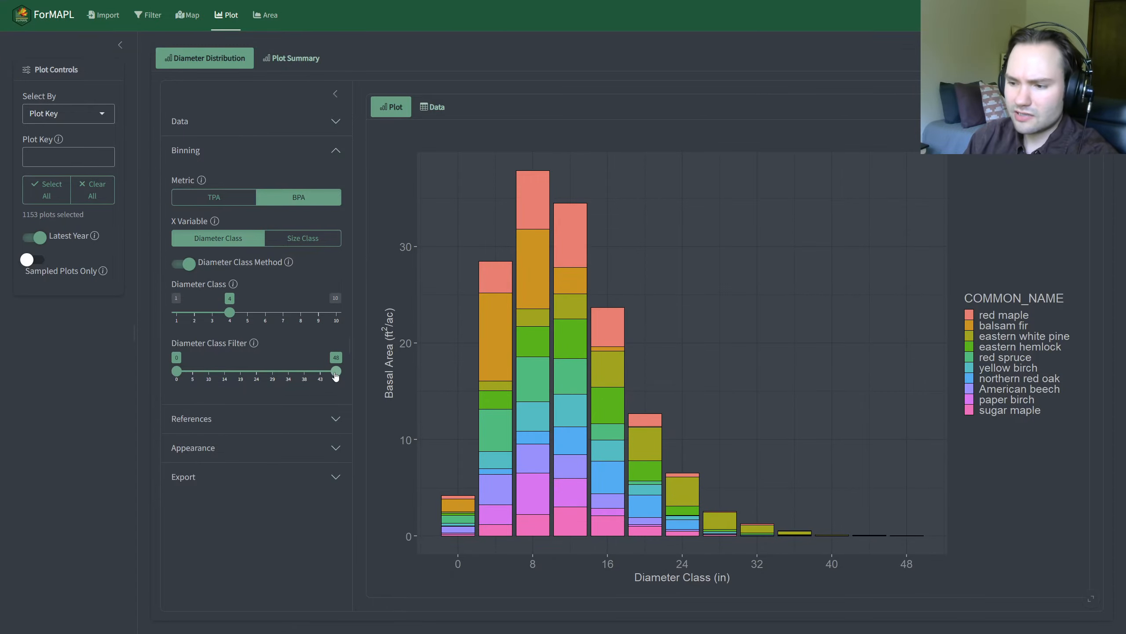
pyautogui.moveTo(336, 375); pyautogui.dragTo(257, 376)
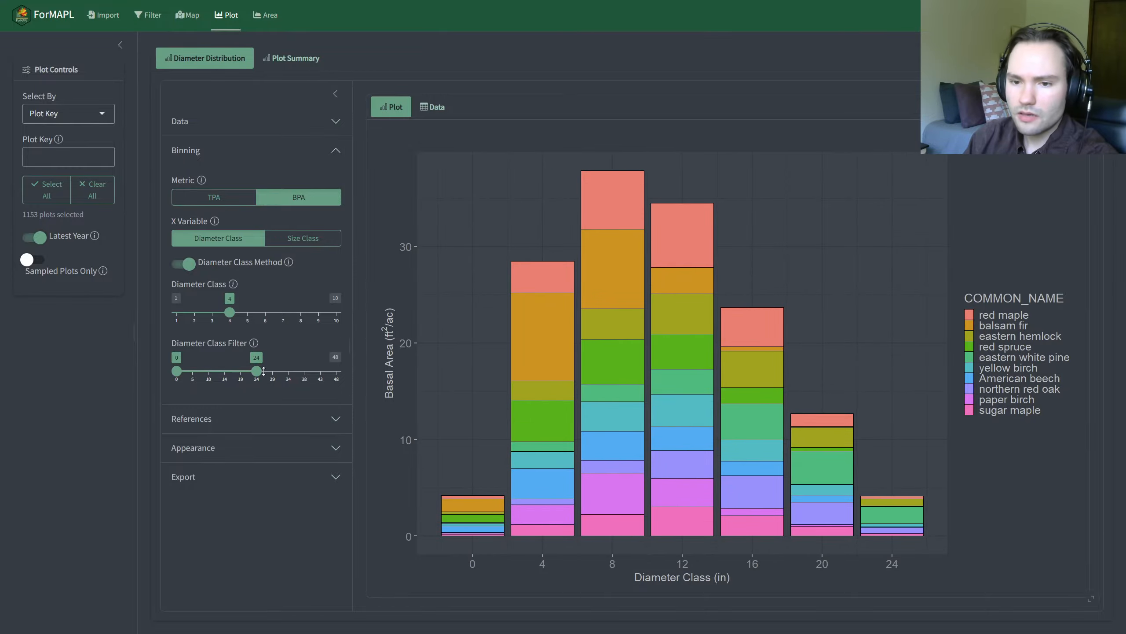
pyautogui.moveTo(263, 371); pyautogui.dragTo(361, 383)
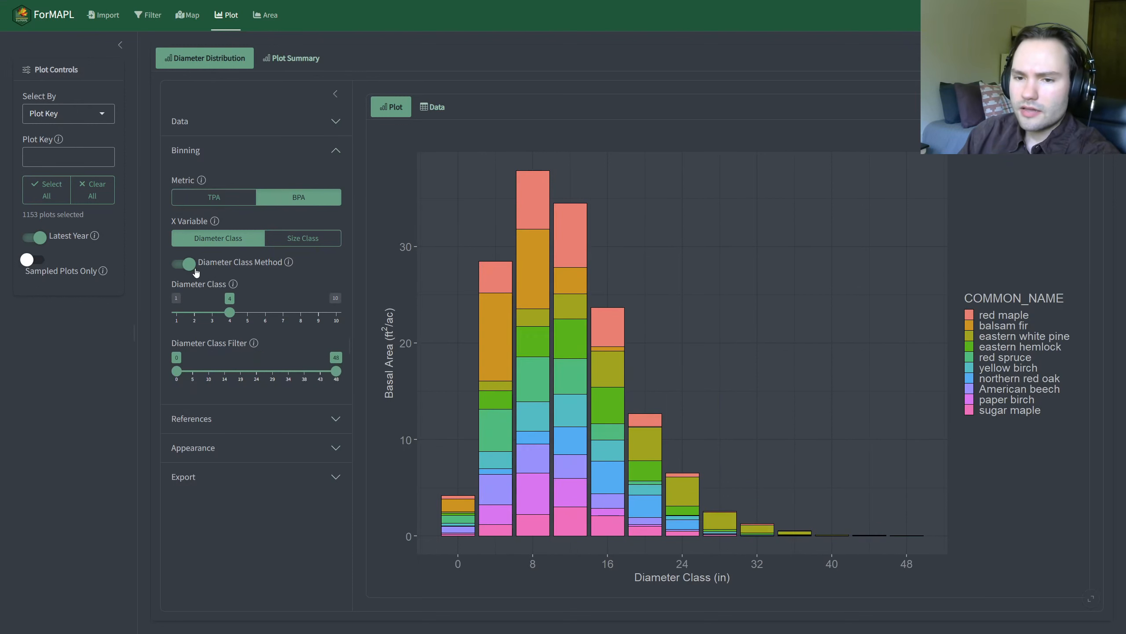
# Step: Read the Diameter Class Method help and switch the method off and back on
pyautogui.moveTo(290, 263)
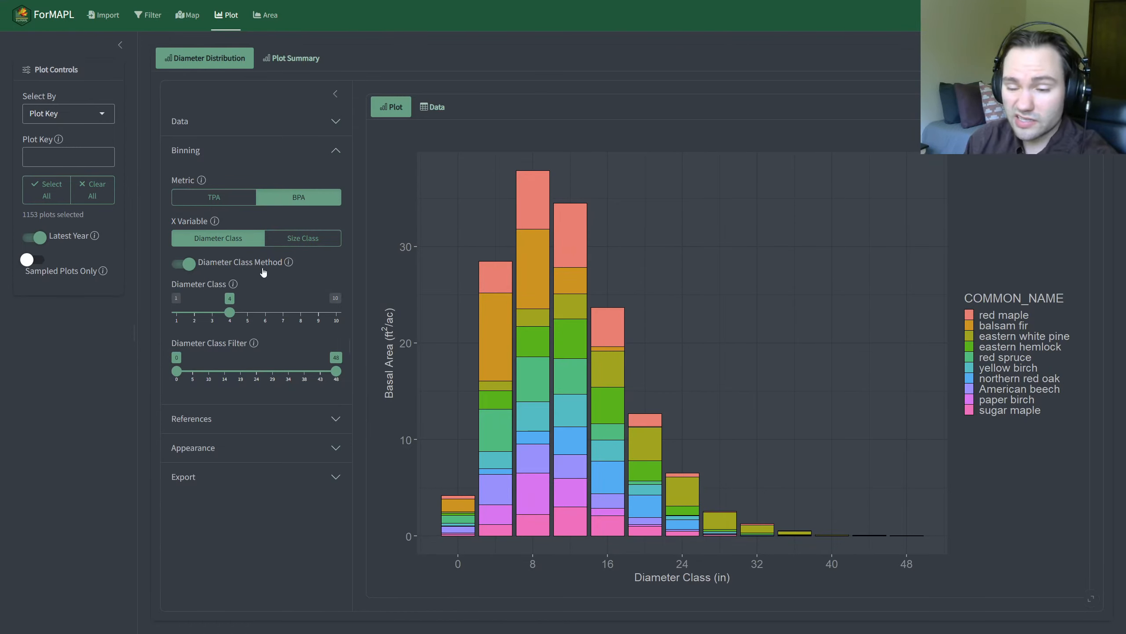
pyautogui.click(192, 269)
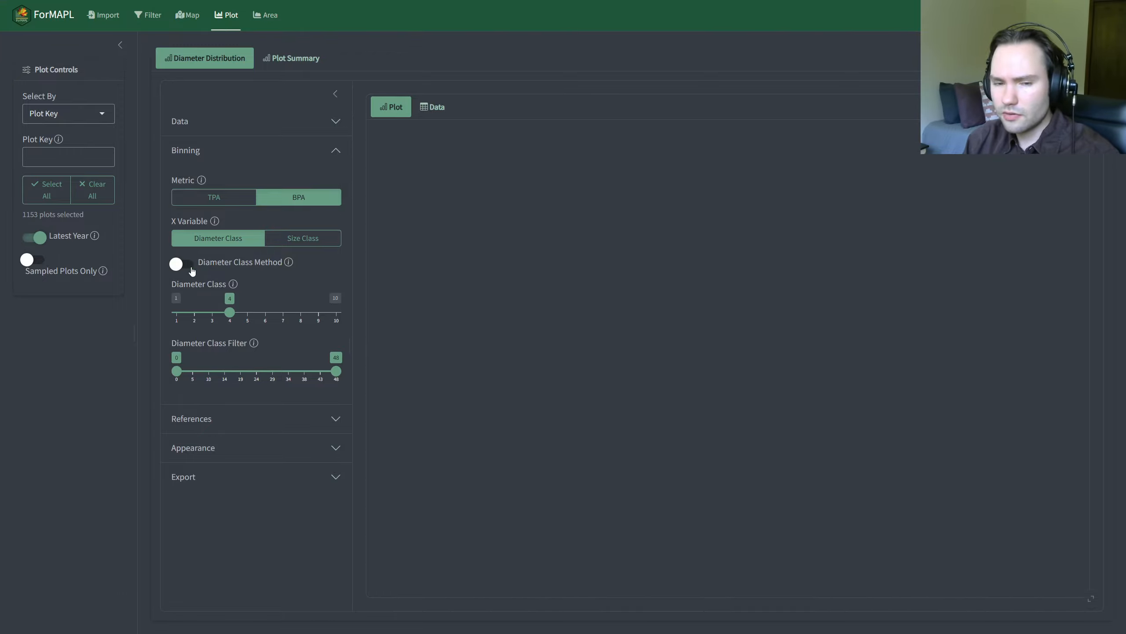
pyautogui.click(191, 269)
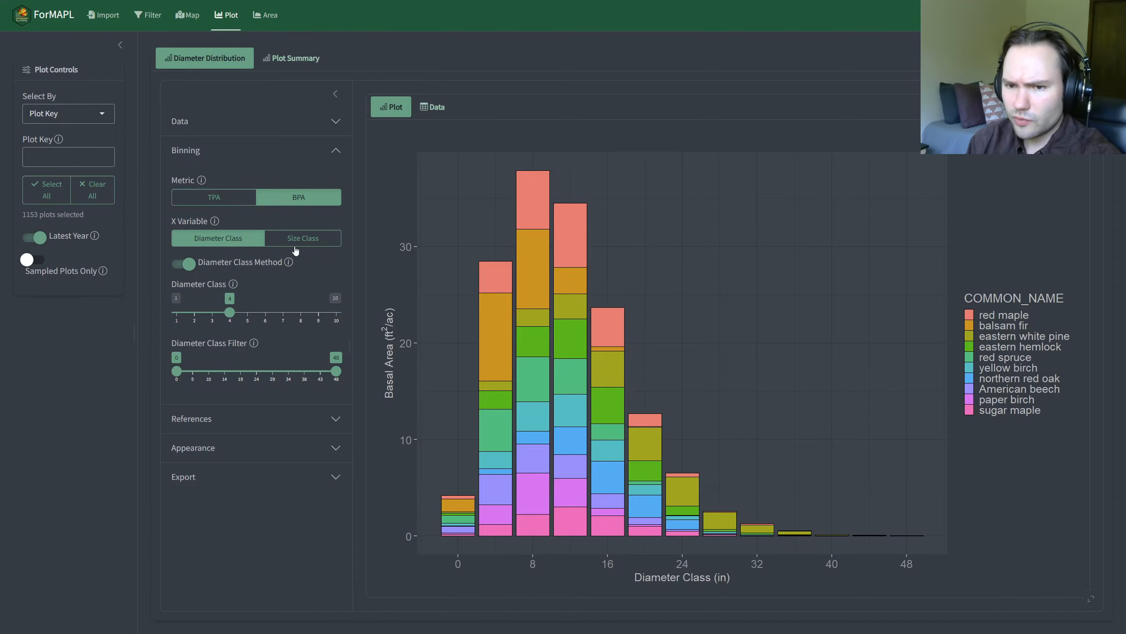
# Step: Set the X Variable to Size Class and try excluding Sapling and Pole in the Size Class Filter, restoring all three classes
pyautogui.click(309, 242)
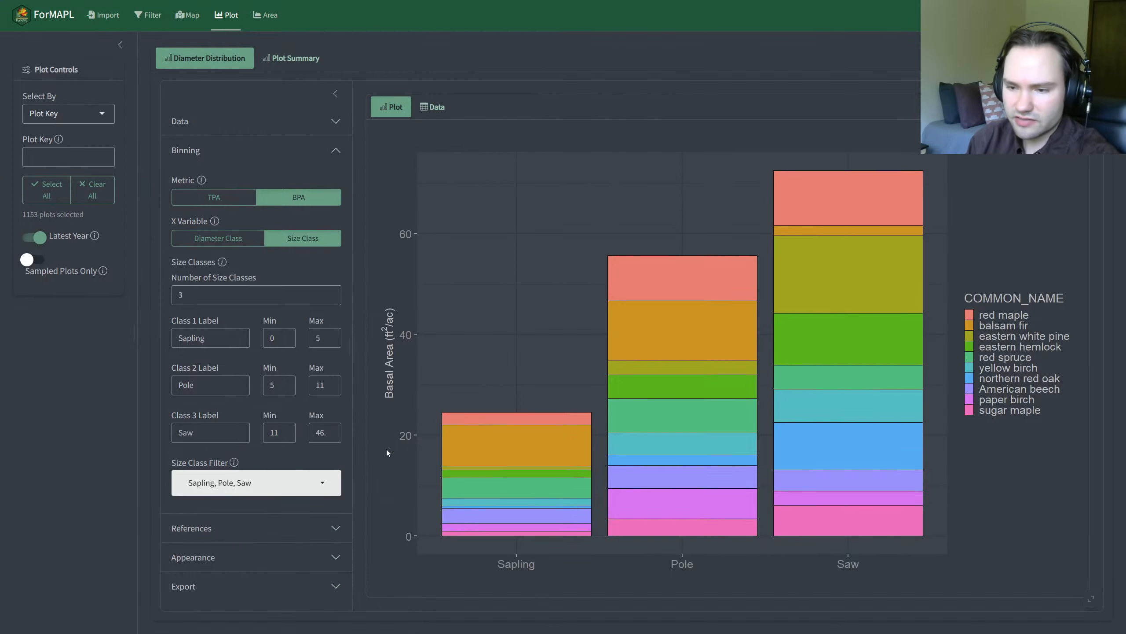
pyautogui.click(311, 482)
pyautogui.click(222, 533)
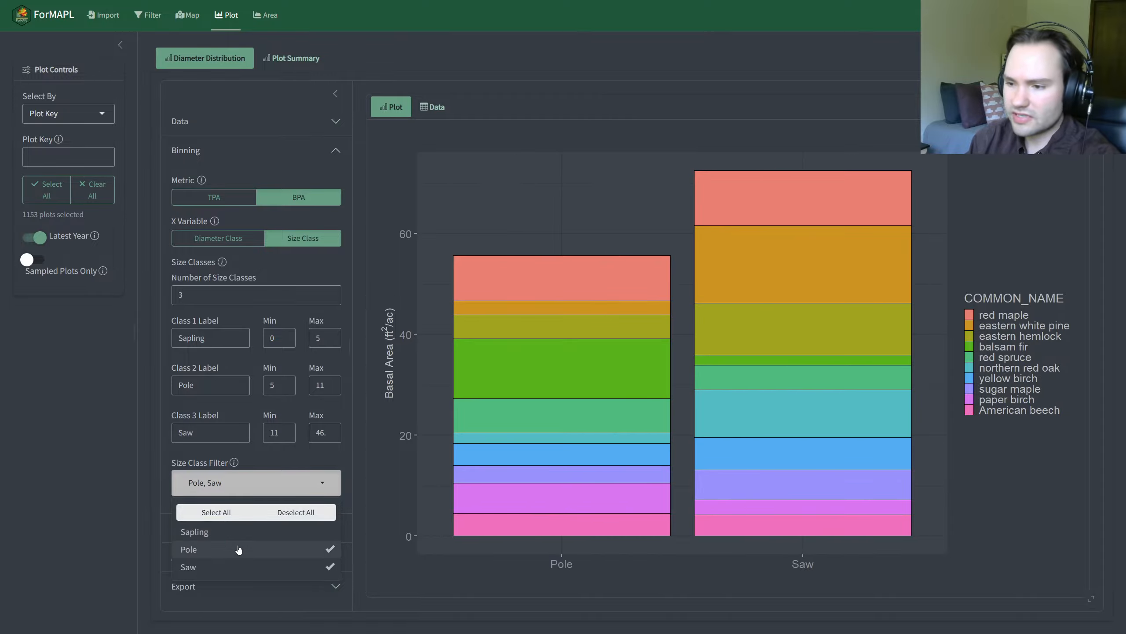
pyautogui.click(239, 549)
pyautogui.click(235, 549)
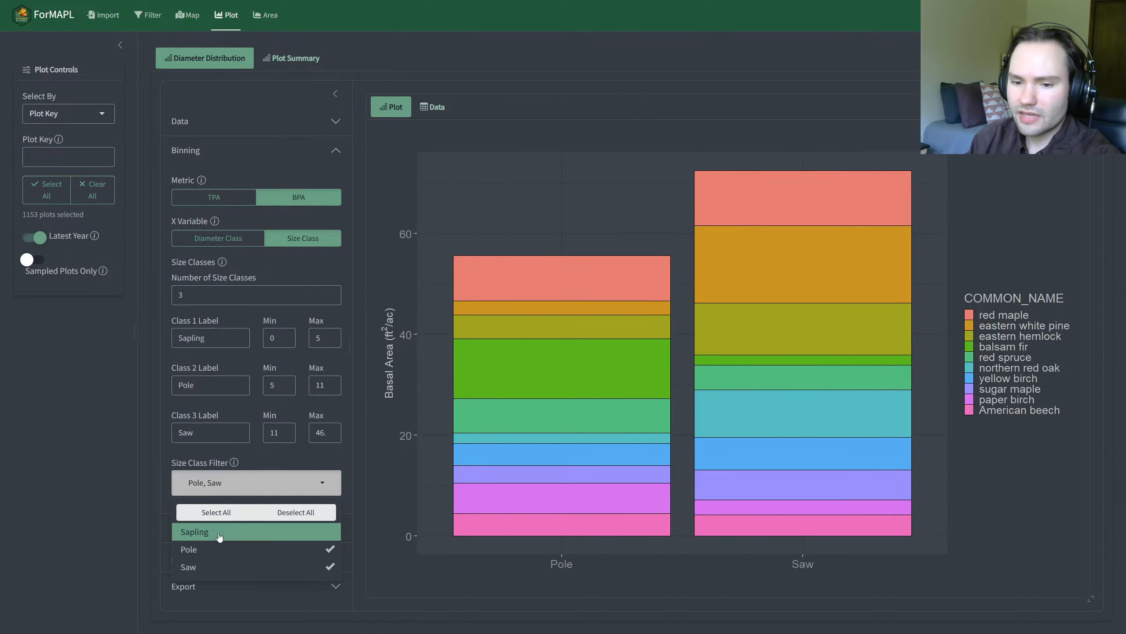
pyautogui.click(220, 532)
pyautogui.click(103, 464)
# Step: Set the number of size classes to 4 and the Saw class maximum to 20
pyautogui.doubleClick(212, 295)
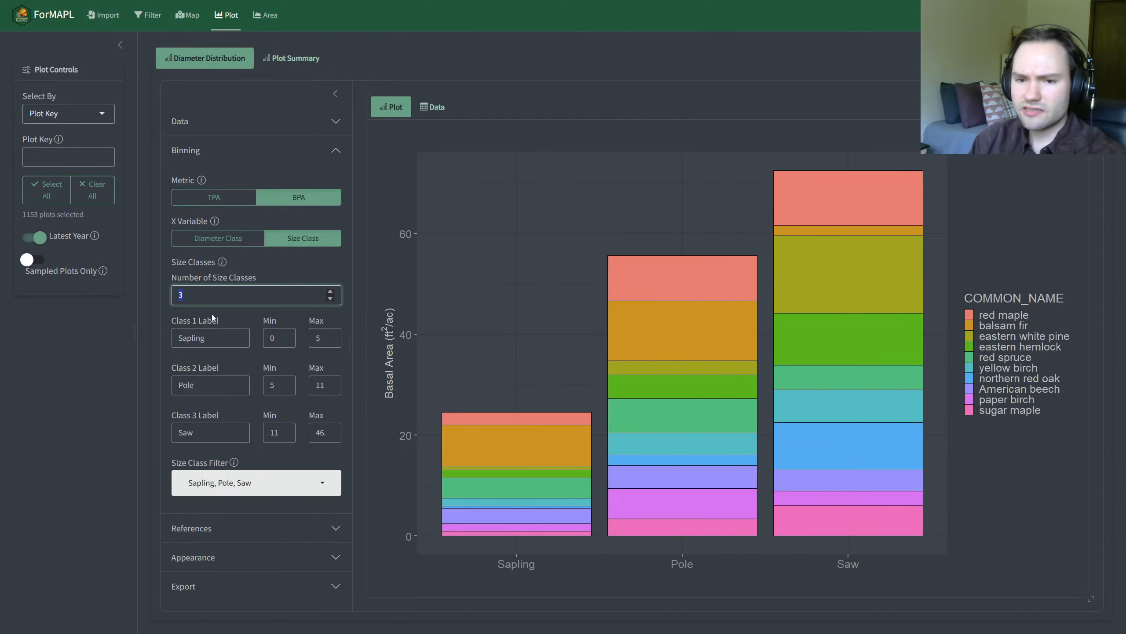
pyautogui.write('4')
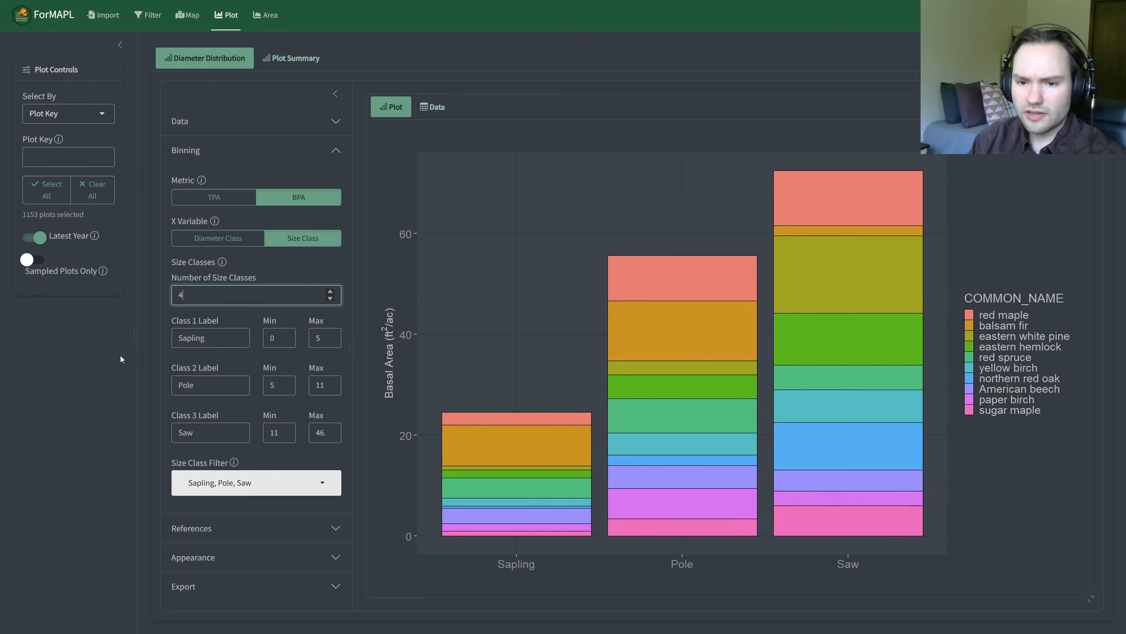
pyautogui.doubleClick(312, 433)
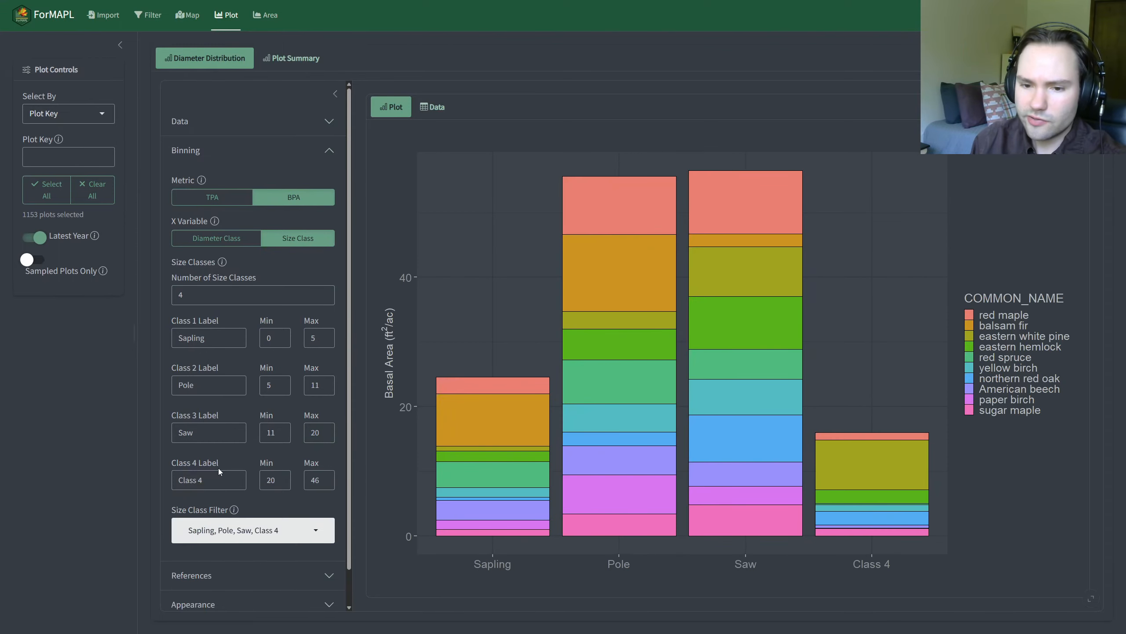
# Step: Rename the fourth size class as Big Saw
pyautogui.moveTo(204, 479); pyautogui.dragTo(176, 477)
pyautogui.write('Big S')
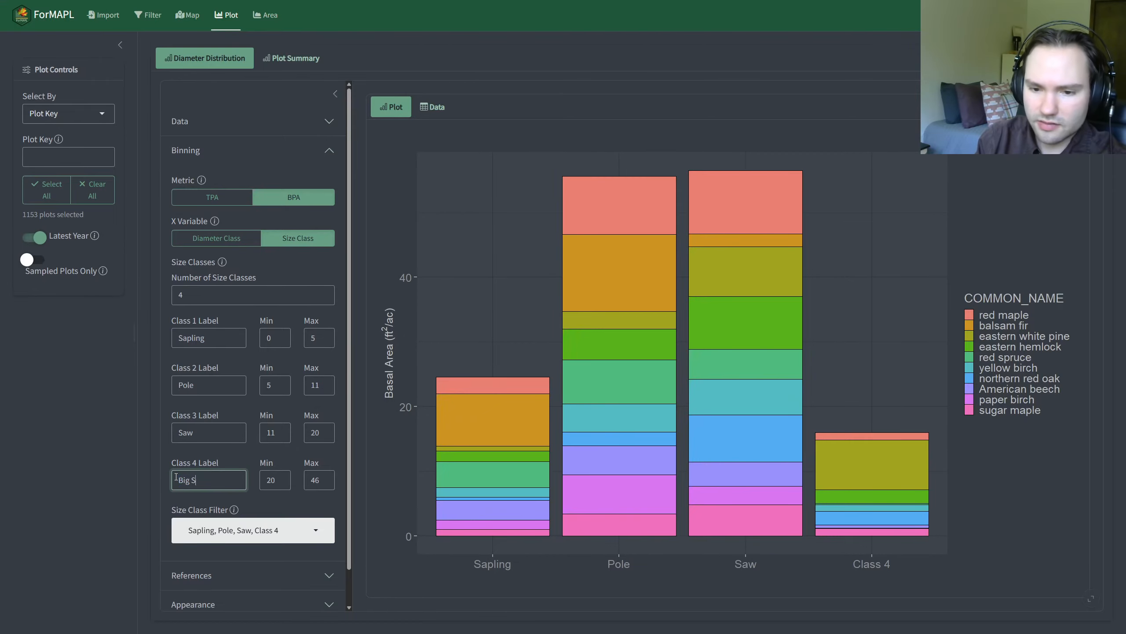
pyautogui.write('aw')
pyautogui.click(159, 463)
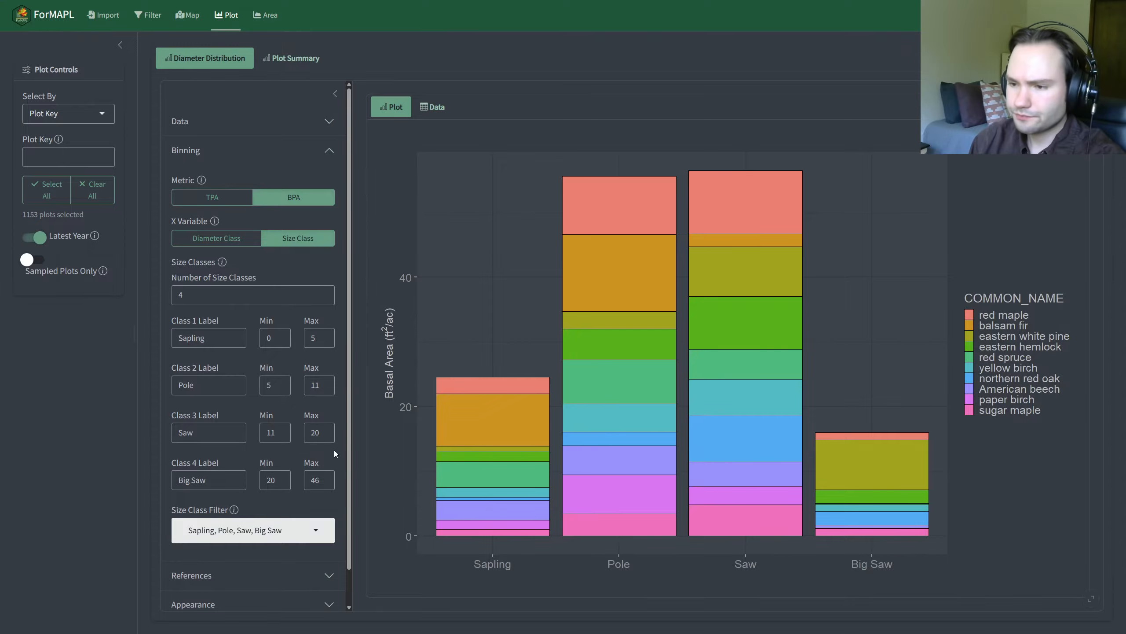
# Step: Set the Metric to TPA and close the Binning settings
pyautogui.click(212, 199)
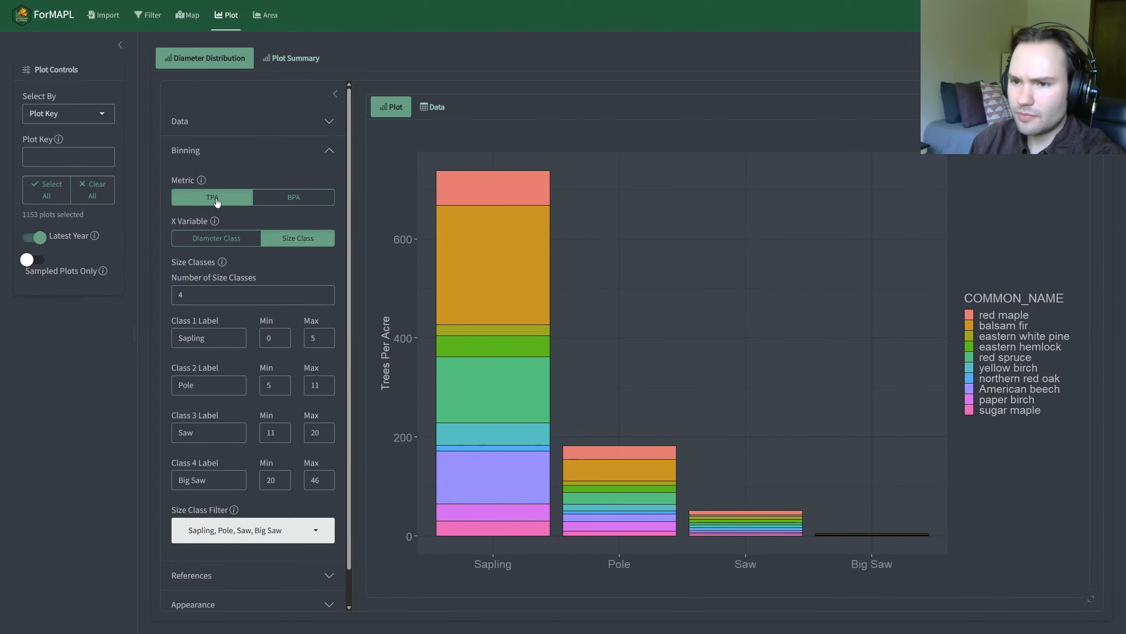
pyautogui.click(262, 204)
pyautogui.click(240, 204)
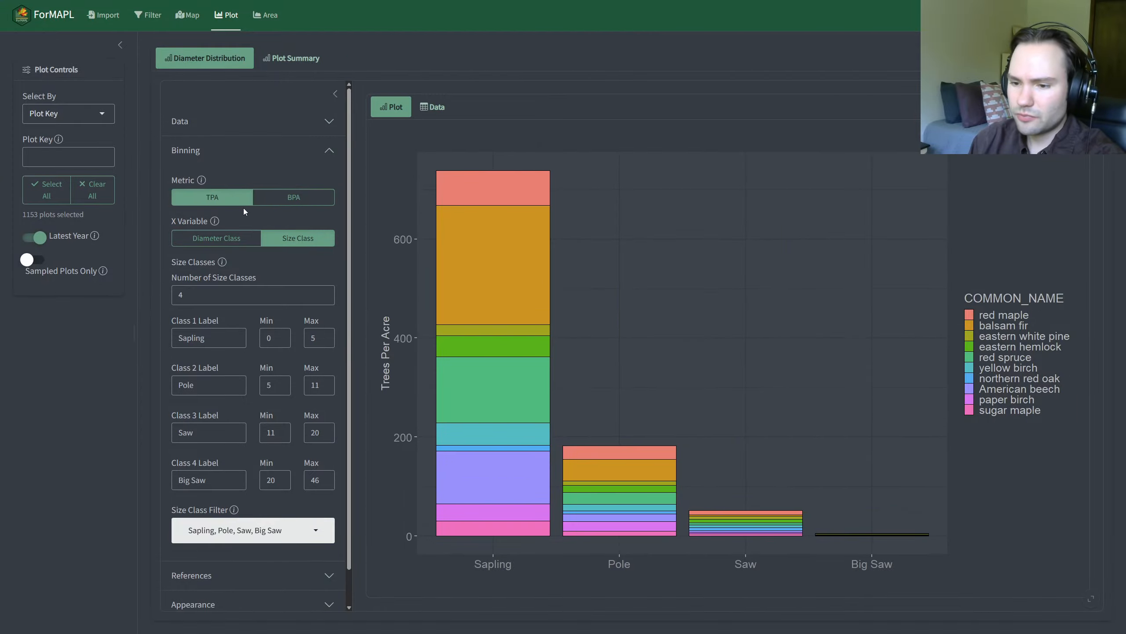
pyautogui.scroll(-1, 266, 266)
pyautogui.scroll(1, 266, 266)
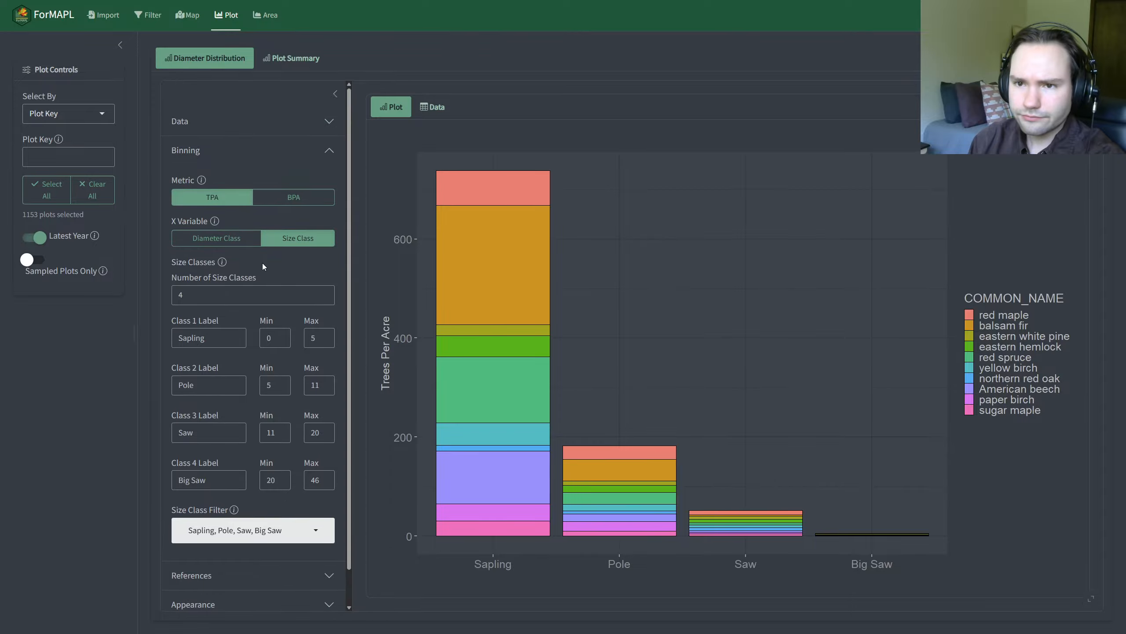
pyautogui.click(281, 154)
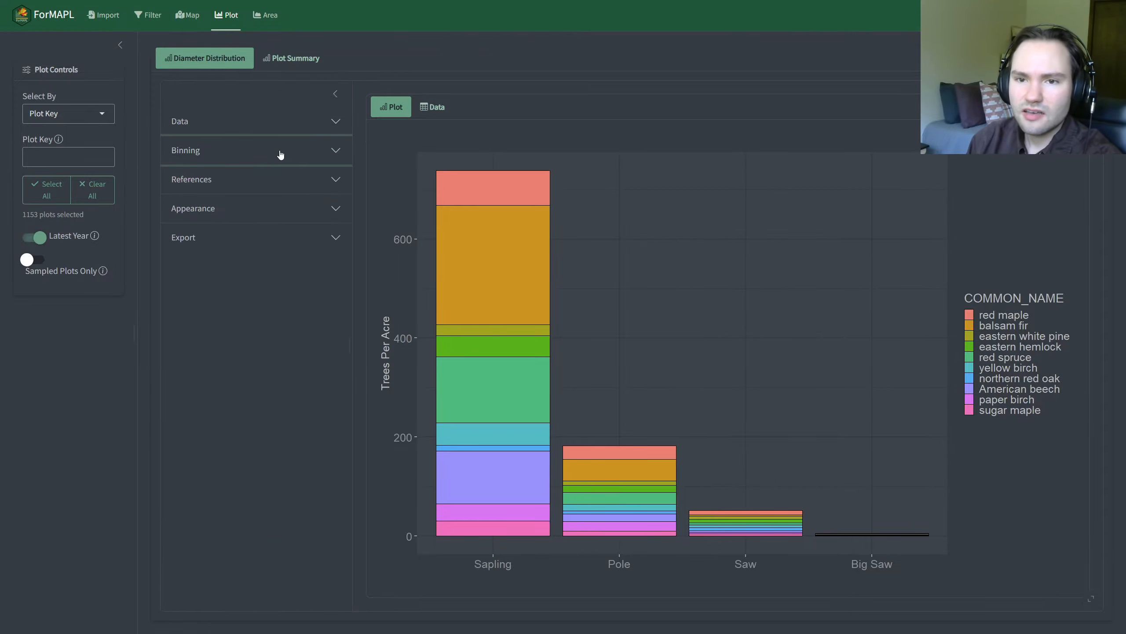
pyautogui.click(281, 154)
pyautogui.scroll(-1, 279, 322)
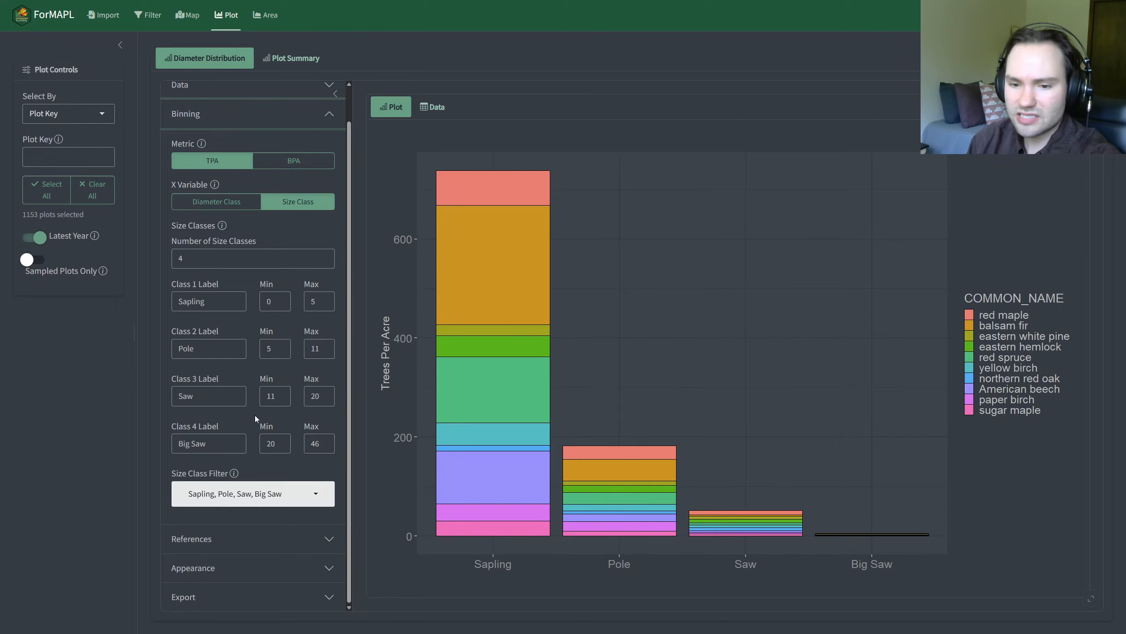
pyautogui.scroll(1, 242, 303)
pyautogui.click(251, 163)
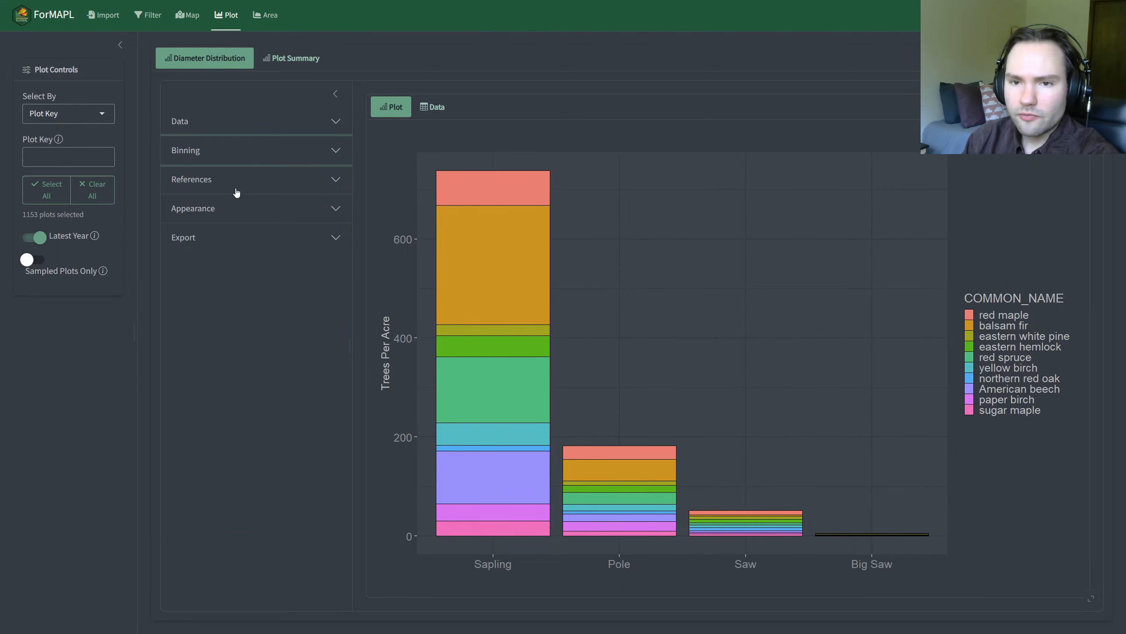
# Step: Turn off Stack Bars in the Appearance settings so the species bars stand side by side
pyautogui.click(293, 217)
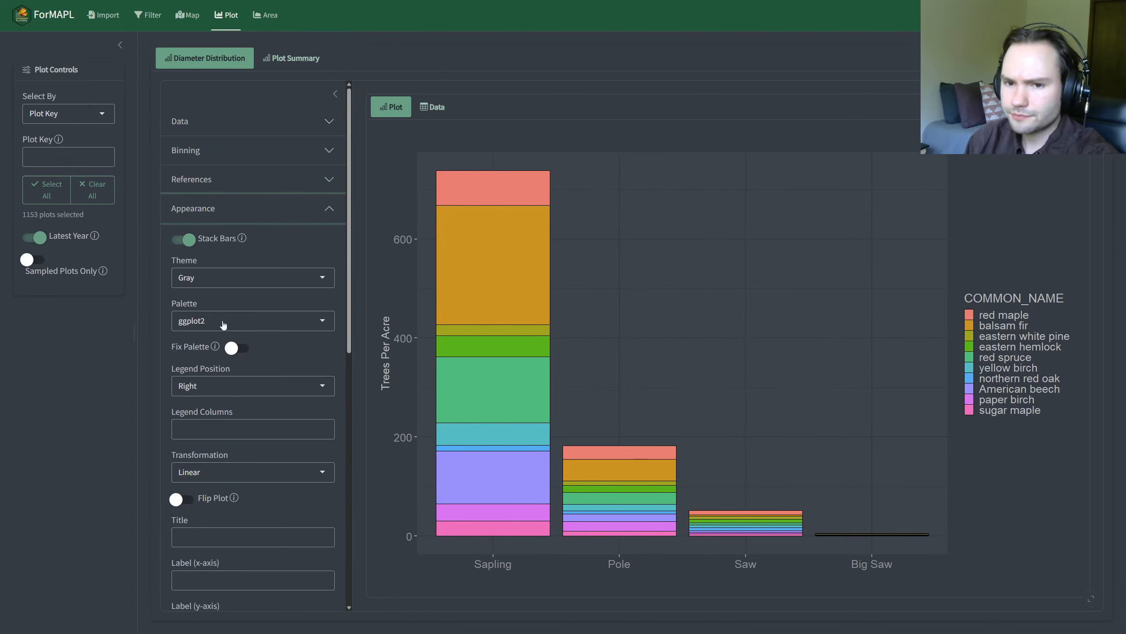
pyautogui.click(188, 242)
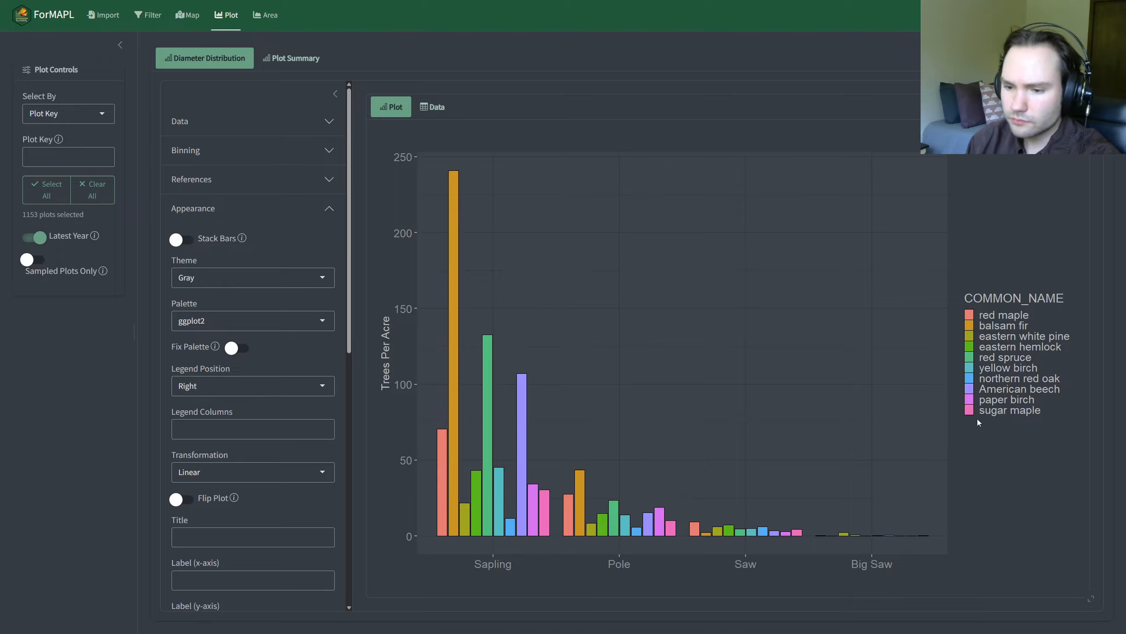
pyautogui.click(186, 242)
pyautogui.click(187, 242)
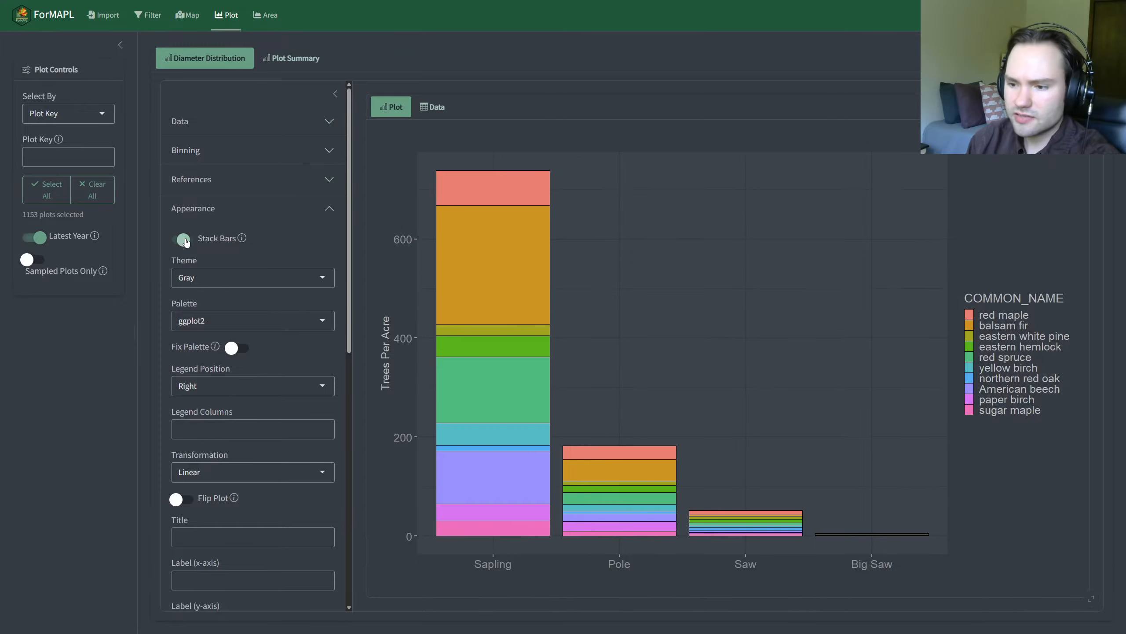
# Step: Try the Classic, BW, Light and Void themes on the chart, and restore the Gray theme
pyautogui.click(233, 279)
pyautogui.click(261, 320)
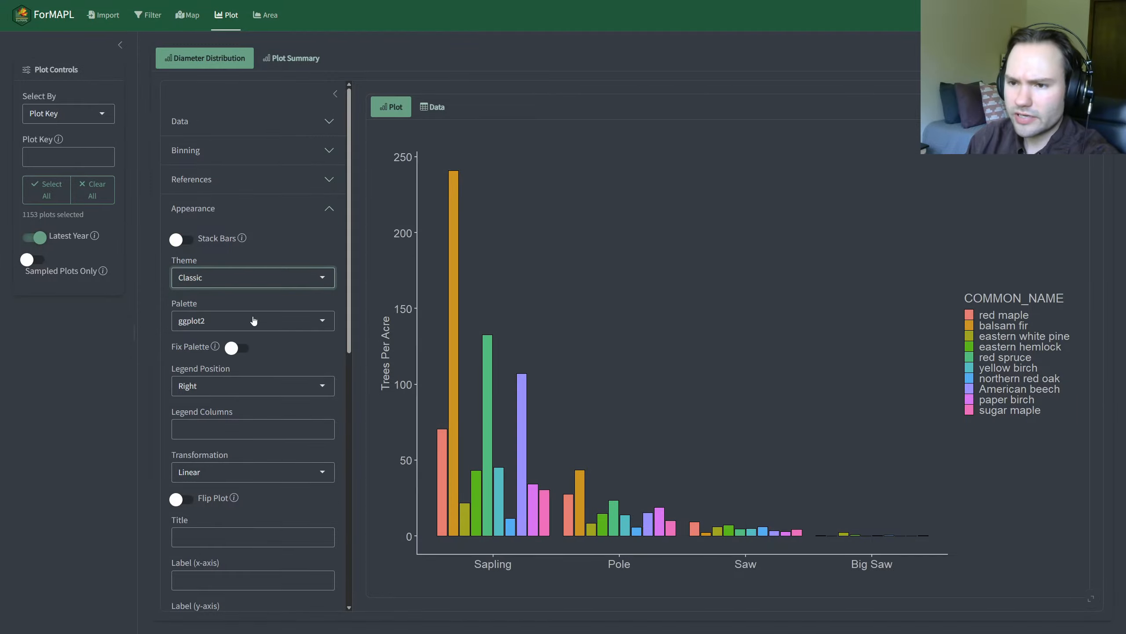
pyautogui.click(210, 279)
pyautogui.click(239, 328)
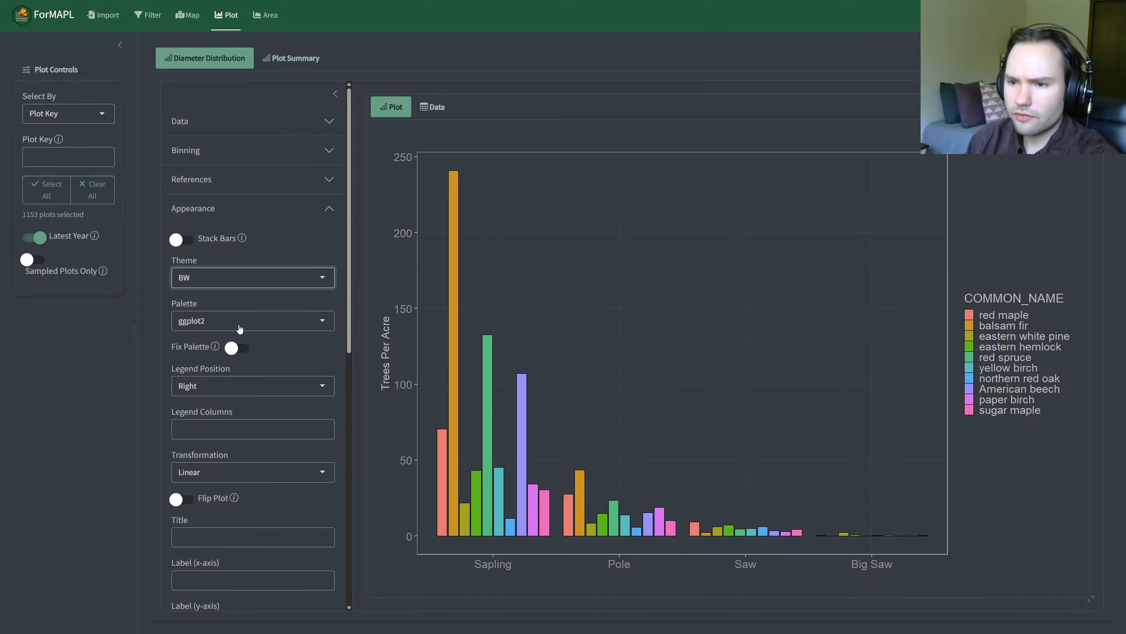
pyautogui.click(239, 279)
pyautogui.click(249, 346)
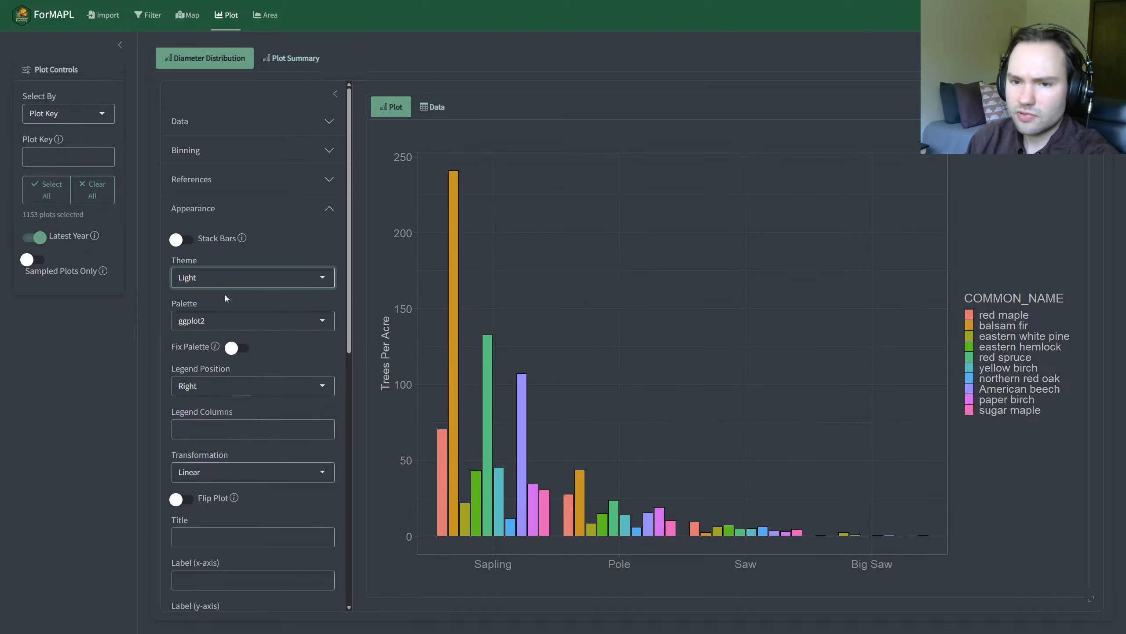
pyautogui.click(226, 279)
pyautogui.click(229, 364)
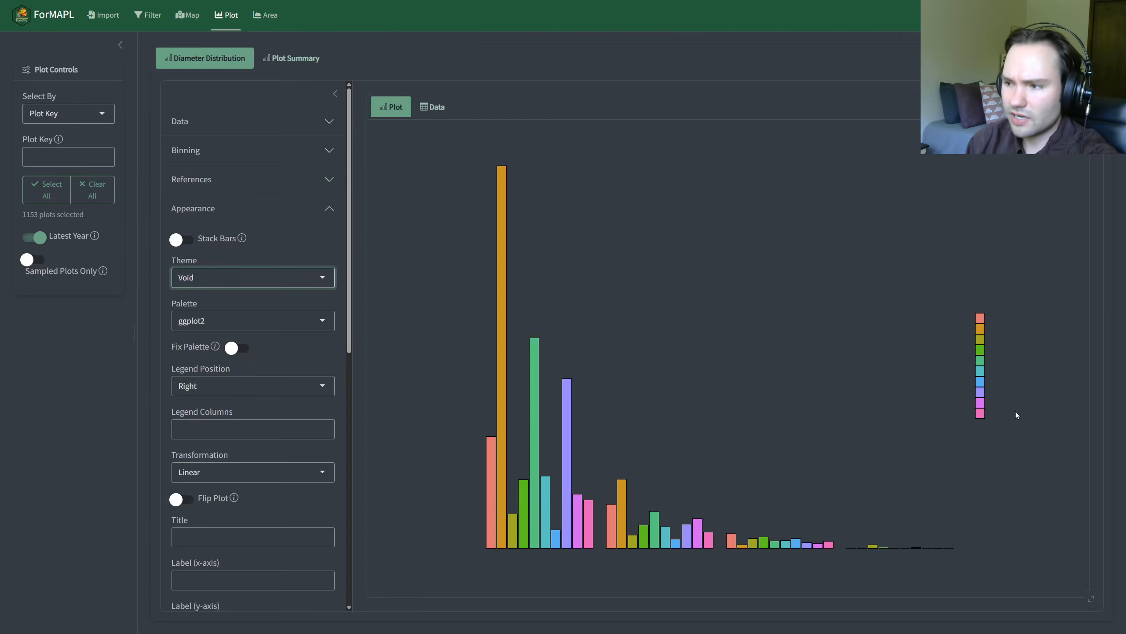
pyautogui.click(222, 321)
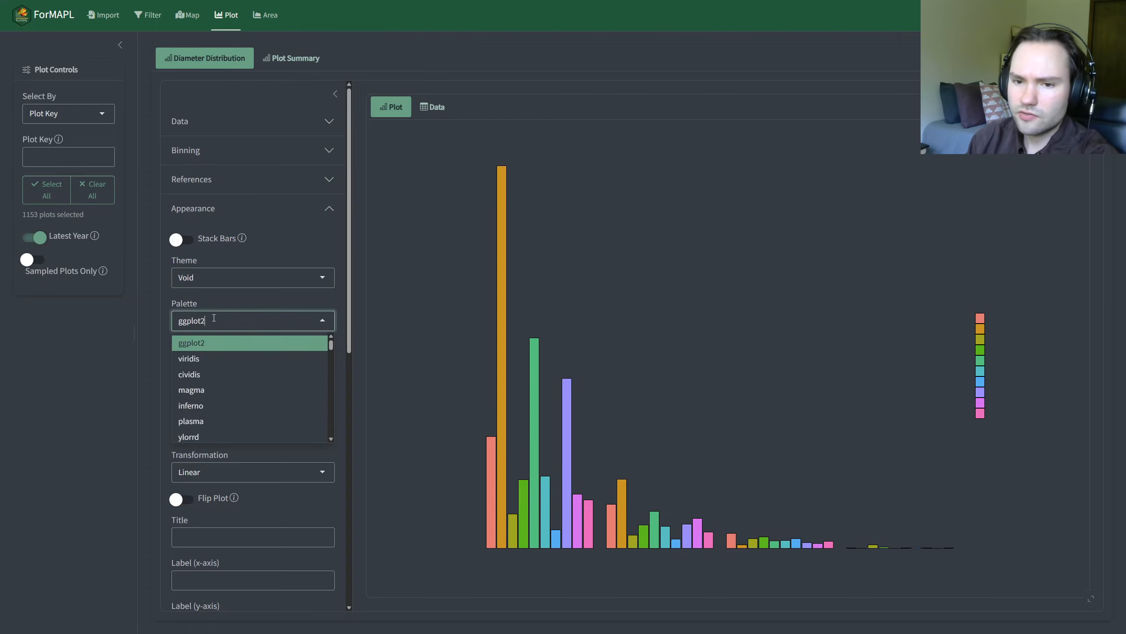
pyautogui.click(210, 280)
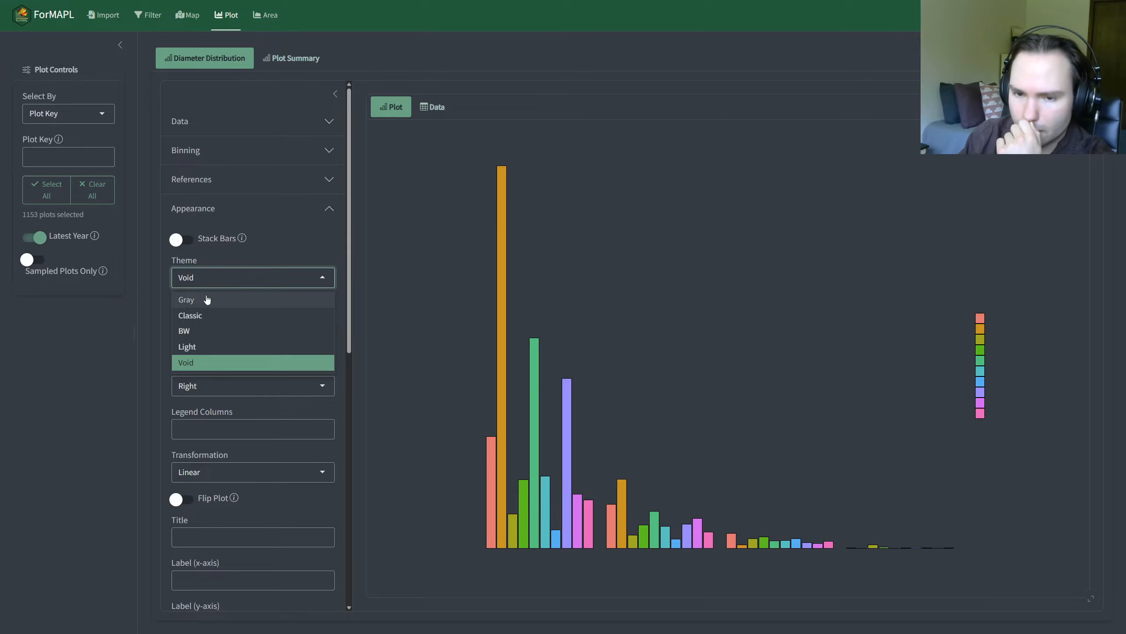
pyautogui.click(208, 298)
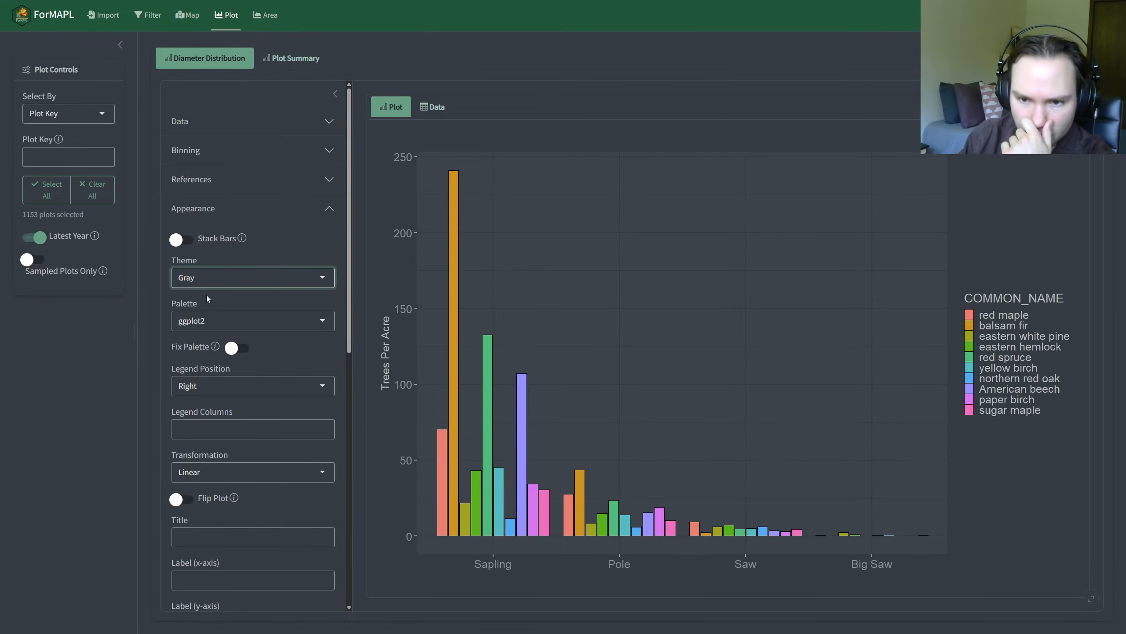
# Step: Try the ylgnbu palette, settle on viridis, and switch Fix Palette on and back off
pyautogui.click(239, 324)
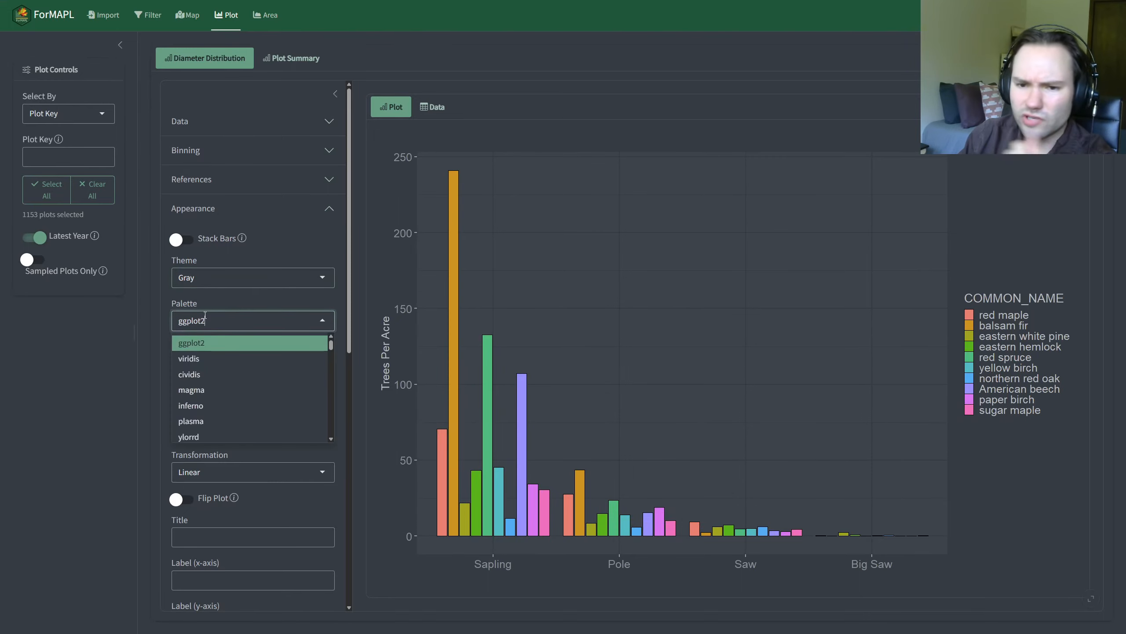
pyautogui.click(227, 357)
pyautogui.click(231, 329)
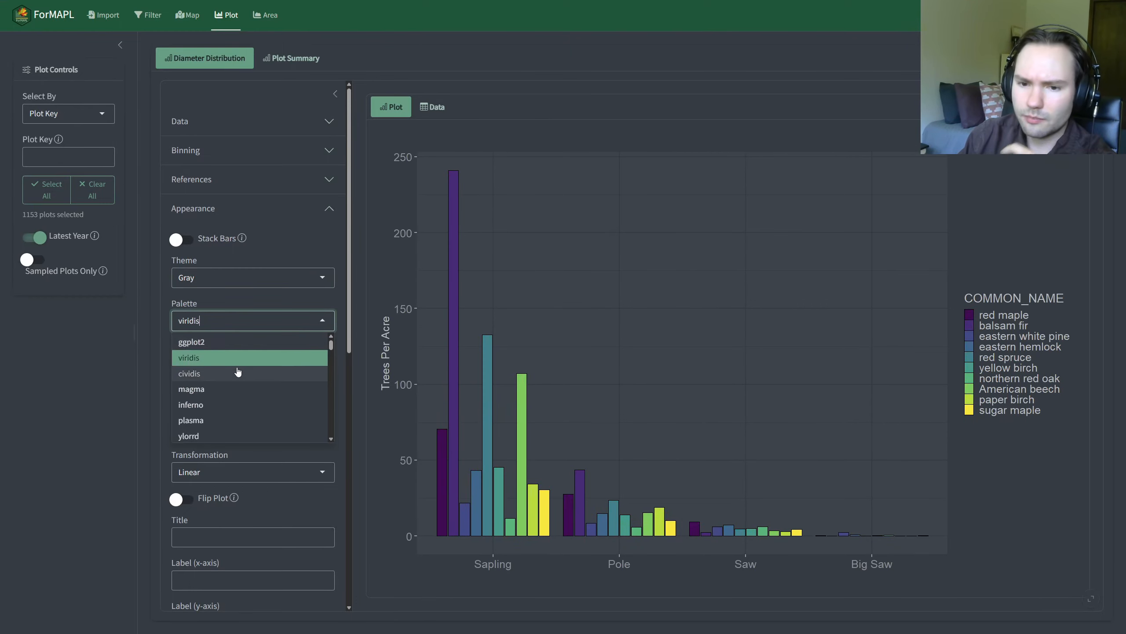
pyautogui.scroll(-3, 236, 377)
pyautogui.click(236, 383)
pyautogui.click(230, 320)
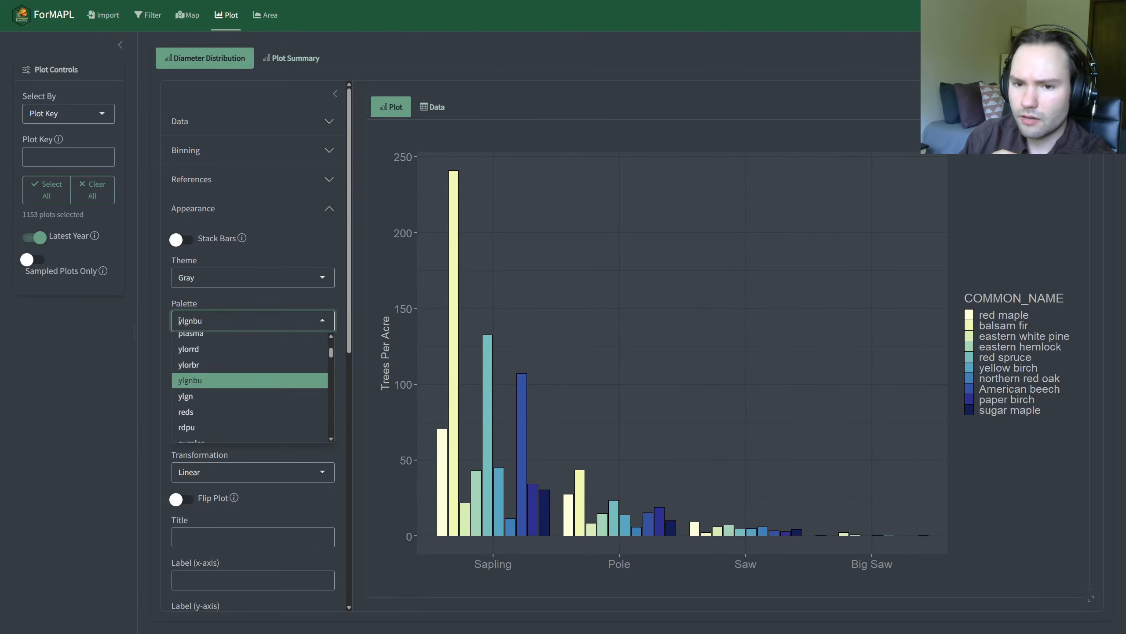
pyautogui.scroll(3, 226, 368)
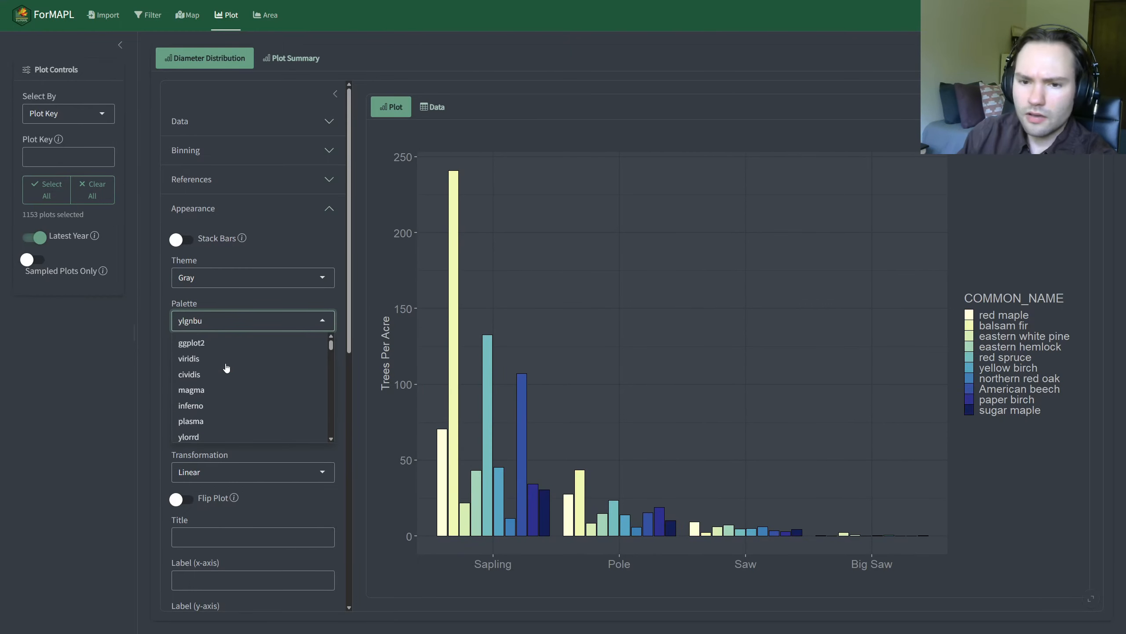
pyautogui.click(202, 360)
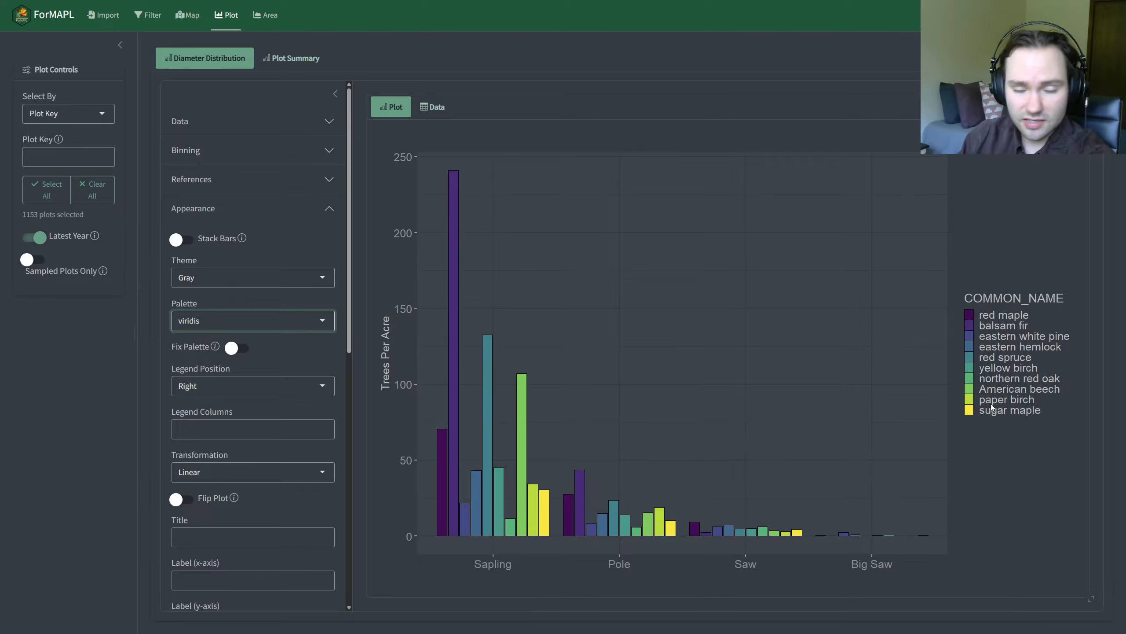
pyautogui.click(238, 349)
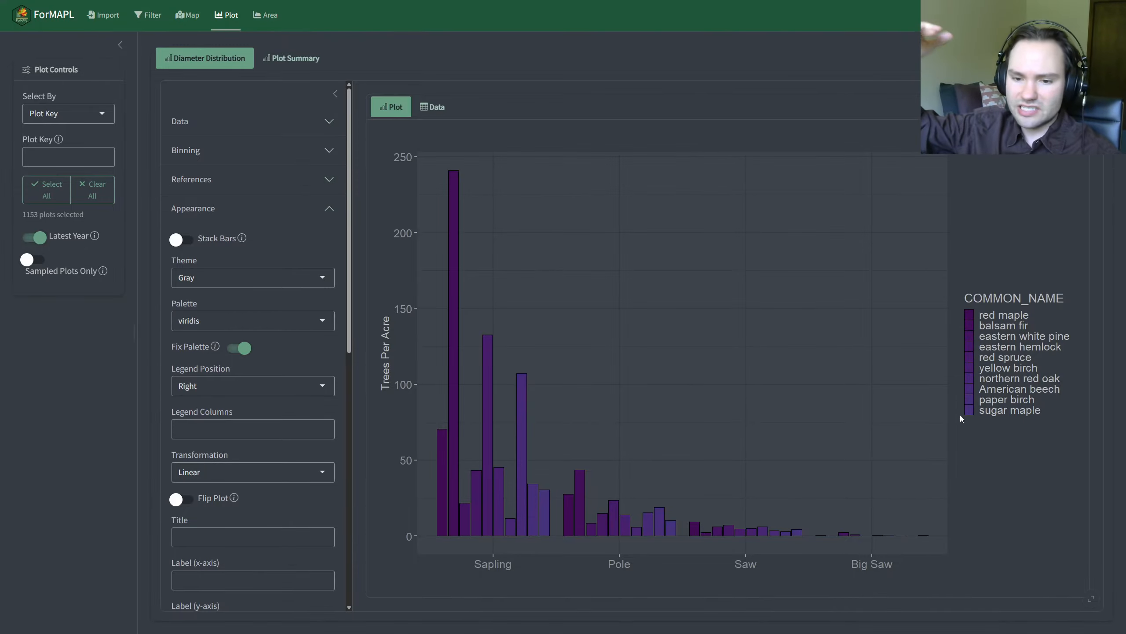
pyautogui.click(243, 347)
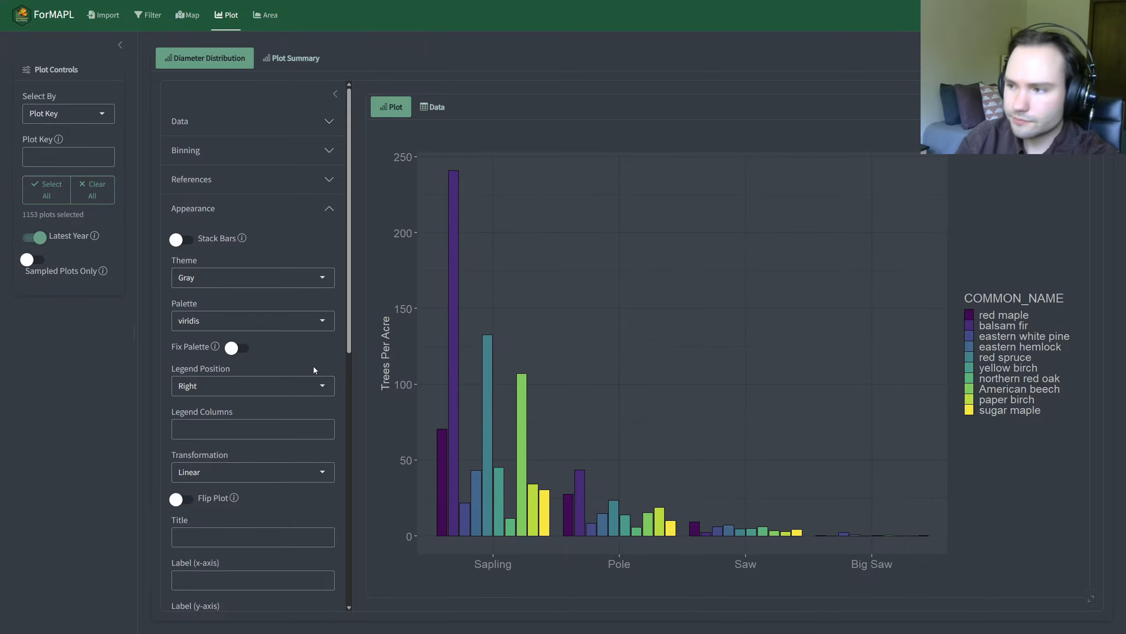
# Step: Try the Left and None legend positions, and restore the legend to Right
pyautogui.click(298, 386)
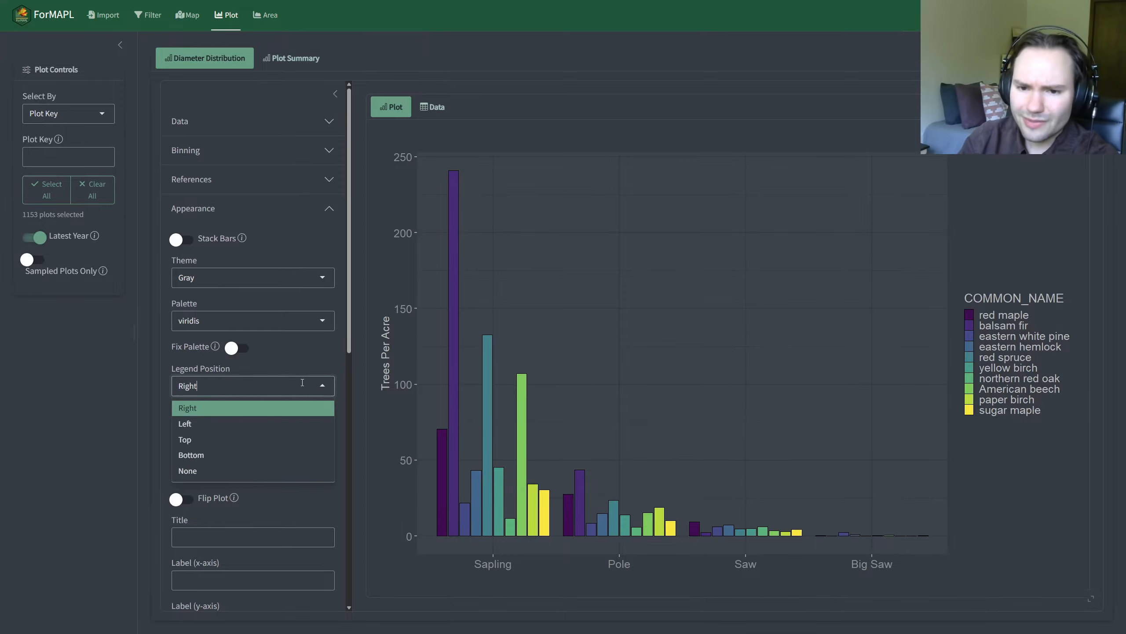
pyautogui.click(208, 424)
pyautogui.click(220, 393)
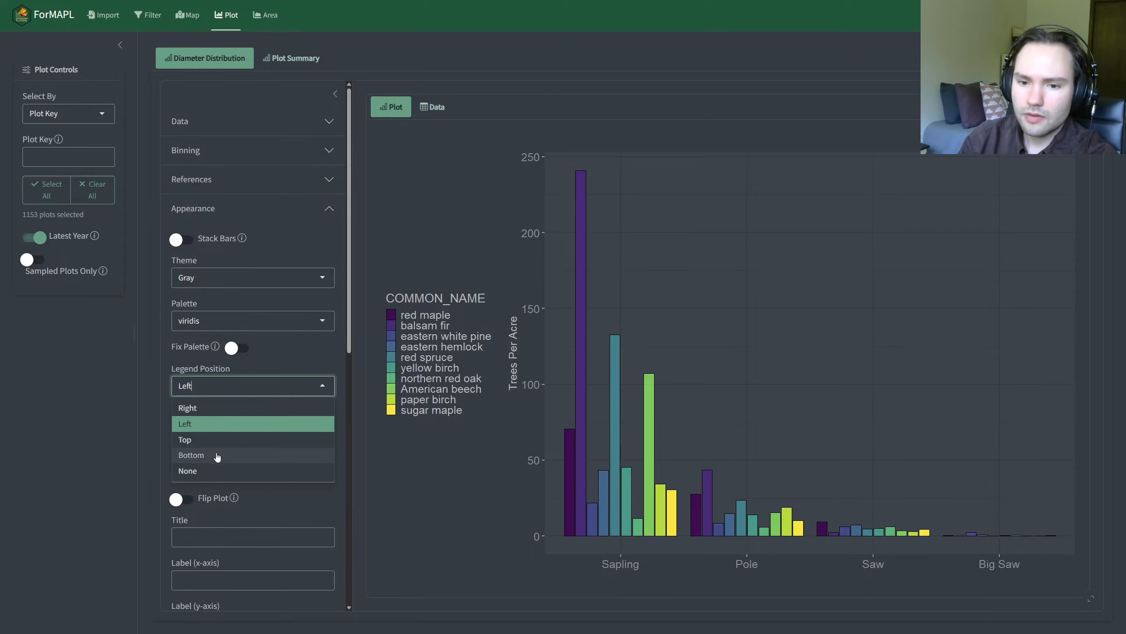
pyautogui.click(219, 470)
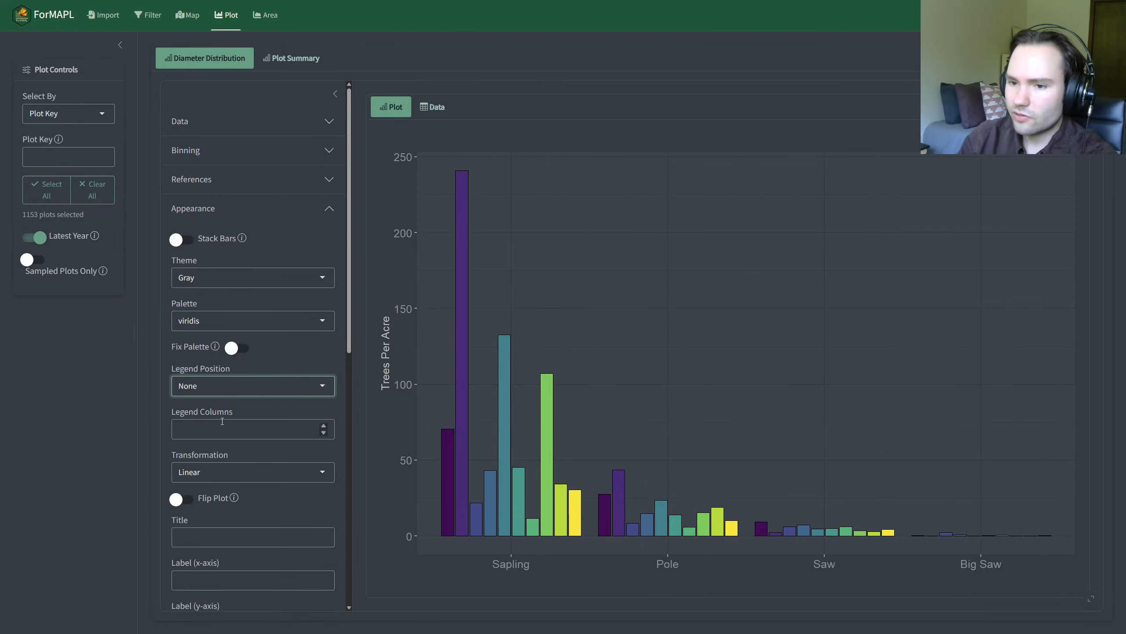
pyautogui.click(207, 391)
pyautogui.click(215, 406)
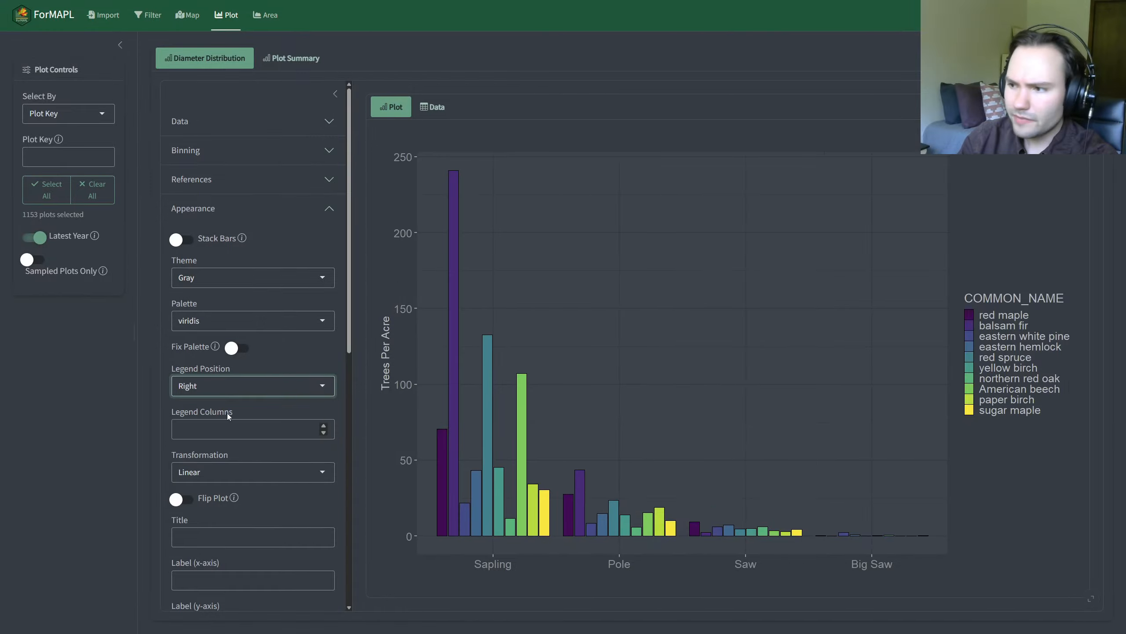
# Step: Place the legend at the Bottom of the chart and arrange it in 2 columns
pyautogui.scroll(-2, 253, 422)
pyautogui.click(215, 297)
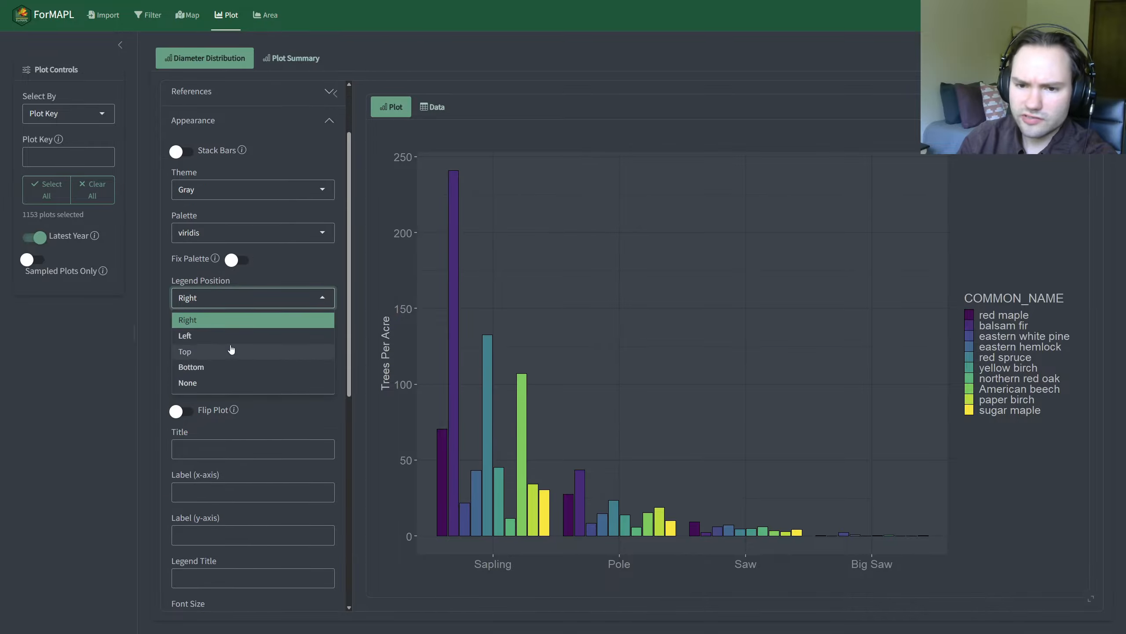
pyautogui.click(229, 366)
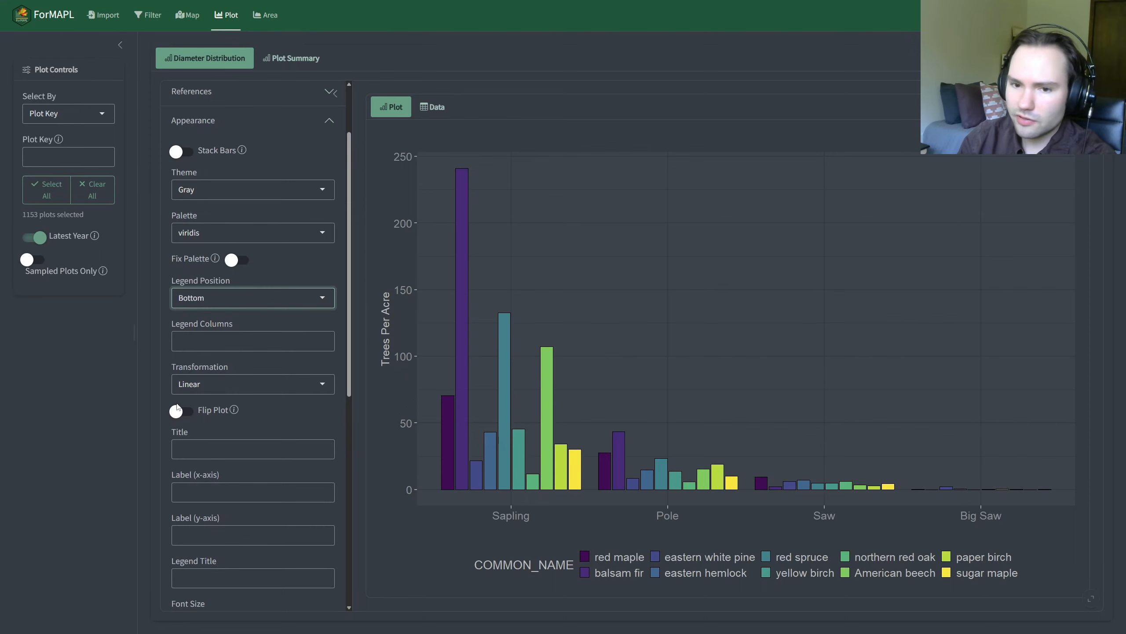
pyautogui.click(198, 338)
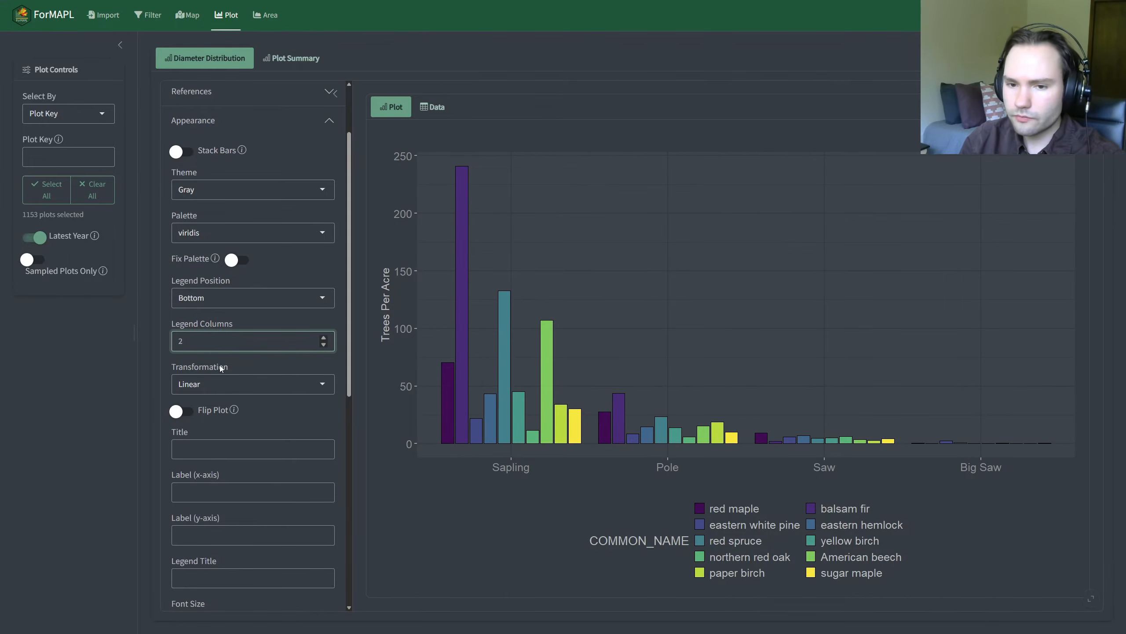
# Step: Move the legend back to the Right position and set Legend Columns to 1
pyautogui.click(214, 299)
pyautogui.click(212, 320)
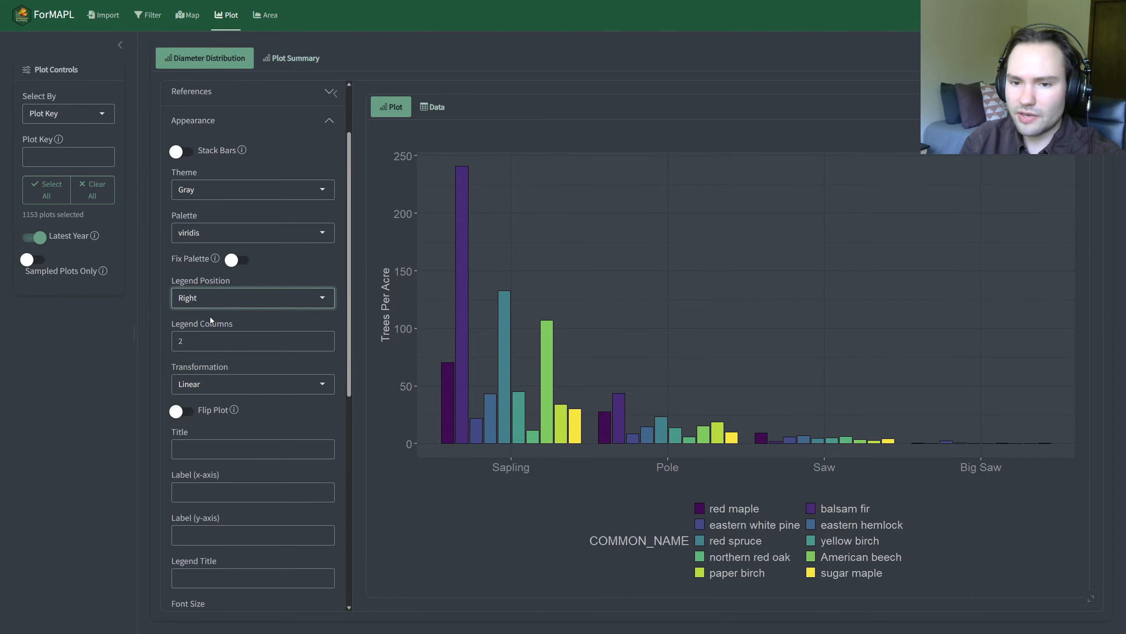
pyautogui.doubleClick(196, 346)
pyautogui.click(131, 362)
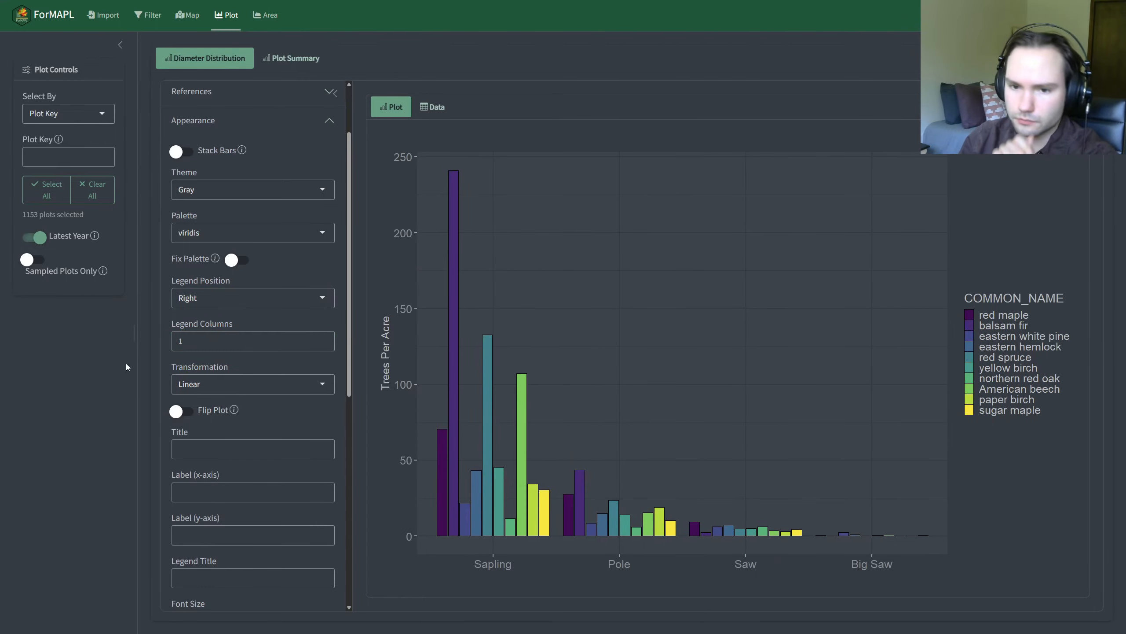
# Step: Set the axis Transformation to Square Root and flip the plot to horizontal bars
pyautogui.click(248, 384)
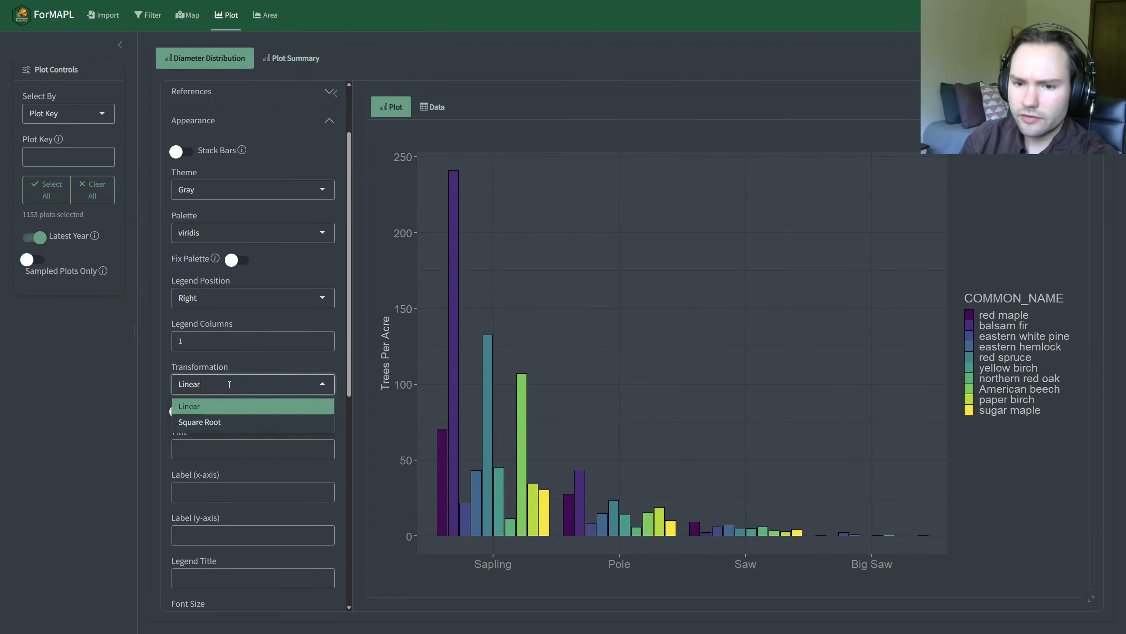
pyautogui.click(196, 424)
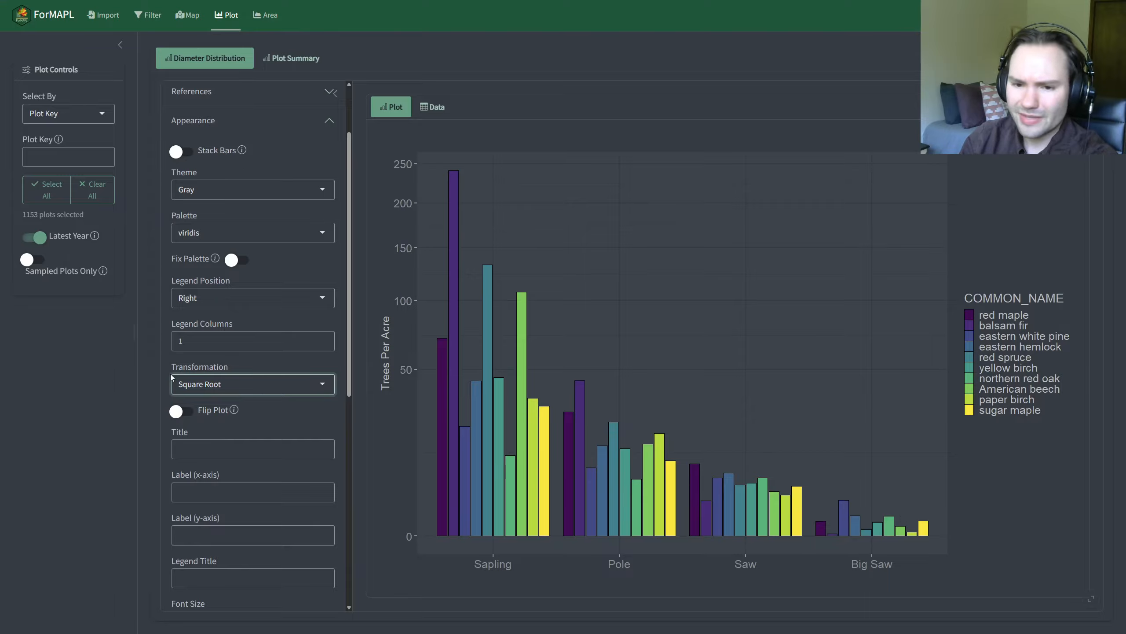
pyautogui.click(184, 411)
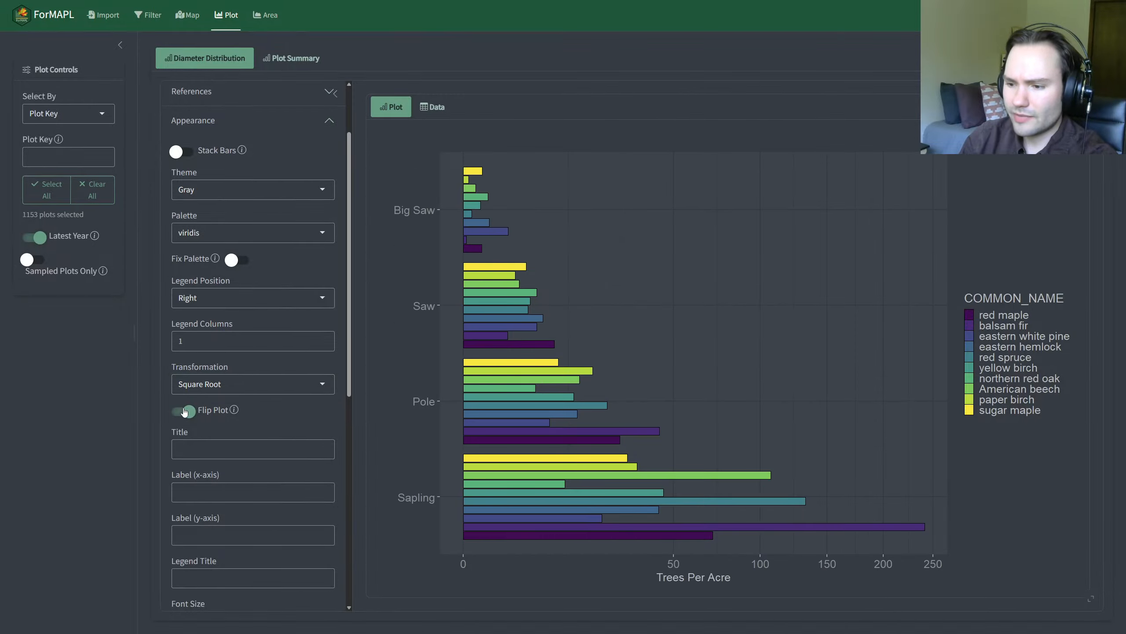
# Step: Unflip the plot back to vertical bars and set its title to "My Awesome Plot!"
pyautogui.click(184, 411)
pyautogui.click(222, 450)
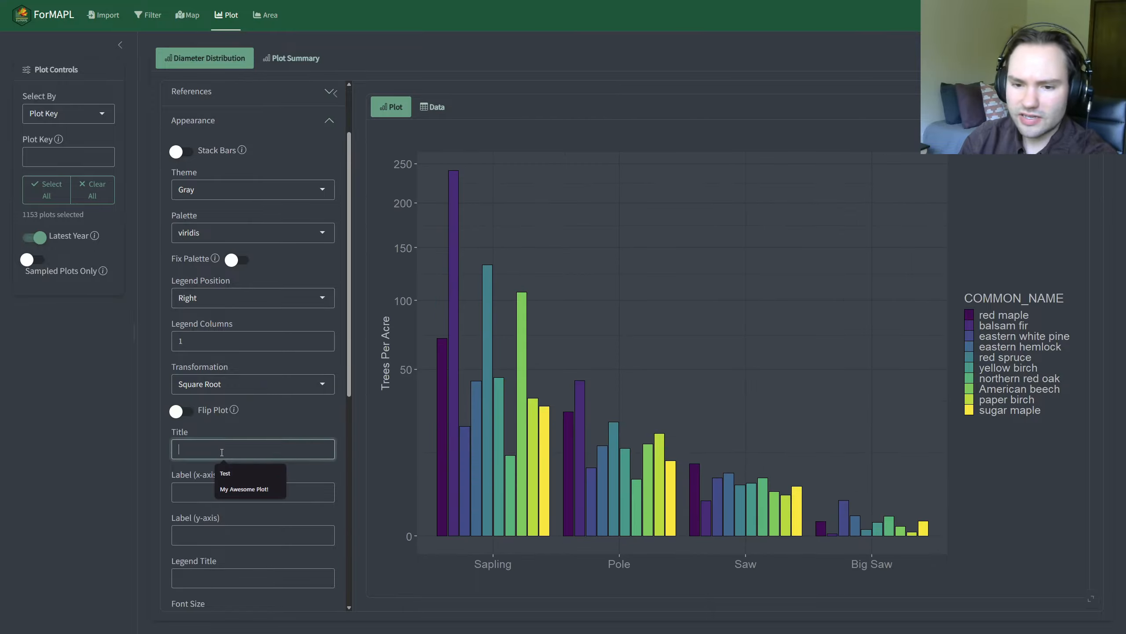
pyautogui.click(229, 490)
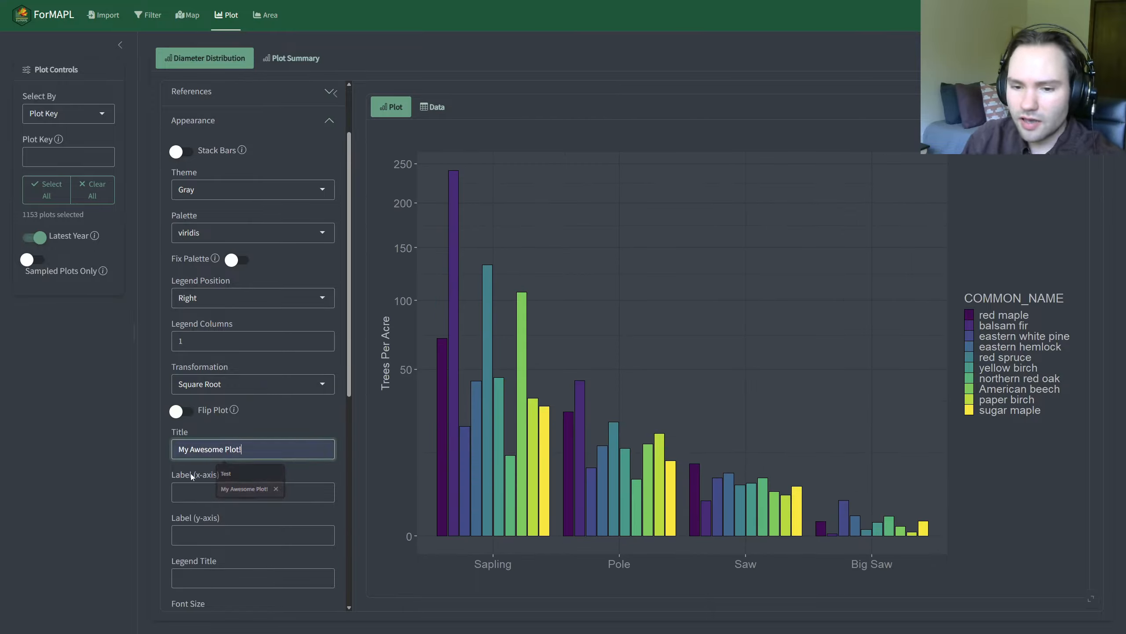
# Step: Try "tretret" as the custom x-axis label, and clear it again
pyautogui.scroll(-2, 239, 480)
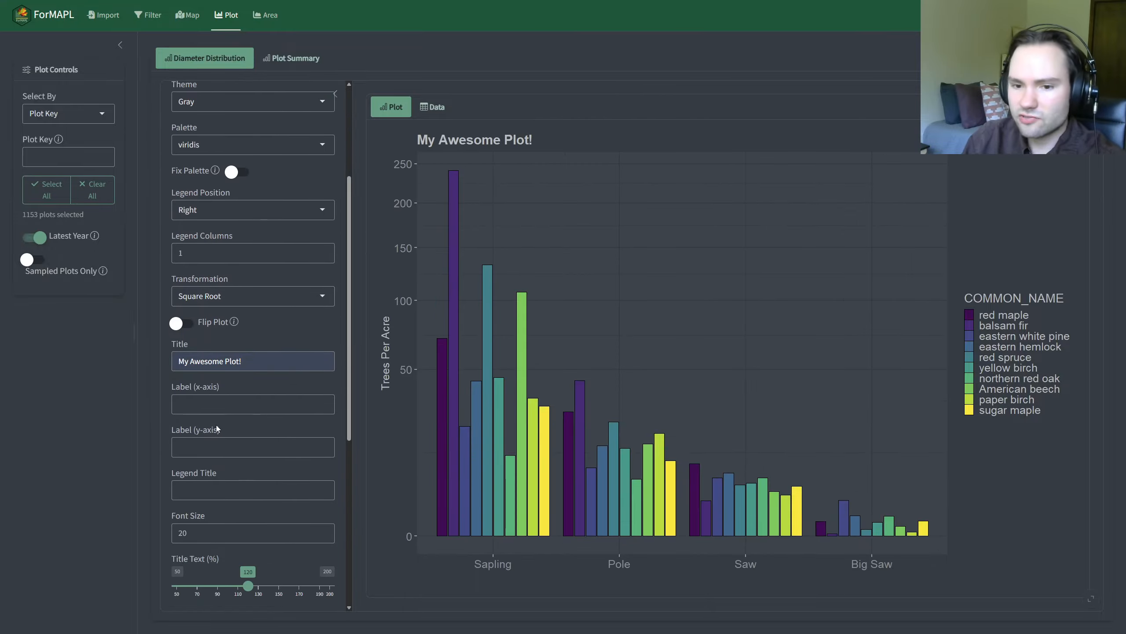
pyautogui.click(207, 405)
pyautogui.write('tretret')
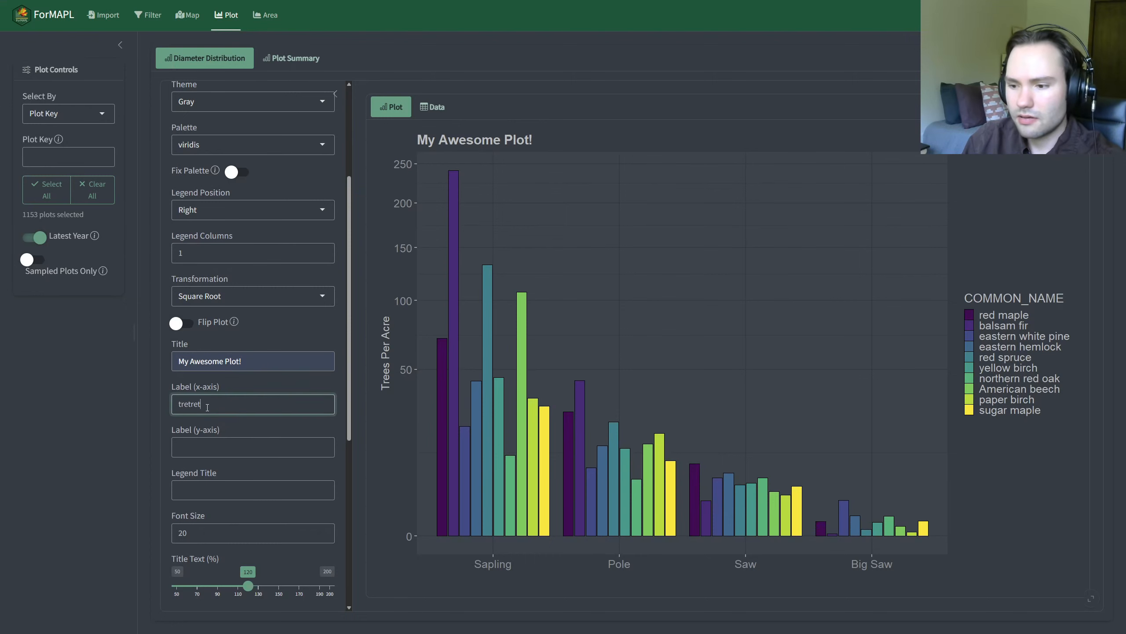
pyautogui.hotkey('ctrl', 'a')
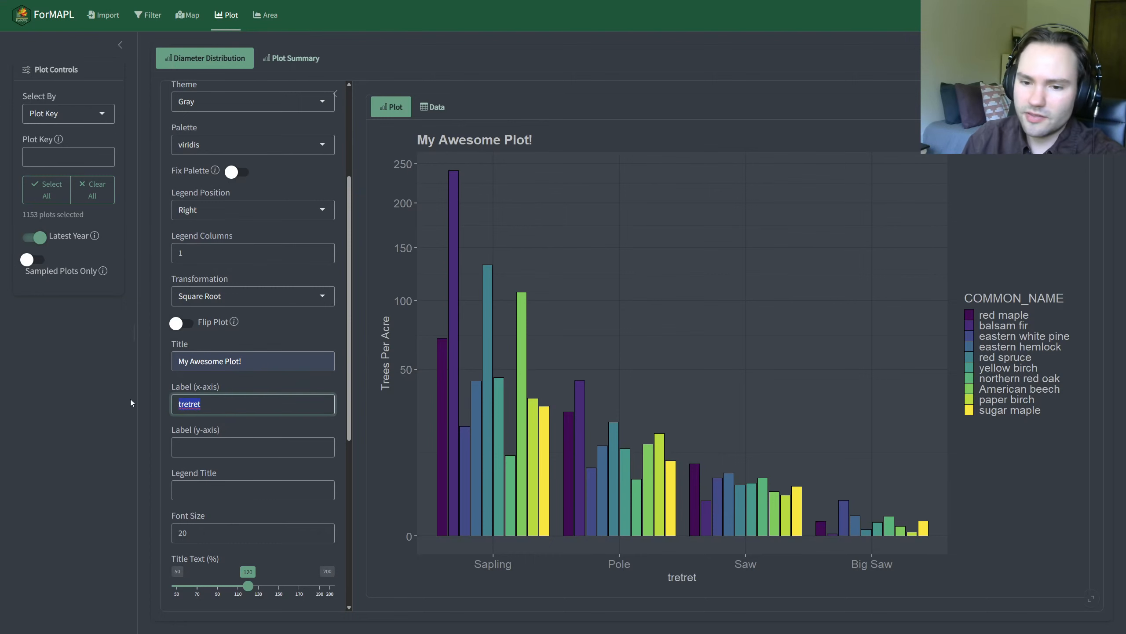
pyautogui.press('BackSpace')
# Step: Try "ft34r3443" as the custom y-axis label, and clear it again
pyautogui.click(195, 438)
pyautogui.write('ft34r3443')
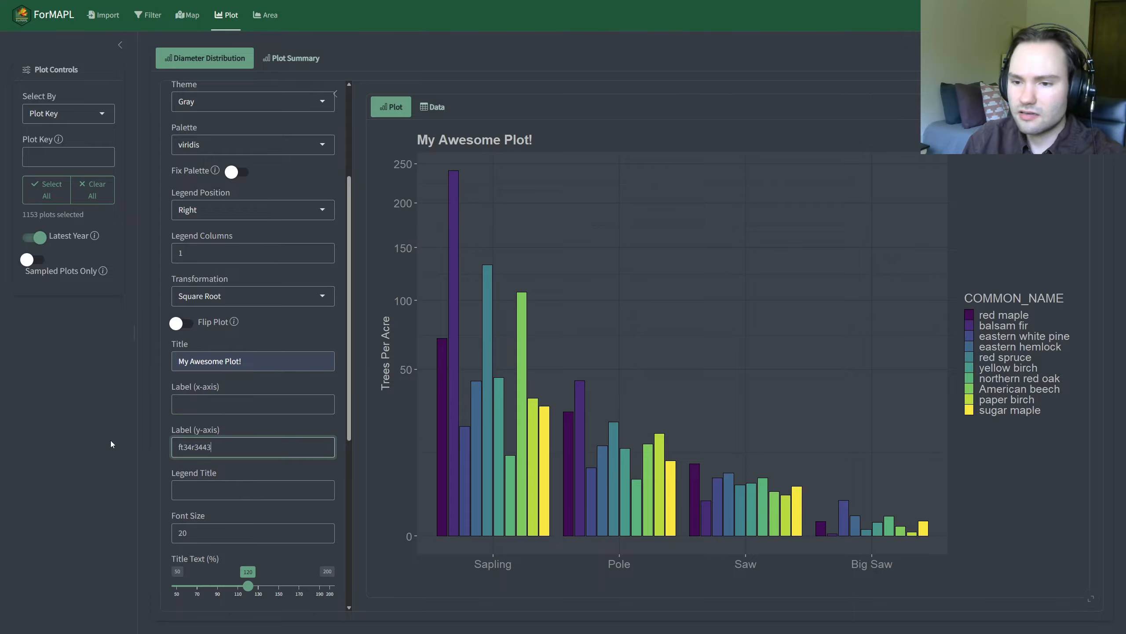
pyautogui.click(111, 440)
pyautogui.moveTo(212, 447); pyautogui.dragTo(136, 445)
pyautogui.press('BackSpace')
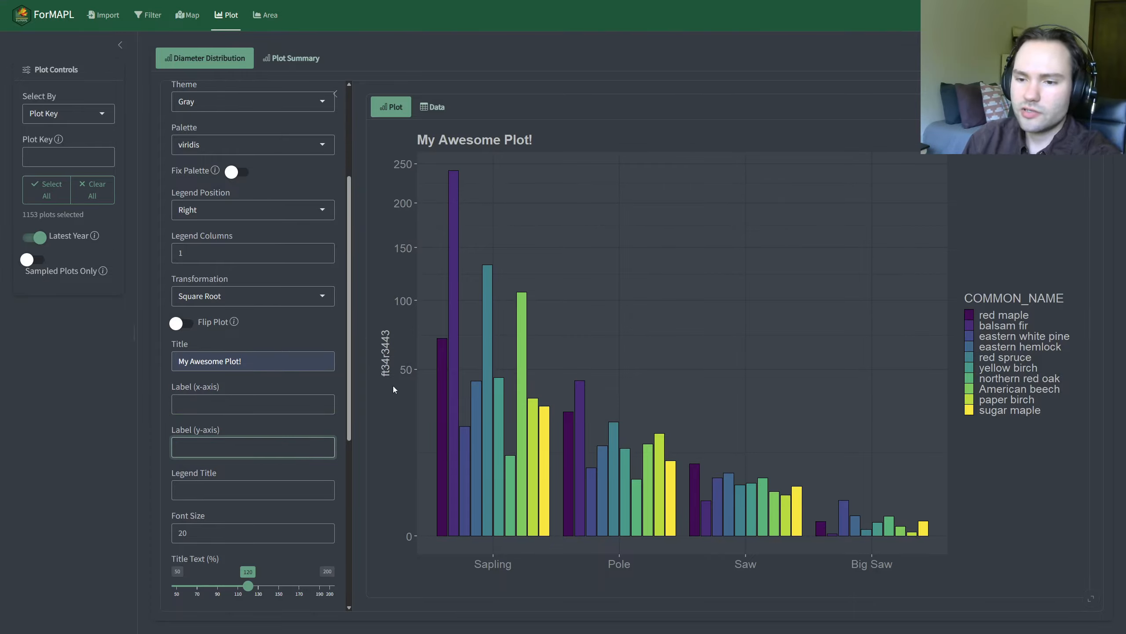
# Step: Set the chart's legend title to "Species"
pyautogui.scroll(-2, 233, 471)
pyautogui.click(235, 402)
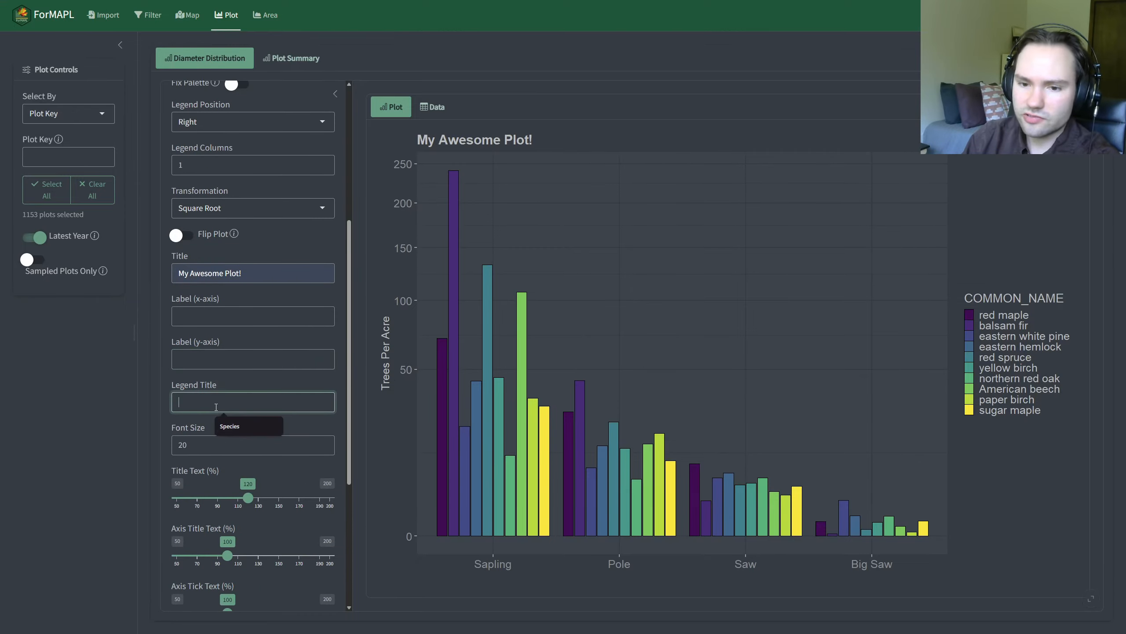
pyautogui.click(250, 426)
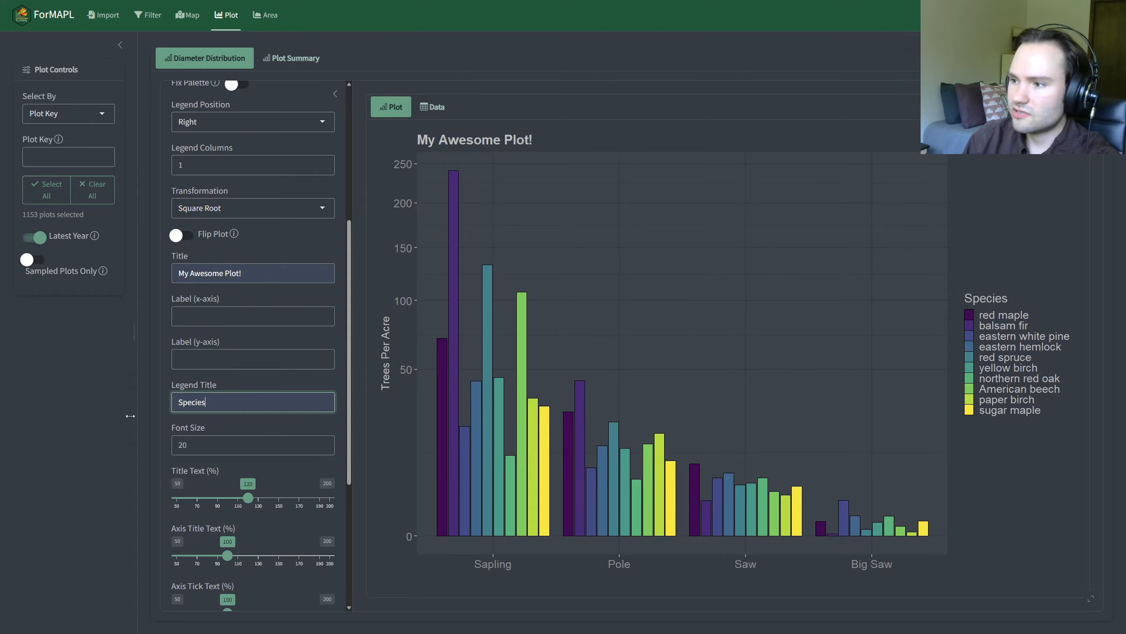
# Step: Examine the font size, text scaling and X Axis Text Angle settings, and collapse the Appearance section
pyautogui.scroll(-2, 226, 437)
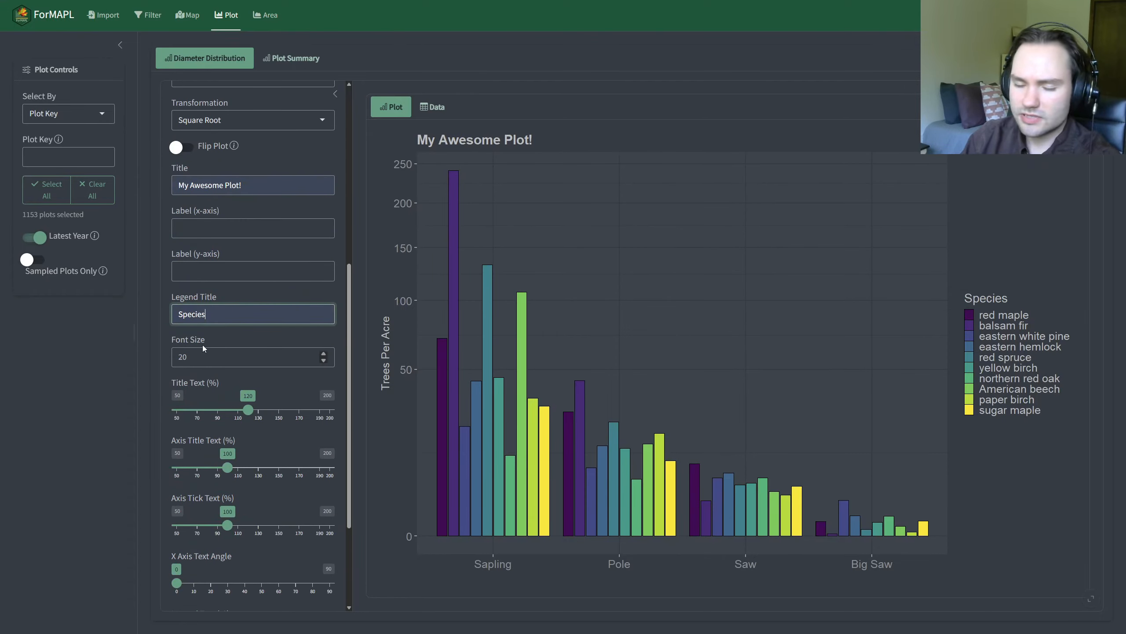
pyautogui.scroll(-2, 233, 381)
pyautogui.scroll(-2, 233, 382)
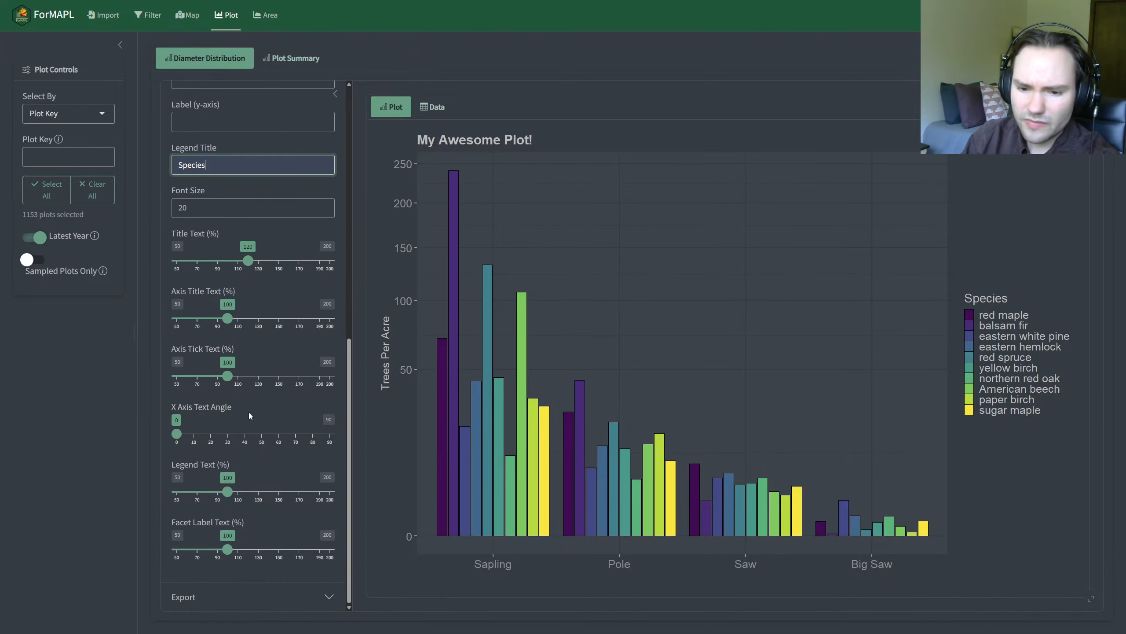
pyautogui.moveTo(177, 433); pyautogui.dragTo(262, 438)
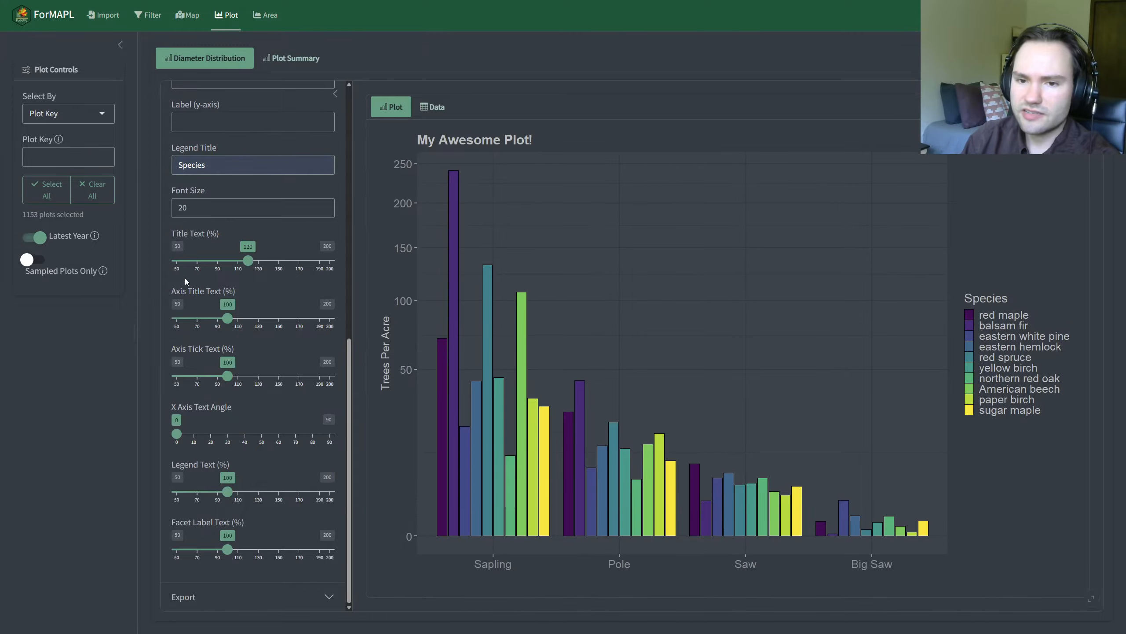
pyautogui.scroll(10, 273, 435)
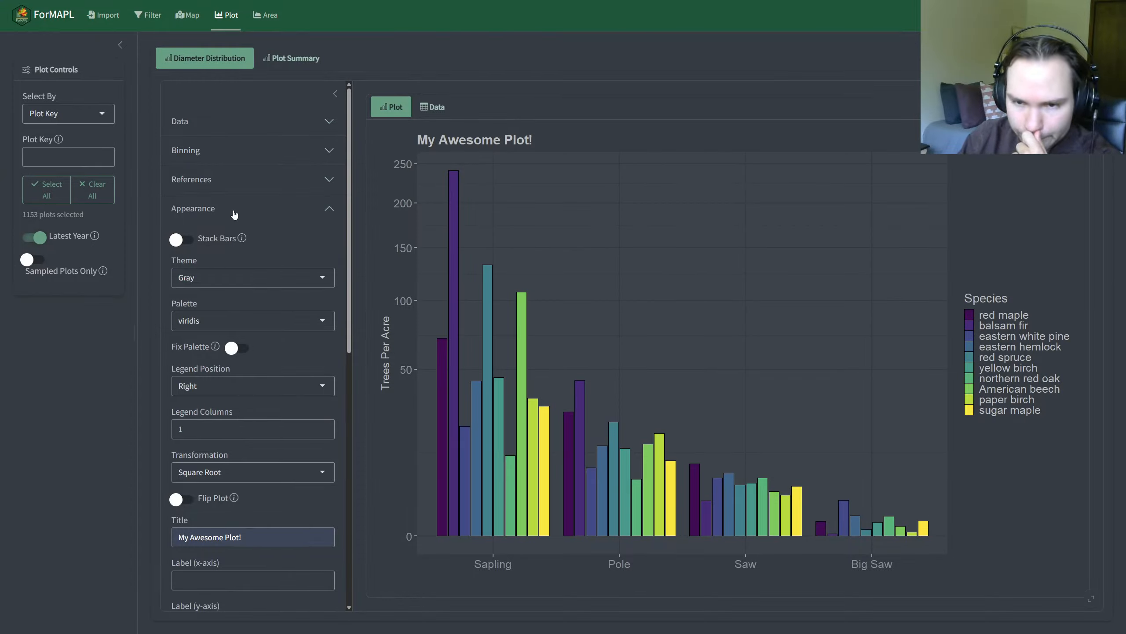
pyautogui.click(234, 215)
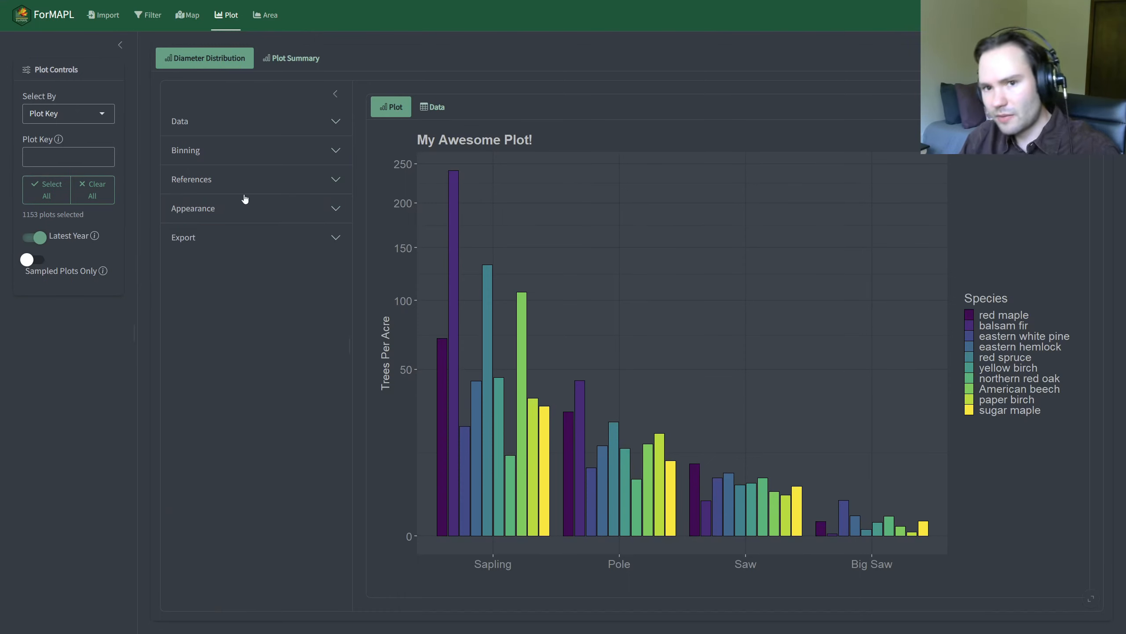
# Step: Add the Arbogast reference to the diameter distribution chart
pyautogui.click(217, 182)
pyautogui.click(231, 229)
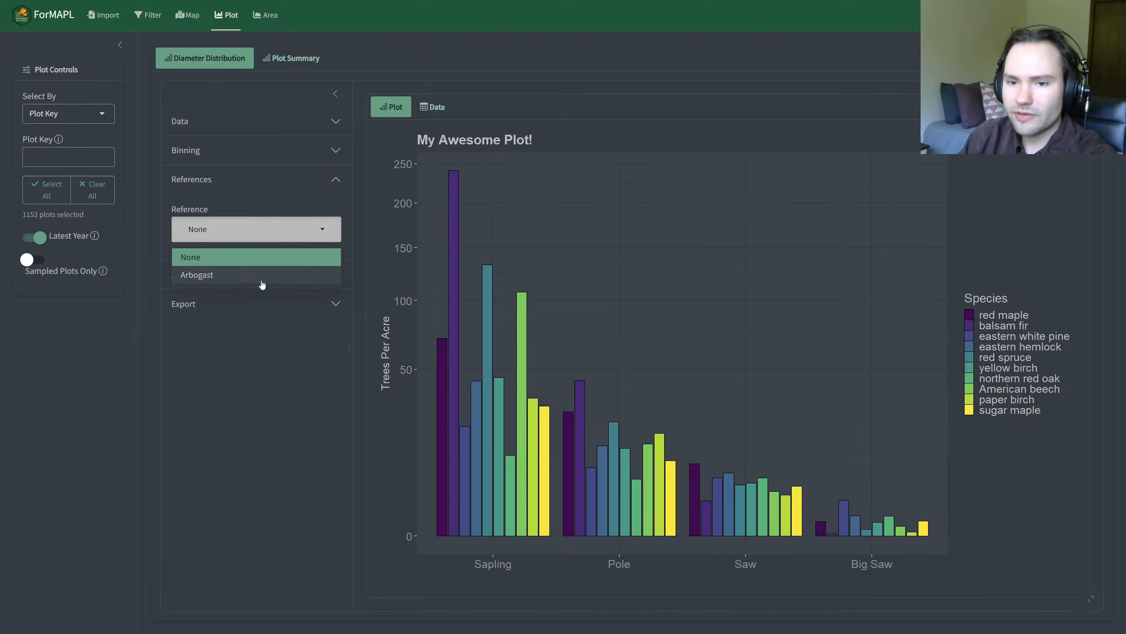
pyautogui.click(215, 199)
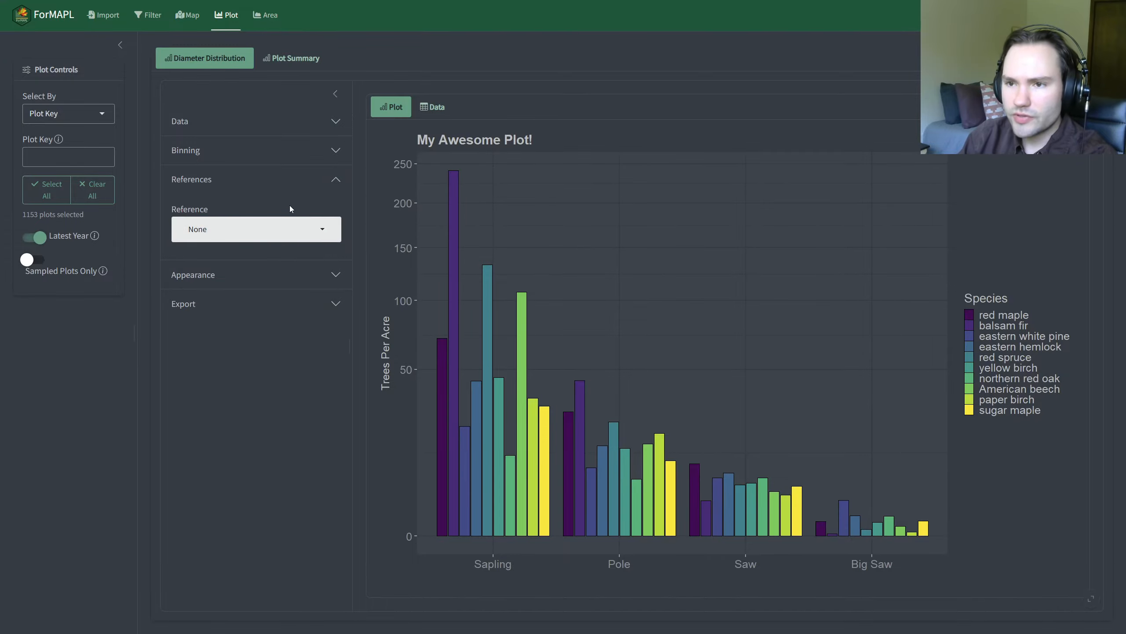
pyautogui.click(264, 229)
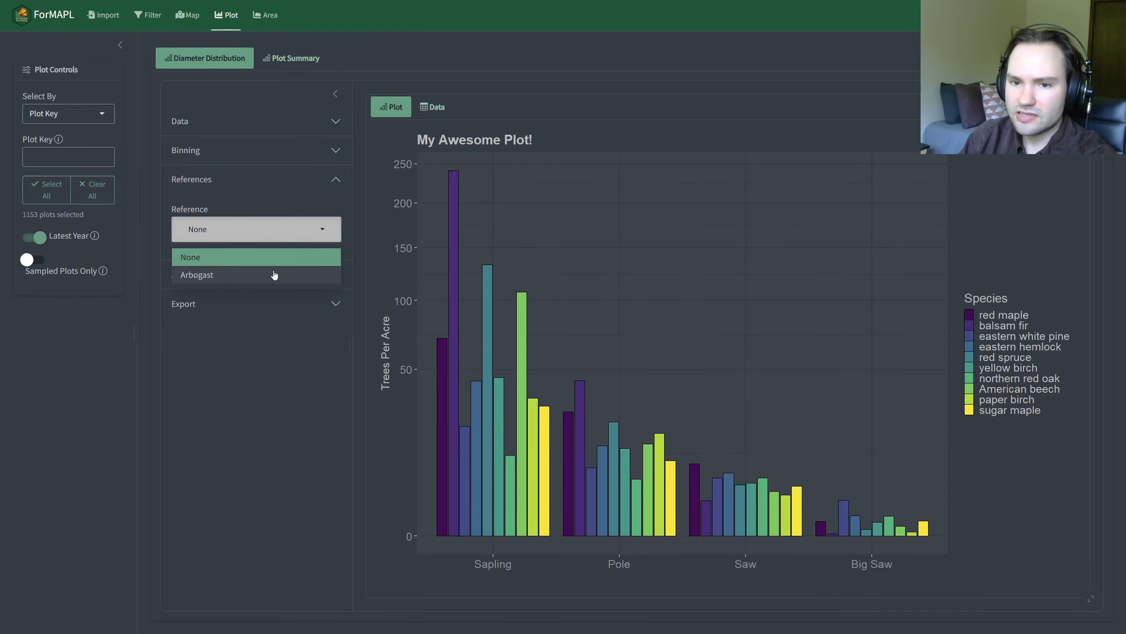
pyautogui.click(274, 274)
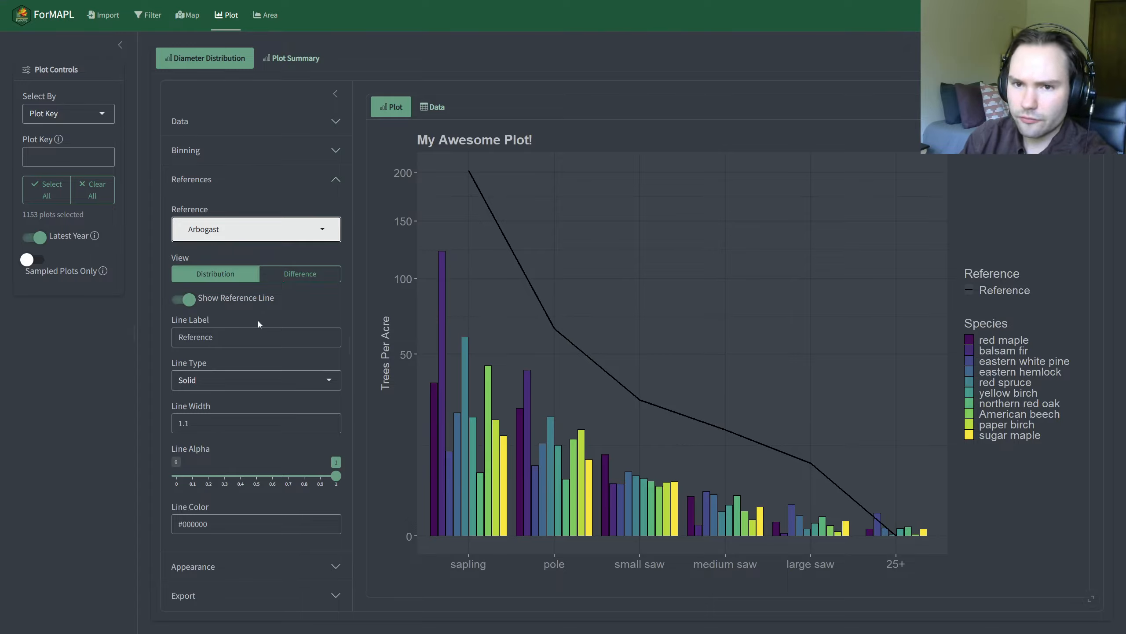
# Step: Set the Legend Abundance Metric to TPA and place the filtered values at the Bottom of the legend
pyautogui.click(231, 151)
pyautogui.click(232, 123)
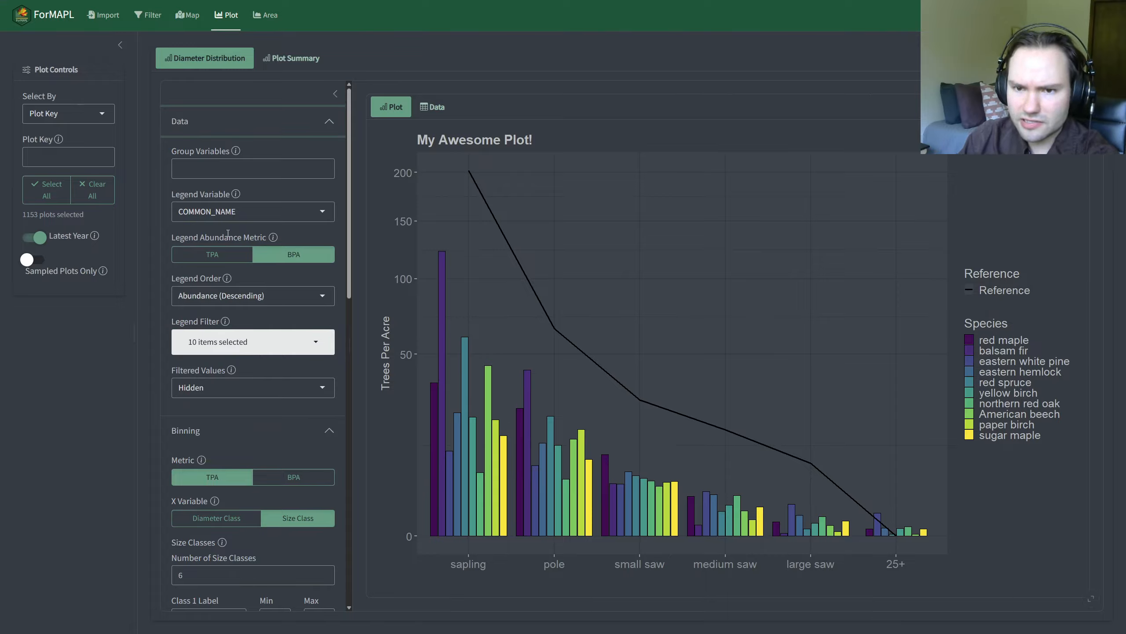
pyautogui.click(220, 254)
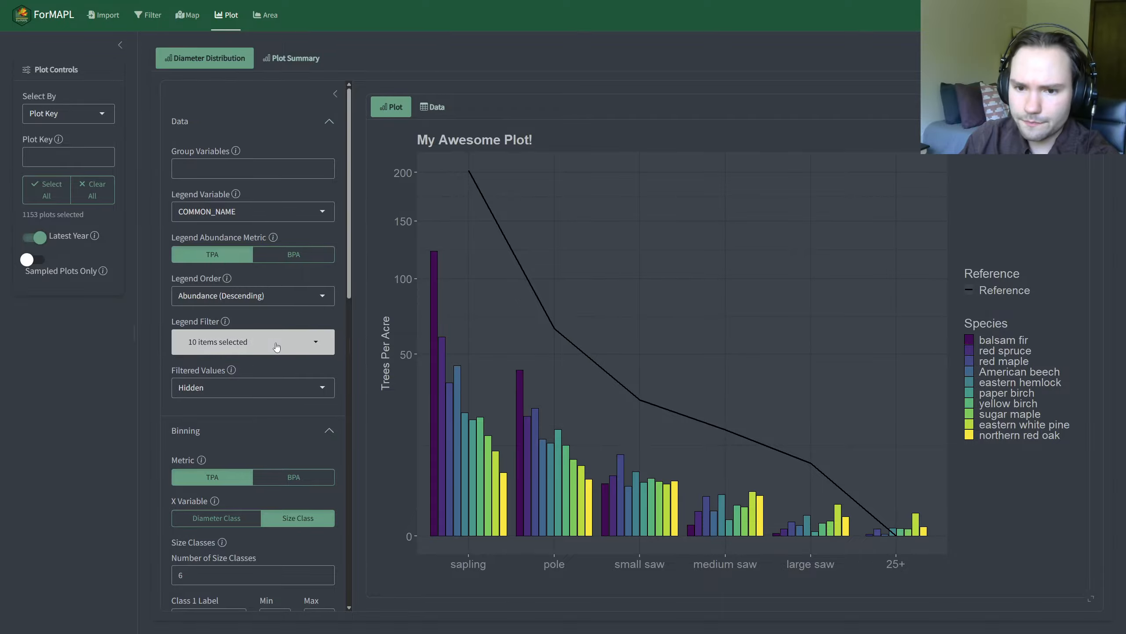
pyautogui.click(267, 391)
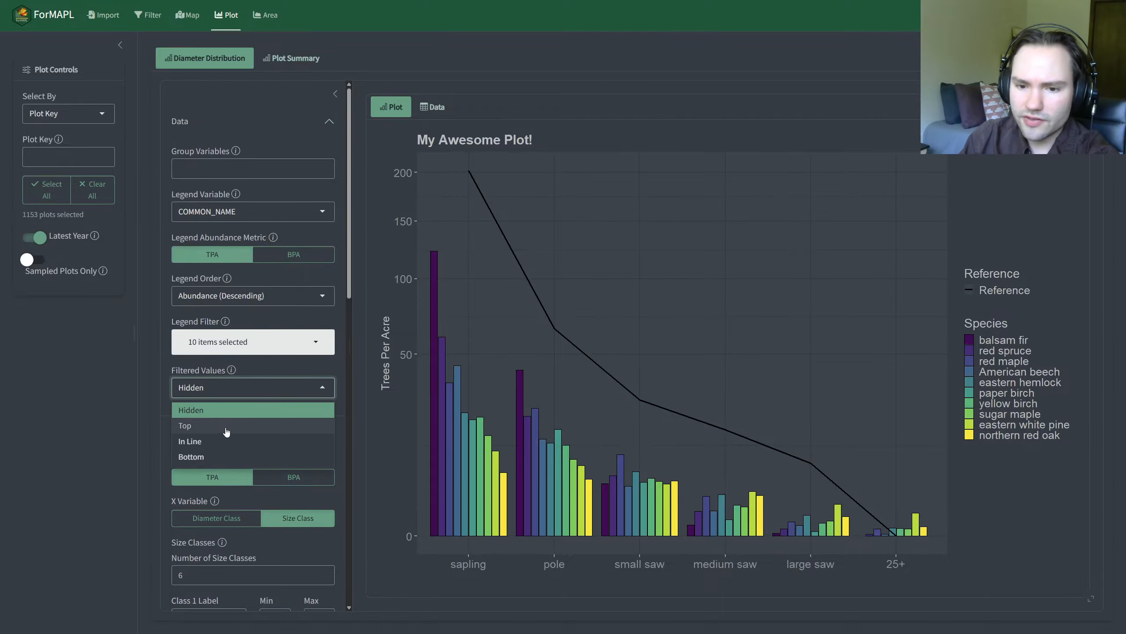
pyautogui.click(237, 455)
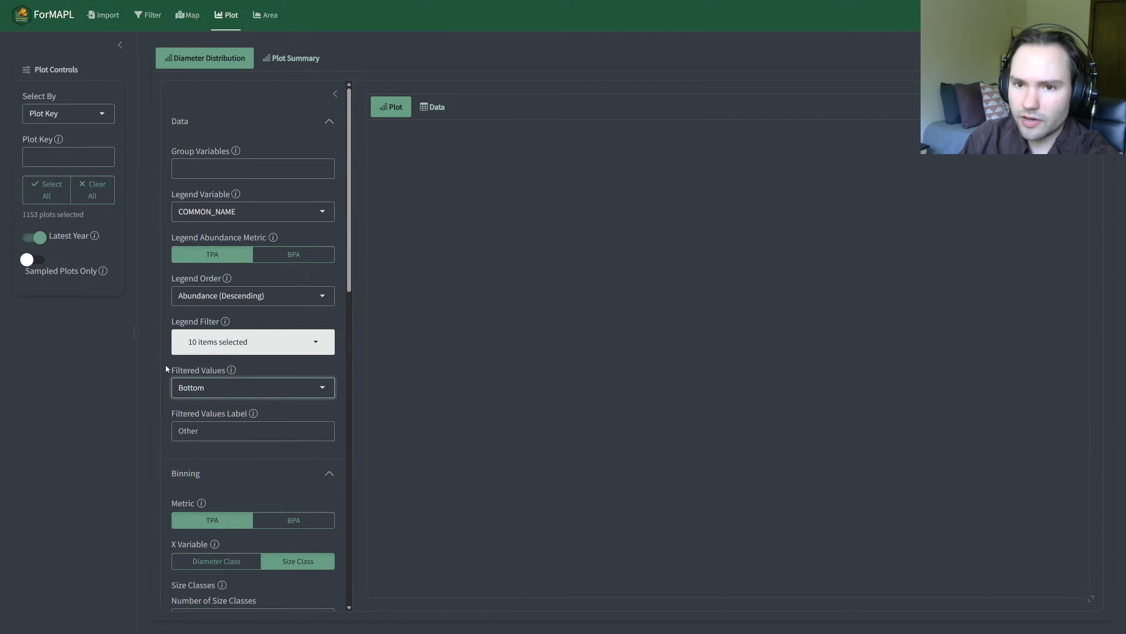
# Step: Collapse the data and reference settings, review the size classes under Binning, and turn on Stack Bars in the appearance options
pyautogui.click(215, 131)
pyautogui.click(216, 158)
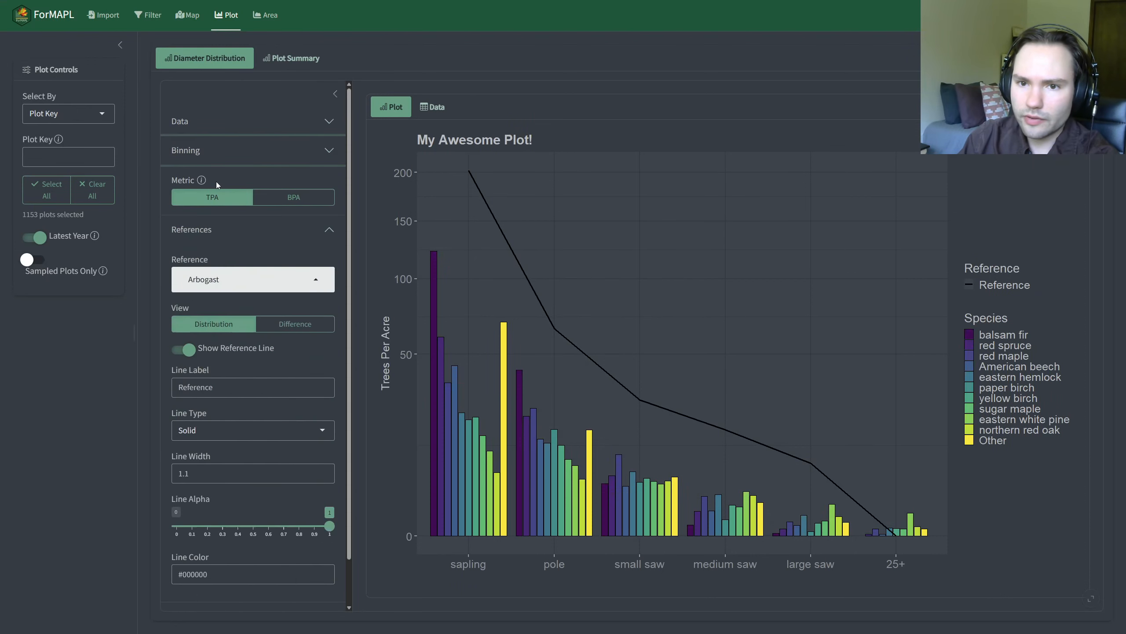
pyautogui.click(208, 226)
pyautogui.click(195, 152)
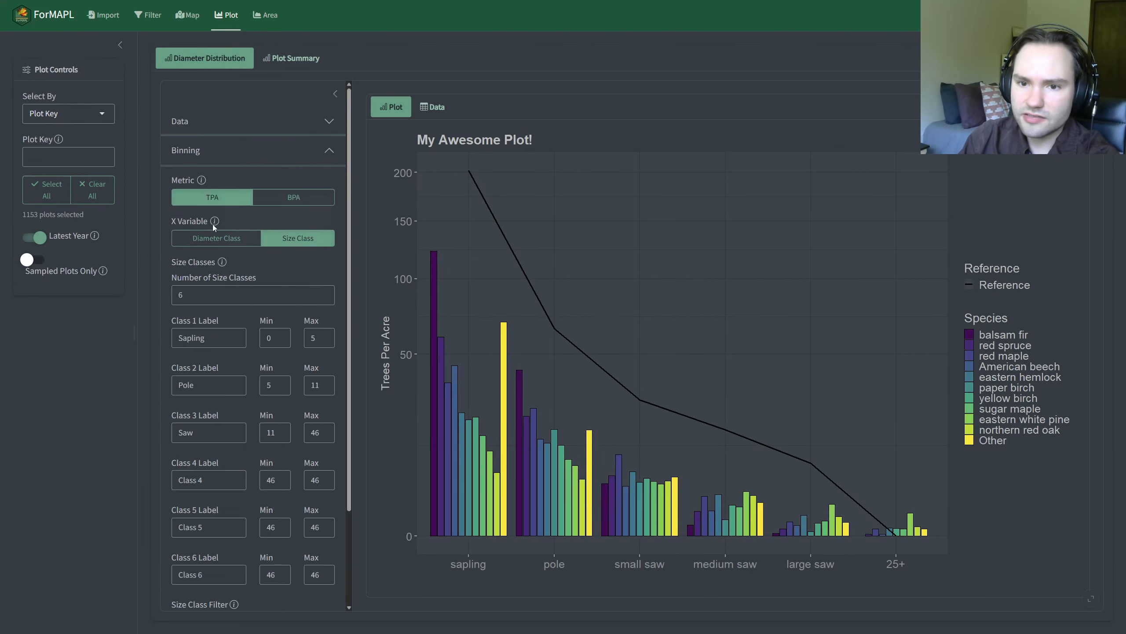
pyautogui.scroll(-3, 209, 247)
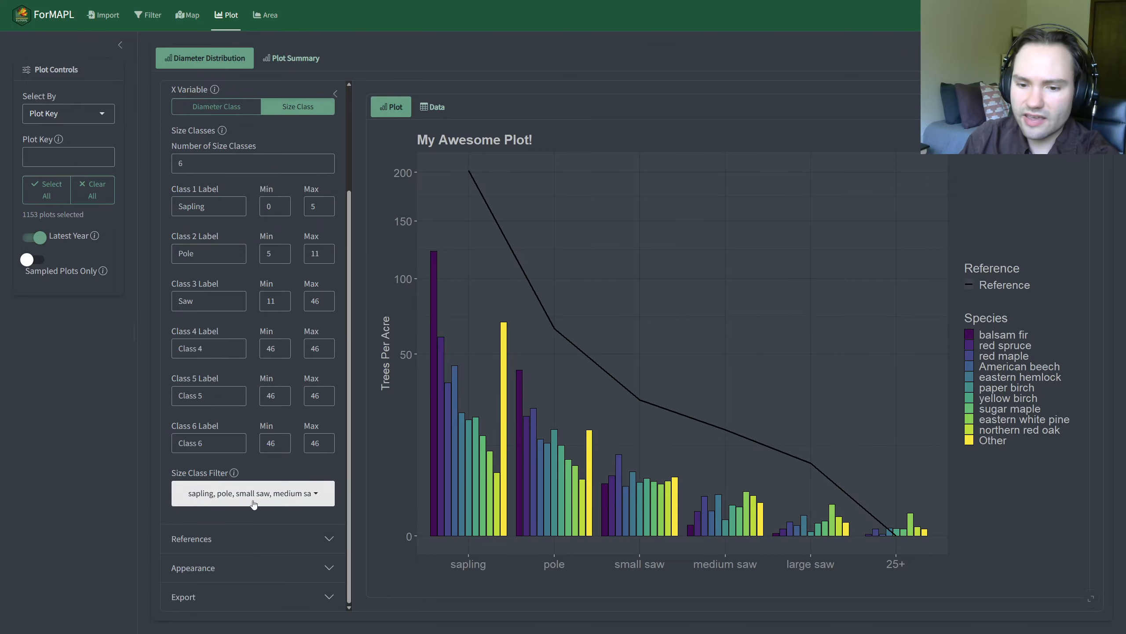
pyautogui.click(266, 559)
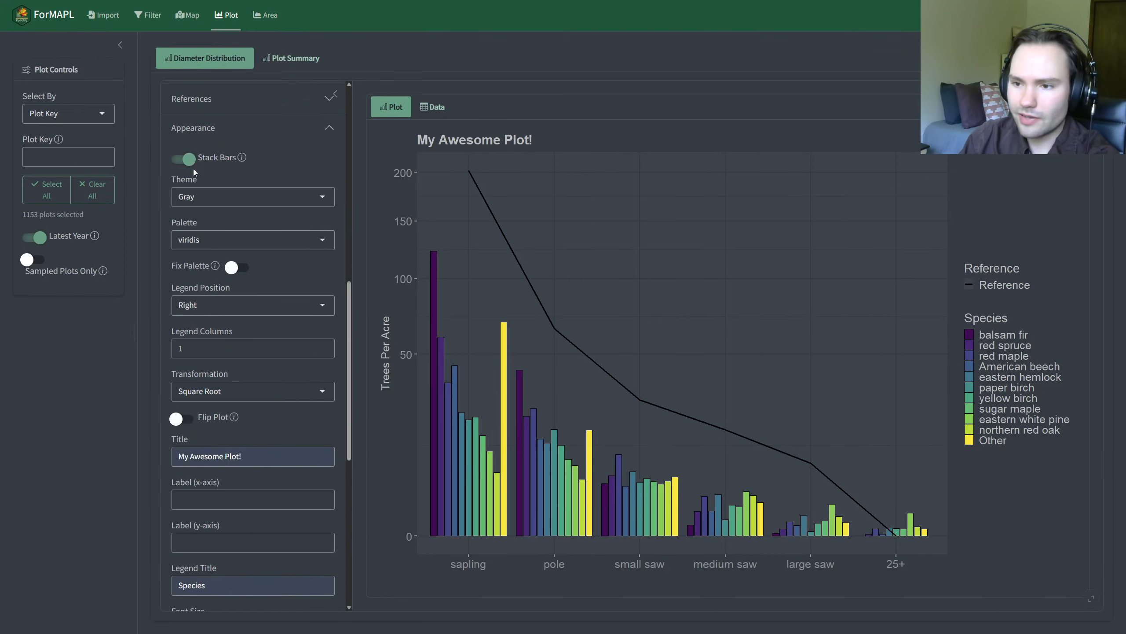
# Step: Try BPA as the binning metric, and switch it back to TPA
pyautogui.scroll(5, 195, 173)
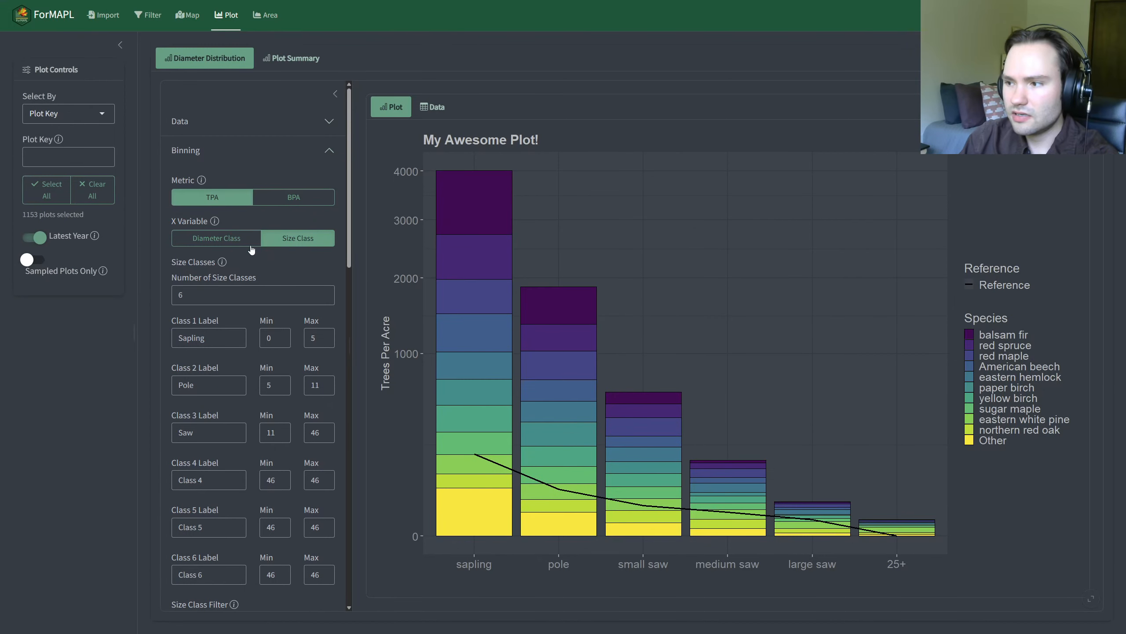
pyautogui.click(280, 200)
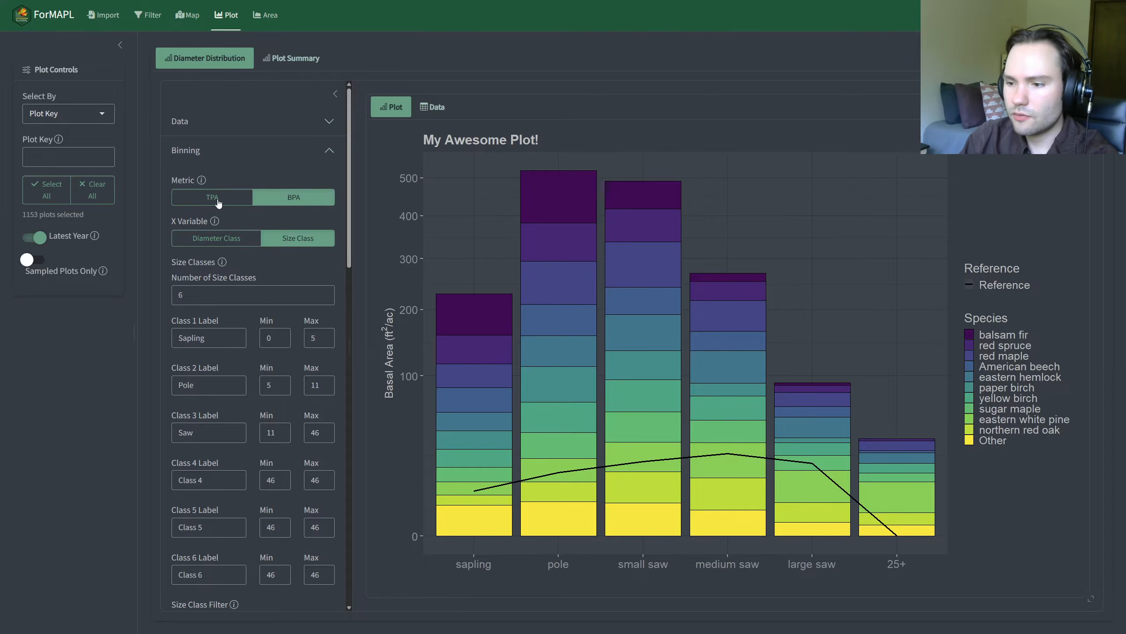
pyautogui.click(217, 201)
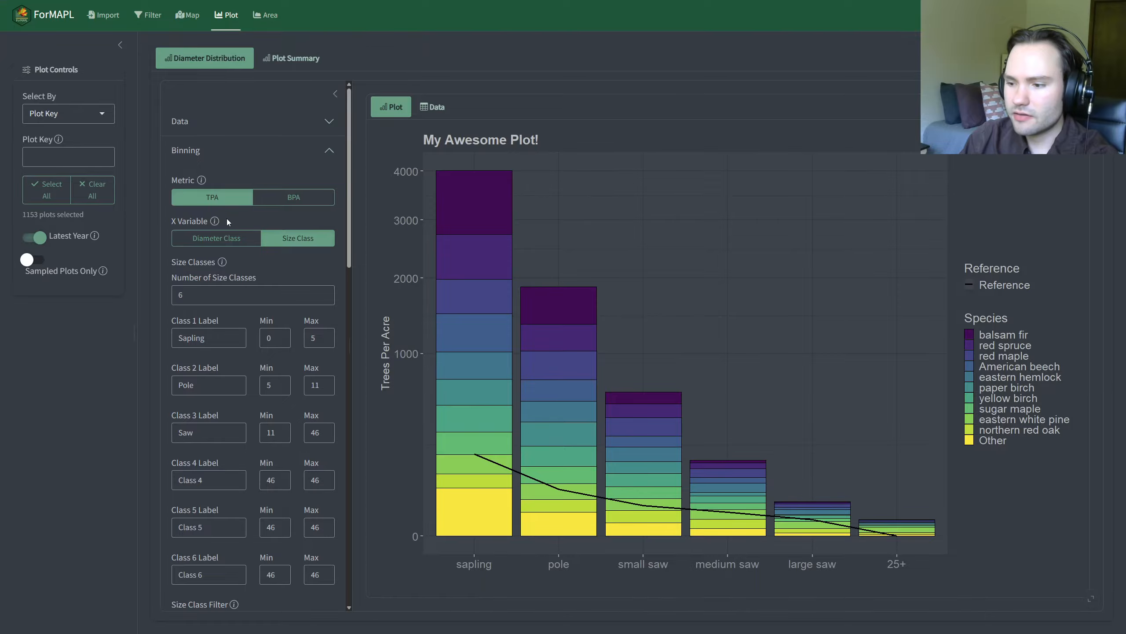
# Step: Set the binning X Variable to Diameter Class and collapse the Appearance section
pyautogui.click(231, 153)
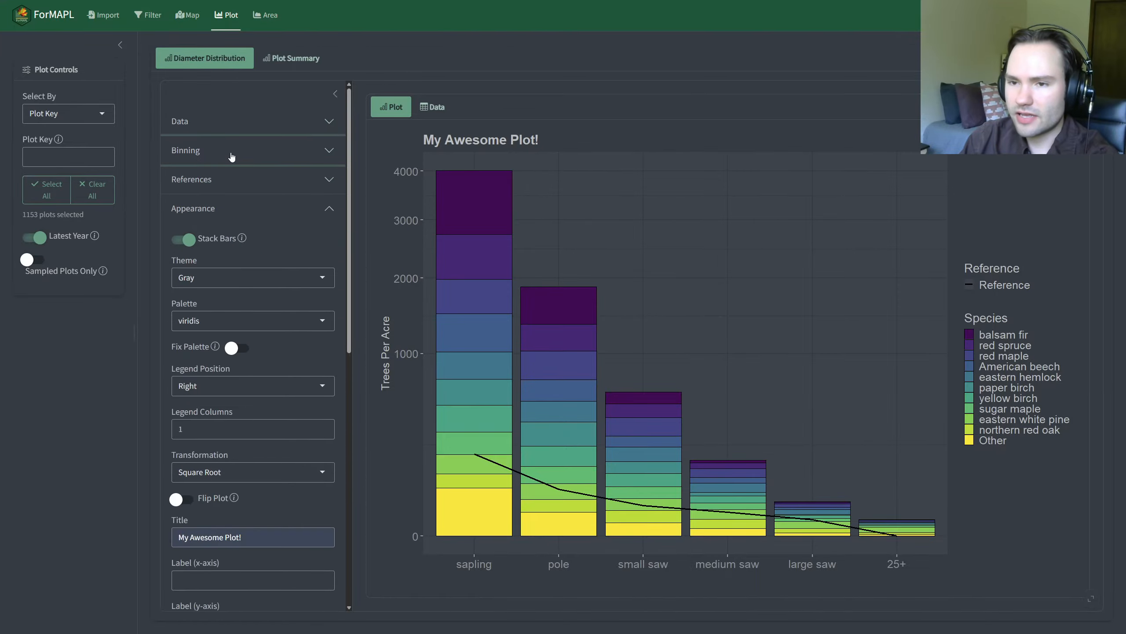
pyautogui.click(217, 122)
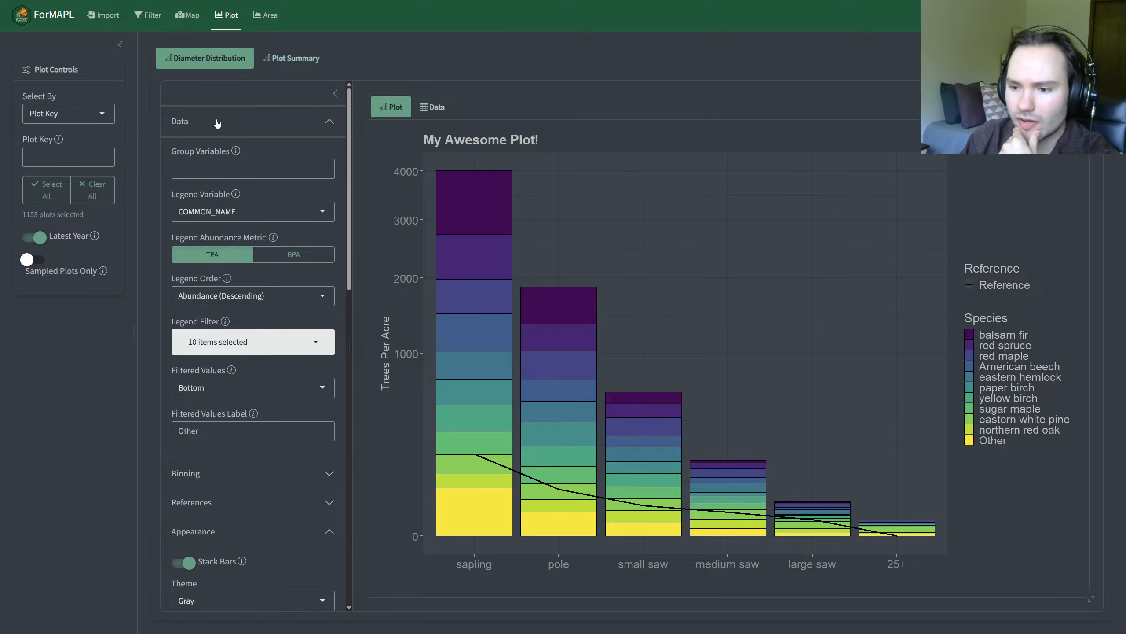
pyautogui.click(218, 123)
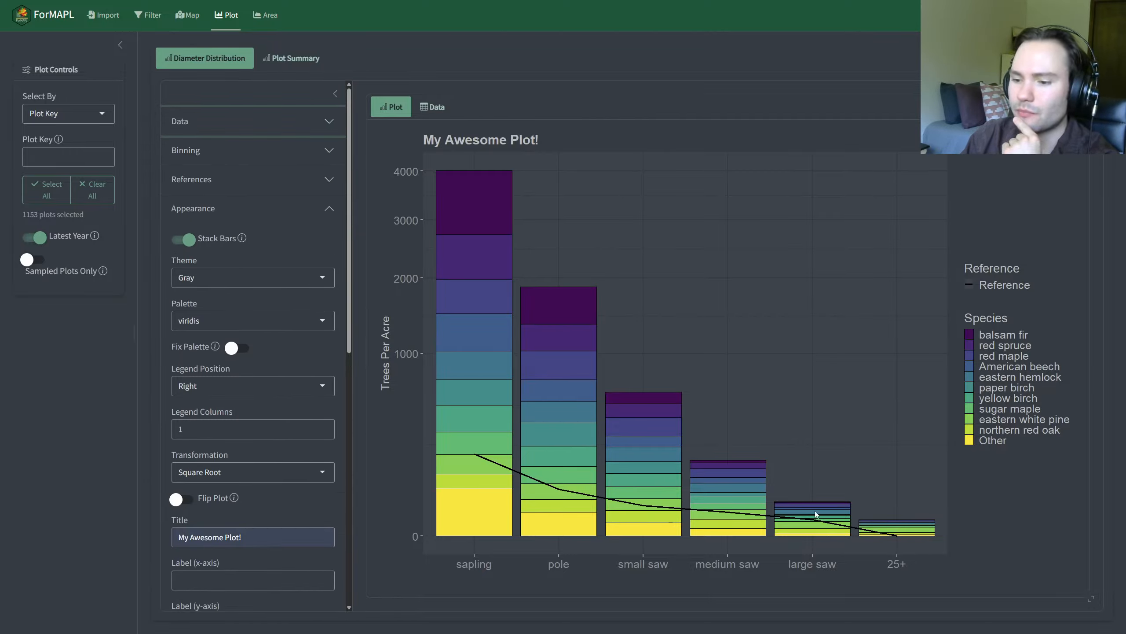
pyautogui.click(217, 146)
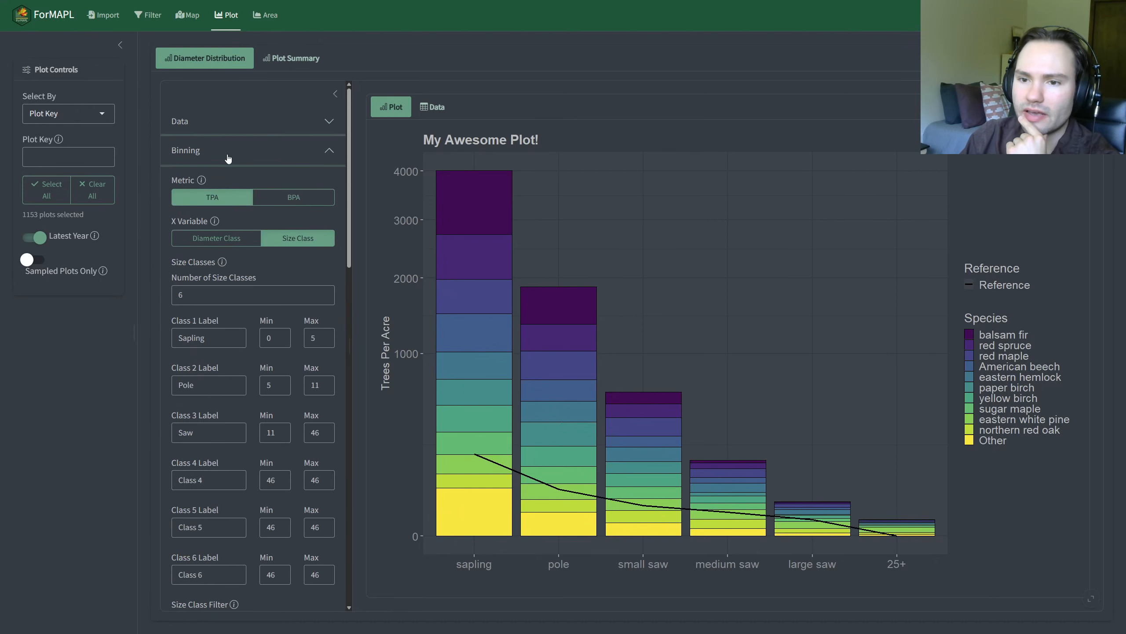
pyautogui.click(209, 243)
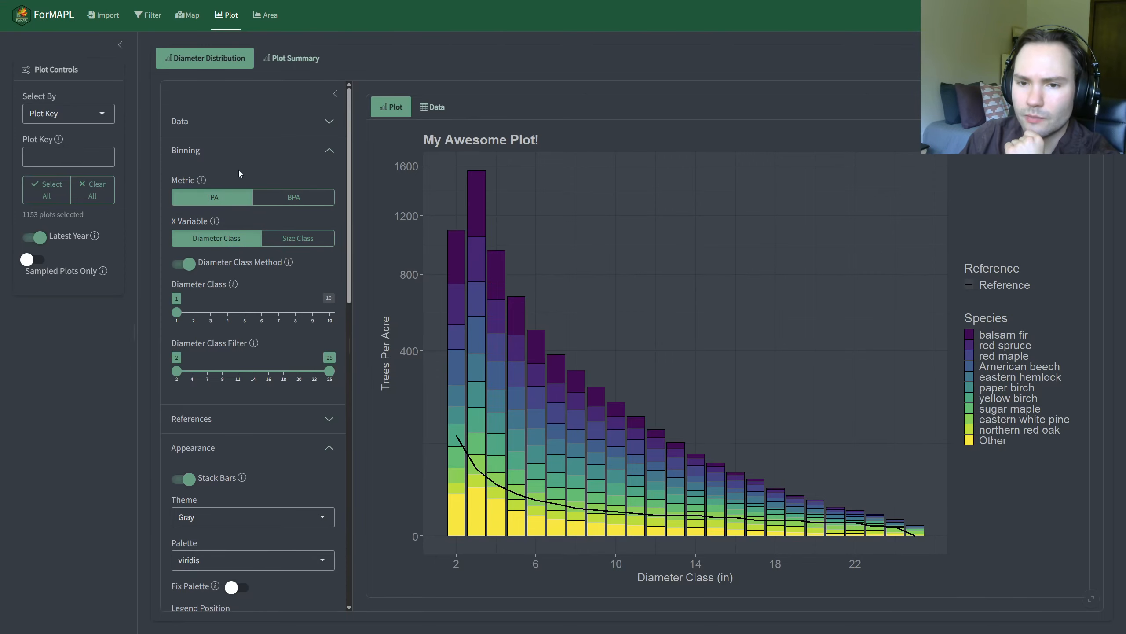
pyautogui.scroll(-1, 283, 346)
pyautogui.scroll(-1, 283, 348)
pyautogui.click(272, 362)
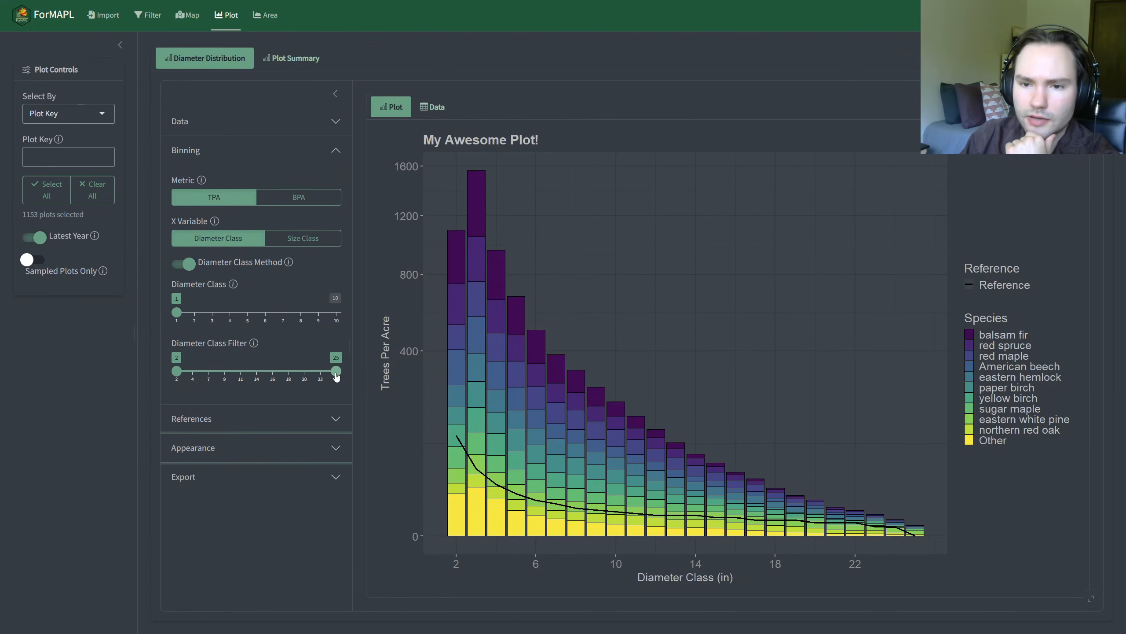
# Step: Preview the distribution by basal area with the BPA metric, return it to TPA, and collapse the binning settings
pyautogui.click(299, 196)
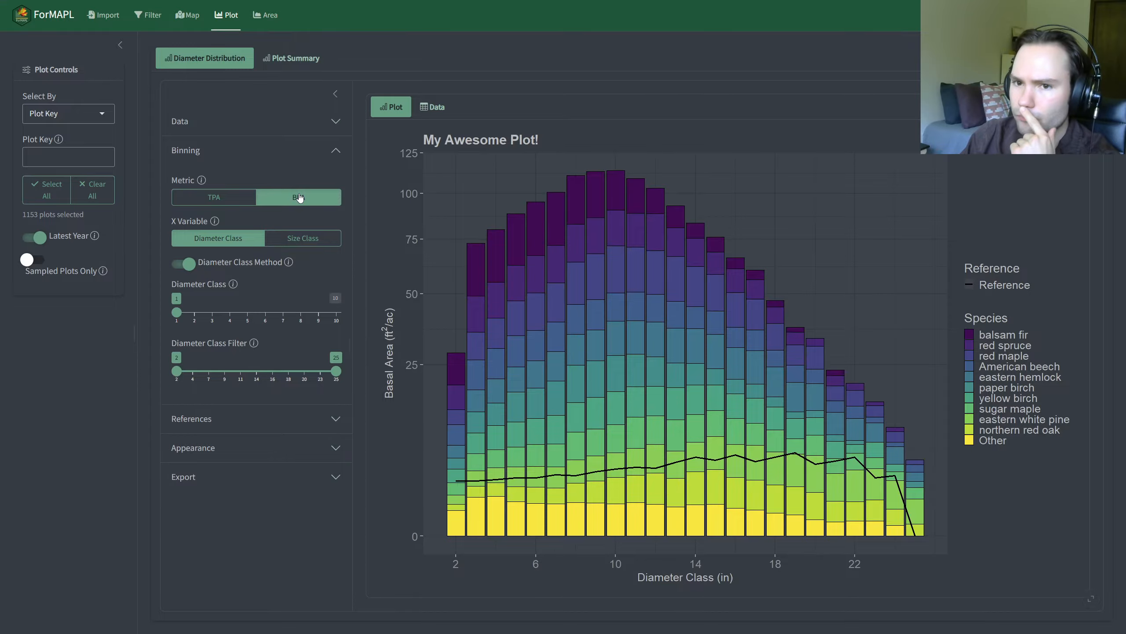
pyautogui.click(219, 198)
pyautogui.click(193, 160)
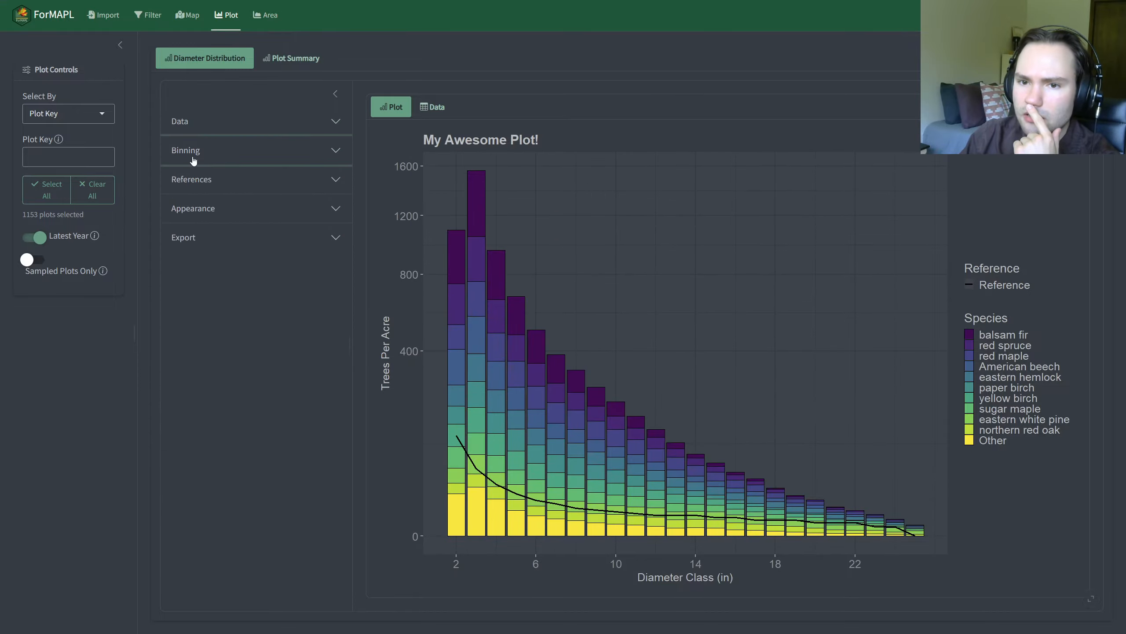
# Step: Set the chart's reference to None and restore it to Arbogast
pyautogui.click(192, 179)
pyautogui.click(227, 228)
pyautogui.click(227, 254)
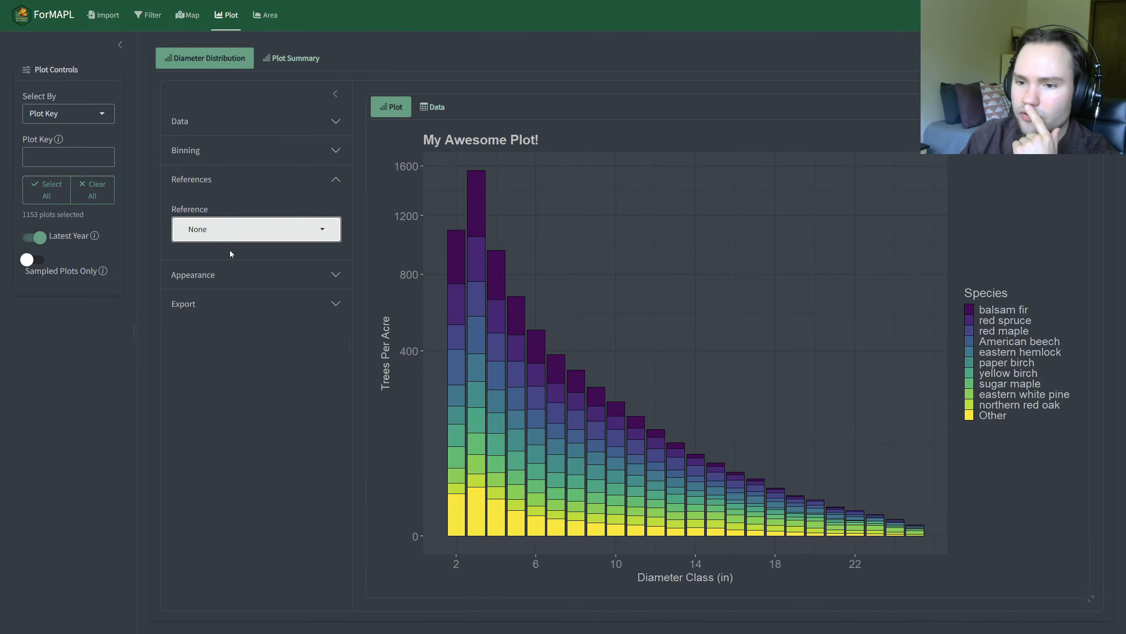
pyautogui.click(231, 230)
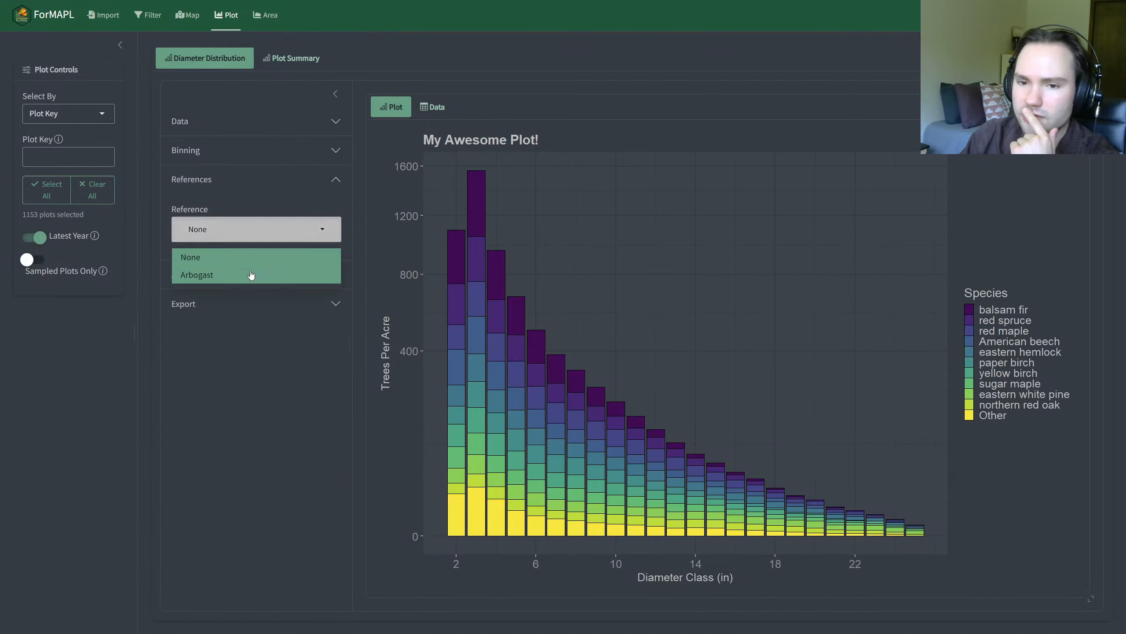
pyautogui.click(249, 273)
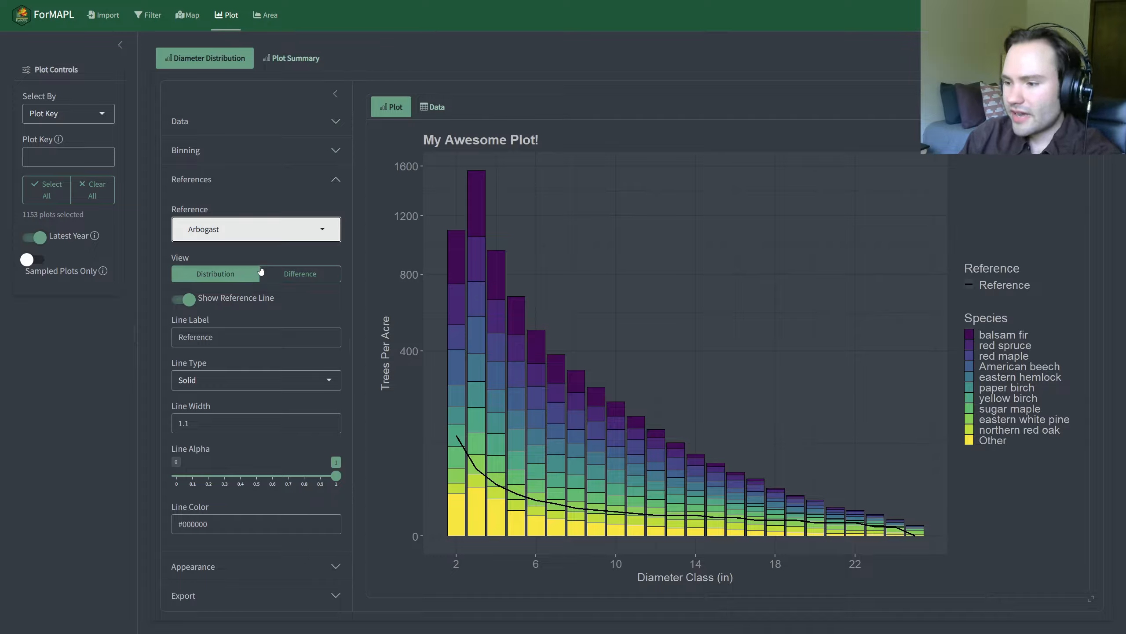
# Step: Toggle the reference line off and on, and preview the Difference view before returning to Distribution
pyautogui.click(226, 234)
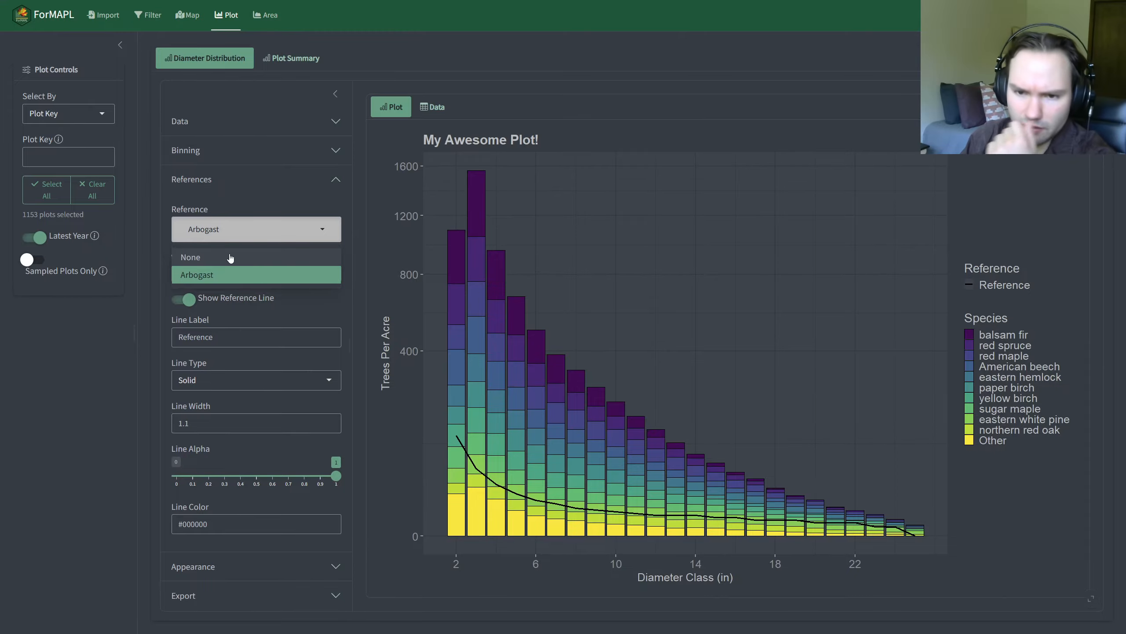
pyautogui.click(251, 313)
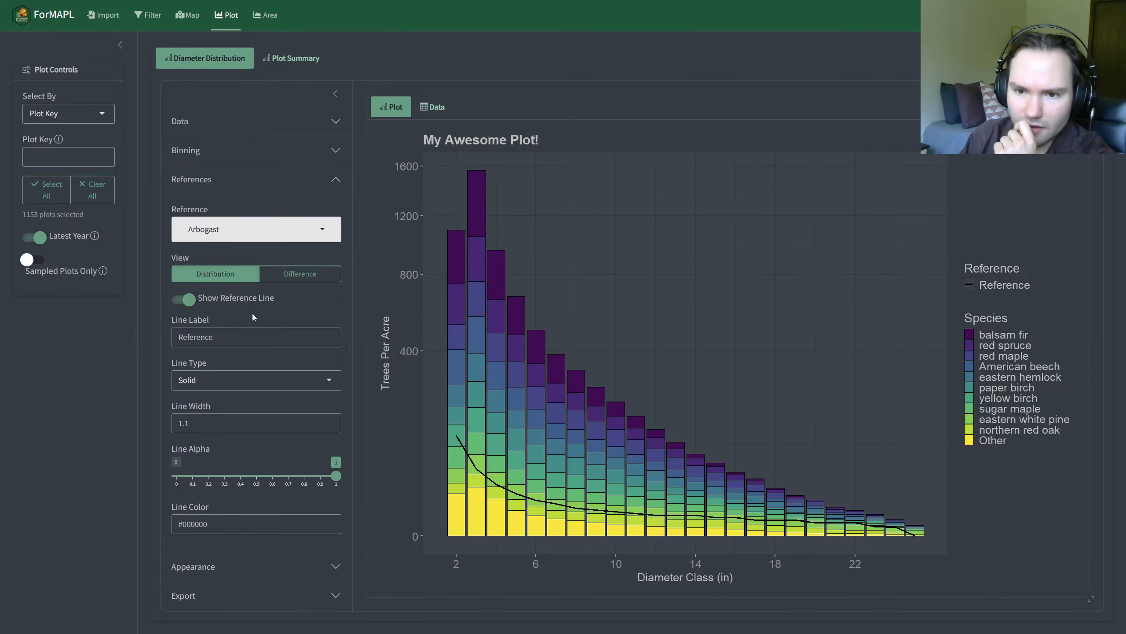
pyautogui.click(194, 302)
pyautogui.click(194, 301)
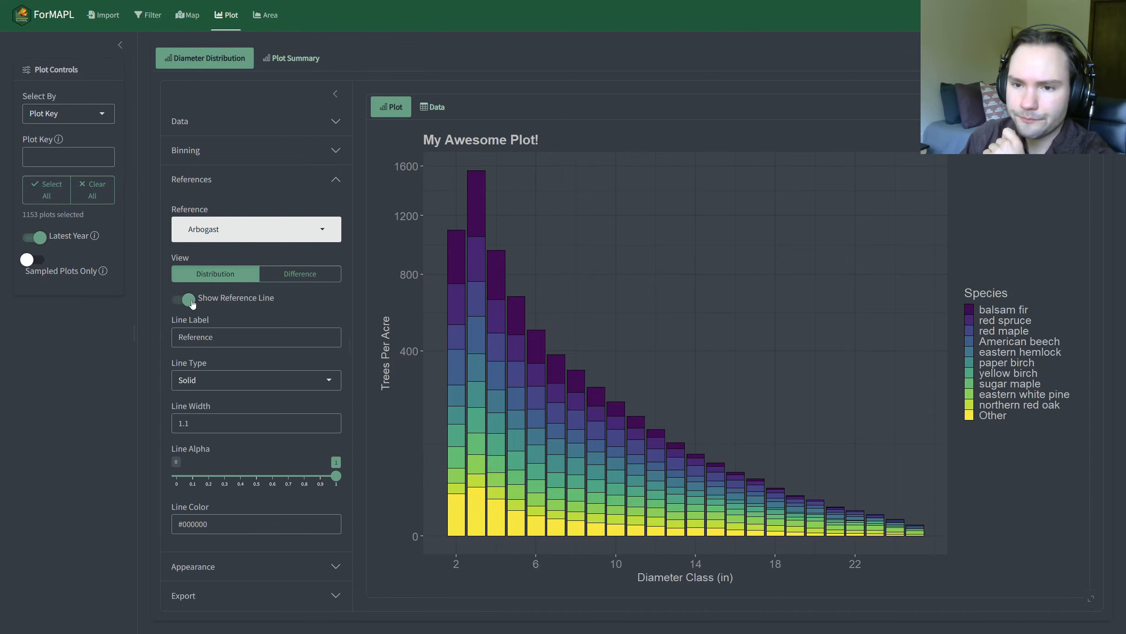
pyautogui.click(275, 275)
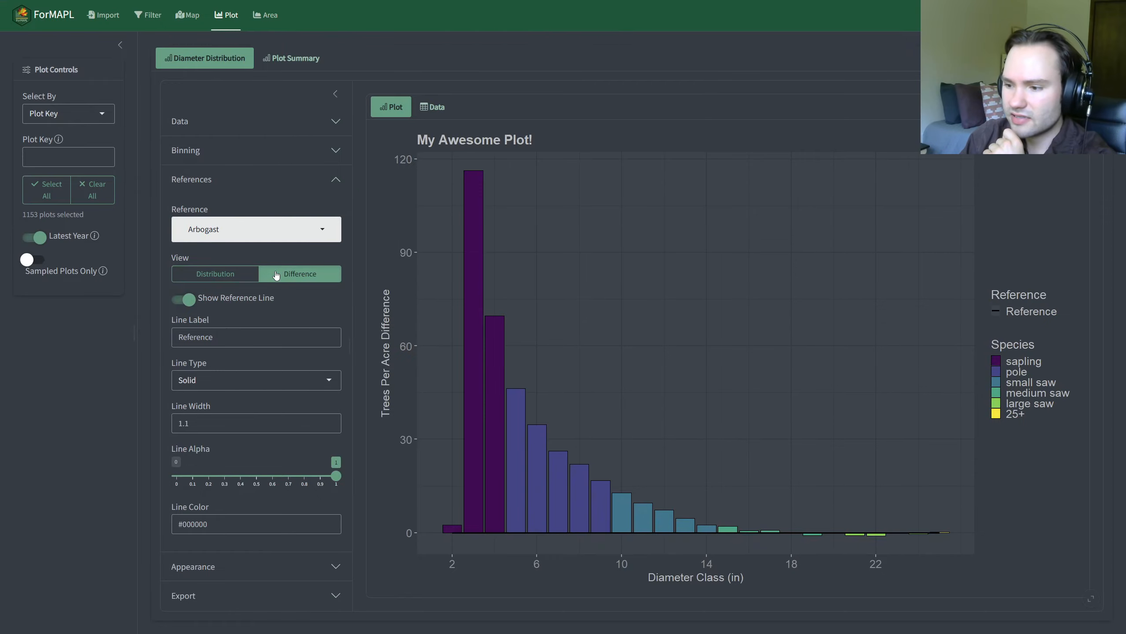
pyautogui.click(230, 275)
# Step: Remove the Arbogast reference by setting Reference to None, and collapse the reference settings
pyautogui.click(210, 234)
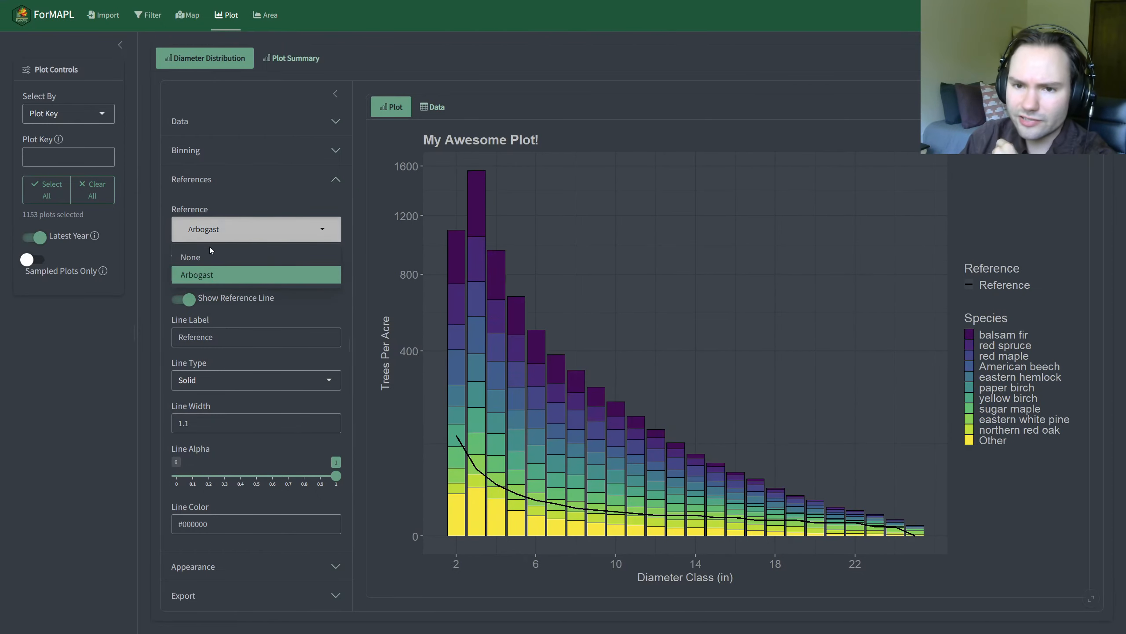
pyautogui.click(222, 258)
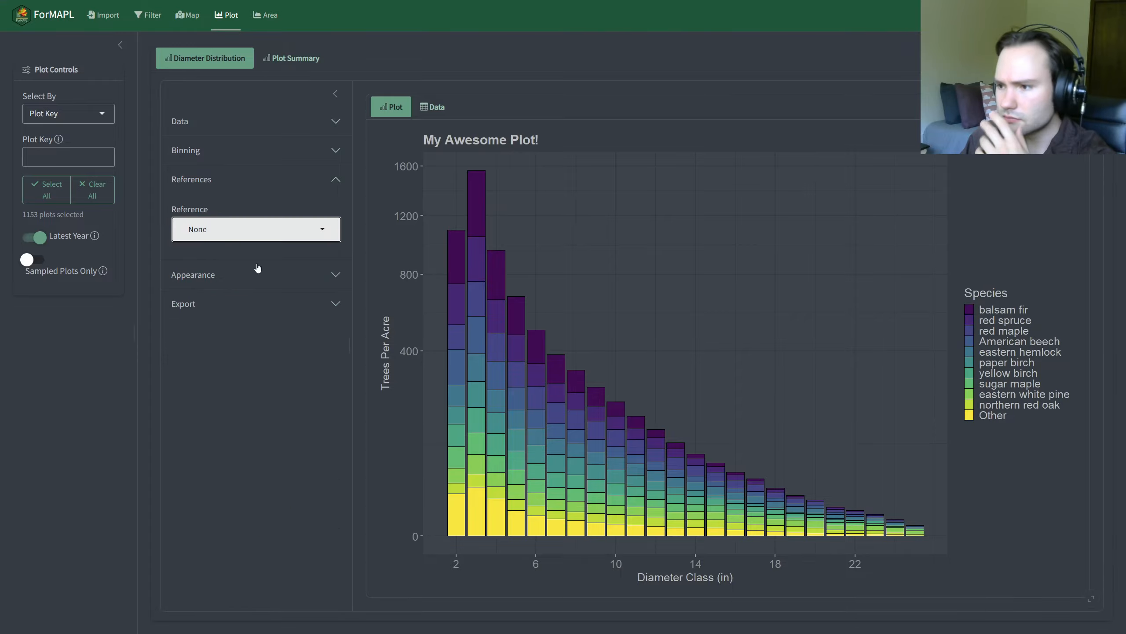
pyautogui.click(222, 191)
# Step: Set the binning X Variable to Size Class and the metric to BPA, leaving the binning and data settings collapsed
pyautogui.click(209, 151)
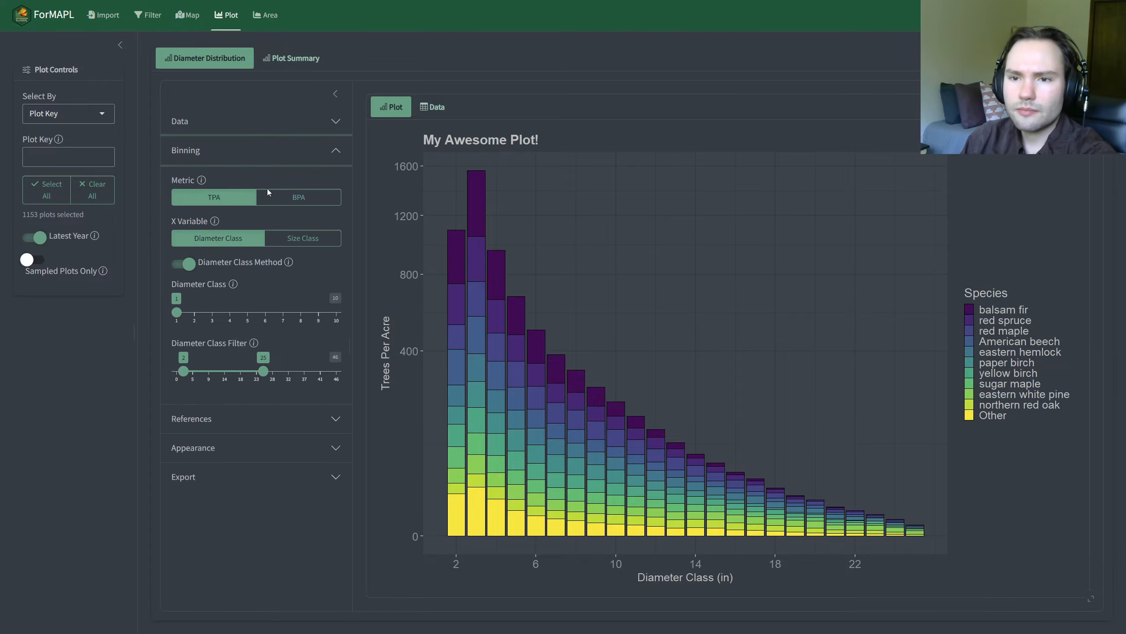
pyautogui.click(301, 235)
pyautogui.click(290, 199)
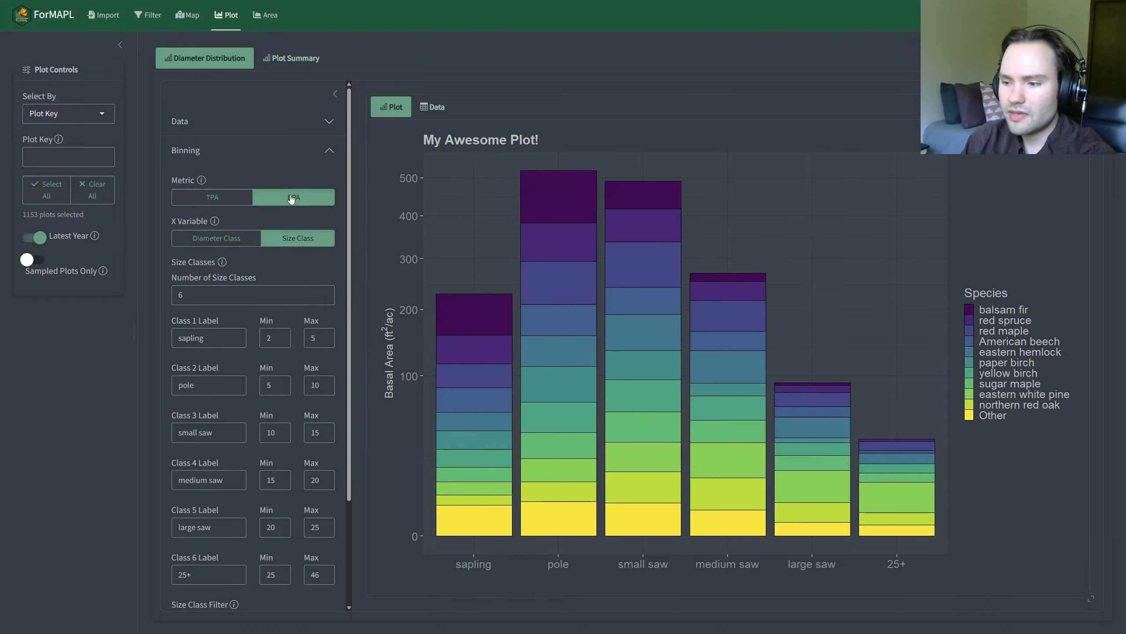
pyautogui.click(211, 160)
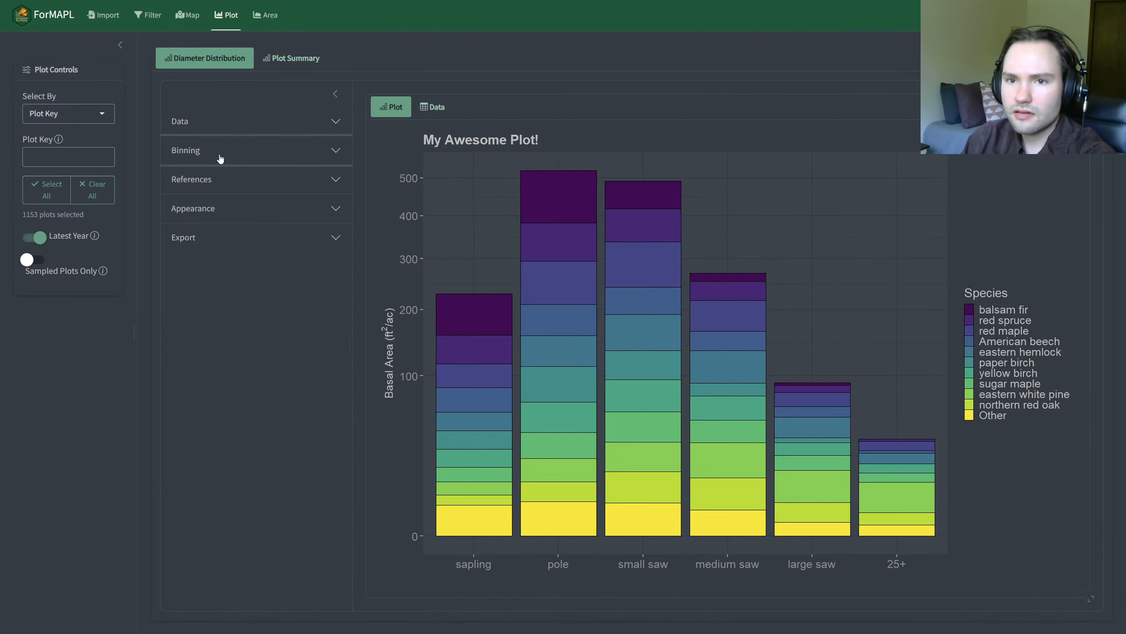
pyautogui.click(224, 126)
pyautogui.click(224, 125)
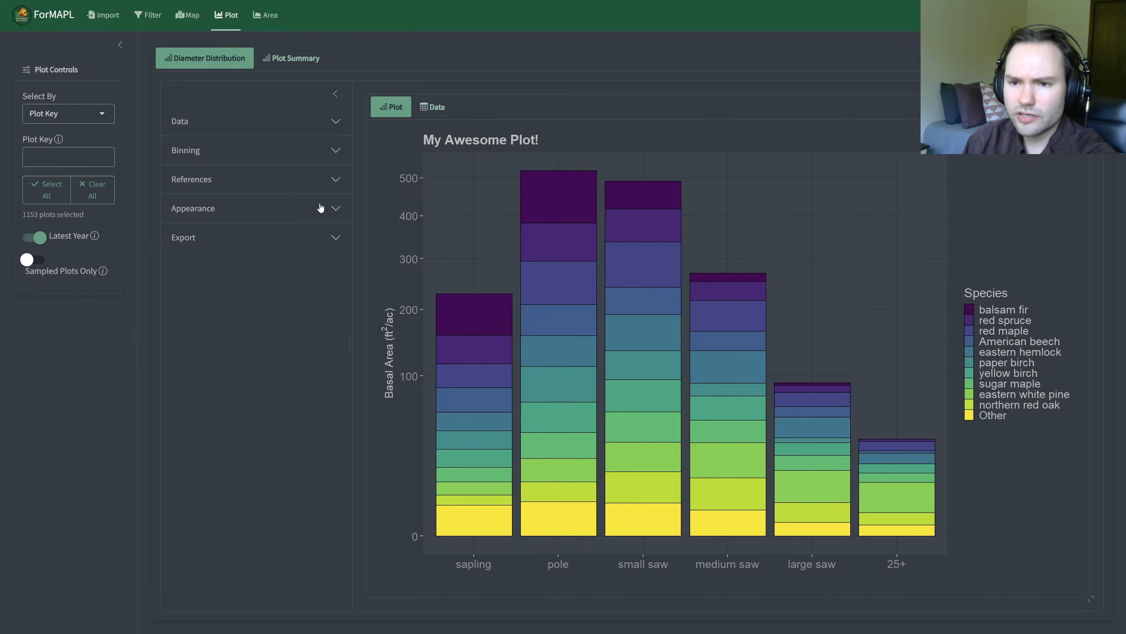
# Step: Download the size class plot as an SVG to the Downloads folder, named diameter_distribution_2026-07-08.svg
pyautogui.click(307, 240)
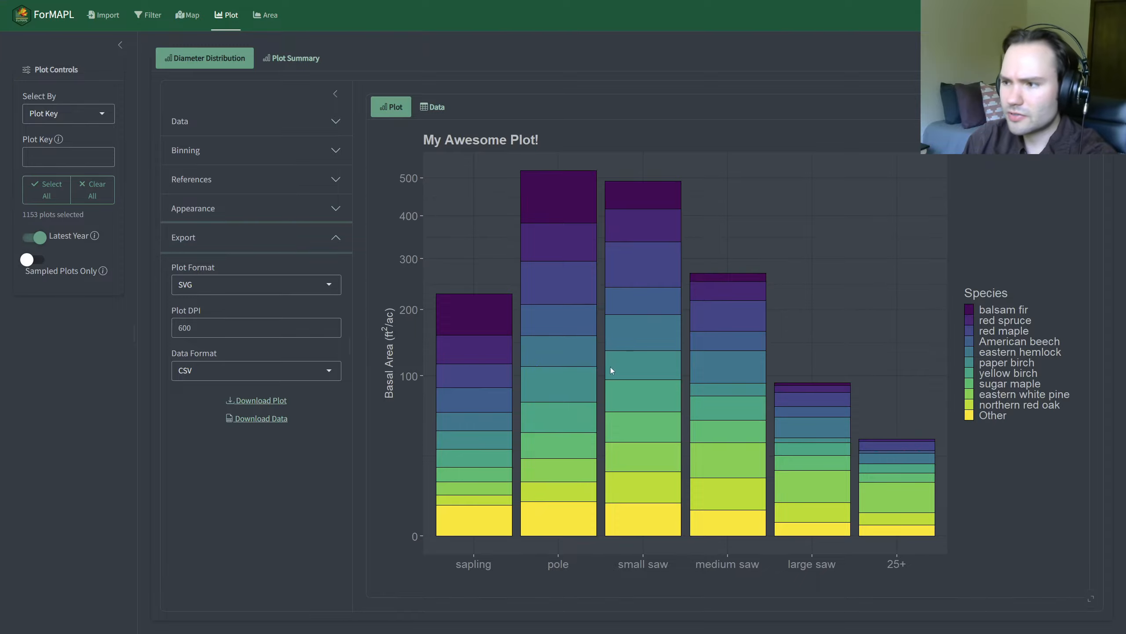
pyautogui.click(279, 402)
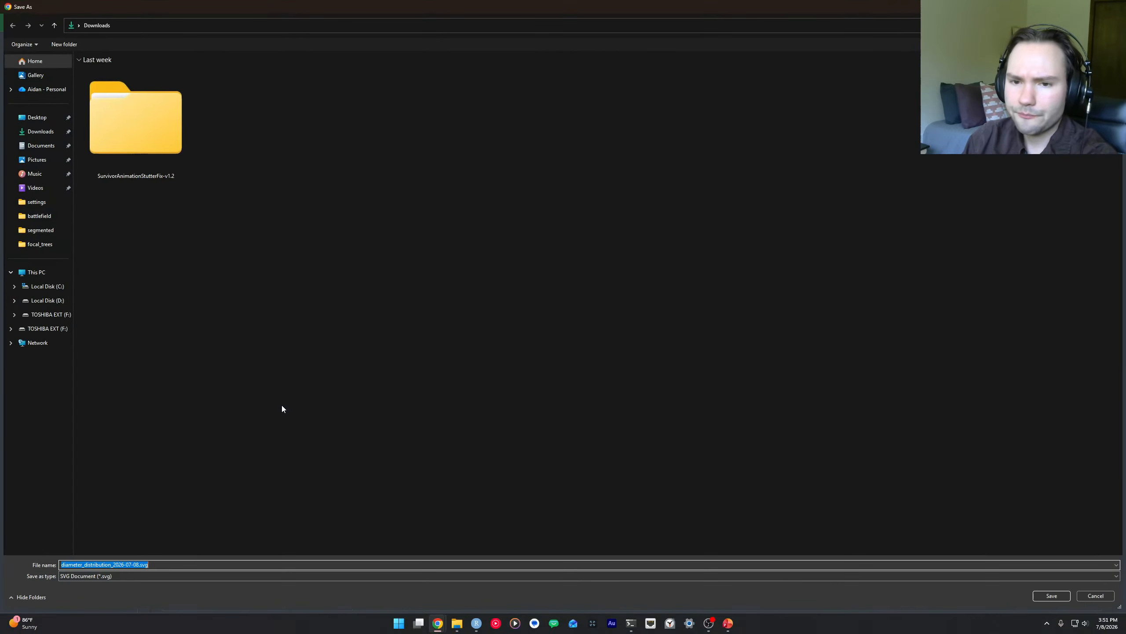
pyautogui.click(40, 131)
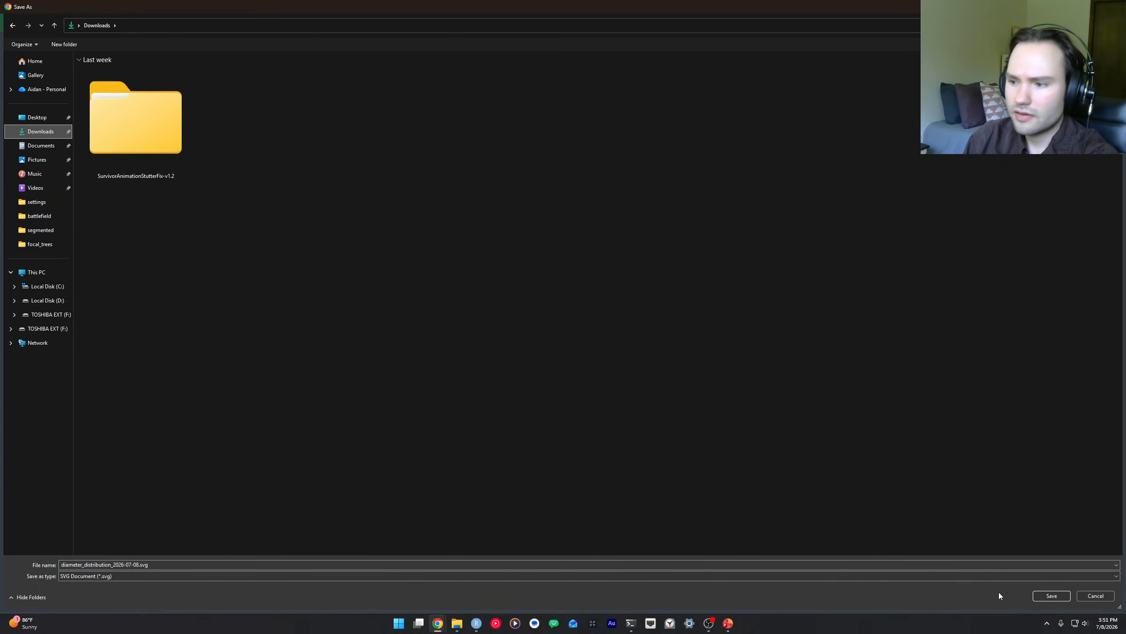
pyautogui.click(1050, 595)
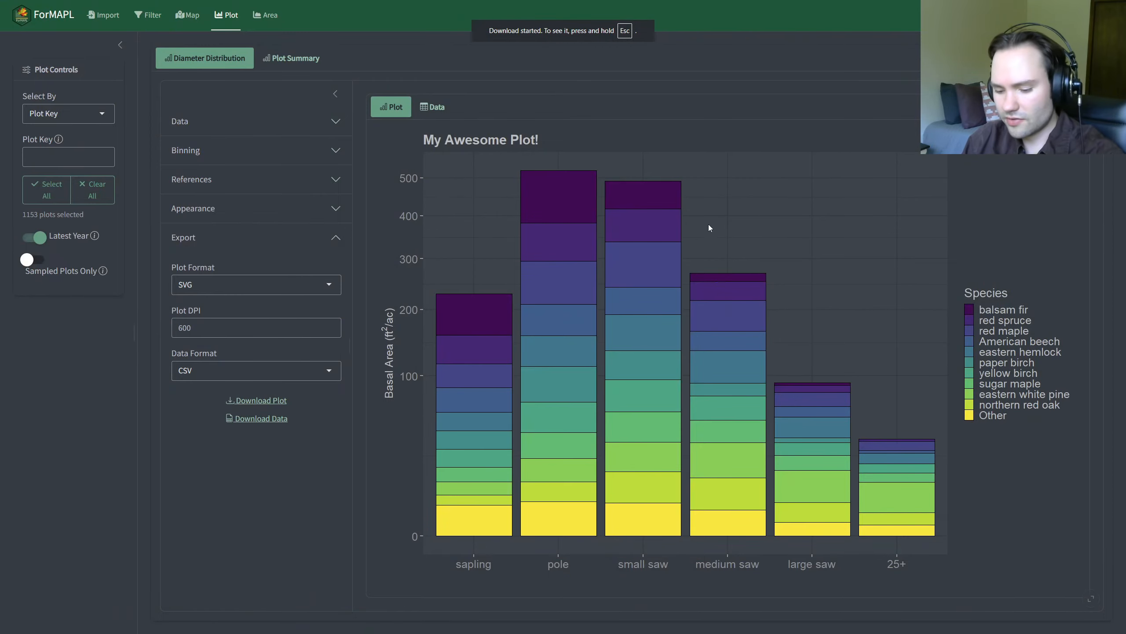
# Step: Open the downloaded SVG plot and inspect it at higher magnification, close it, and keep SVG as the plot export format
pyautogui.press('Escape')
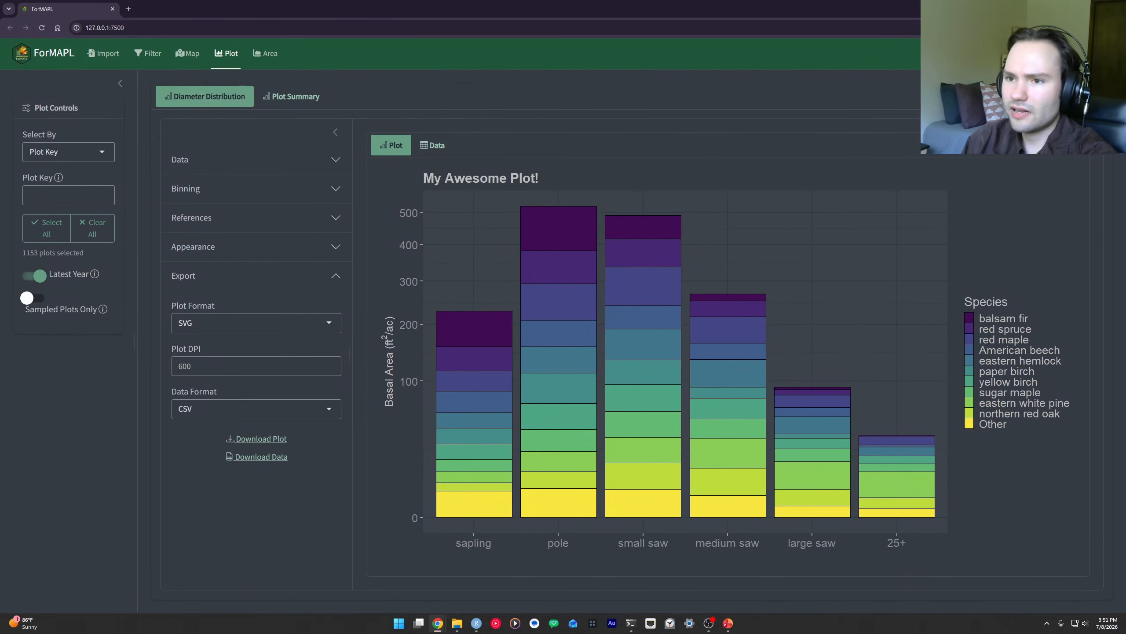
pyautogui.click(990, 64)
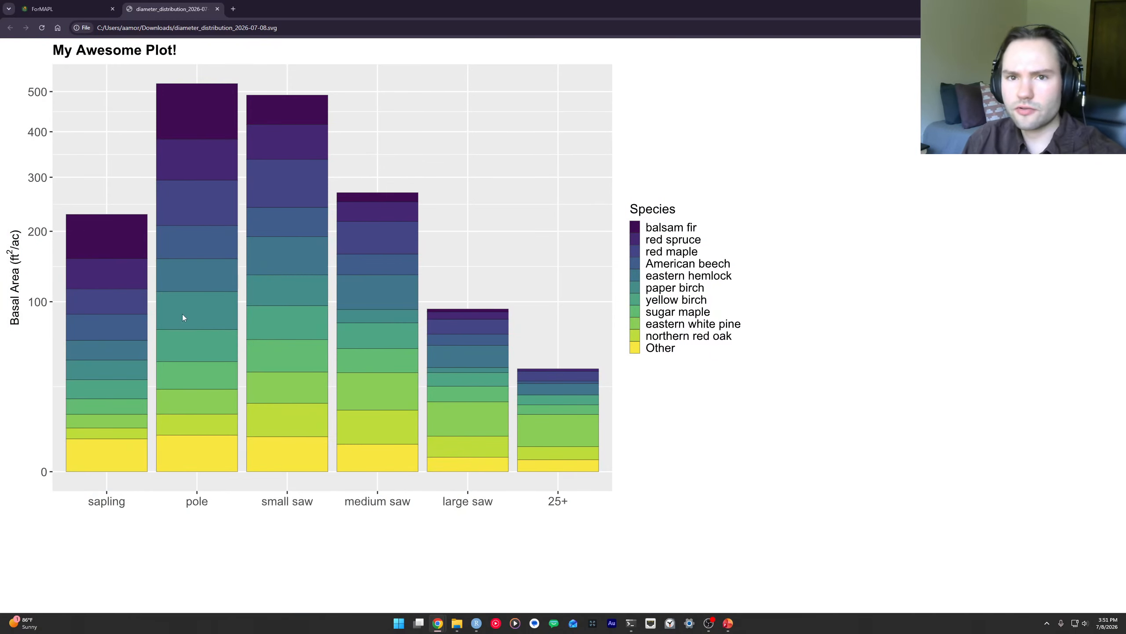
pyautogui.scroll(5, 182, 313)
pyautogui.scroll(-2, 243, 302)
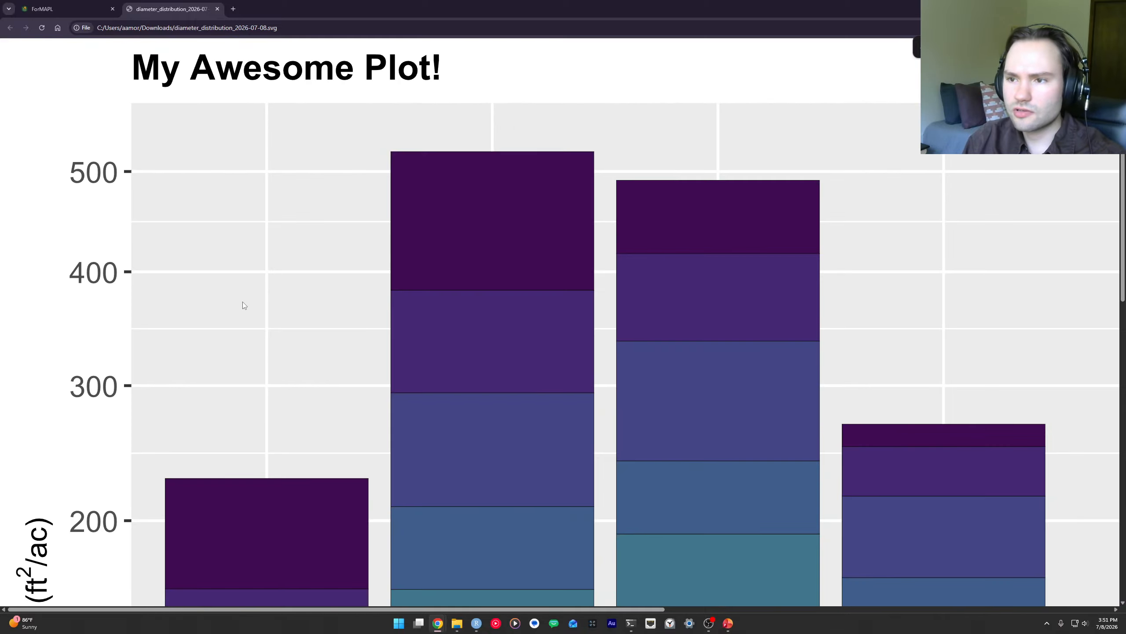
pyautogui.scroll(-4, 243, 301)
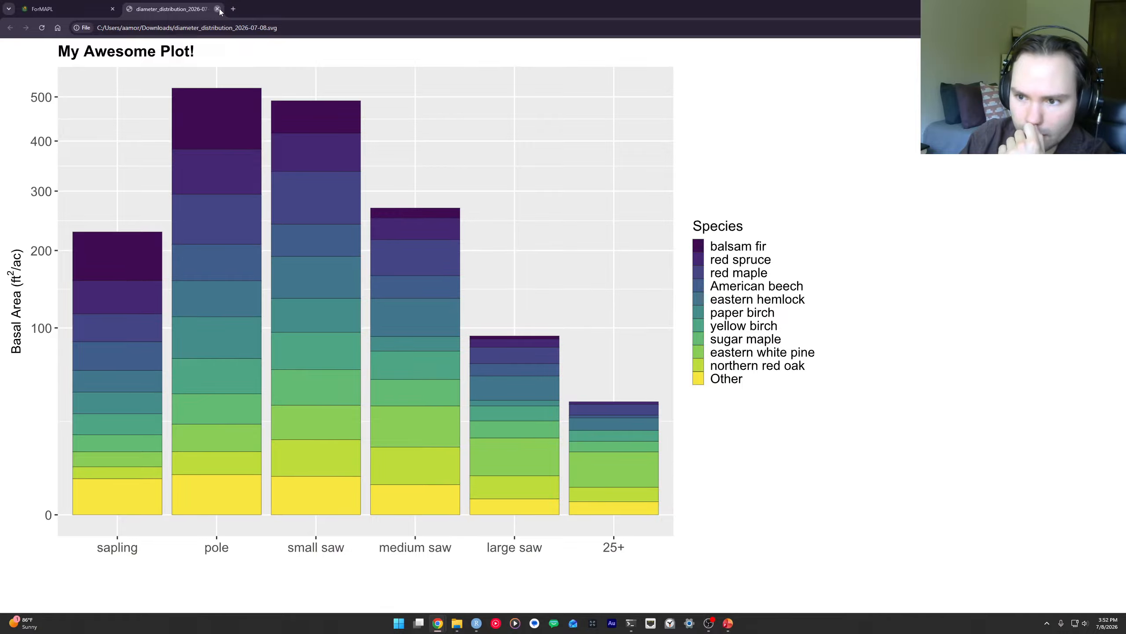
pyautogui.click(218, 9)
pyautogui.click(220, 325)
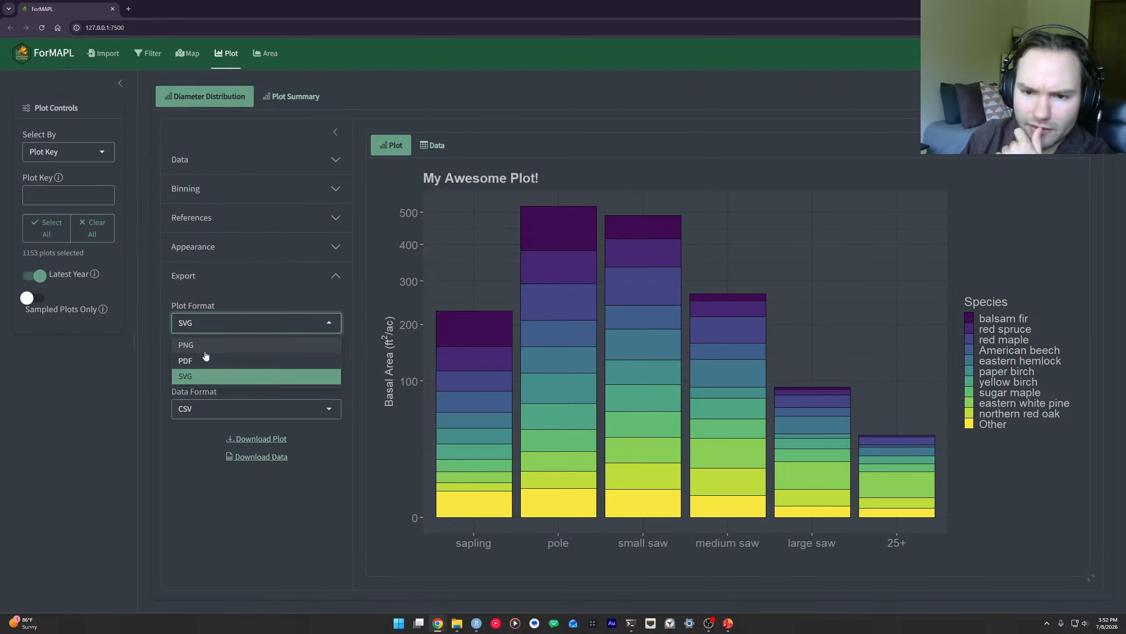
pyautogui.click(195, 375)
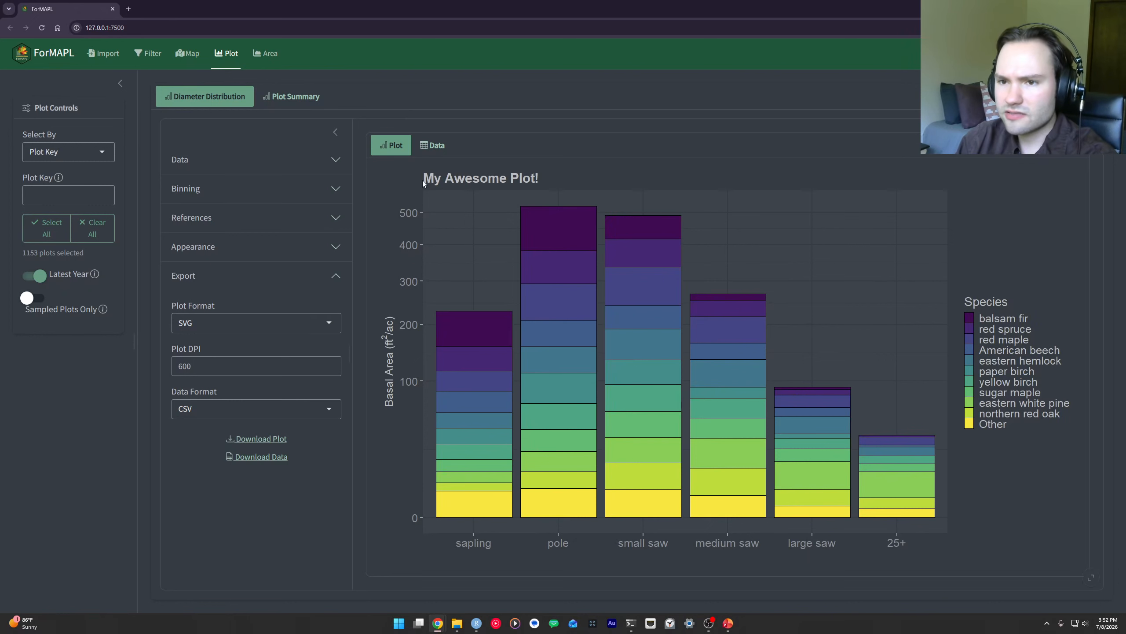
# Step: Examine the n_plots, s_plots and used_plots columns in the distribution's data table, and return to the plot
pyautogui.click(431, 145)
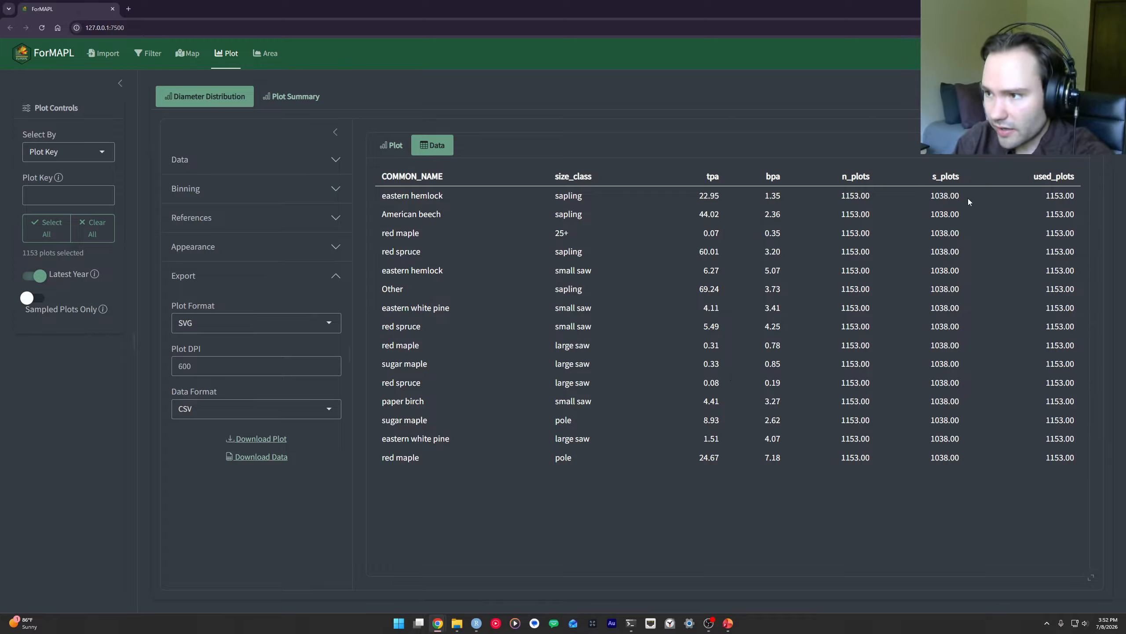
pyautogui.moveTo(1040, 197); pyautogui.dragTo(1088, 201)
pyautogui.click(1078, 196)
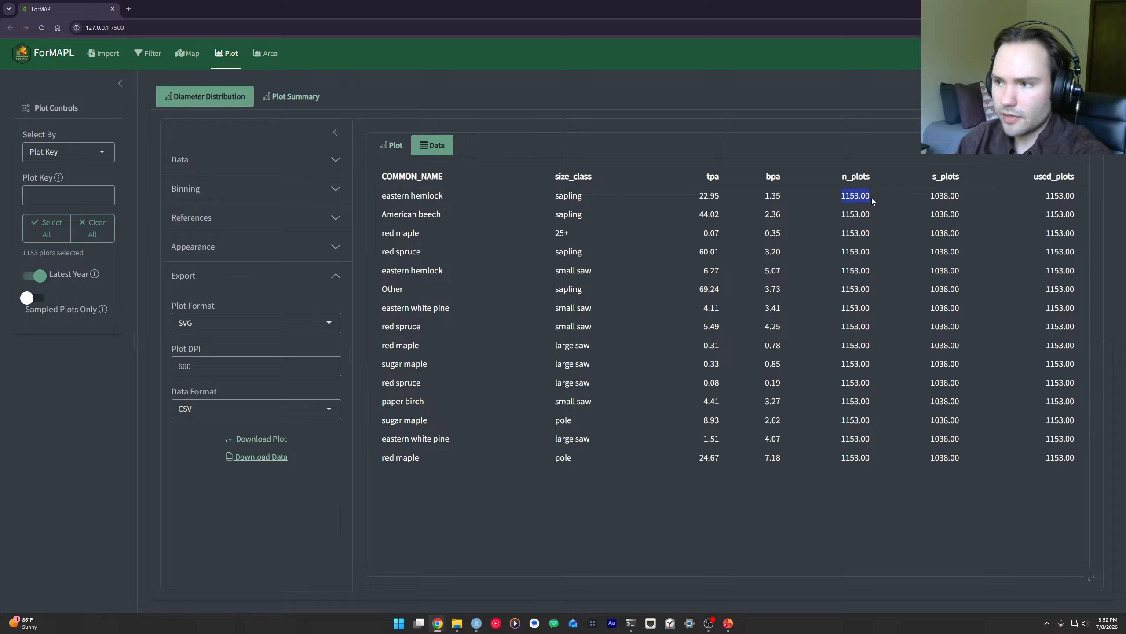
pyautogui.moveTo(872, 199); pyautogui.dragTo(849, 198)
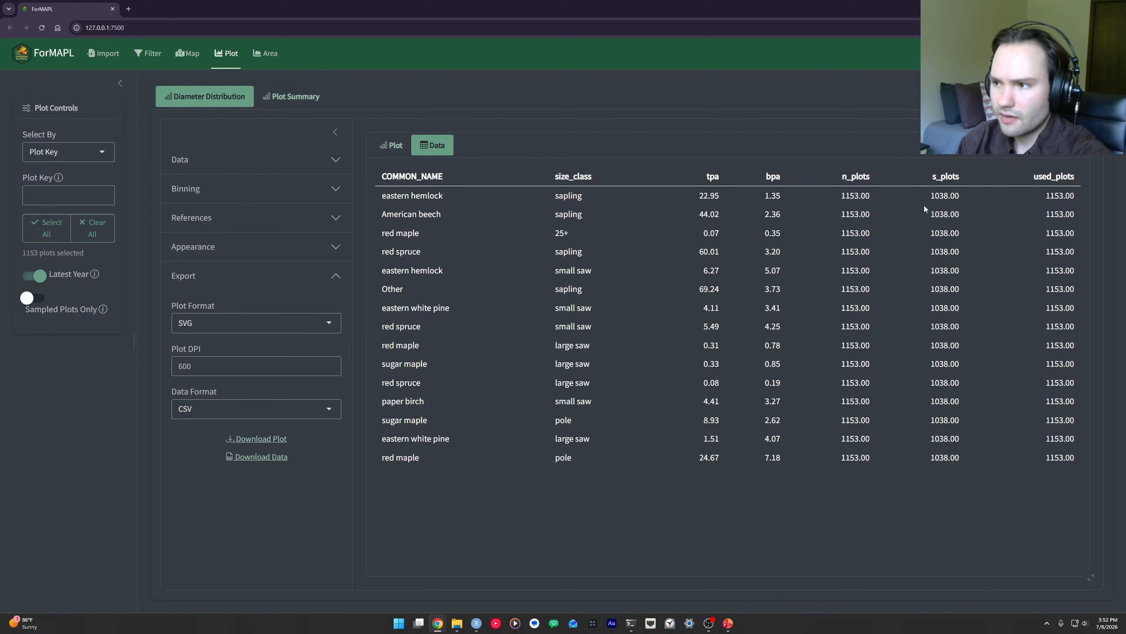
pyautogui.click(979, 206)
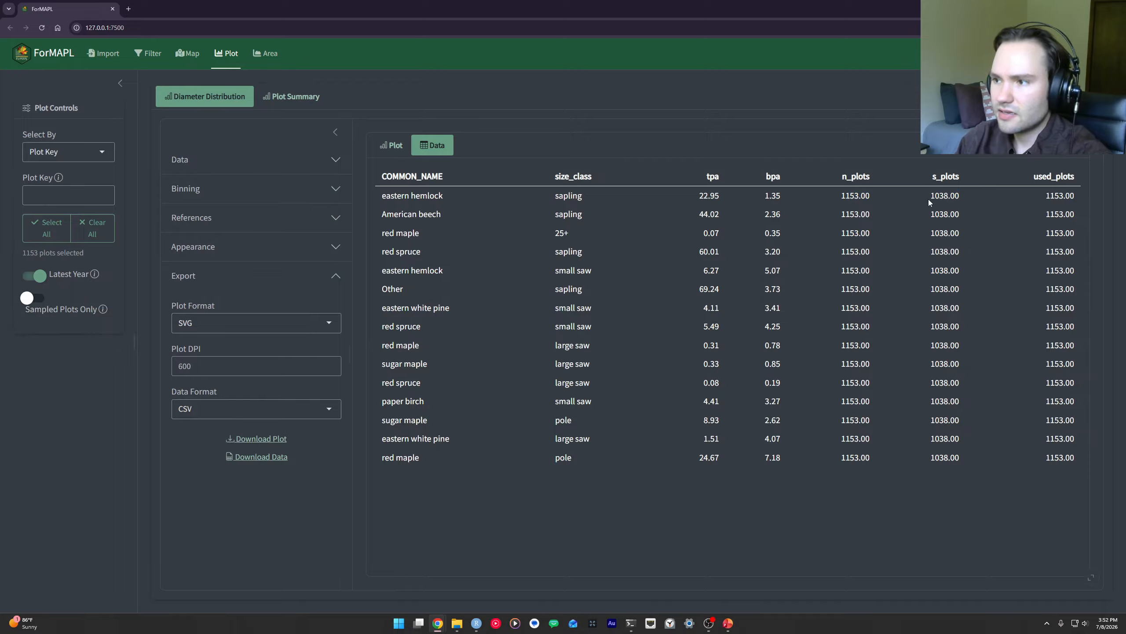
pyautogui.moveTo(955, 197); pyautogui.dragTo(966, 188)
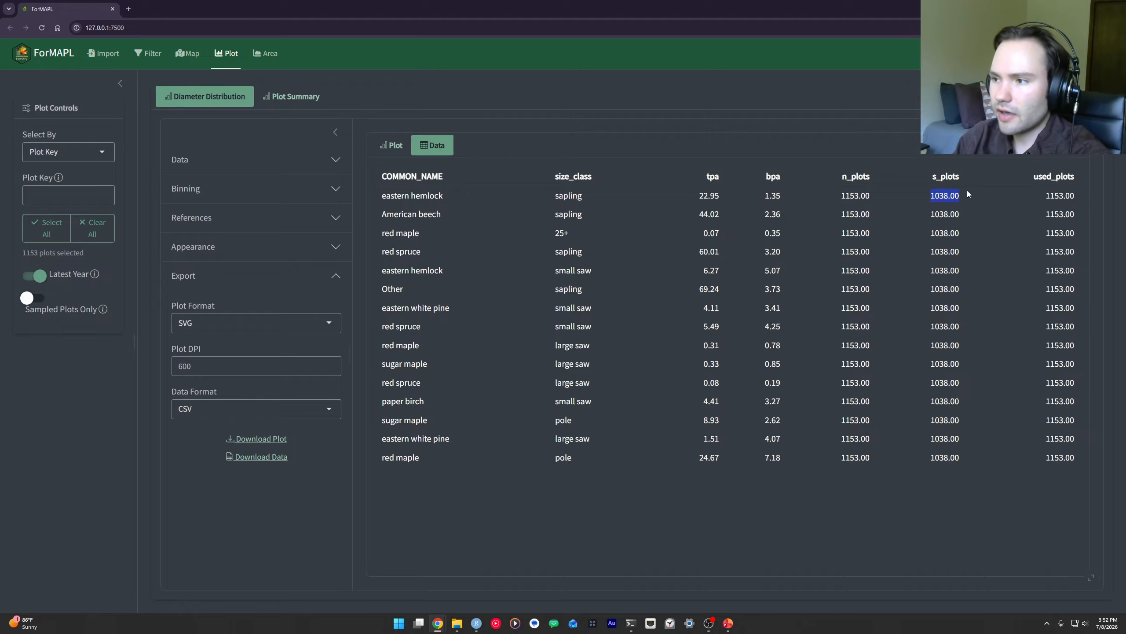
pyautogui.click(970, 192)
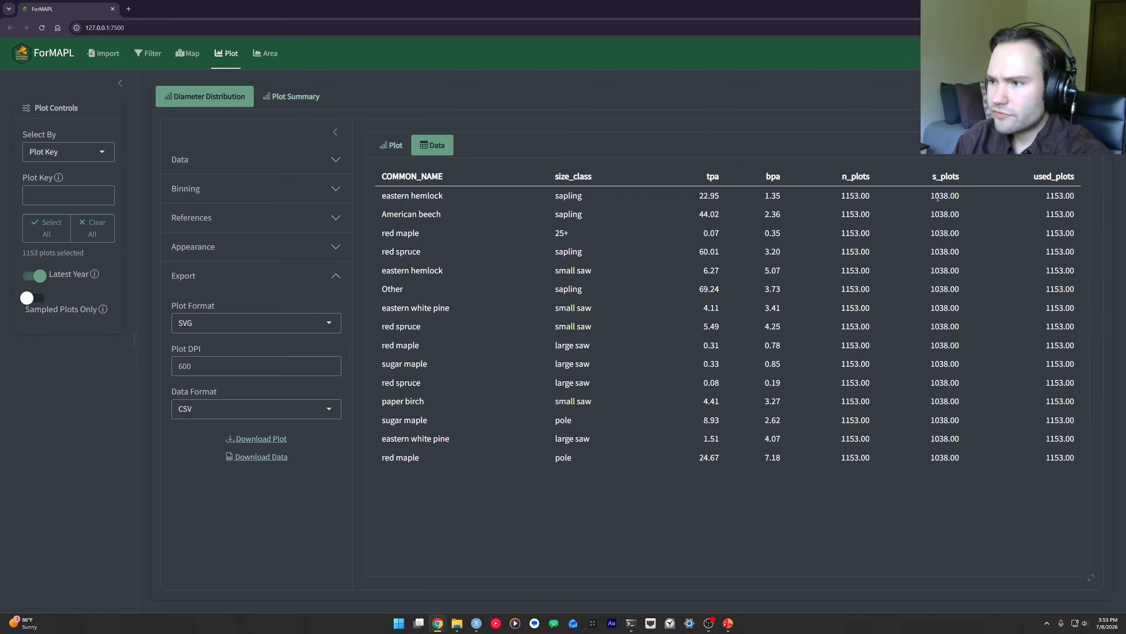
pyautogui.moveTo(931, 197); pyautogui.dragTo(966, 198)
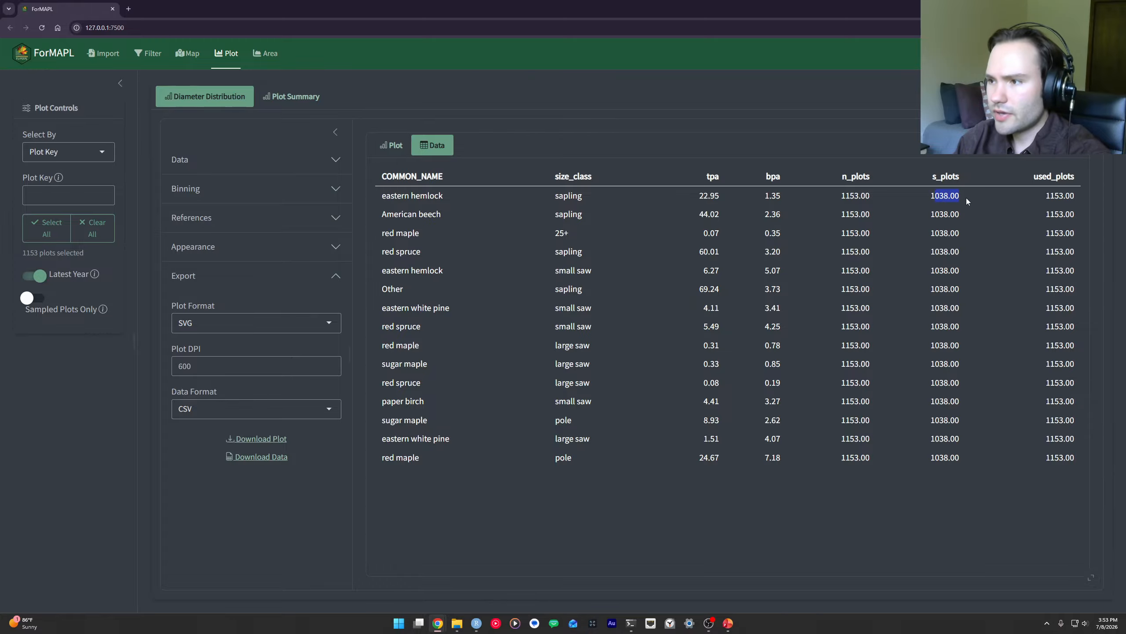
pyautogui.click(967, 198)
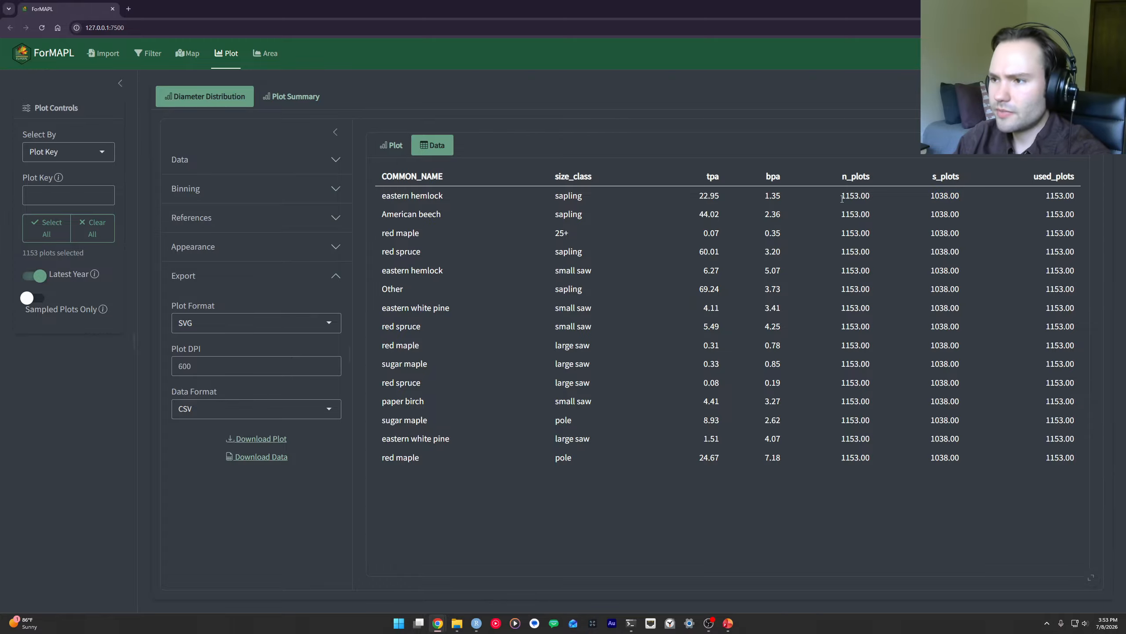
pyautogui.moveTo(842, 198); pyautogui.dragTo(880, 201)
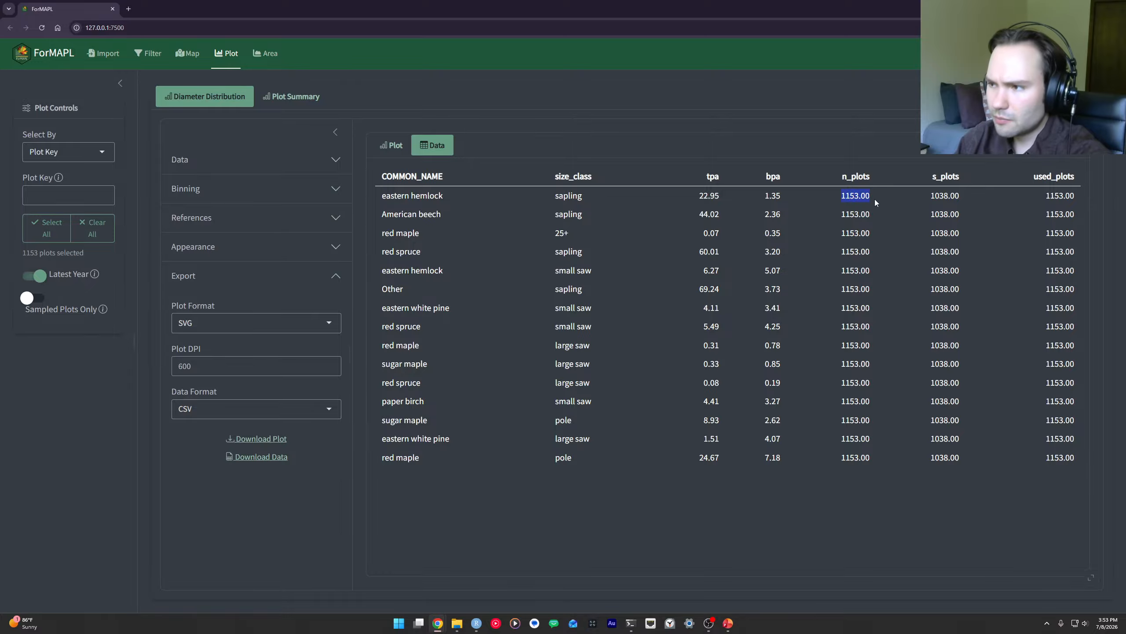
pyautogui.click(402, 151)
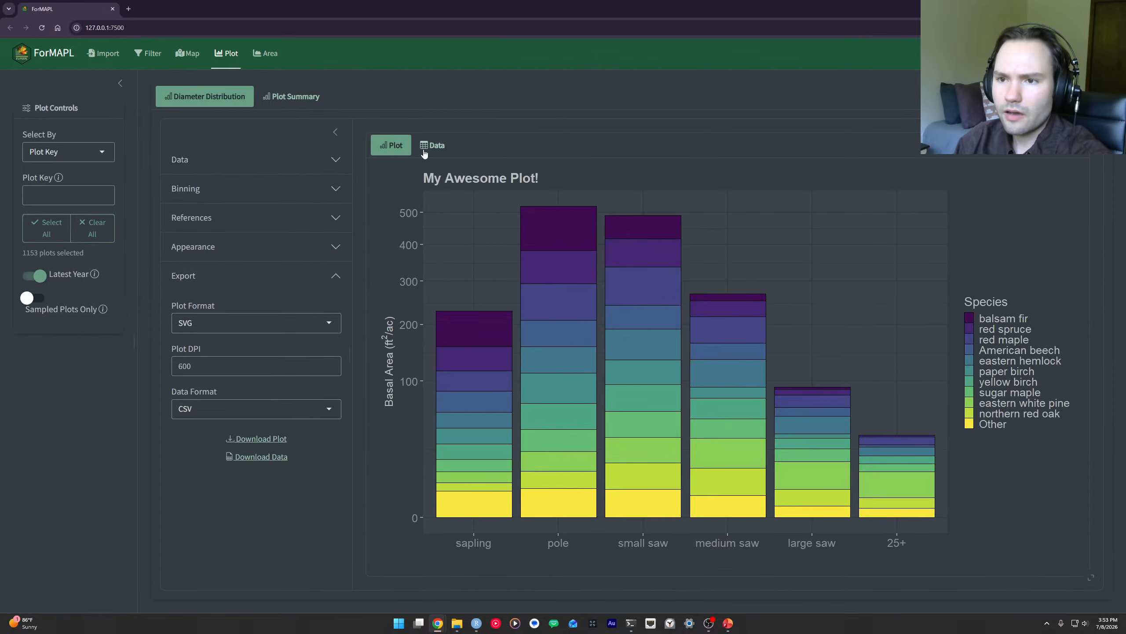
# Step: Turn on Sampled Plots Only, check the used_plots and s_plots columns in the distribution's data table, and return to the plot
pyautogui.click(425, 153)
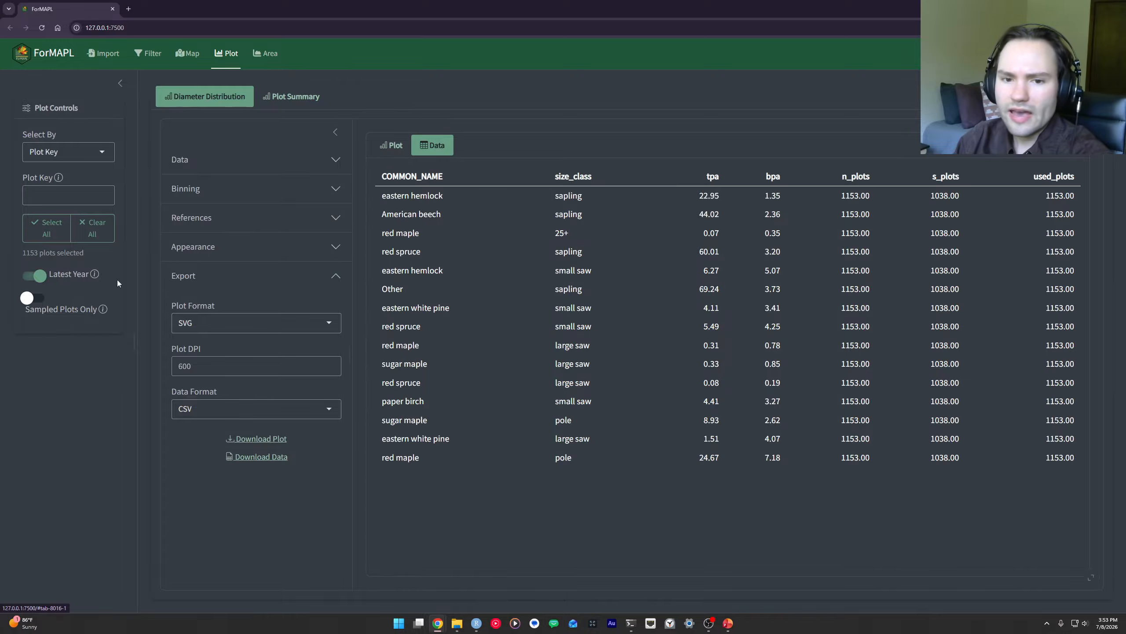
pyautogui.moveTo(104, 314)
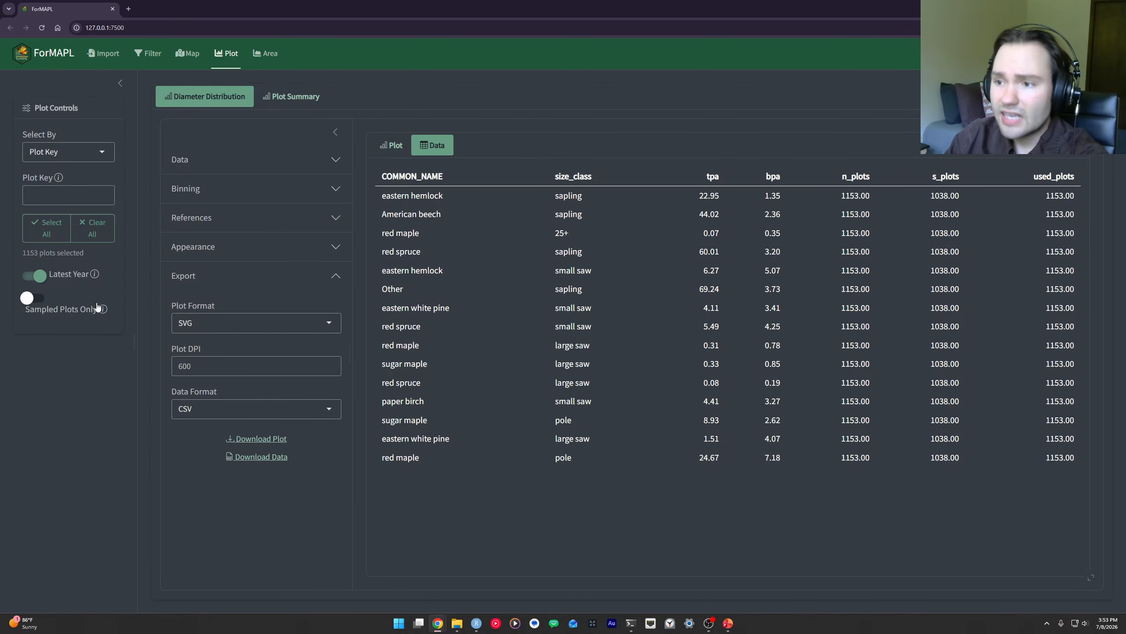
pyautogui.click(32, 300)
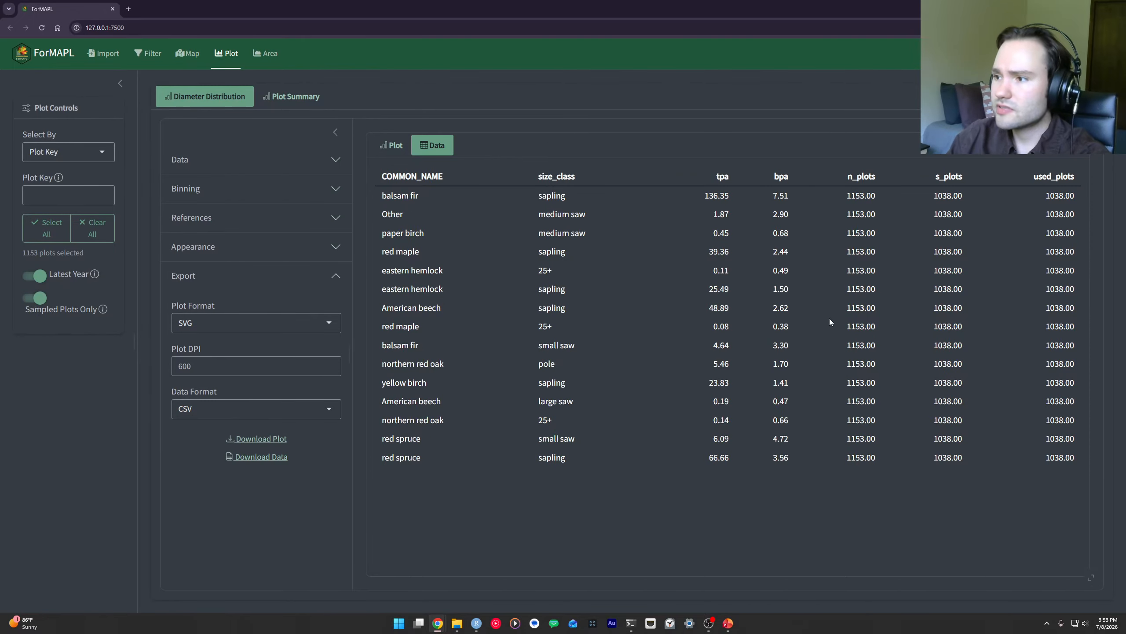
pyautogui.doubleClick(1054, 196)
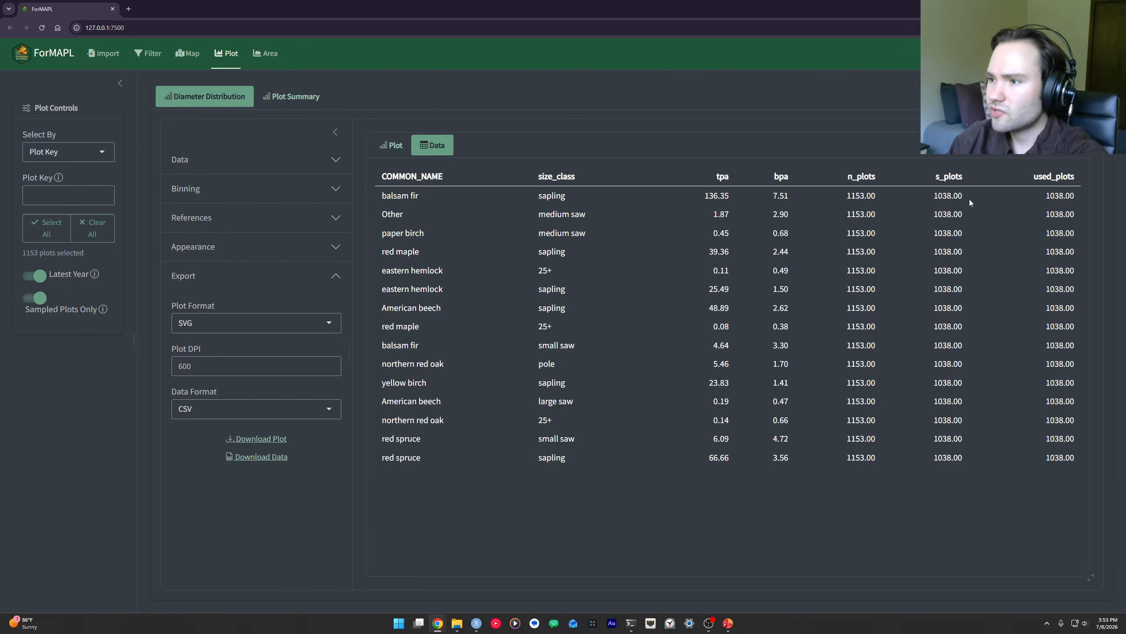
pyautogui.doubleClick(953, 196)
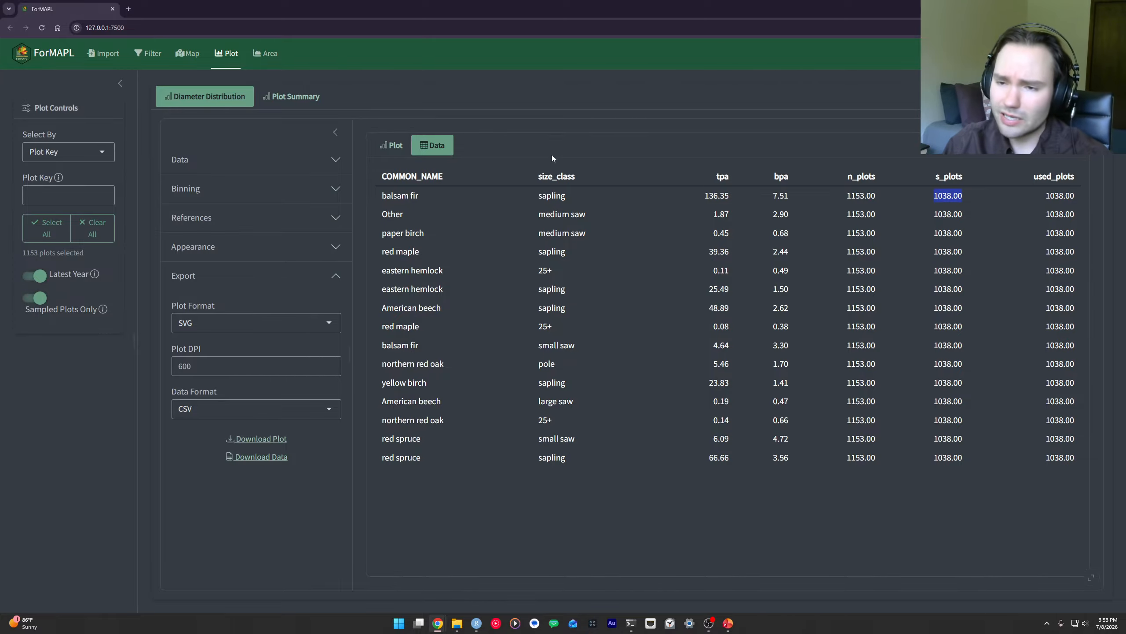
pyautogui.click(400, 152)
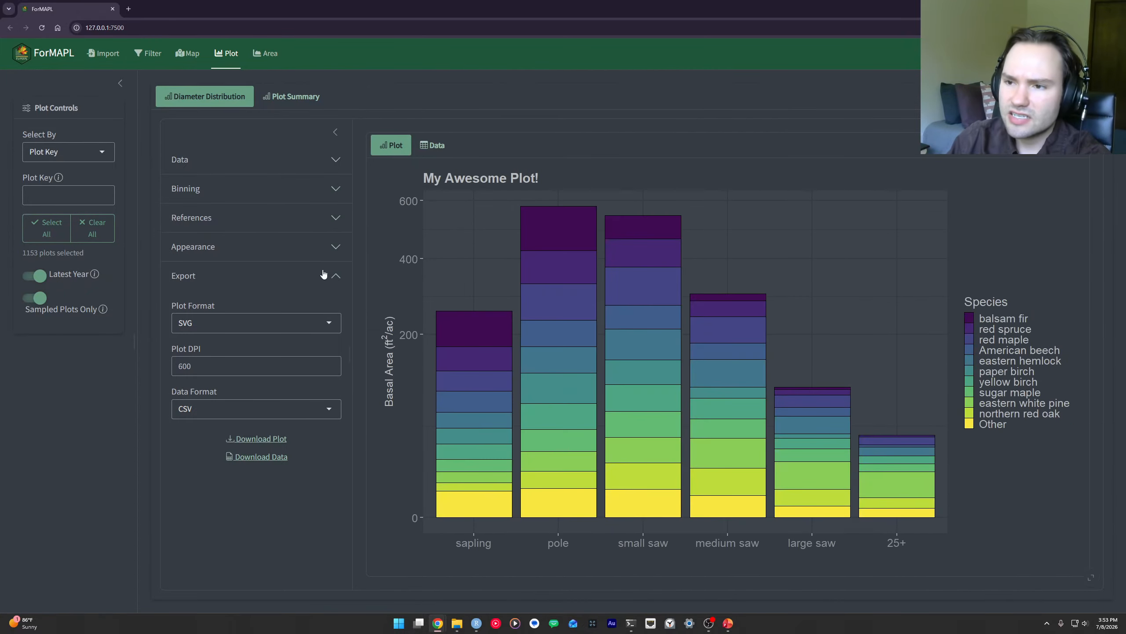
# Step: Switch Sampled Plots Only off and on twice to compare the basal area chart, leaving it on
pyautogui.click(40, 298)
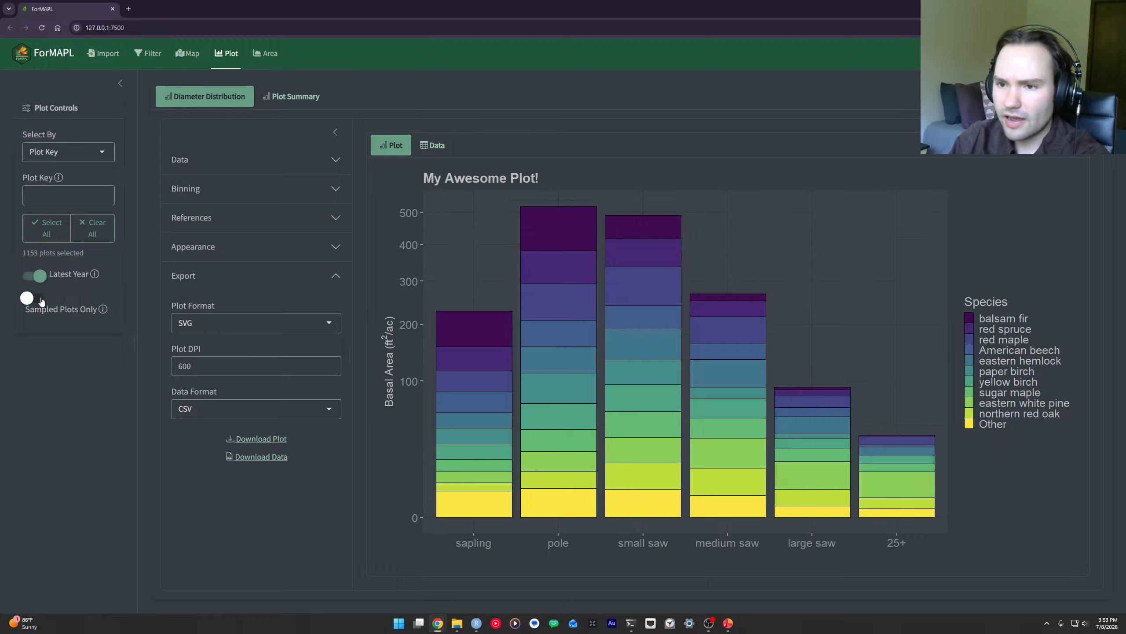
pyautogui.click(41, 299)
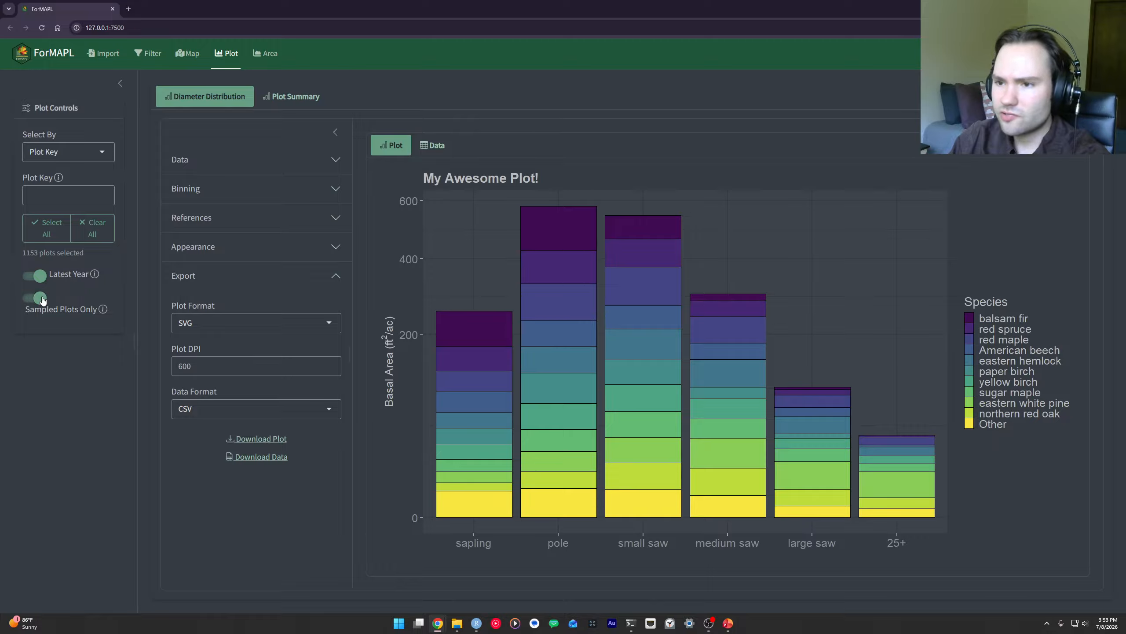
pyautogui.click(41, 299)
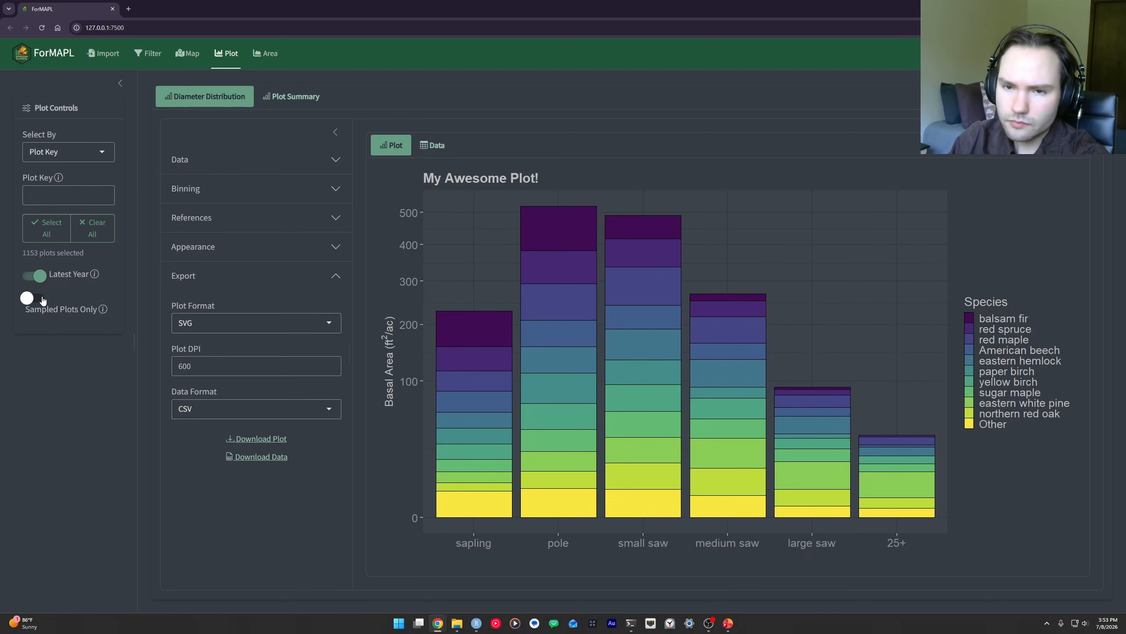
pyautogui.click(41, 299)
# Step: Examine the used_plots column in the data table, and compare the plot once more with Sampled Plots Only off and on
pyautogui.click(430, 145)
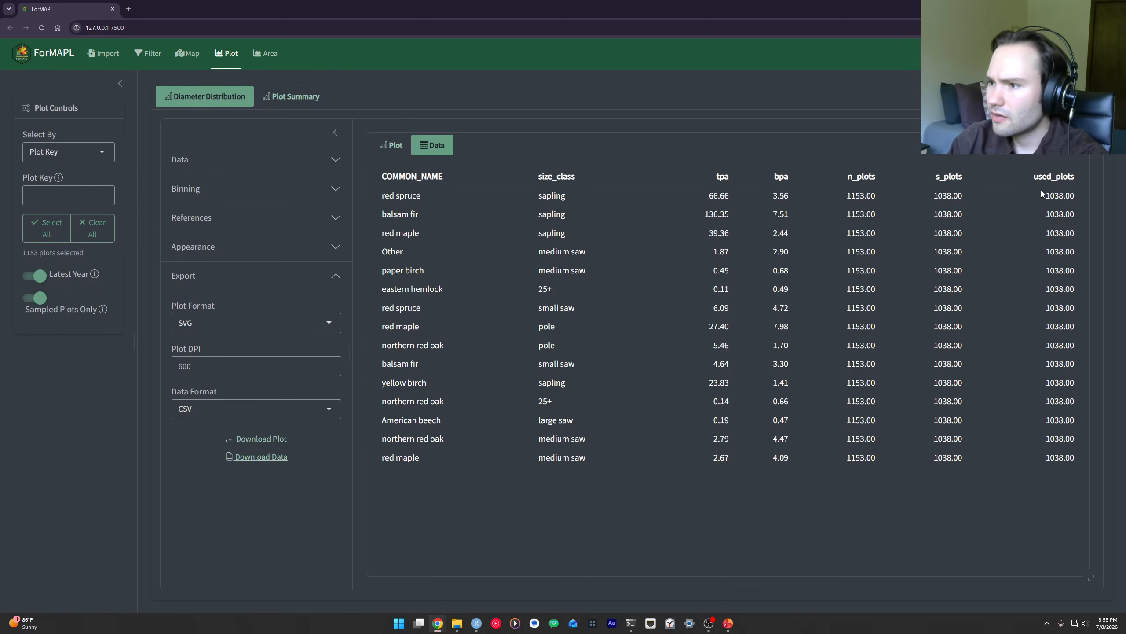
pyautogui.moveTo(1076, 201); pyautogui.dragTo(1078, 199)
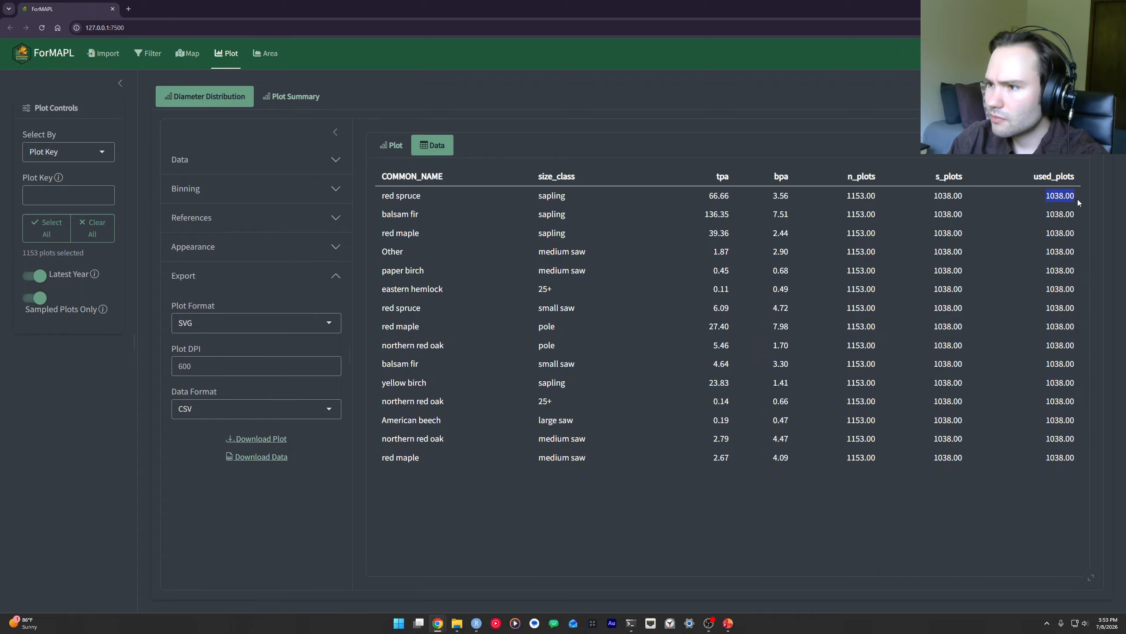
pyautogui.click(1077, 199)
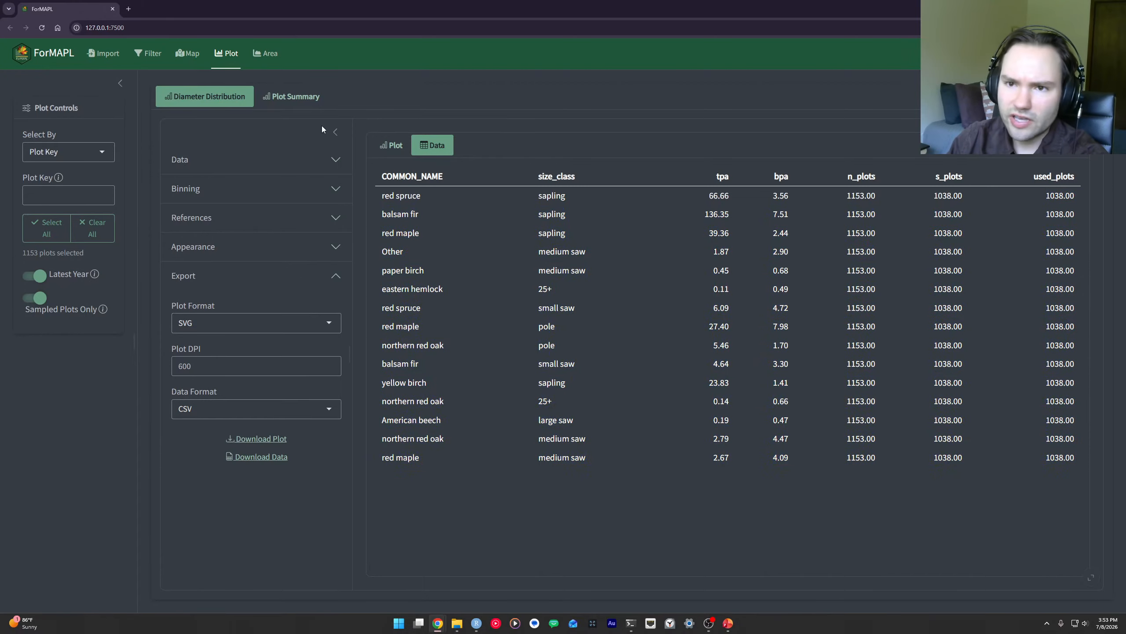
pyautogui.click(406, 150)
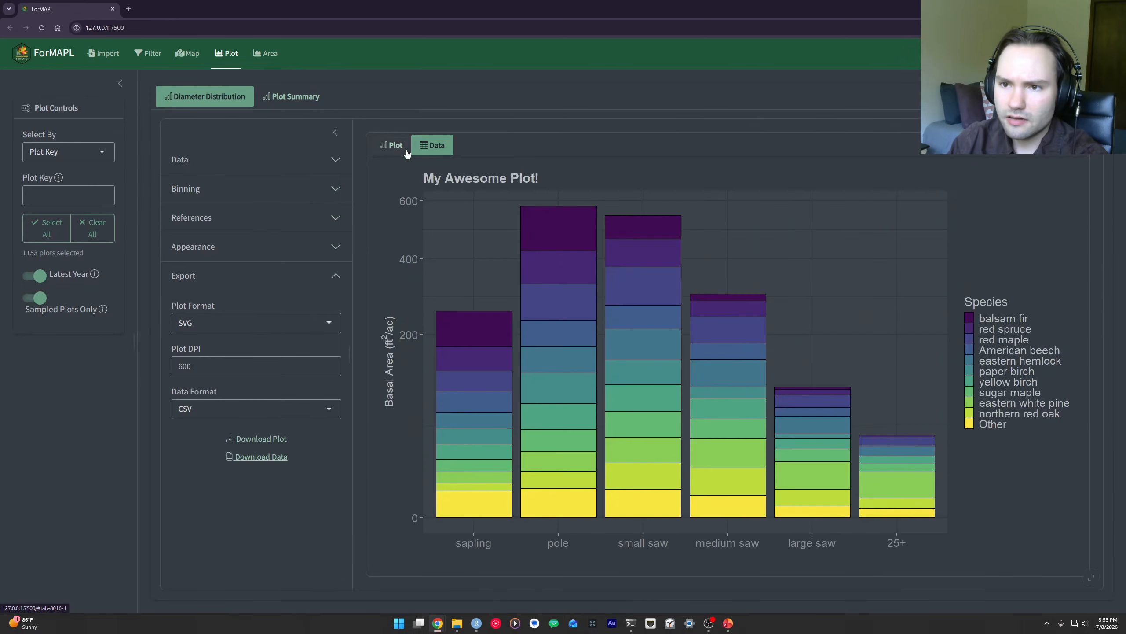
pyautogui.click(33, 299)
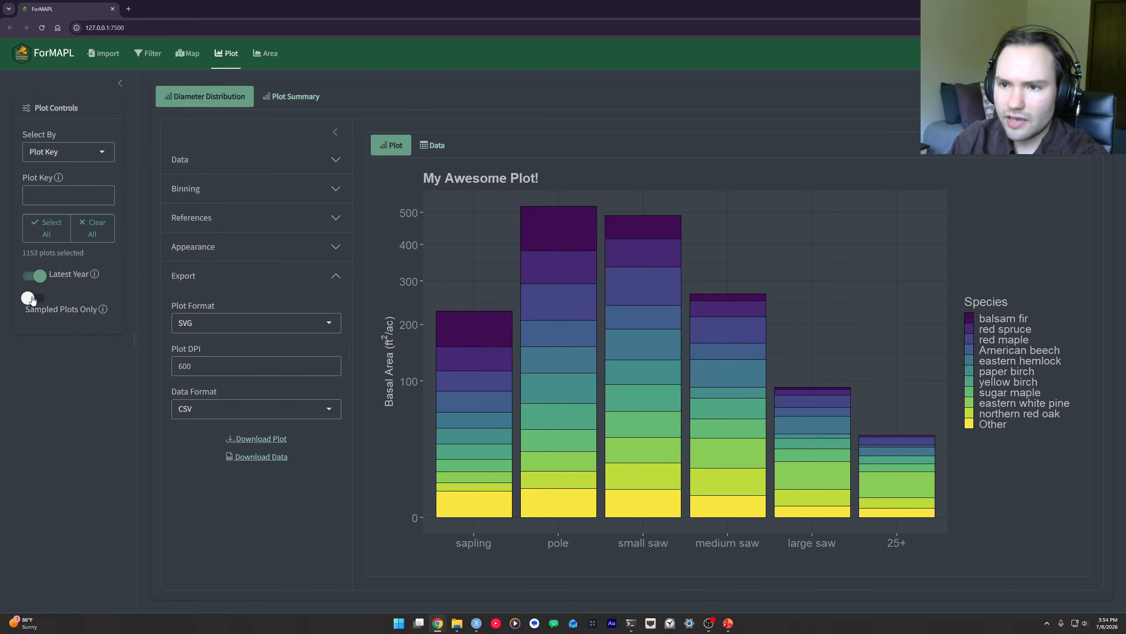
pyautogui.click(33, 299)
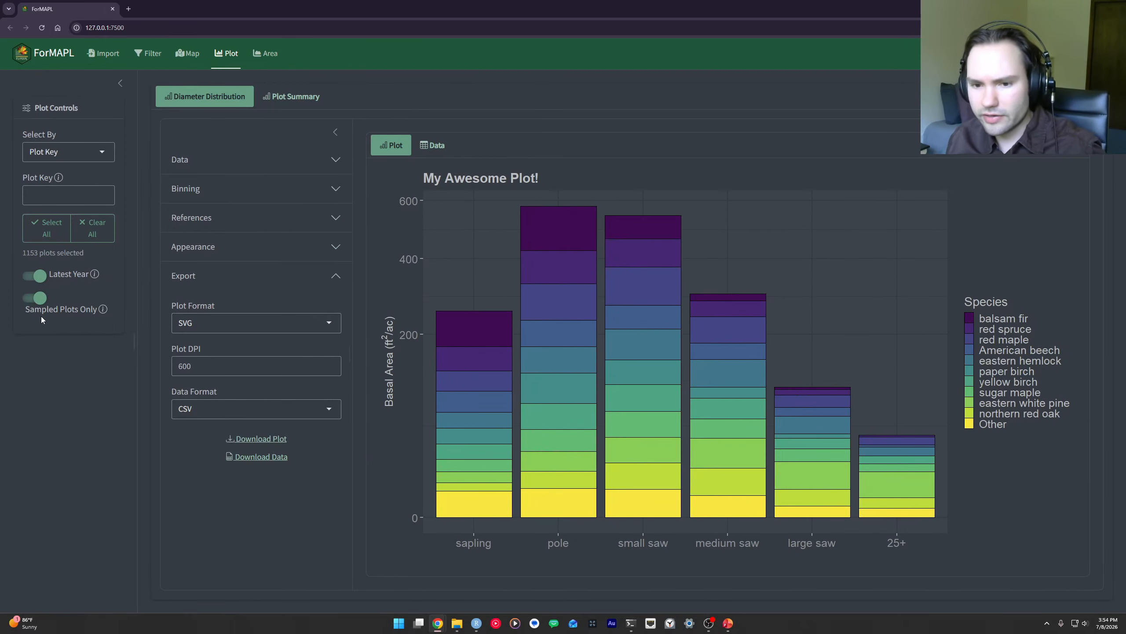
# Step: Show the distribution's data table and download it as CSV to the Downloads folder, named diameter_distribution_data_2026-07-08.csv
pyautogui.click(438, 146)
pyautogui.click(257, 457)
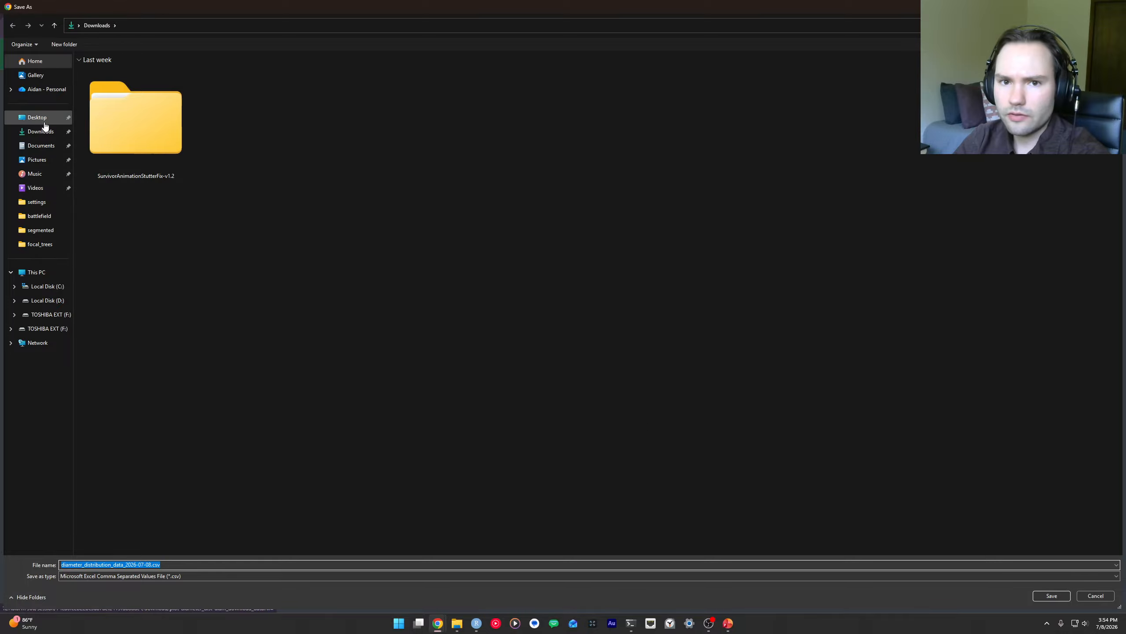
pyautogui.click(1052, 595)
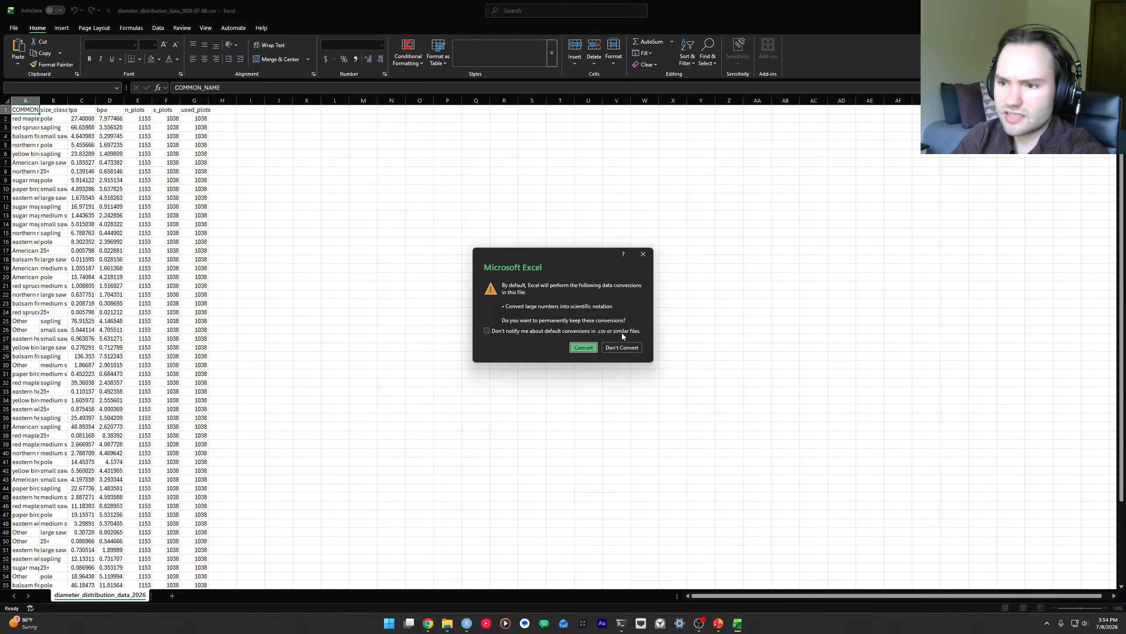
# Step: Open the downloaded CSV in Excel without converting its data, and autofit all column widths
pyautogui.click(621, 347)
pyautogui.click(6, 100)
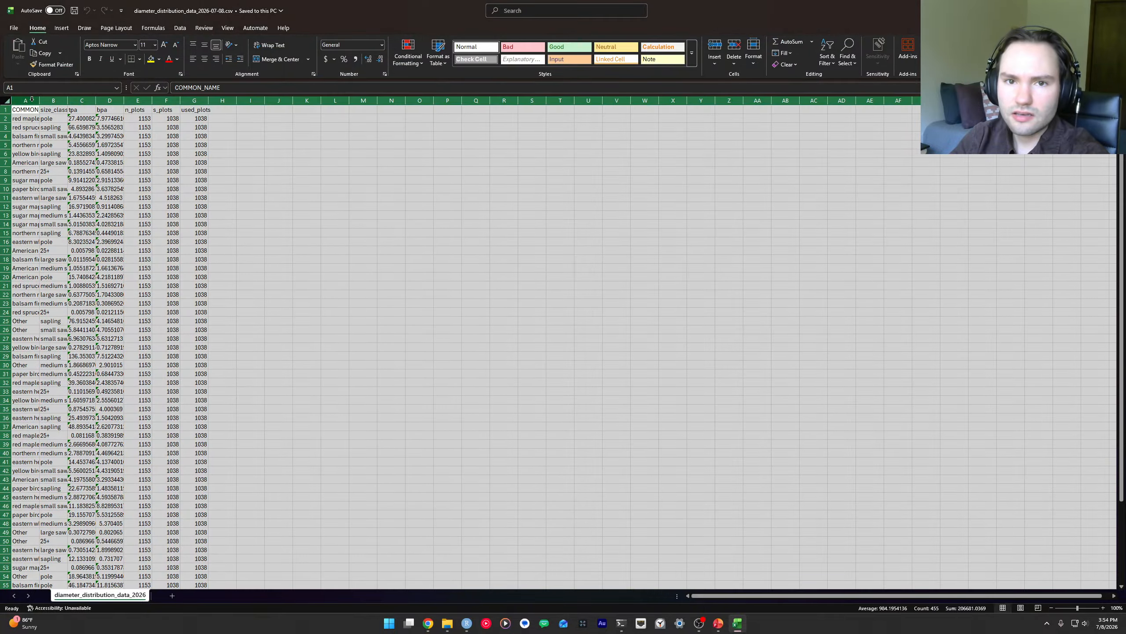
pyautogui.doubleClick(39, 101)
# Step: Look through the species and size class rows of the exported CSV, and close Excel without saving
pyautogui.scroll(-4, 191, 163)
pyautogui.click(234, 171)
pyautogui.scroll(-10, 95, 153)
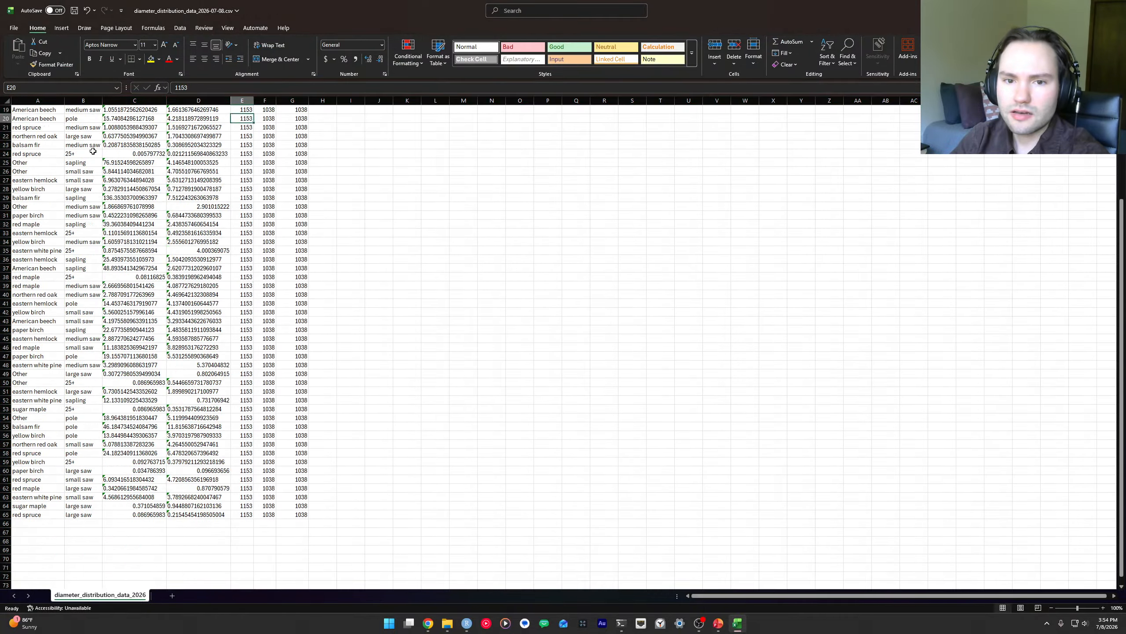
pyautogui.scroll(14, 62, 164)
pyautogui.moveTo(27, 129); pyautogui.dragTo(241, 339)
pyautogui.scroll(-2, 80, 176)
pyautogui.scroll(-10, 80, 176)
pyautogui.scroll(12, 216, 225)
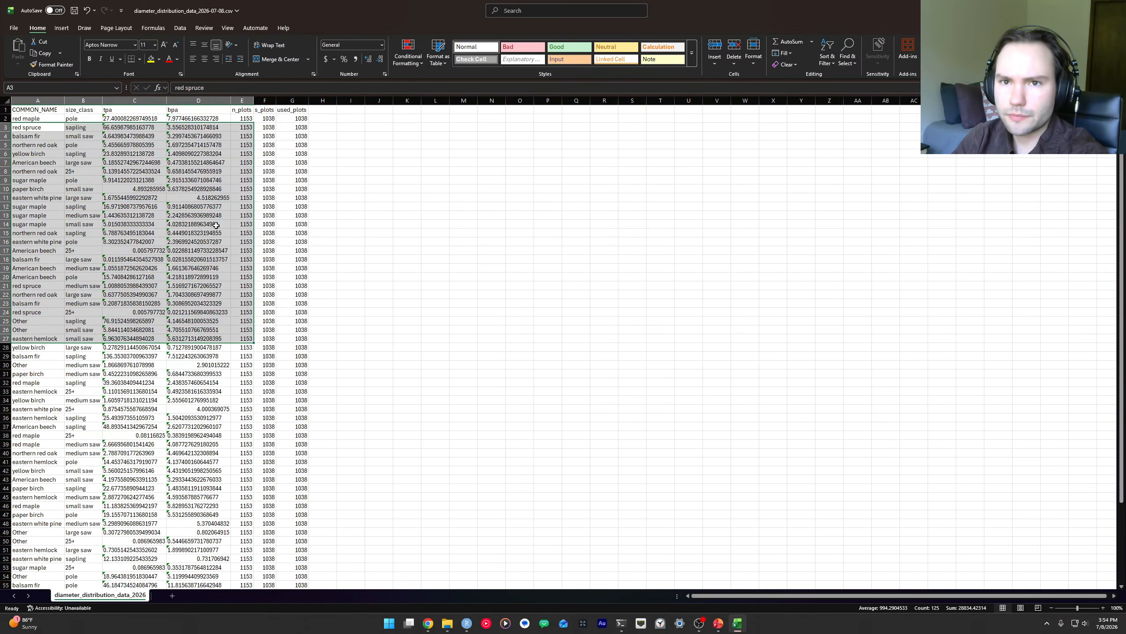
pyautogui.click(293, 216)
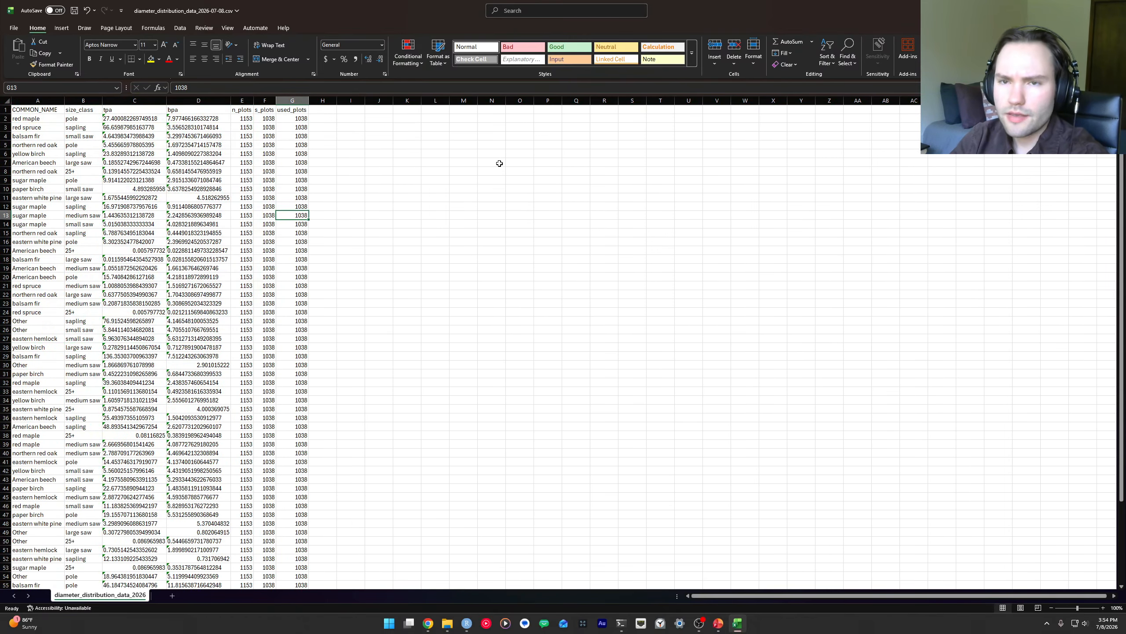
pyautogui.hotkey('alt', 'F4')
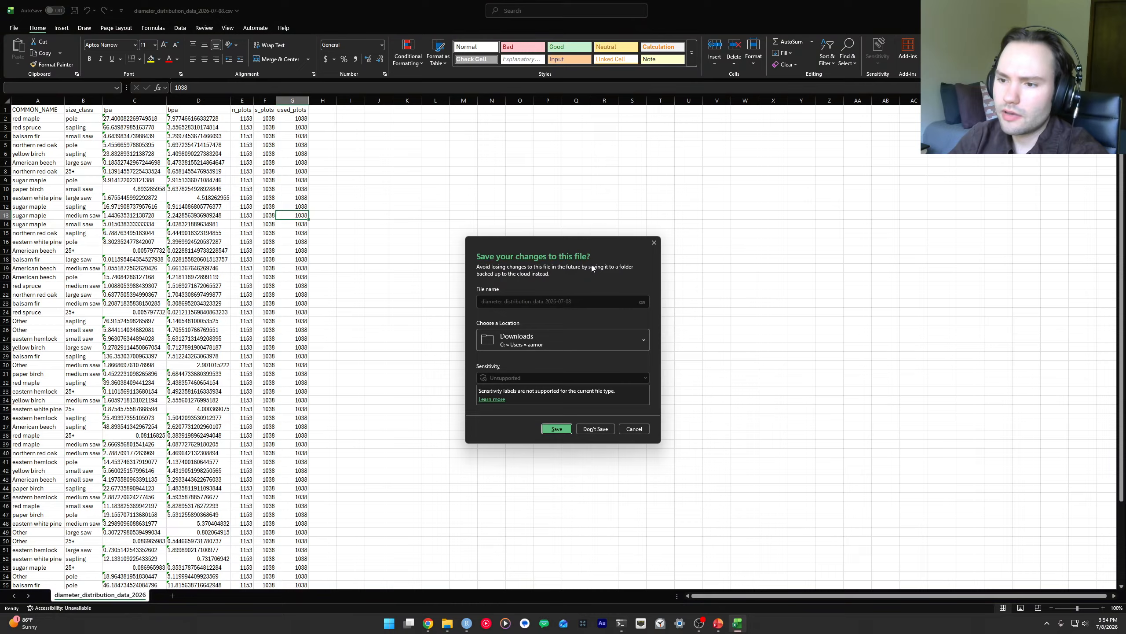
pyautogui.click(596, 429)
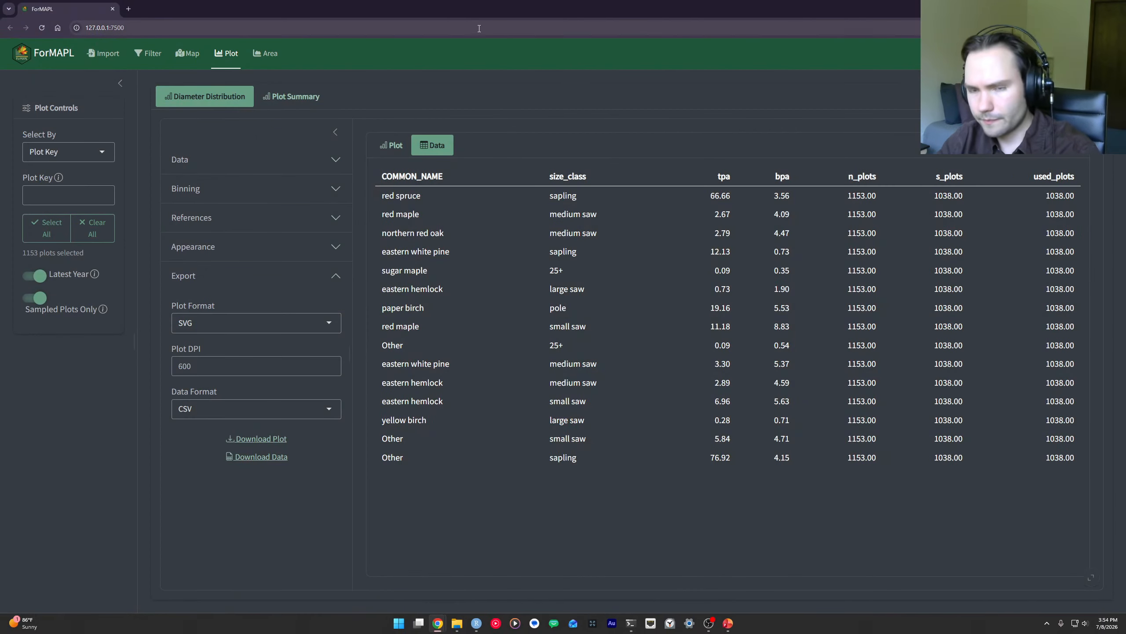
# Step: Show the Plot Summary chart in full screen with its data settings expanded, and turn off Sampled Plots Only
pyautogui.press('F11')
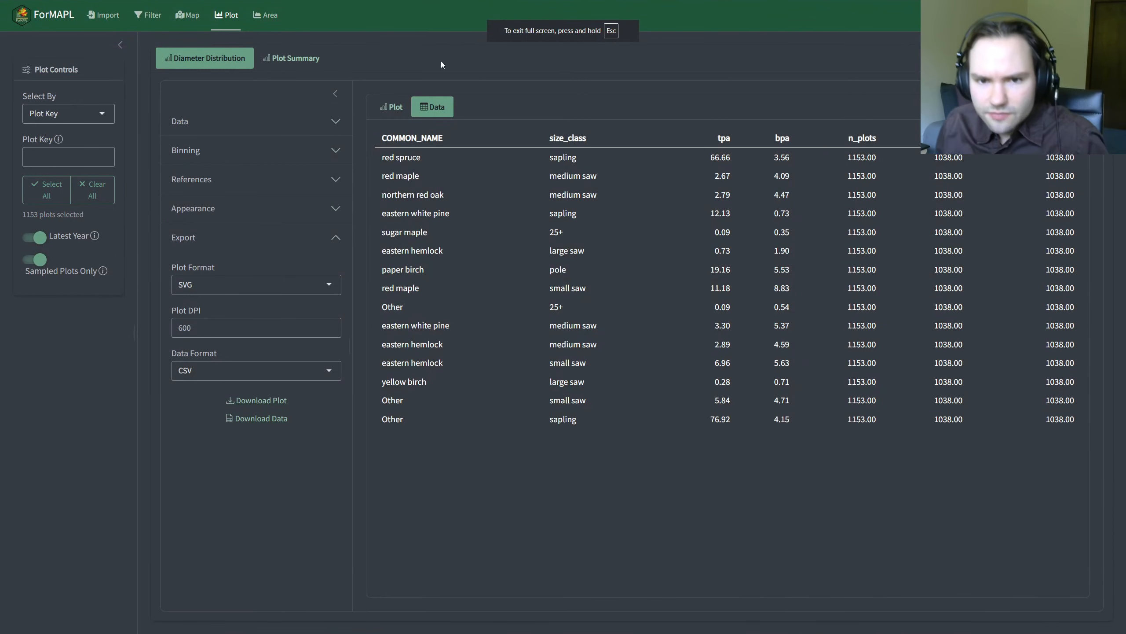
pyautogui.click(290, 58)
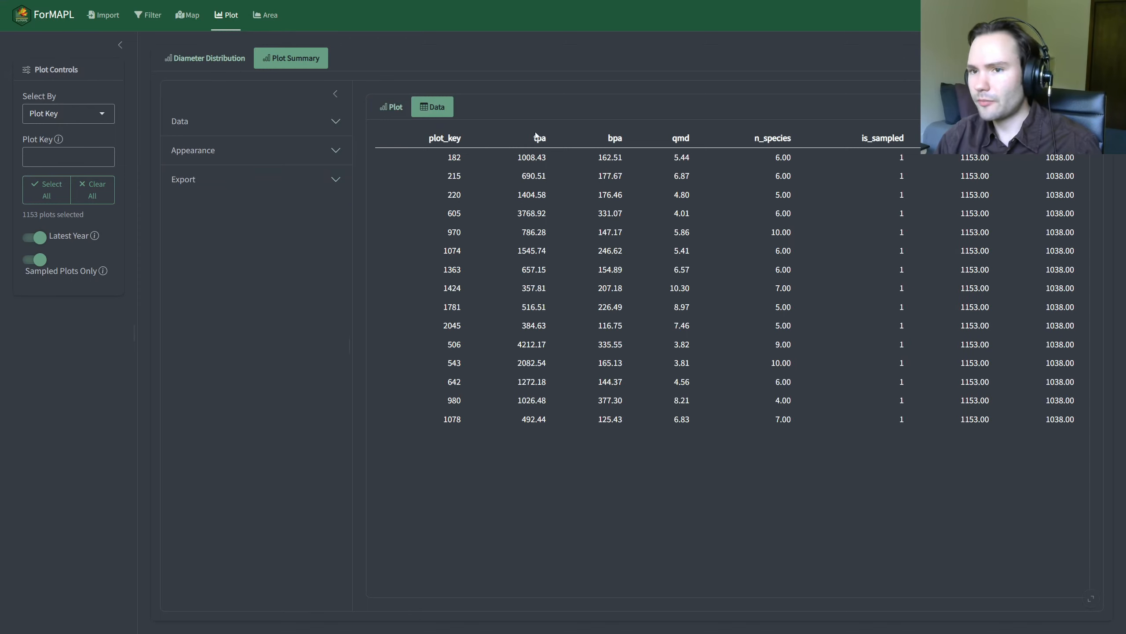
pyautogui.click(391, 106)
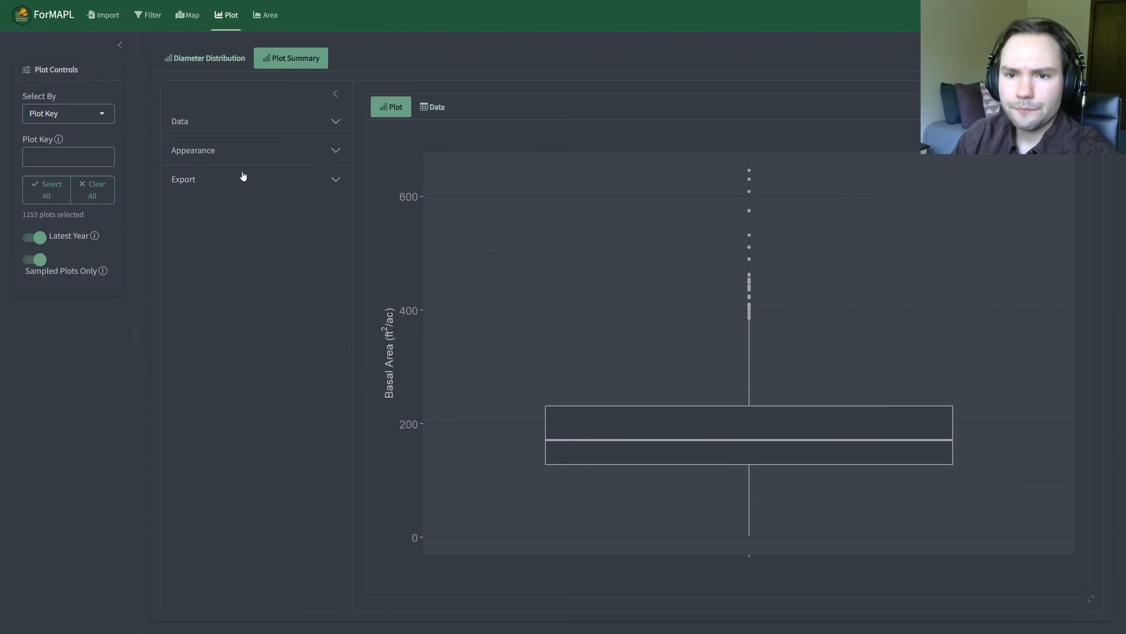
pyautogui.click(259, 119)
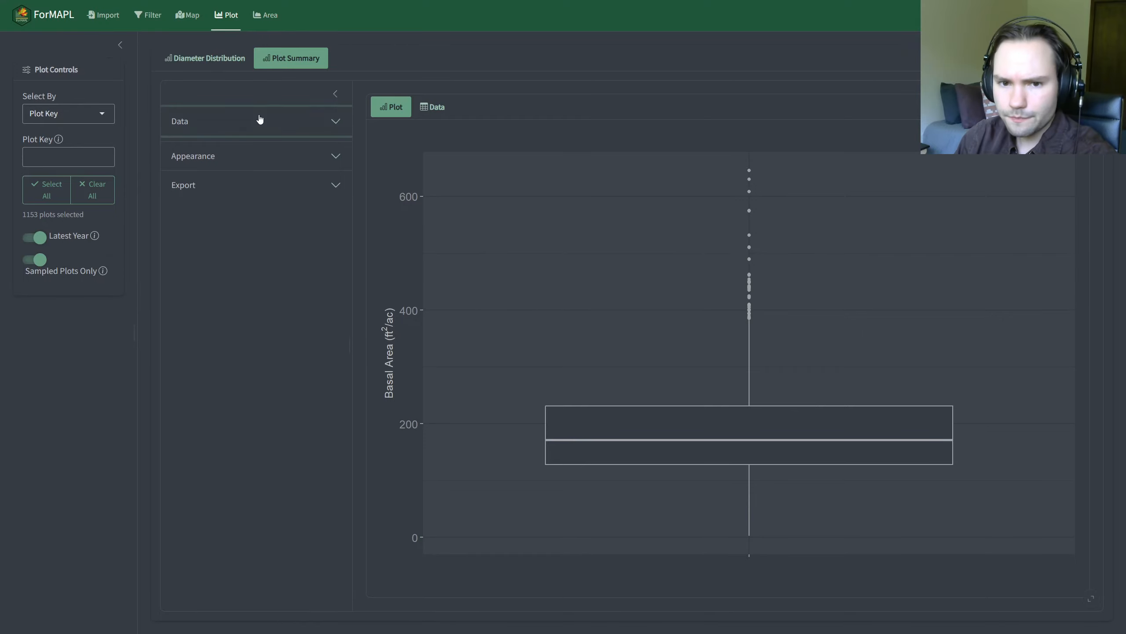
pyautogui.click(38, 267)
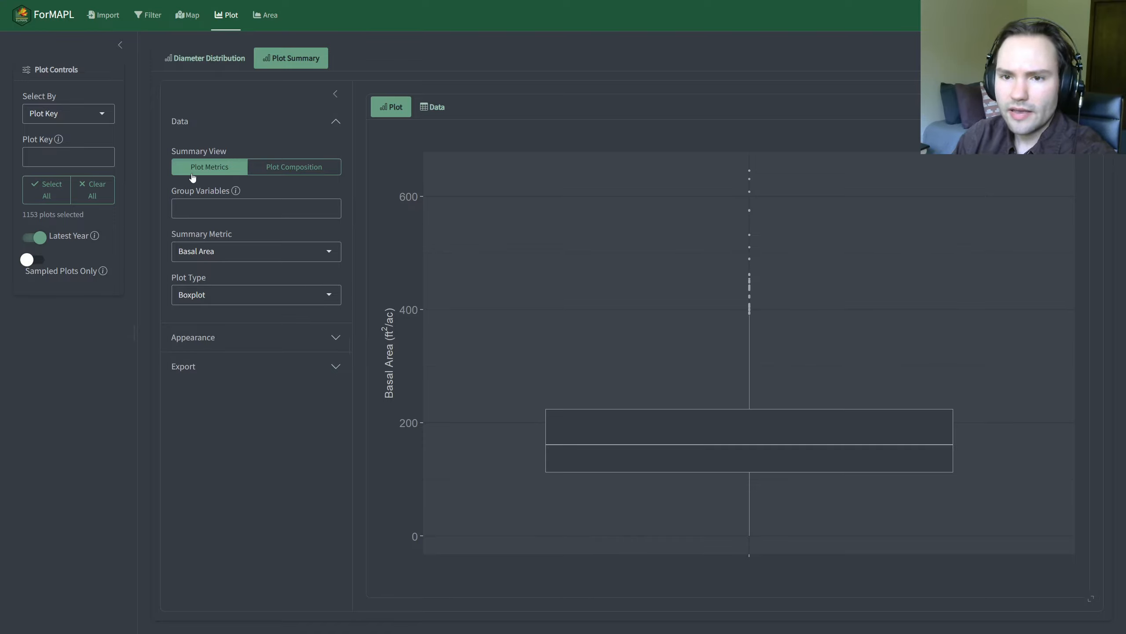
# Step: Review the available Summary Metric and Plot Type options for the plot summary, keeping Basal Area and Boxplot
pyautogui.click(226, 252)
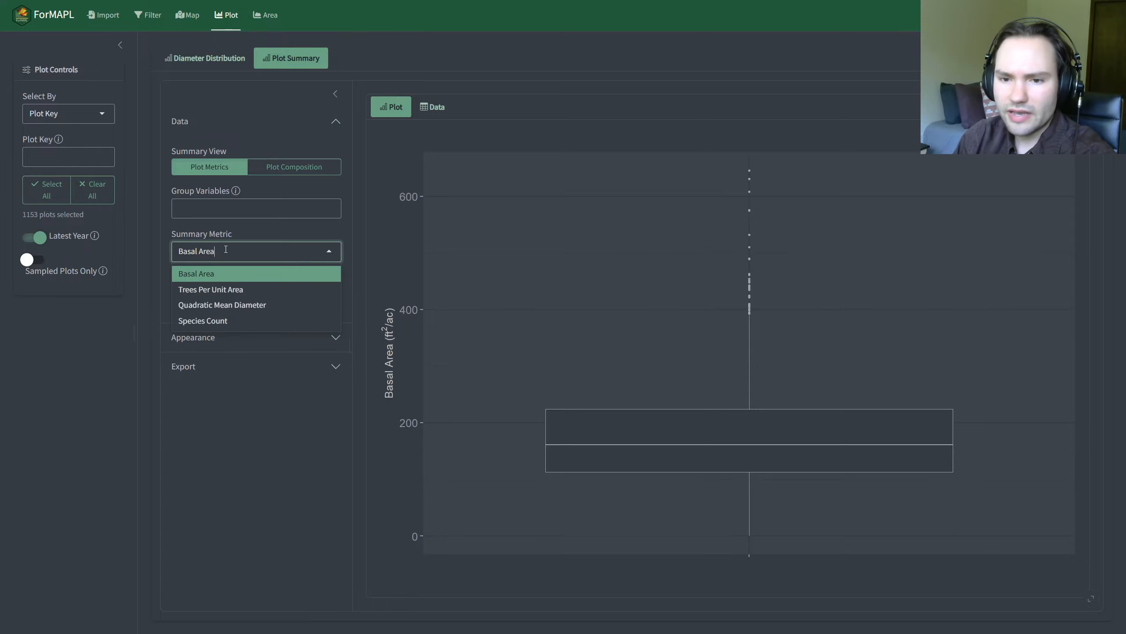
pyautogui.click(217, 251)
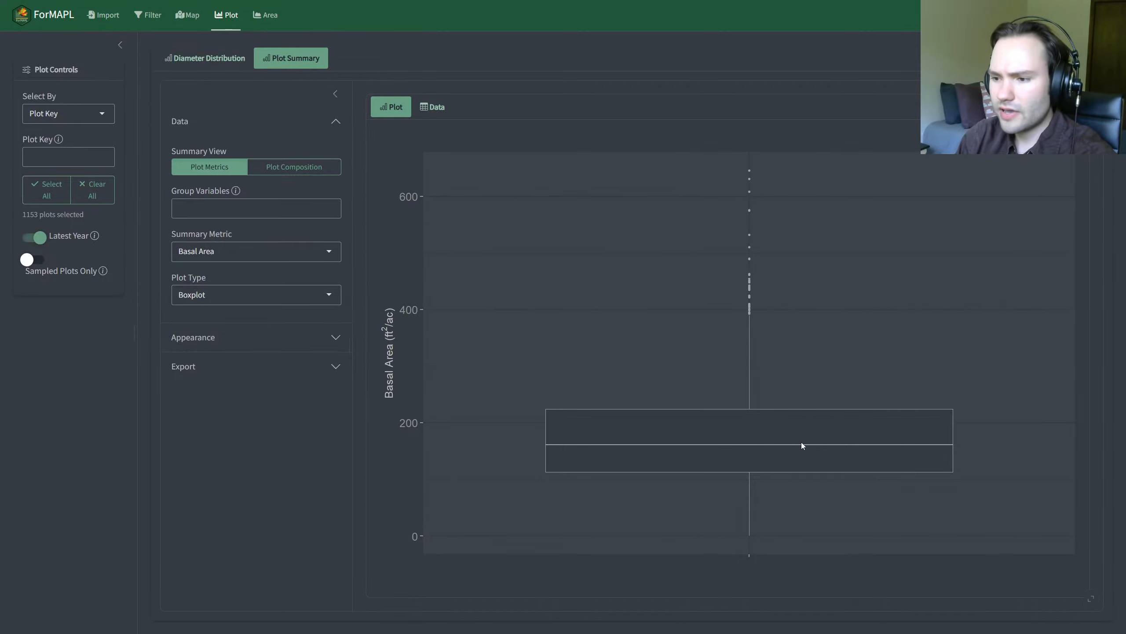
pyautogui.click(234, 297)
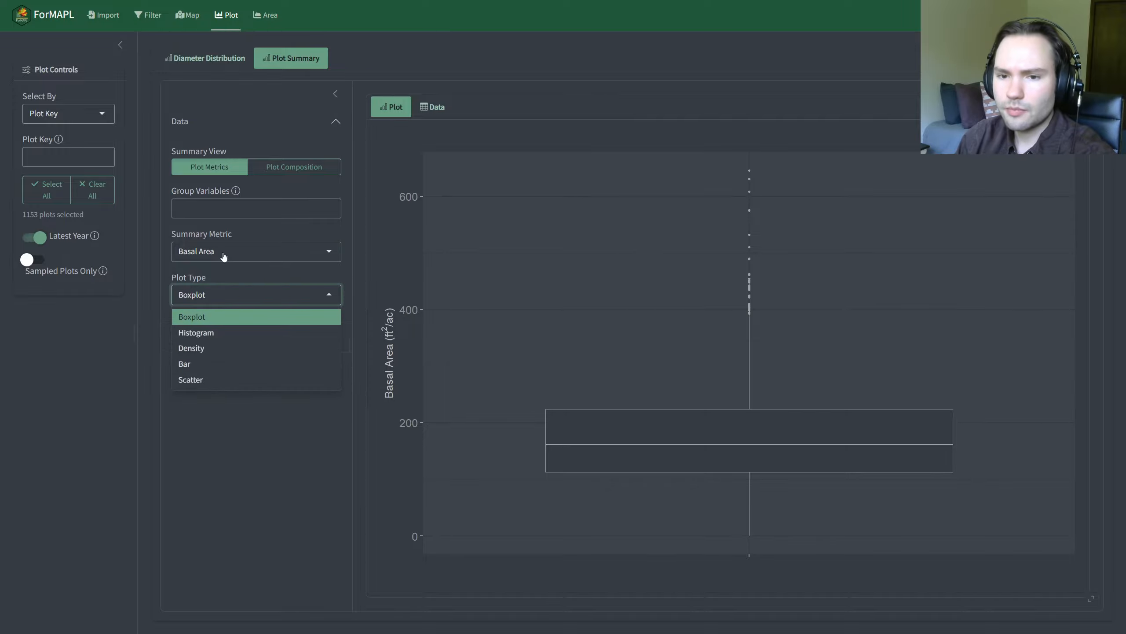
# Step: Try Trees Per Unit Area, Quadratic Mean Diameter and Species Count as the summary metric, and settle on Quadratic Mean Diameter
pyautogui.click(224, 257)
pyautogui.click(236, 288)
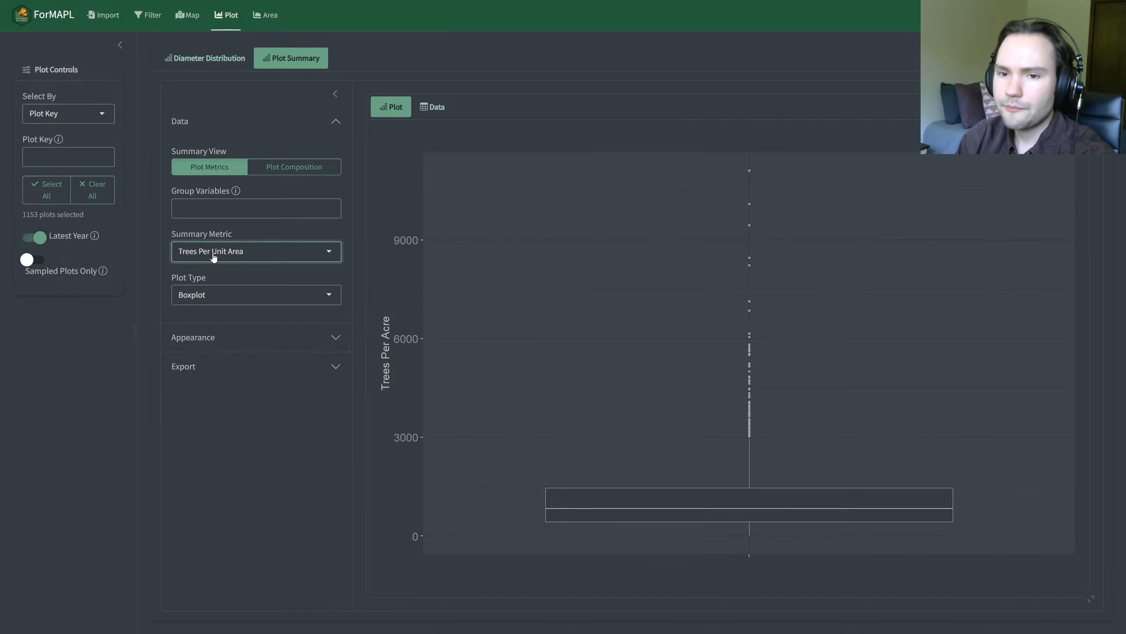
pyautogui.click(214, 258)
pyautogui.click(234, 310)
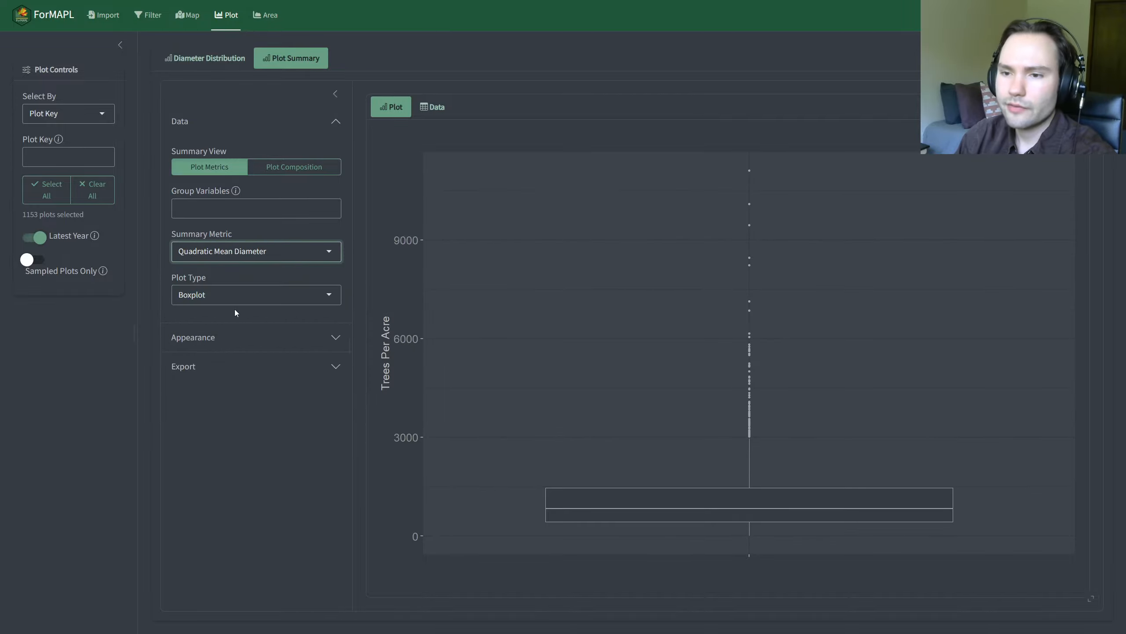
pyautogui.click(236, 254)
pyautogui.click(255, 322)
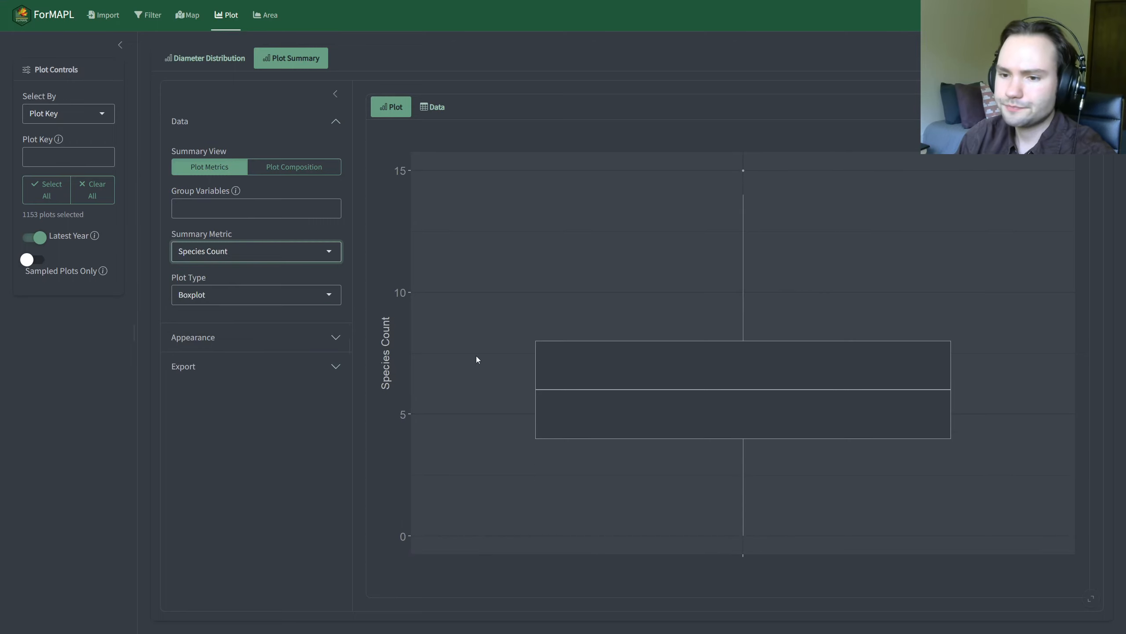
pyautogui.click(245, 257)
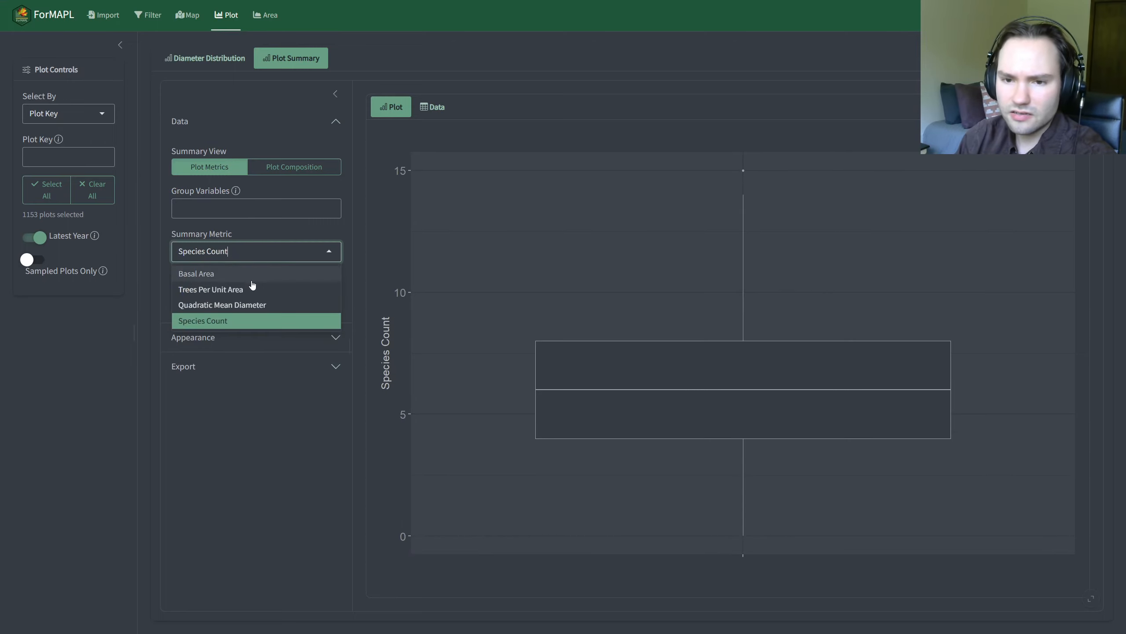
pyautogui.click(261, 305)
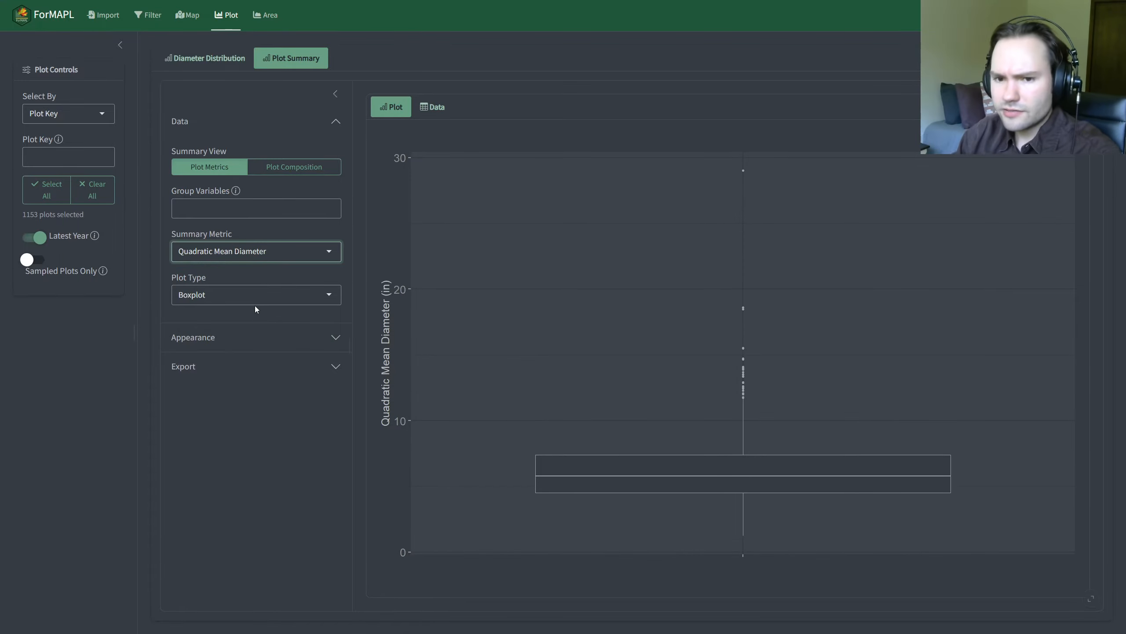
# Step: Try the Histogram, Density, Bar and Scatter plot types for the quadratic mean diameter summary, and return to Boxplot
pyautogui.click(246, 302)
pyautogui.click(250, 333)
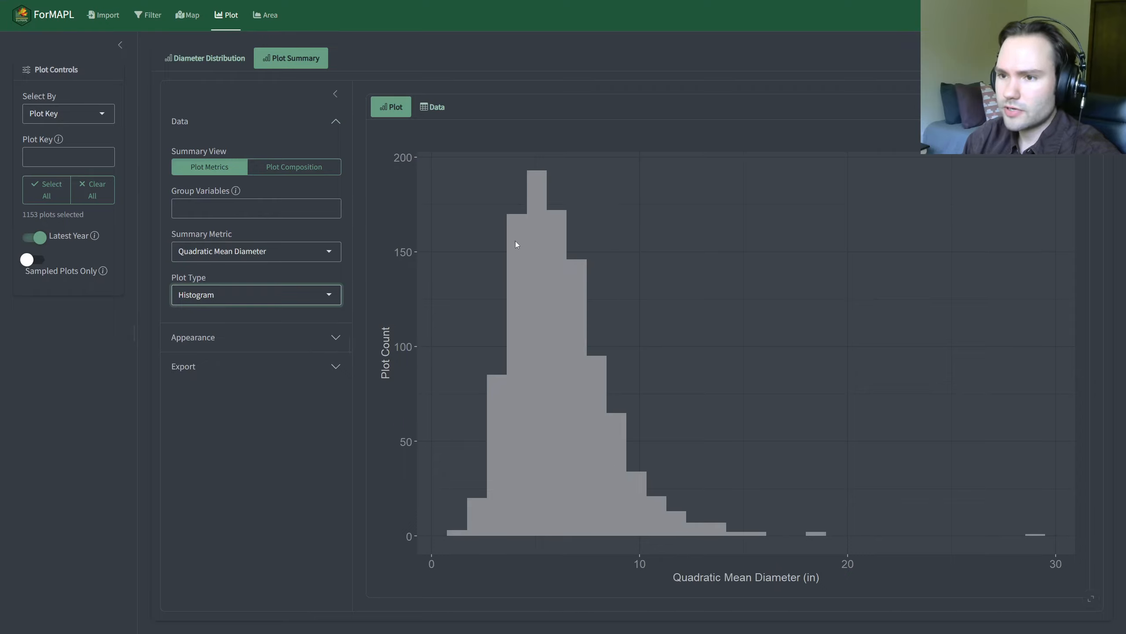
pyautogui.click(218, 290)
pyautogui.click(248, 349)
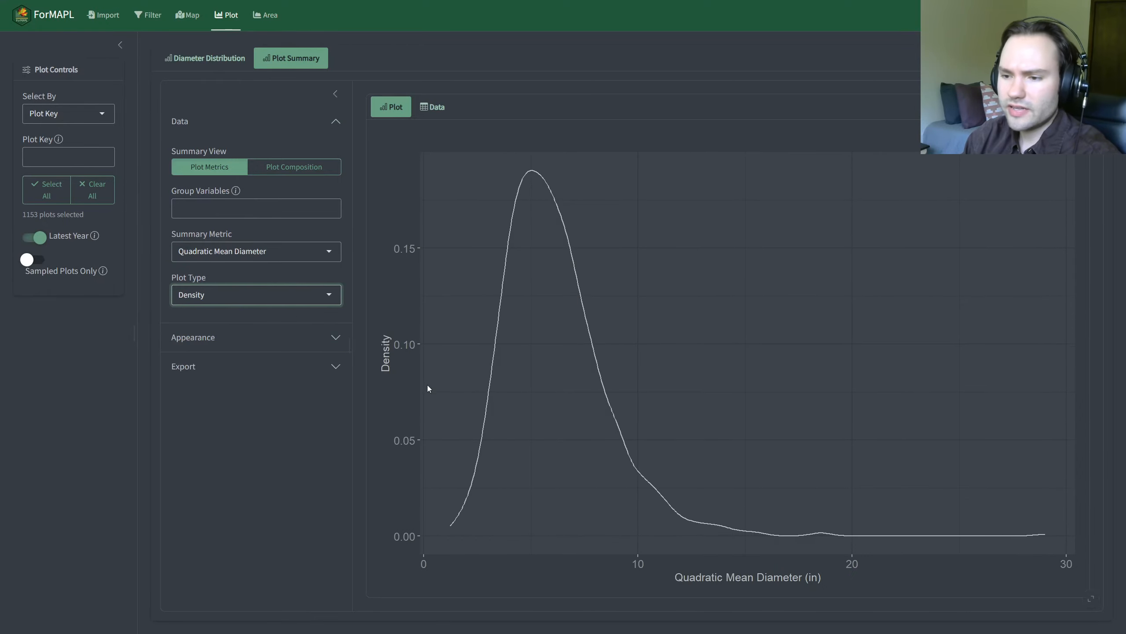
pyautogui.click(230, 295)
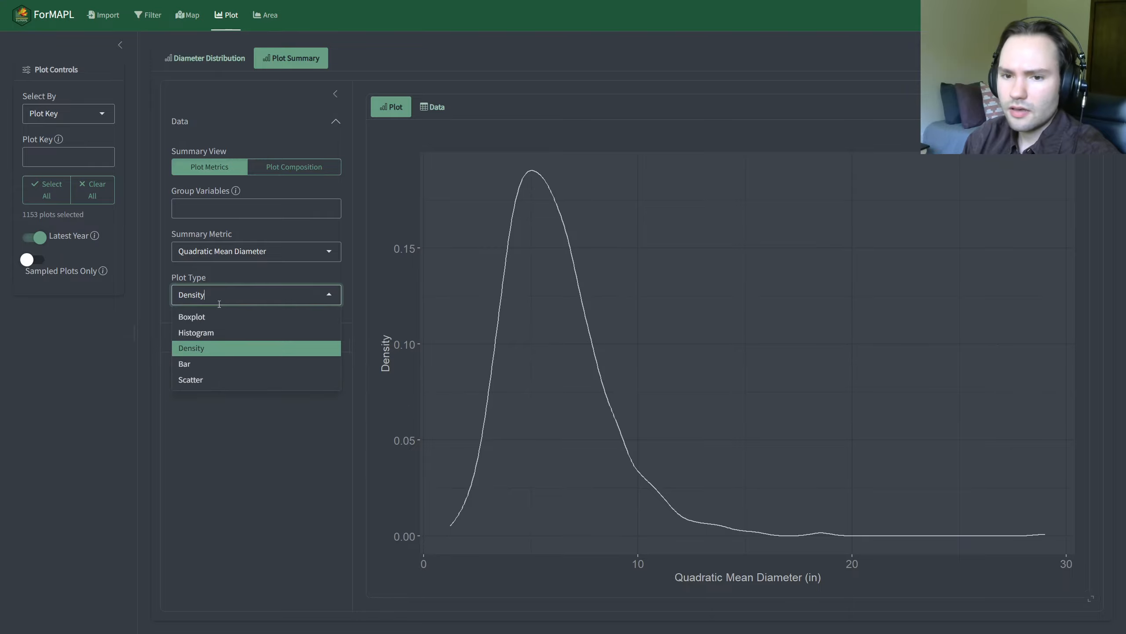
pyautogui.click(259, 366)
pyautogui.click(190, 300)
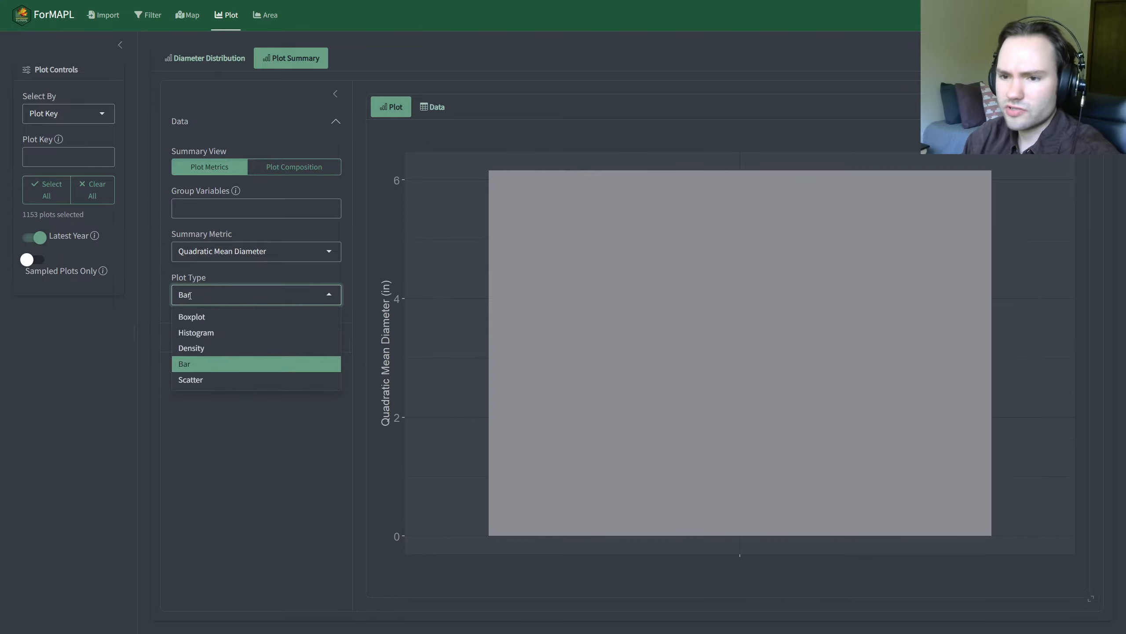
pyautogui.click(238, 380)
pyautogui.click(227, 295)
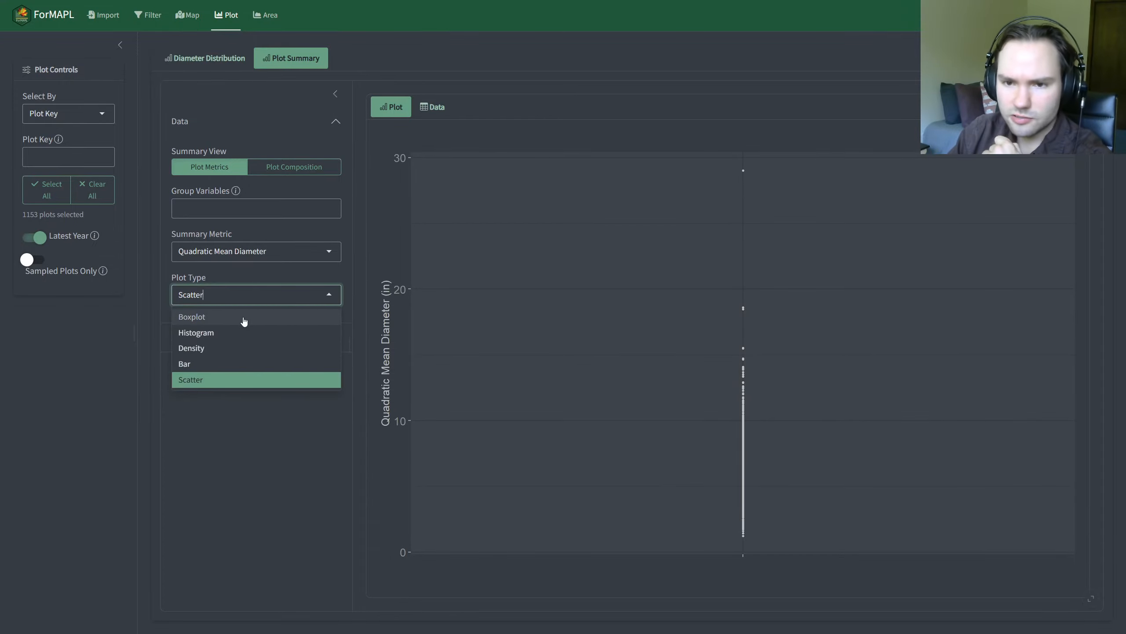
pyautogui.click(229, 318)
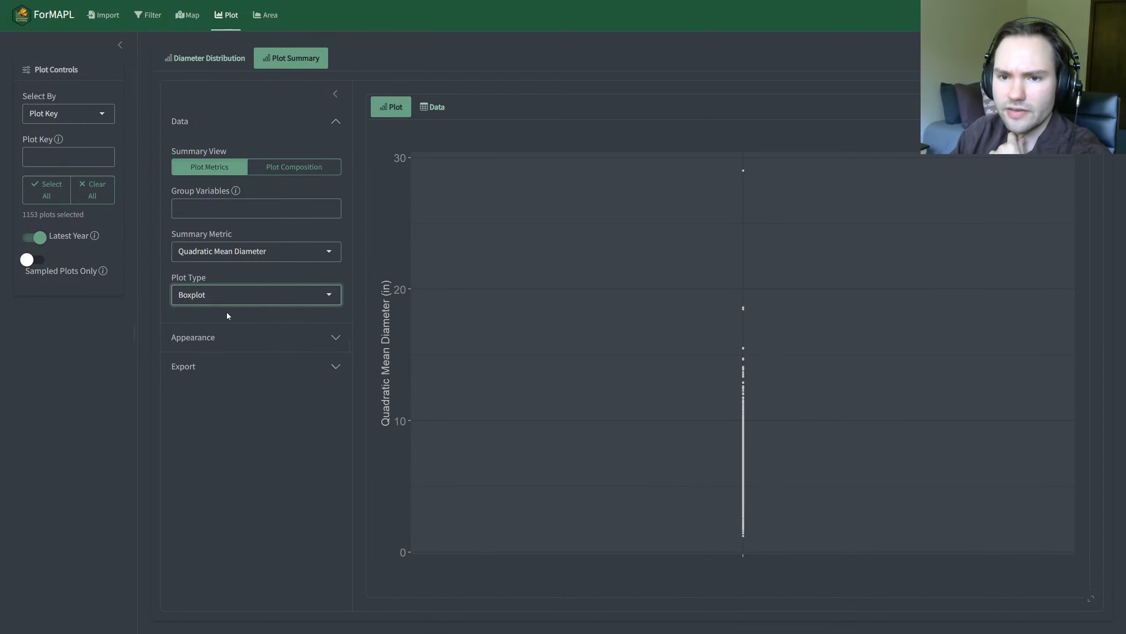
# Step: Group the plot summary by OWNGRPCD and set OWNGRPCD as the X variable of the boxplot
pyautogui.click(224, 209)
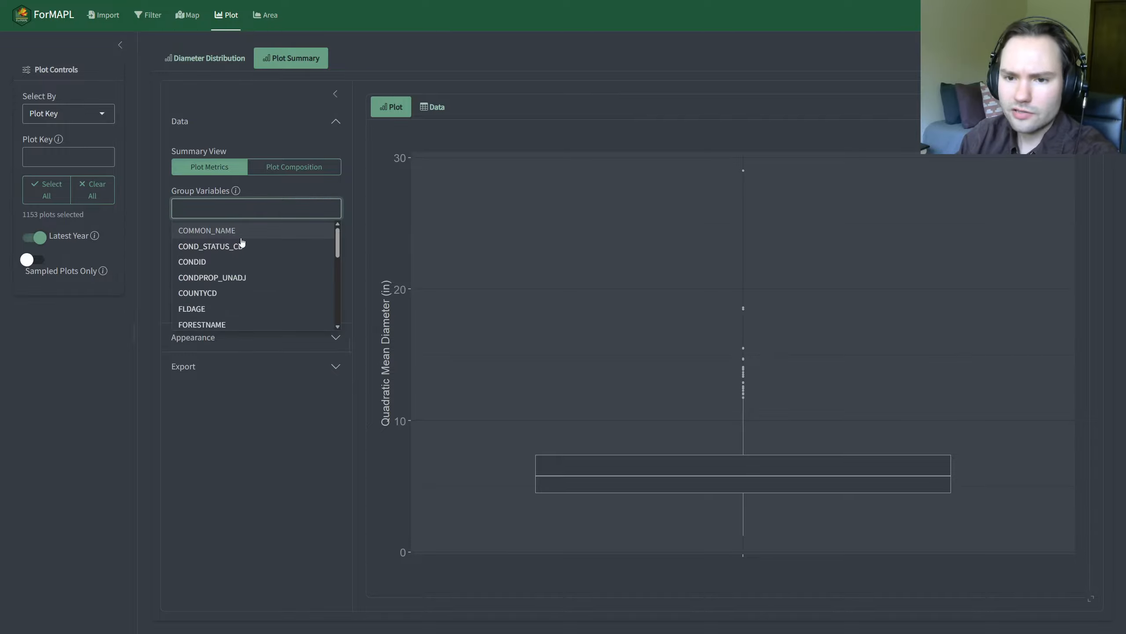
pyautogui.scroll(-2, 233, 276)
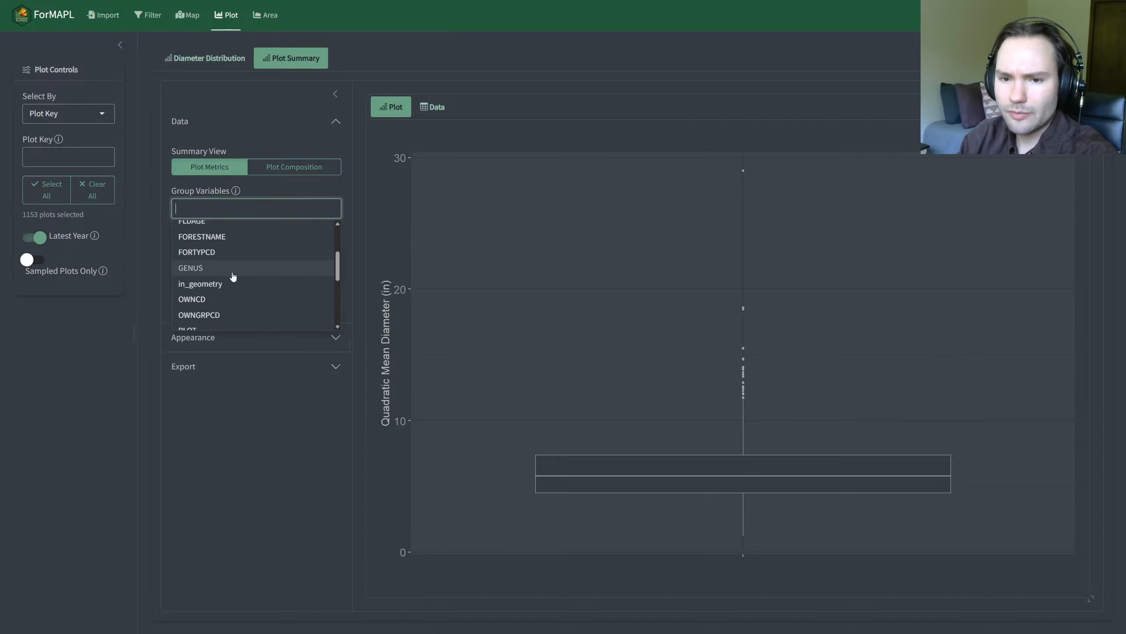
pyautogui.scroll(2, 234, 277)
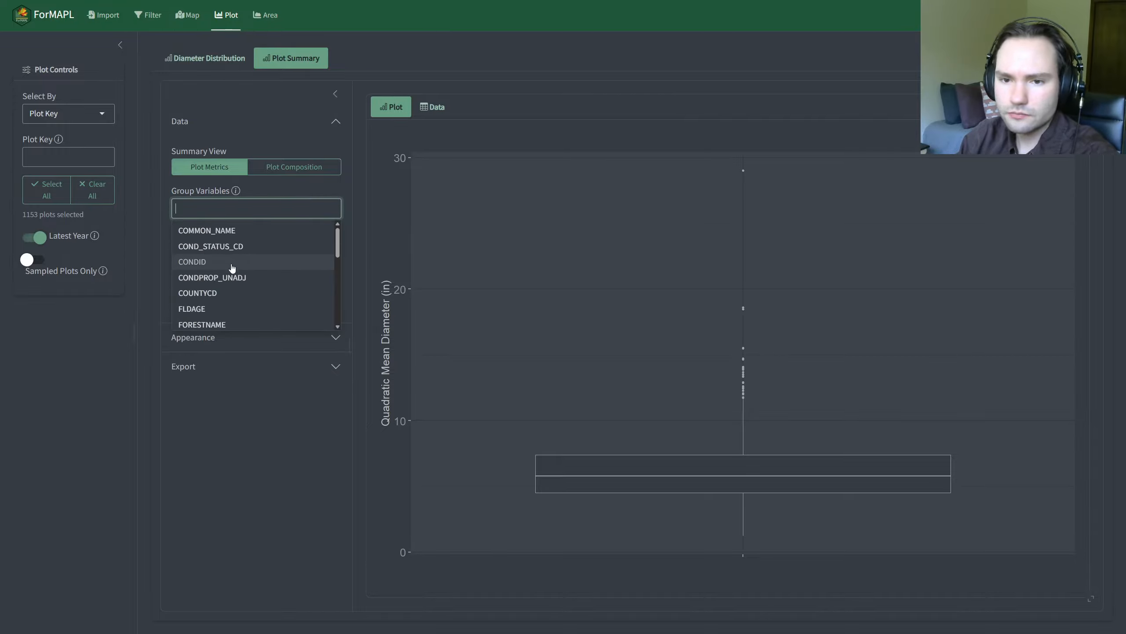
pyautogui.scroll(-5, 234, 266)
pyautogui.click(220, 236)
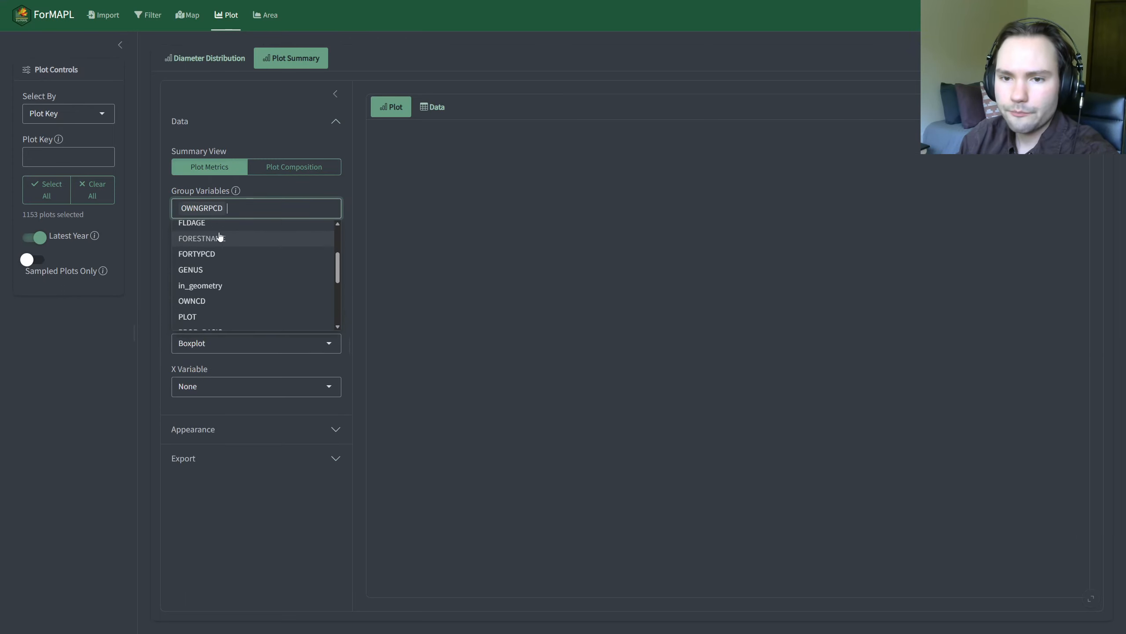
pyautogui.click(162, 224)
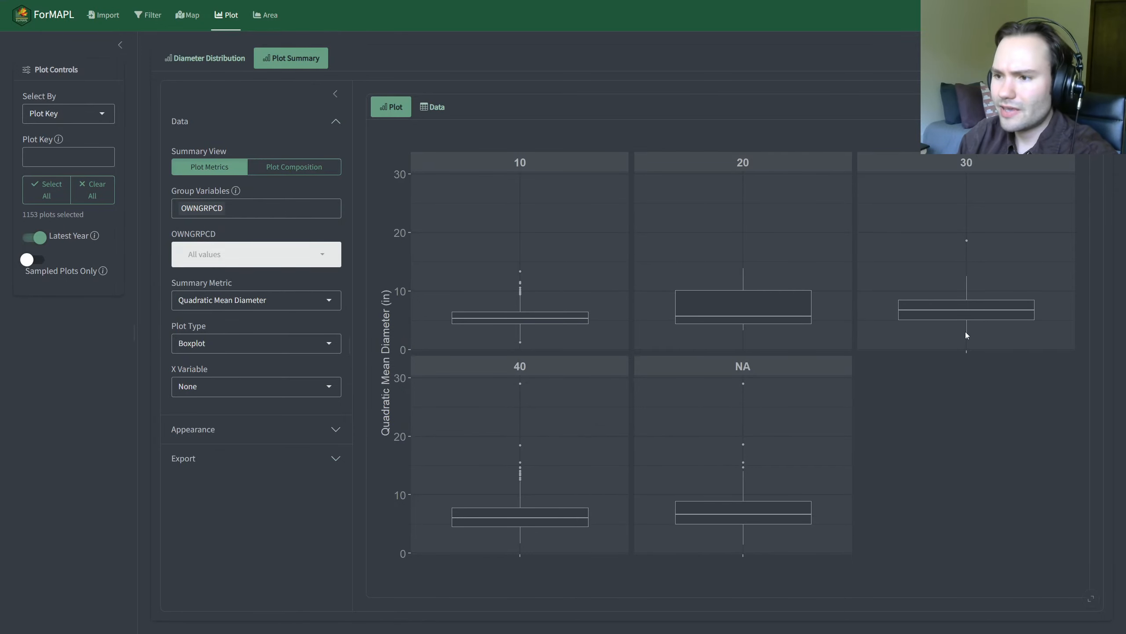
pyautogui.click(216, 387)
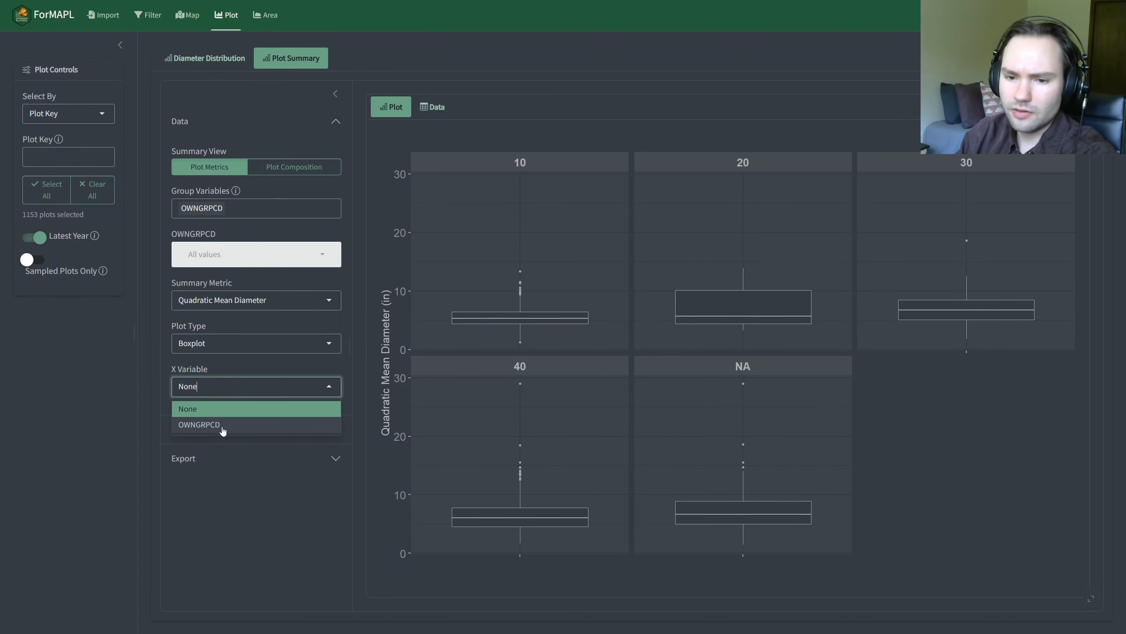
pyautogui.click(221, 426)
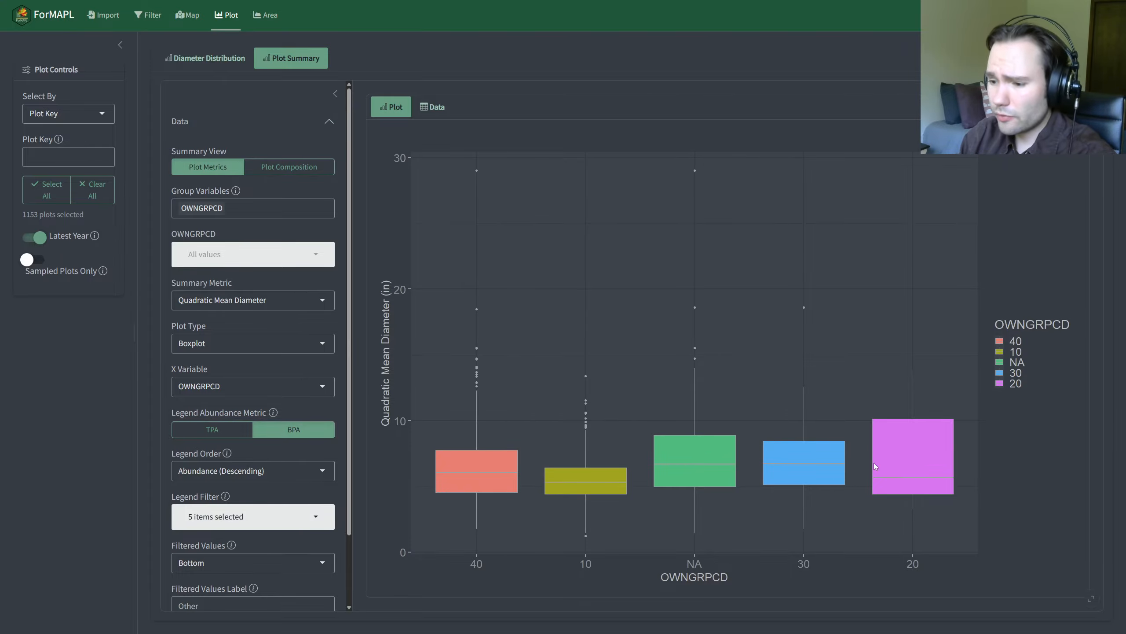
# Step: Try TPA as the legend abundance metric, switch back to BPA, and set the legend order to Abundance (Ascending)
pyautogui.scroll(-2, 212, 357)
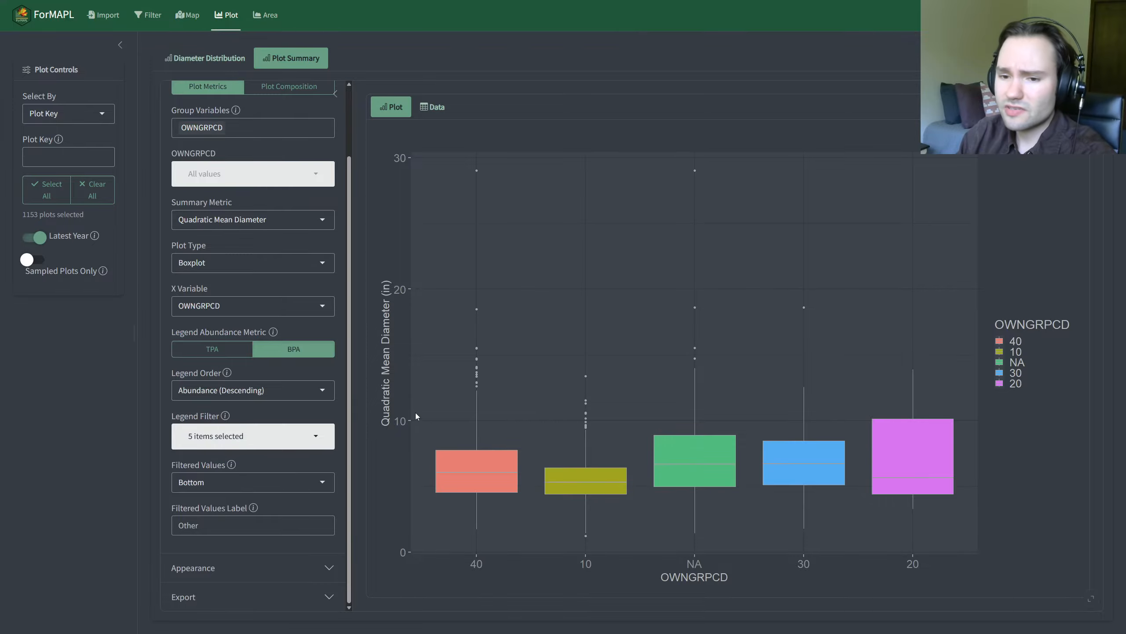
pyautogui.click(235, 354)
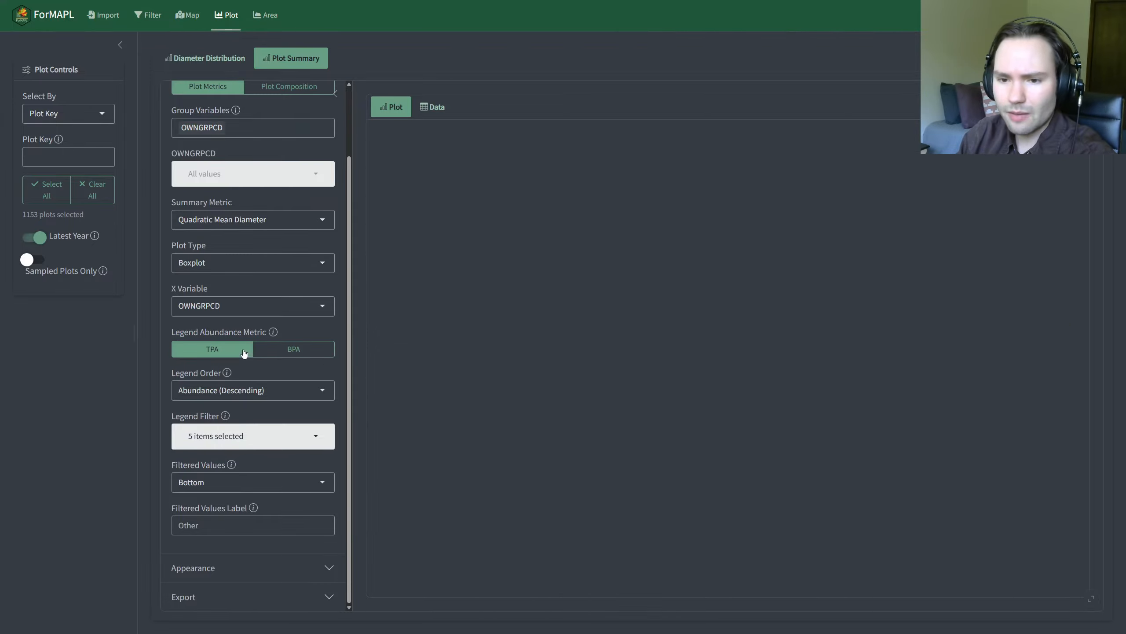
pyautogui.click(278, 351)
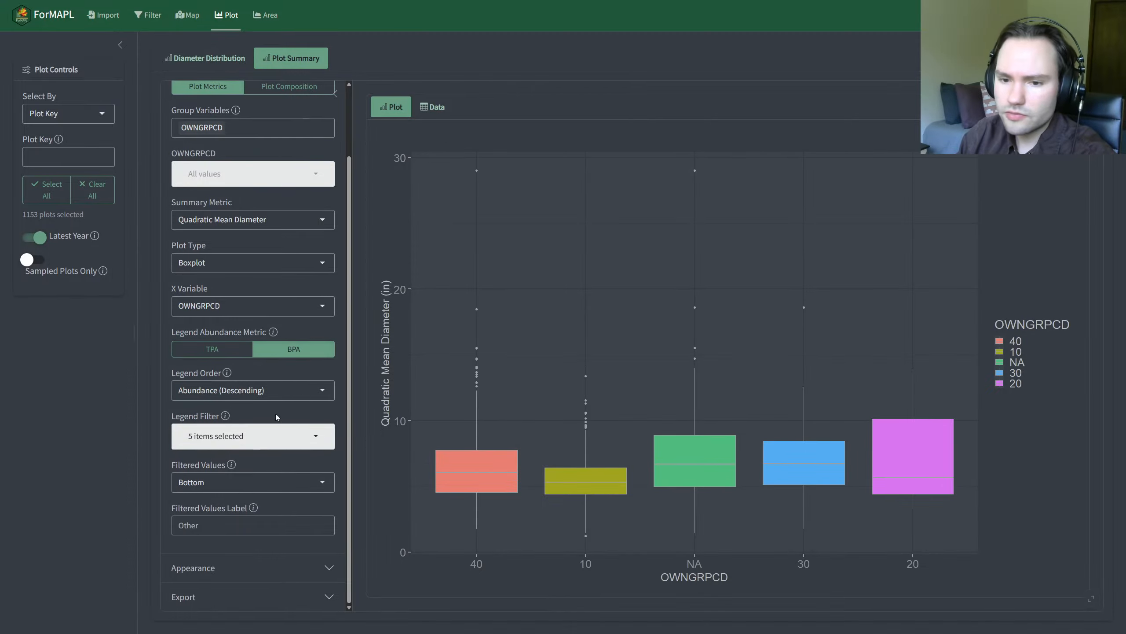
pyautogui.click(266, 390)
pyautogui.click(111, 418)
pyautogui.click(245, 382)
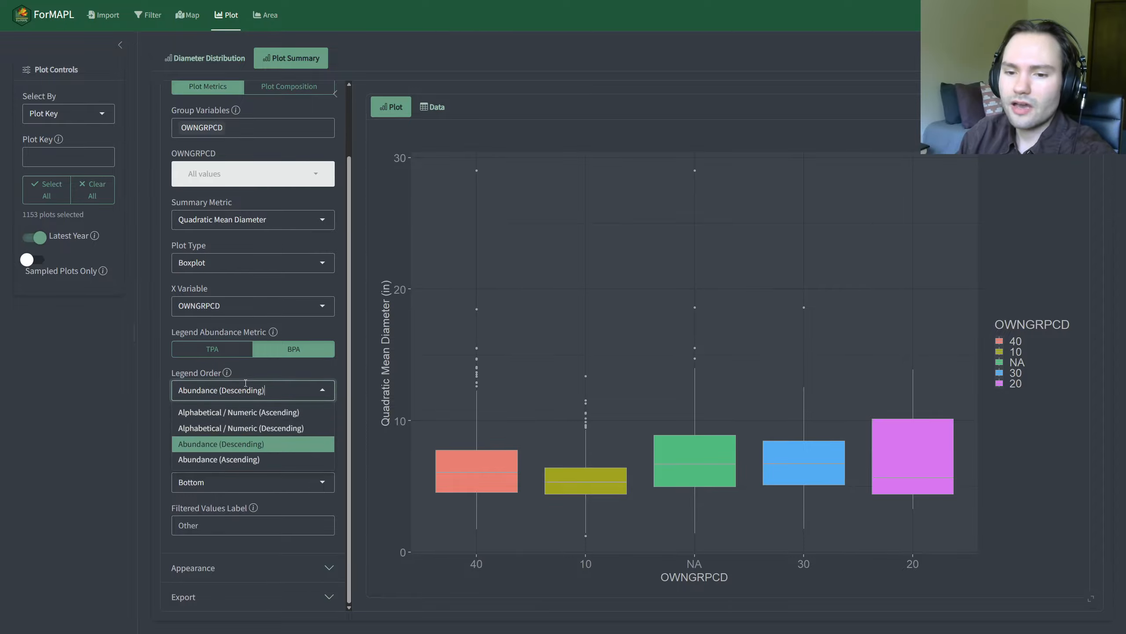
pyautogui.click(243, 460)
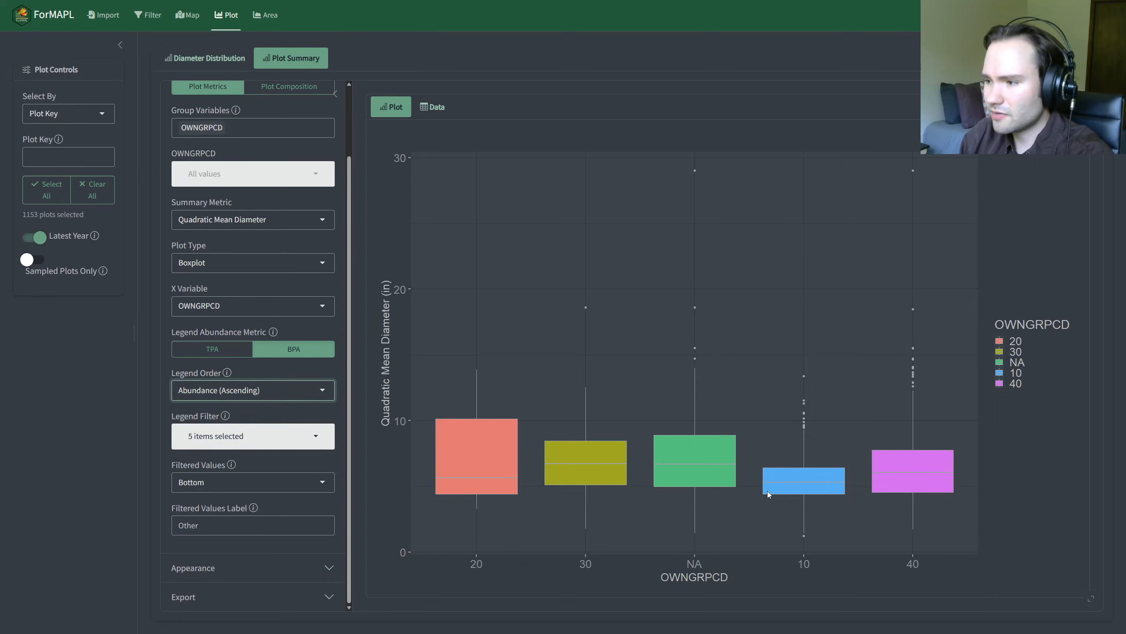
# Step: Try filtering NA, 30, 10 and 20 out of the OWNGRPCD legend, and reselect all legend values
pyautogui.click(204, 439)
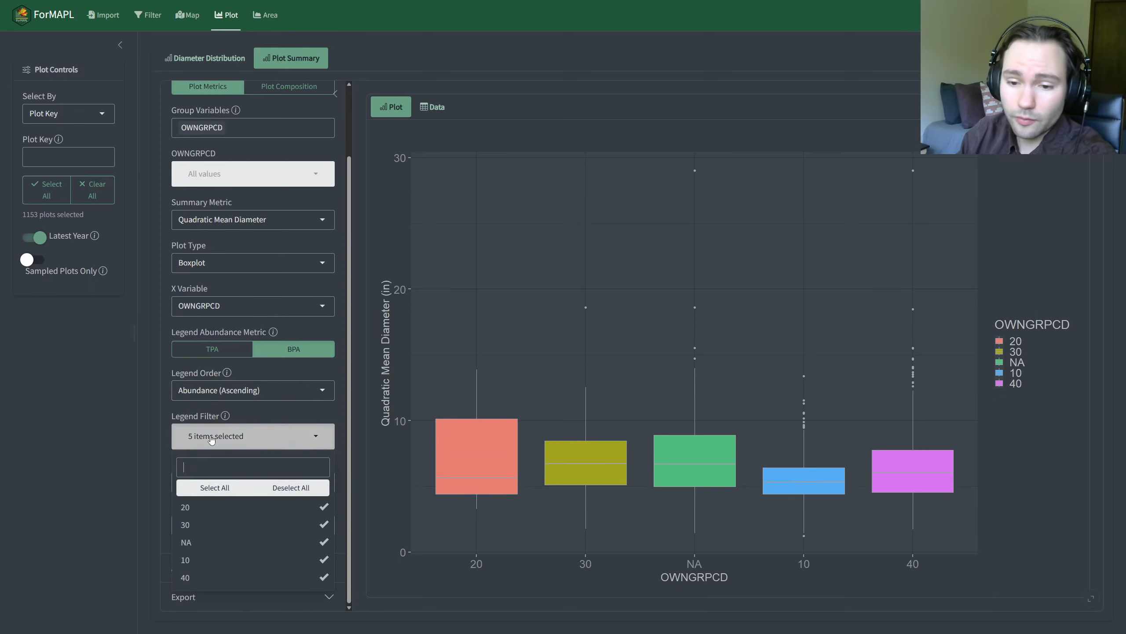
pyautogui.click(217, 542)
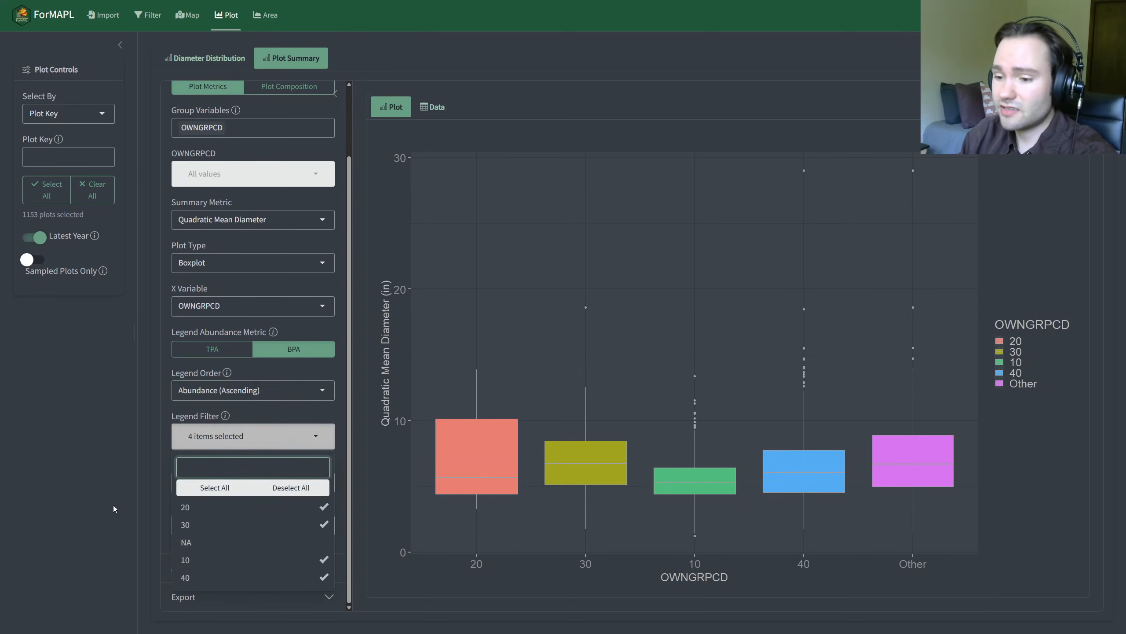
pyautogui.click(228, 542)
pyautogui.click(226, 541)
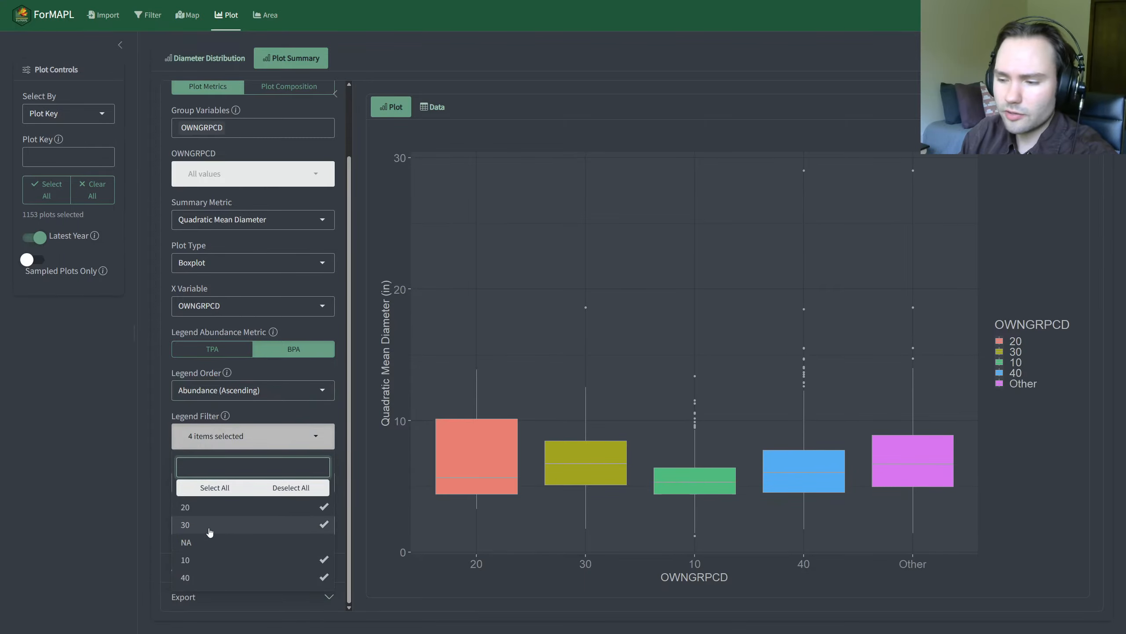
pyautogui.click(209, 525)
pyautogui.click(239, 561)
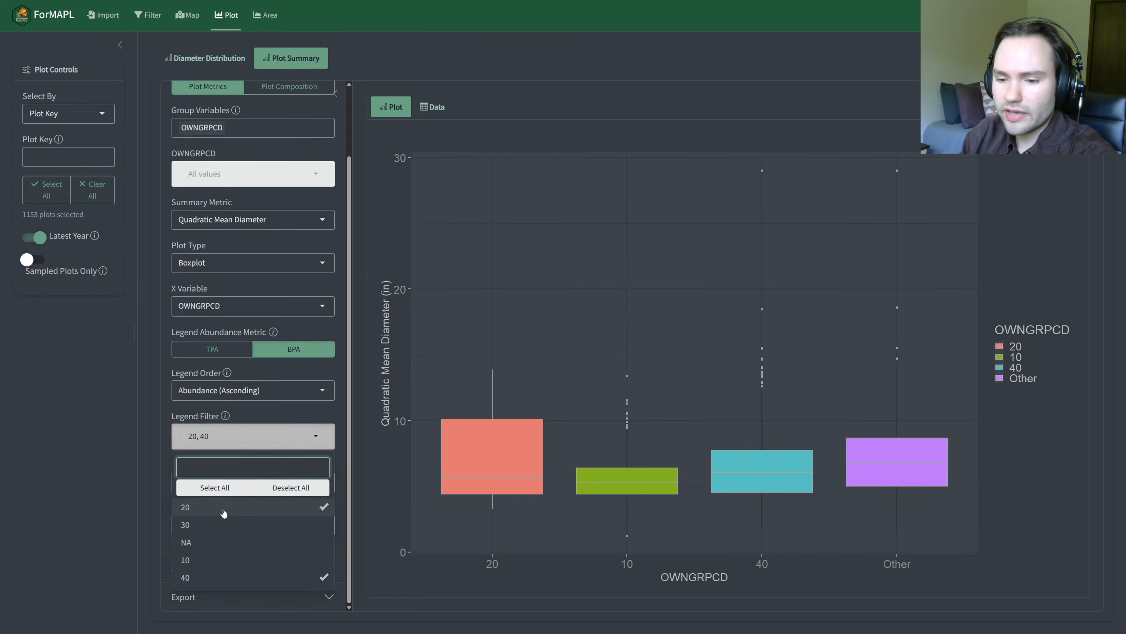
pyautogui.click(224, 512)
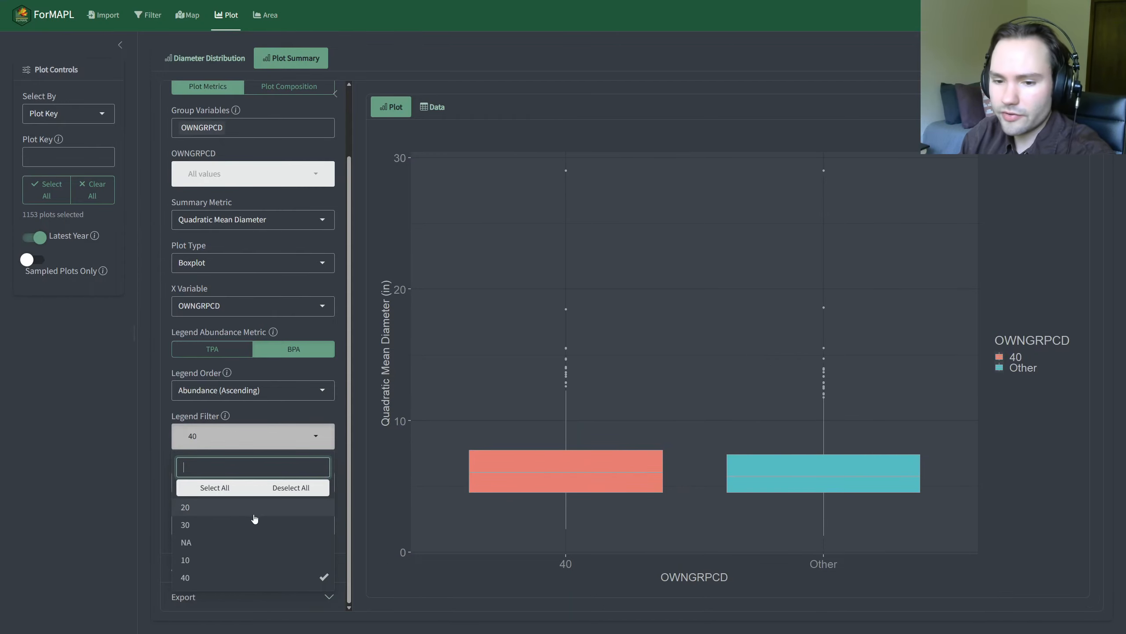
pyautogui.click(285, 490)
pyautogui.click(234, 488)
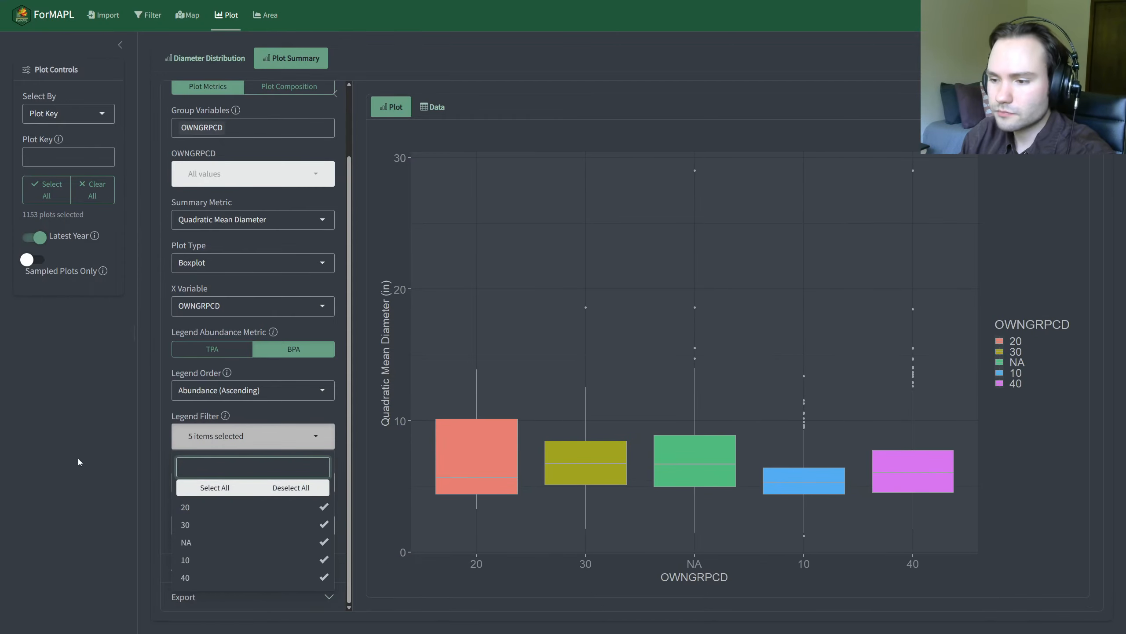
pyautogui.click(78, 458)
# Step: Review the Filtered Values placement options and label without changing them, and expand the Appearance settings to look through them
pyautogui.click(251, 482)
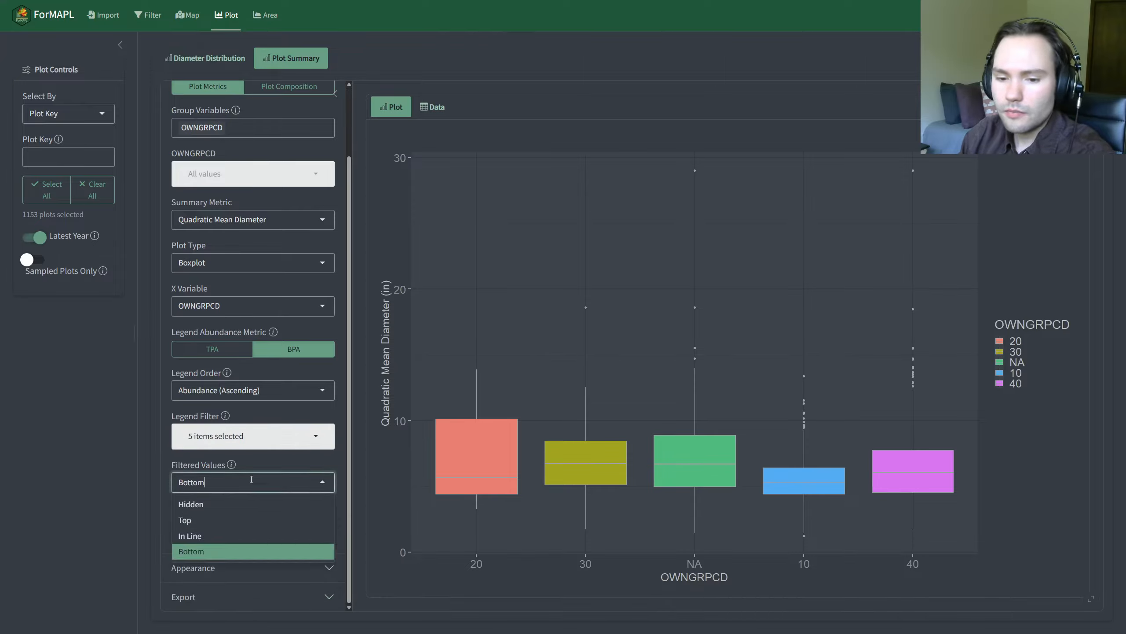
pyautogui.click(89, 465)
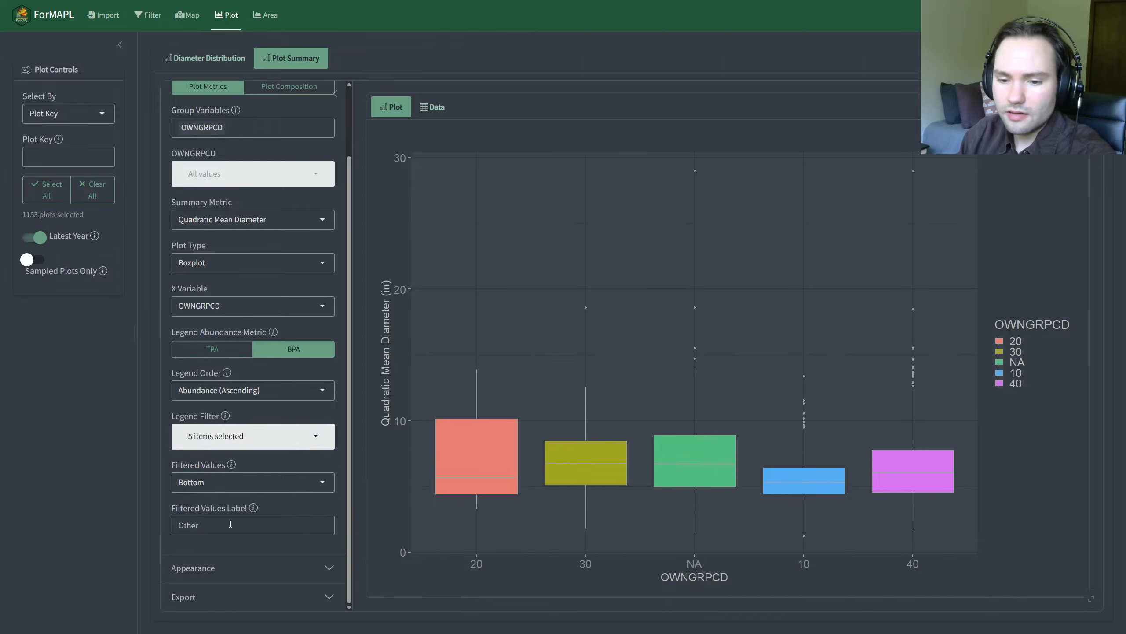
pyautogui.click(231, 524)
pyautogui.click(105, 479)
pyautogui.scroll(3, 235, 390)
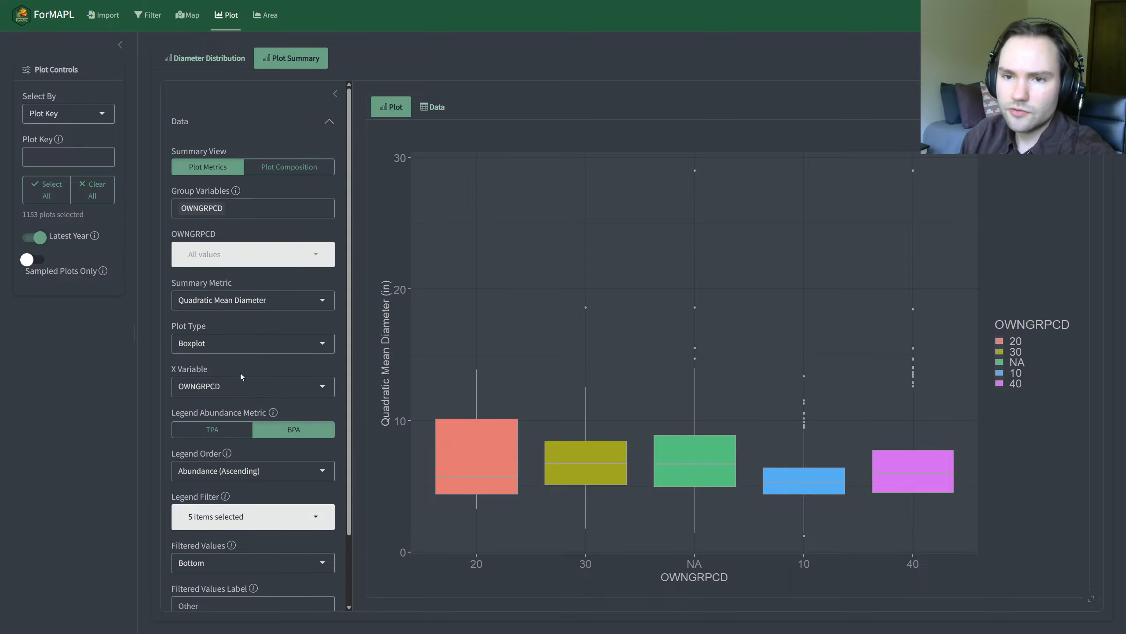
pyautogui.scroll(-2, 248, 384)
pyautogui.scroll(2, 260, 395)
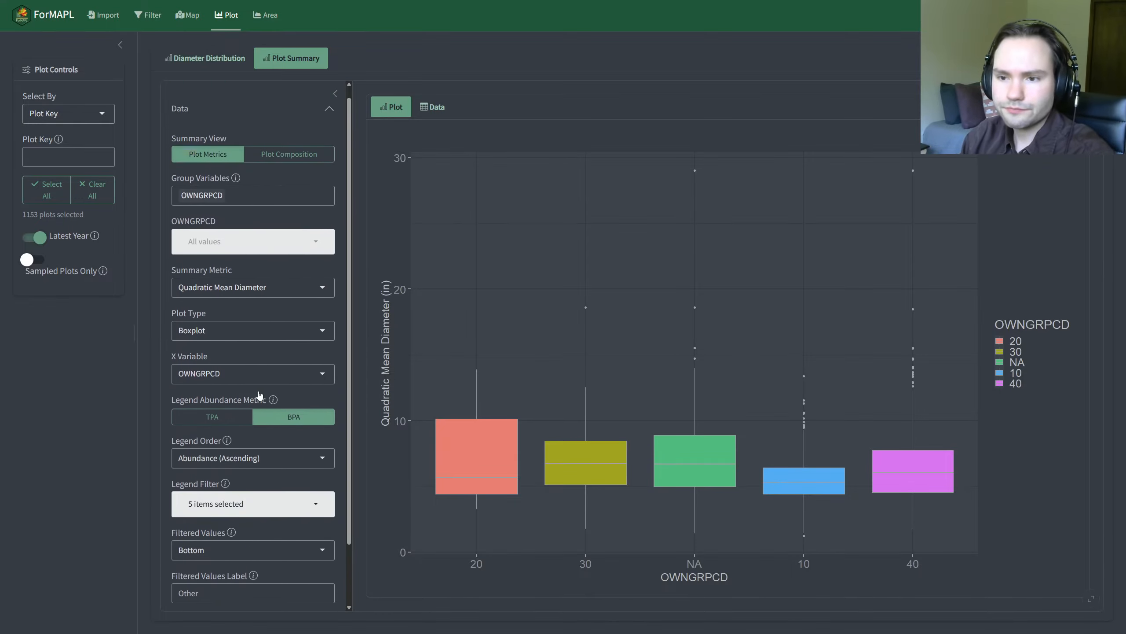
pyautogui.scroll(-2, 259, 399)
pyautogui.click(231, 567)
pyautogui.scroll(-5, 218, 311)
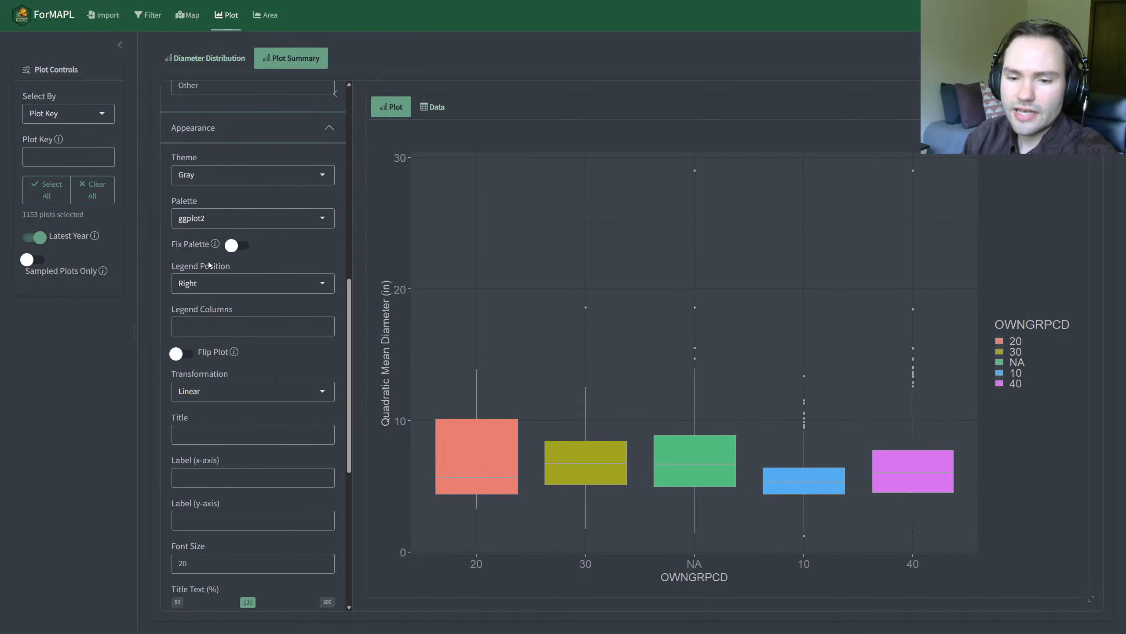
pyautogui.scroll(10, 251, 460)
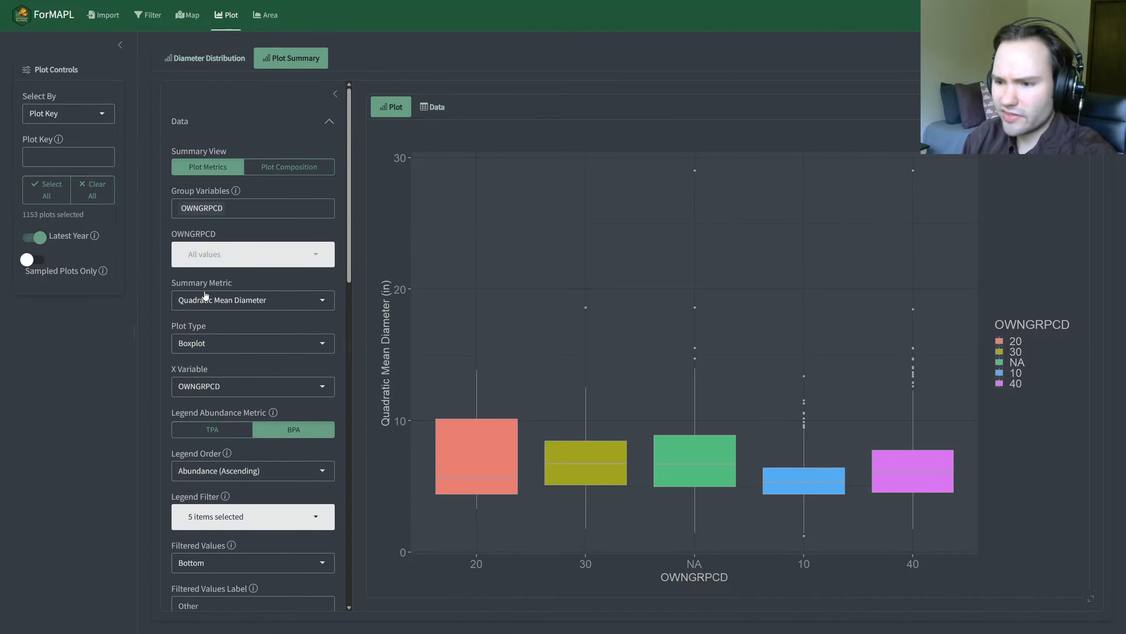
# Step: Look through the available group variables, keeping only OWNGRPCD, and try the Histogram plot type for Quadratic Mean Diameter
pyautogui.click(252, 208)
pyautogui.scroll(-2, 239, 292)
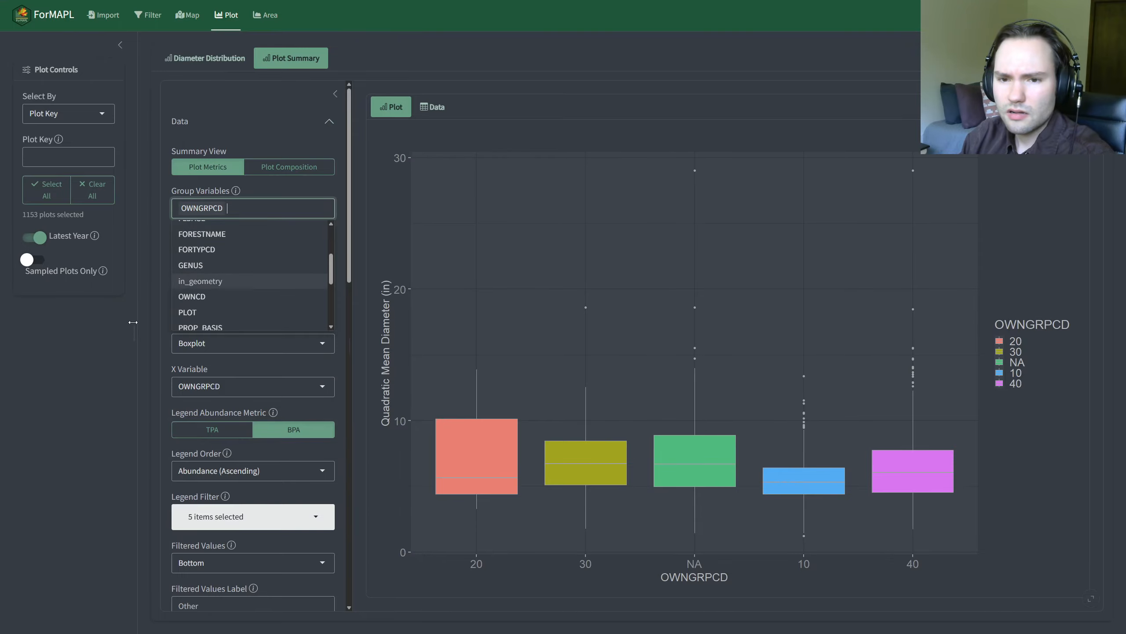
pyautogui.click(199, 359)
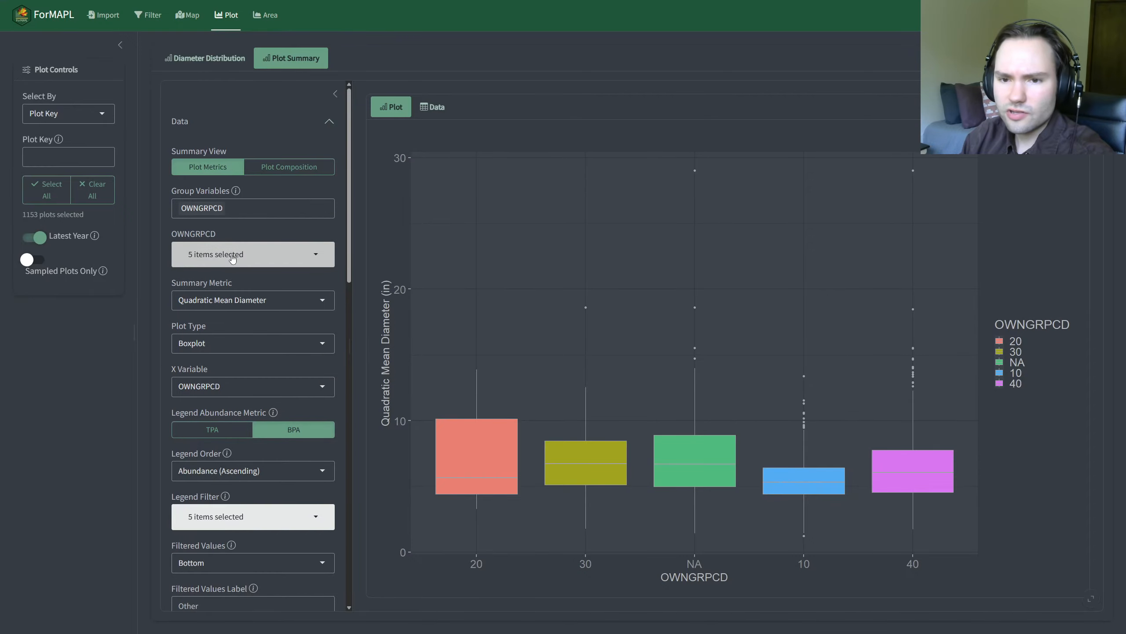
pyautogui.click(237, 342)
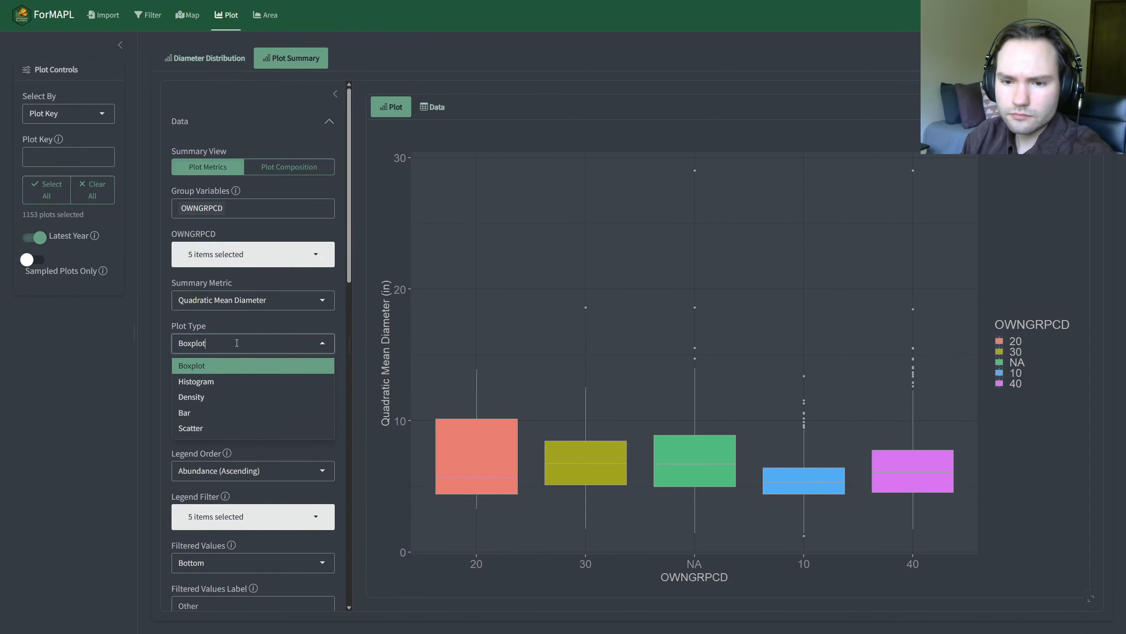
pyautogui.click(239, 381)
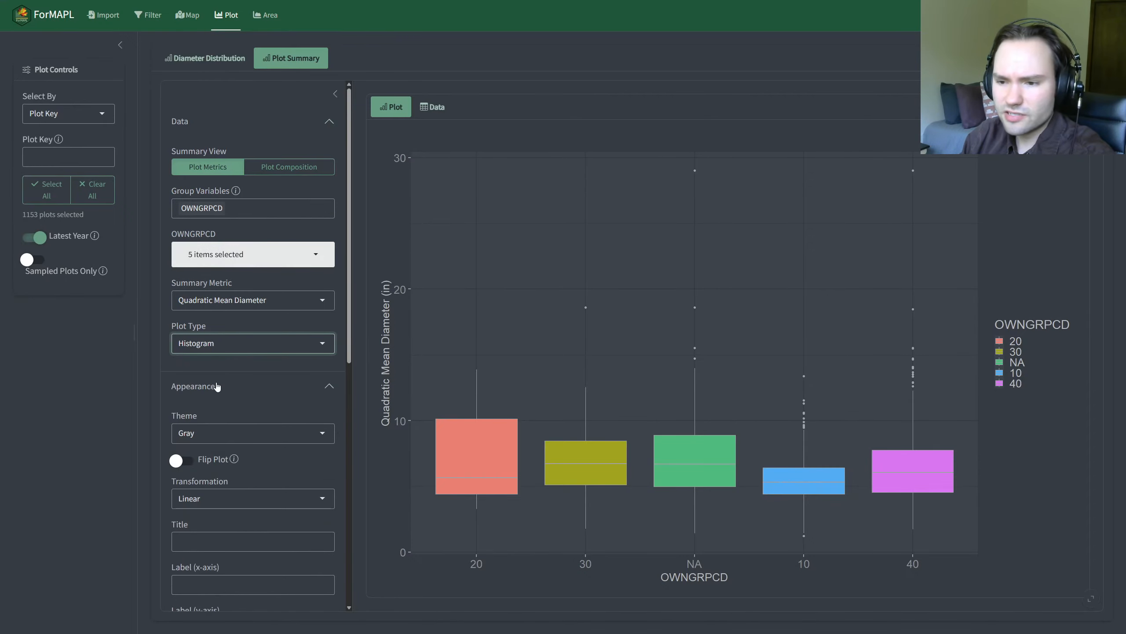
# Step: Review the summary metric options, keep Quadratic Mean Diameter, and change the plot type to Density
pyautogui.click(288, 302)
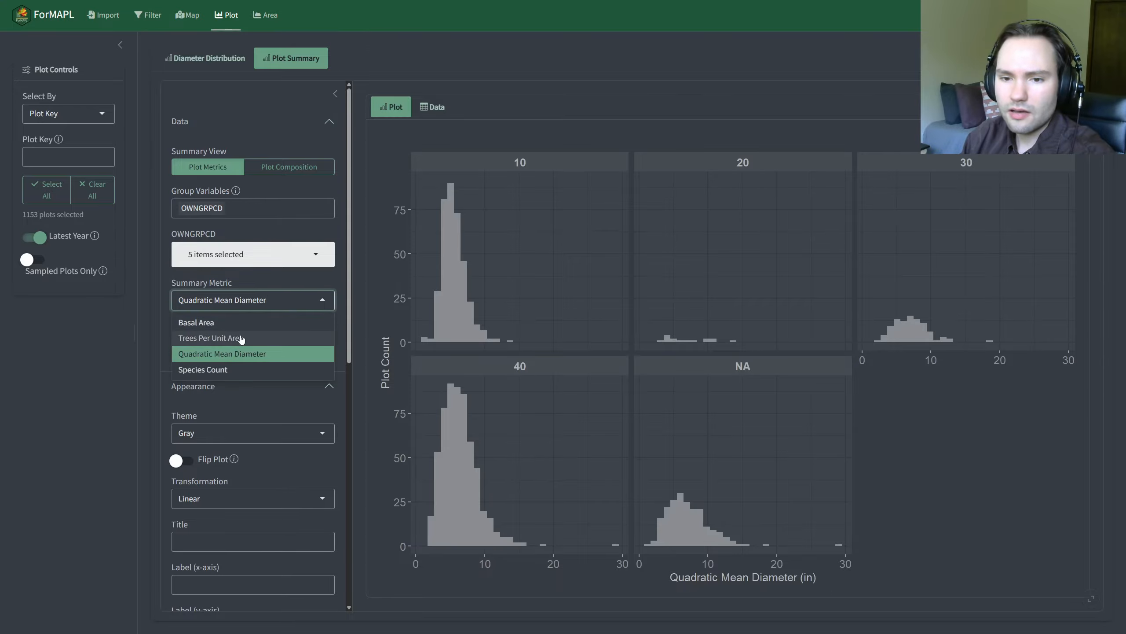
pyautogui.click(140, 322)
pyautogui.click(239, 343)
pyautogui.click(220, 396)
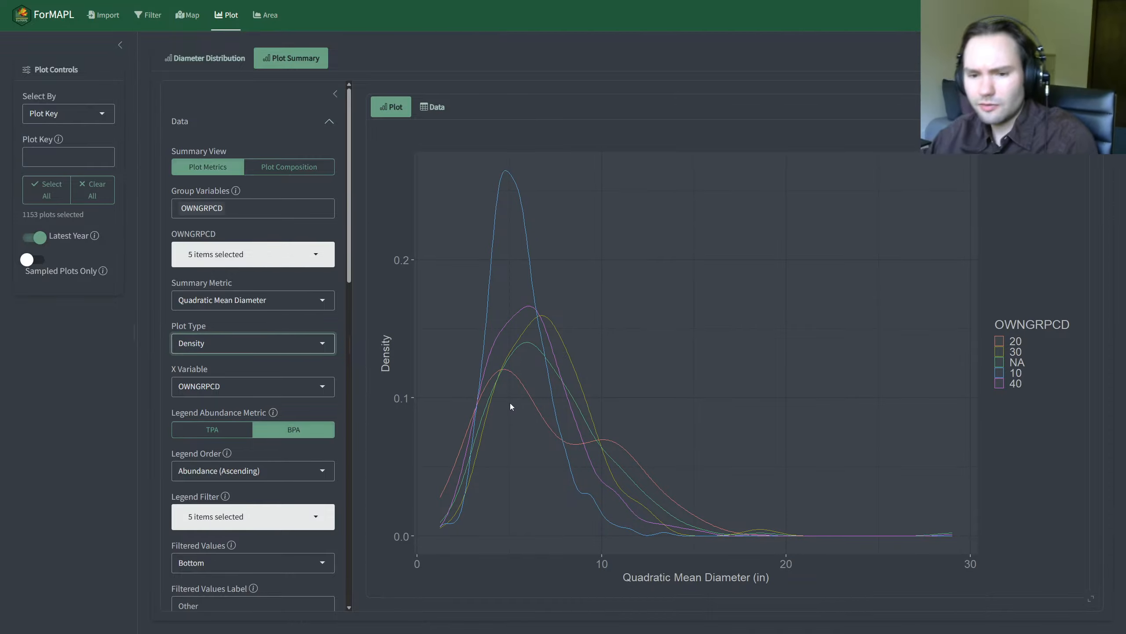
# Step: Try None as the density plot's X variable, and set it back to OWNGRPCD
pyautogui.click(263, 393)
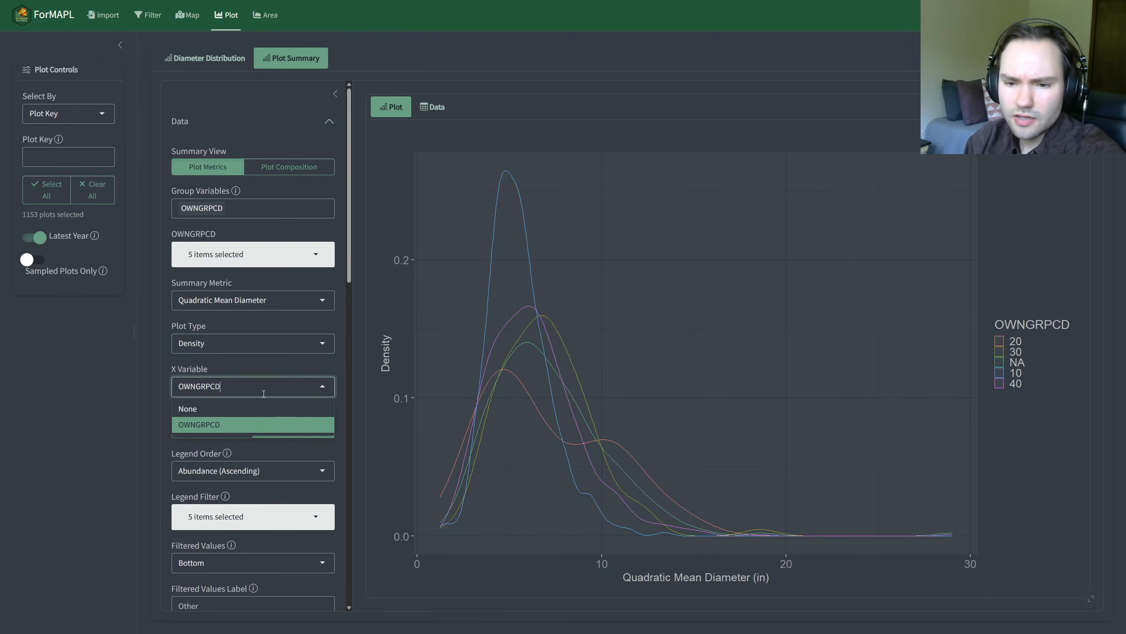
pyautogui.click(216, 408)
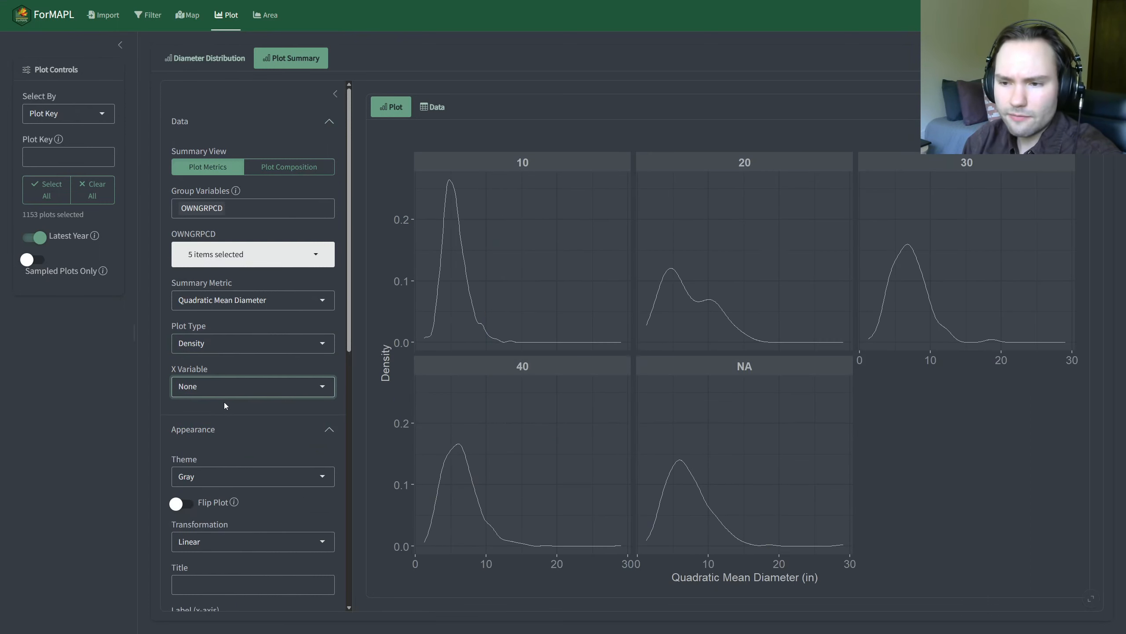
pyautogui.click(213, 382)
pyautogui.click(239, 424)
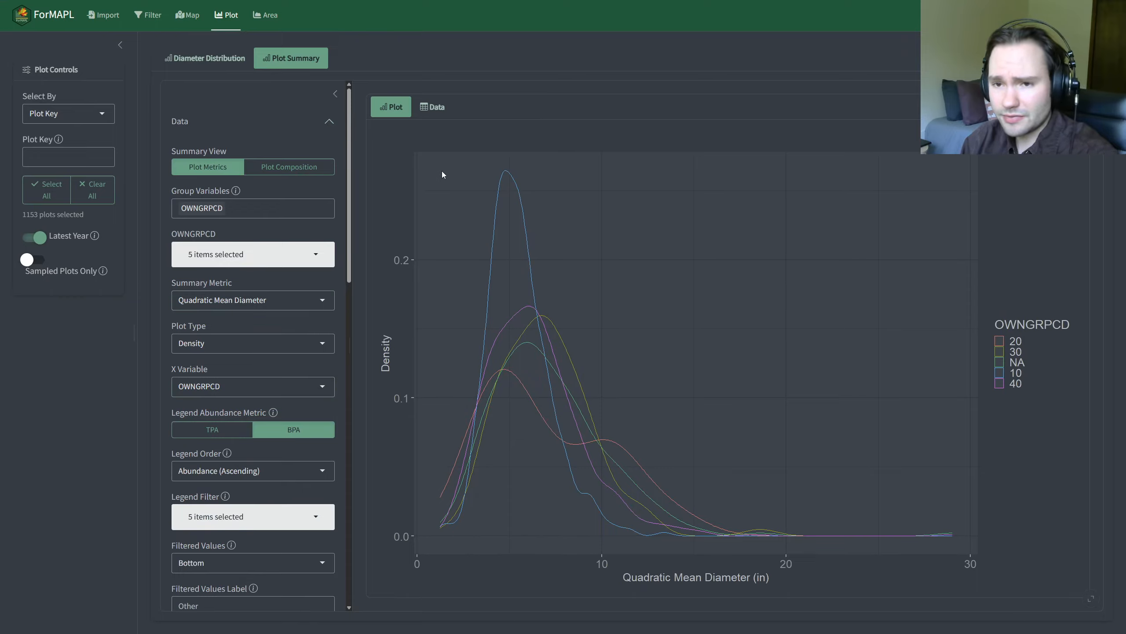
# Step: Switch the summary view to Plot Composition, collapse the Appearance settings, and highlight the instruction in the empty plot area
pyautogui.click(309, 175)
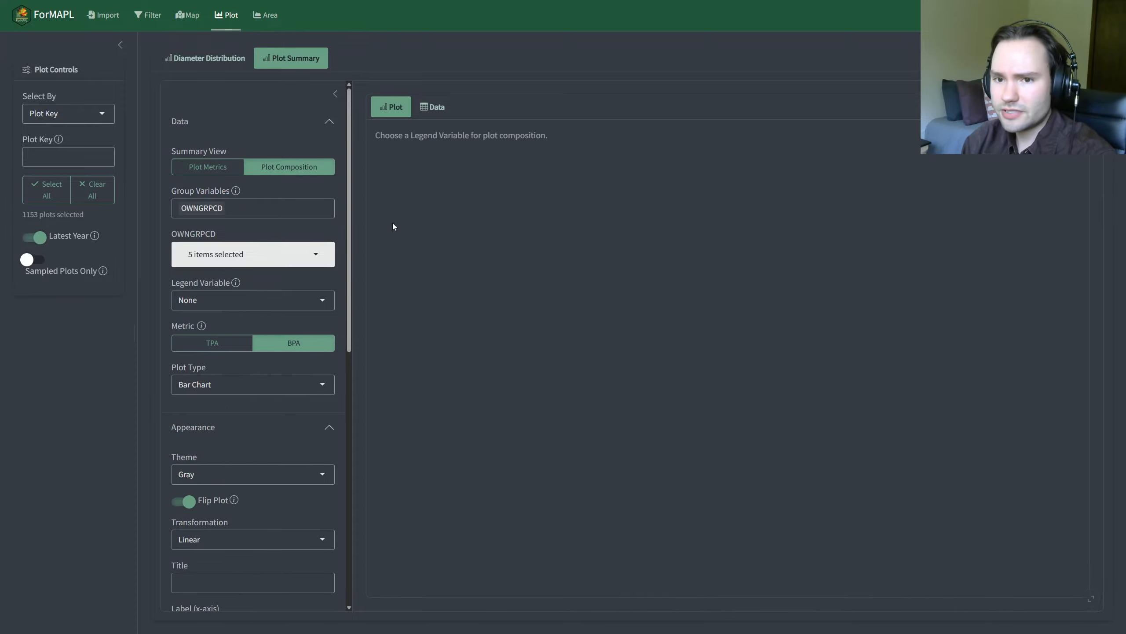
pyautogui.click(317, 425)
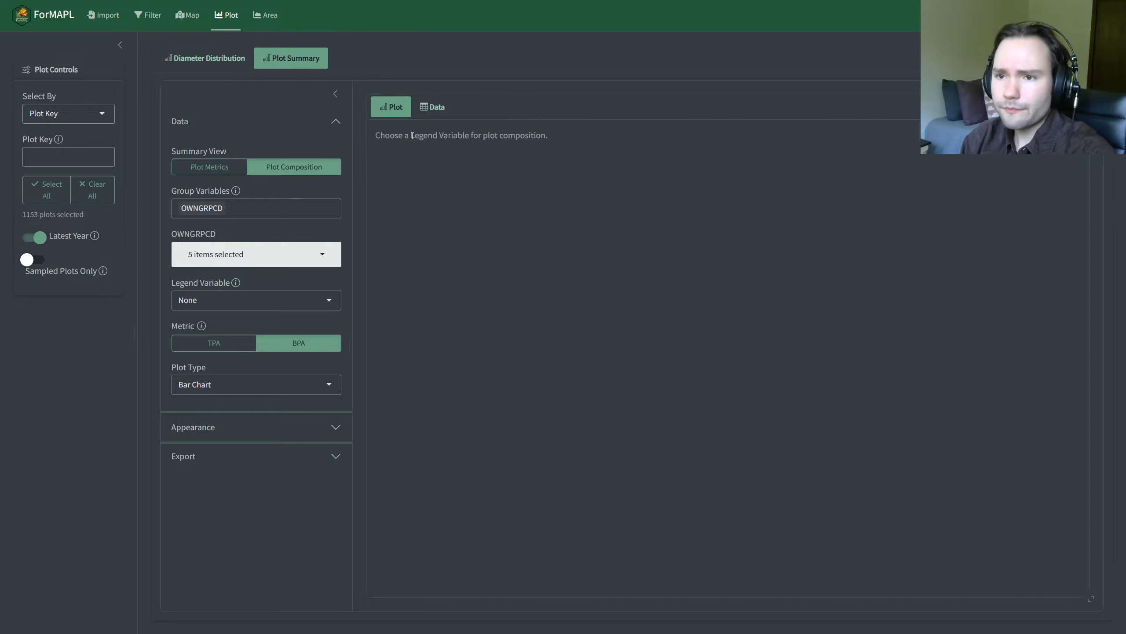
pyautogui.moveTo(375, 136); pyautogui.dragTo(560, 137)
pyautogui.click(444, 201)
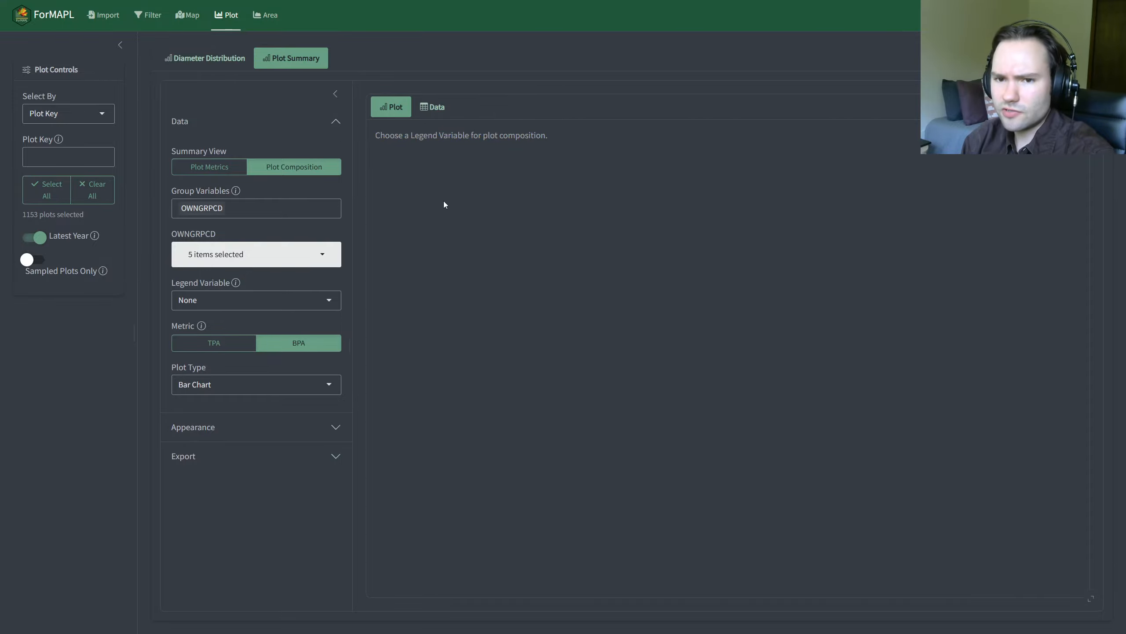
# Step: Remove OWNGRPCD from the plot composition's group variables
pyautogui.click(260, 208)
pyautogui.press('BackSpace')
pyautogui.click(197, 183)
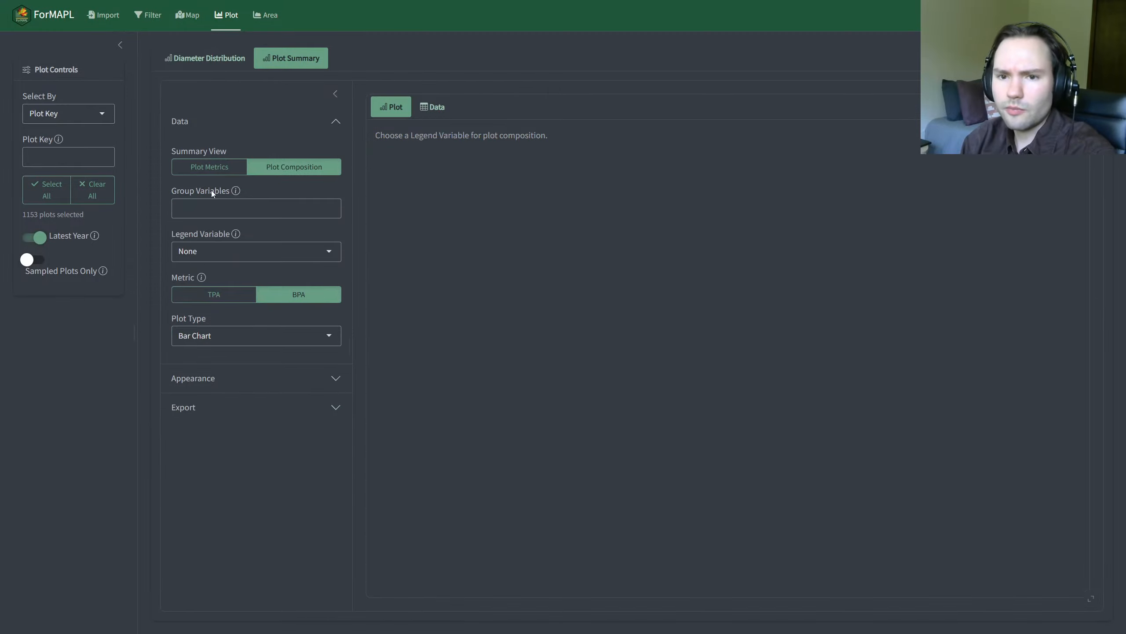
# Step: Set the plot composition's legend variable to SCIENTIFIC_NAME
pyautogui.click(262, 257)
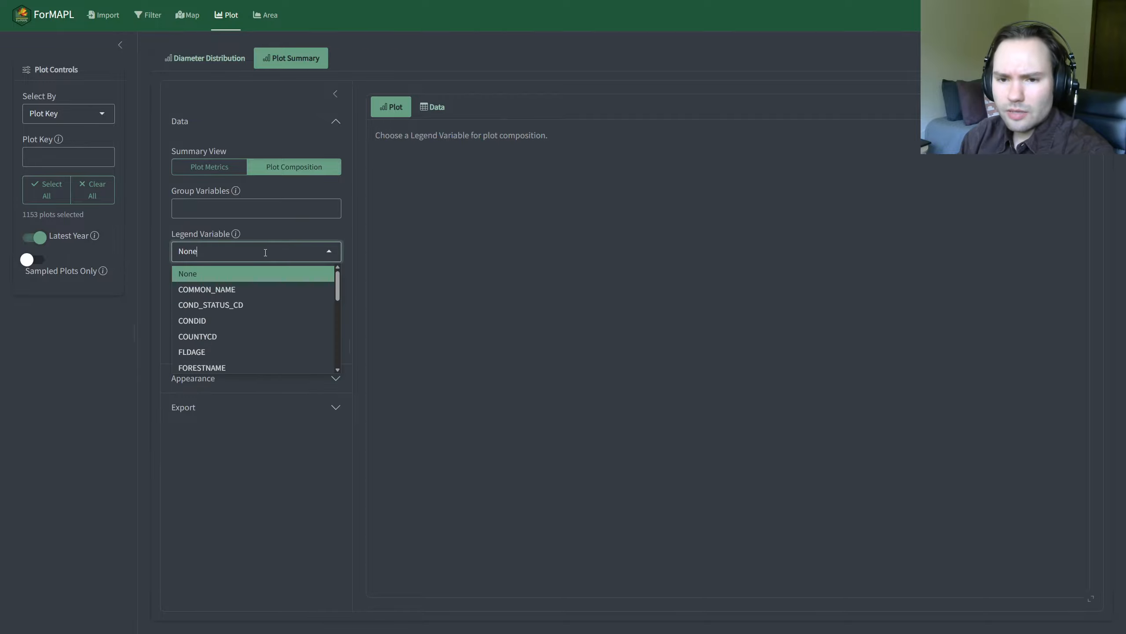
pyautogui.scroll(-2, 256, 318)
pyautogui.scroll(-2, 250, 337)
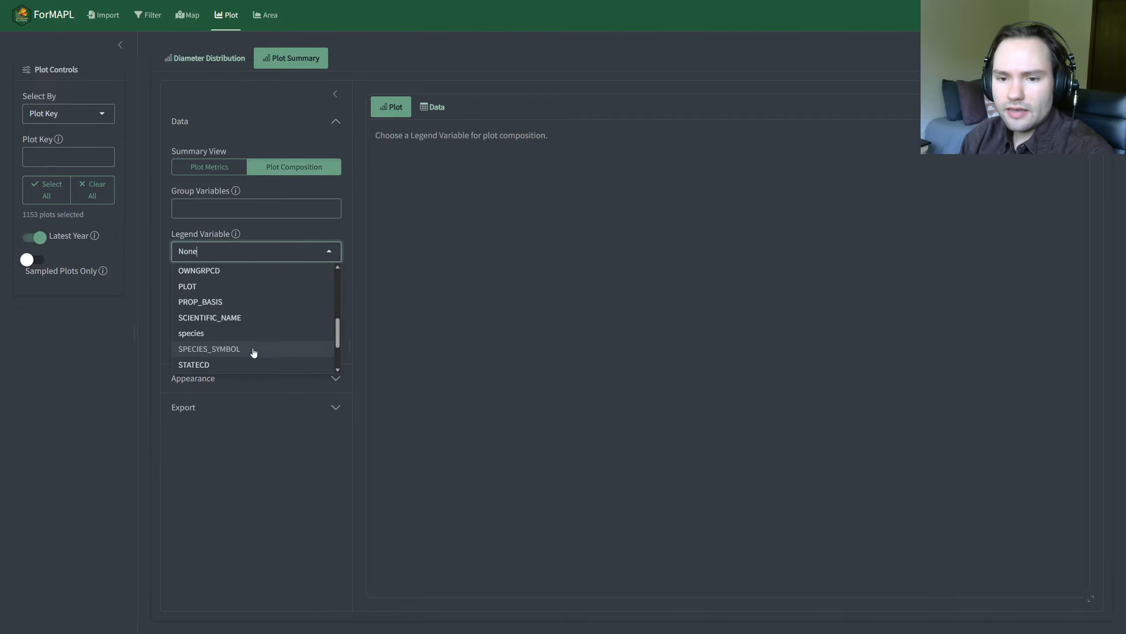
pyautogui.click(209, 317)
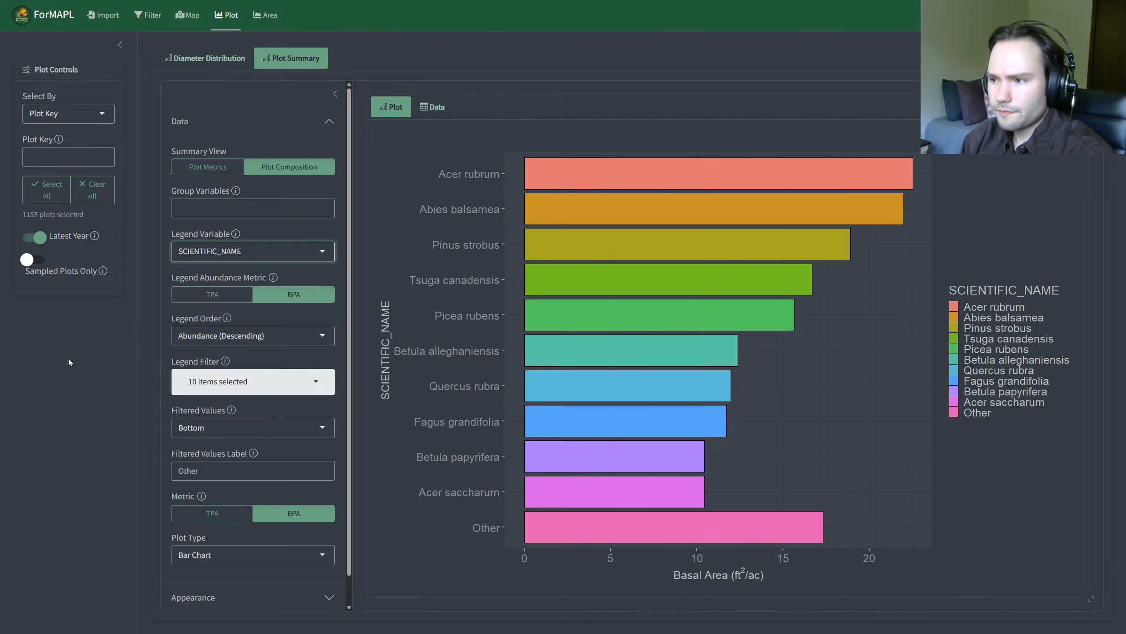
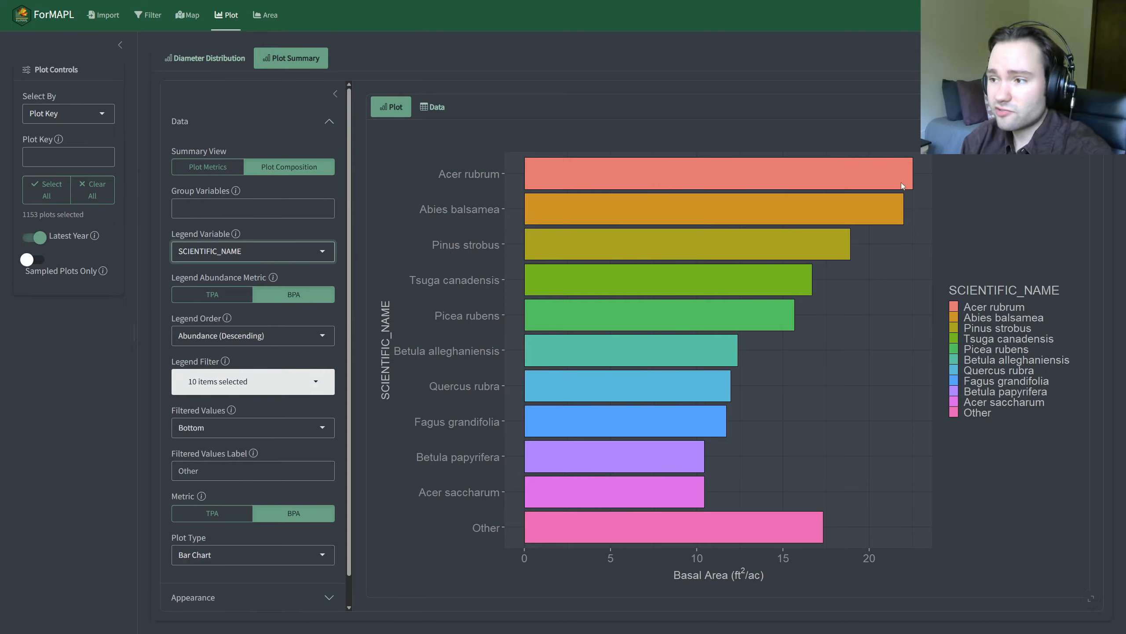
# Step: Try the Alphabetical / Numeric (Ascending) legend order and the TPA legend abundance metric, restoring Abundance (Descending) and BPA after each
pyautogui.click(204, 339)
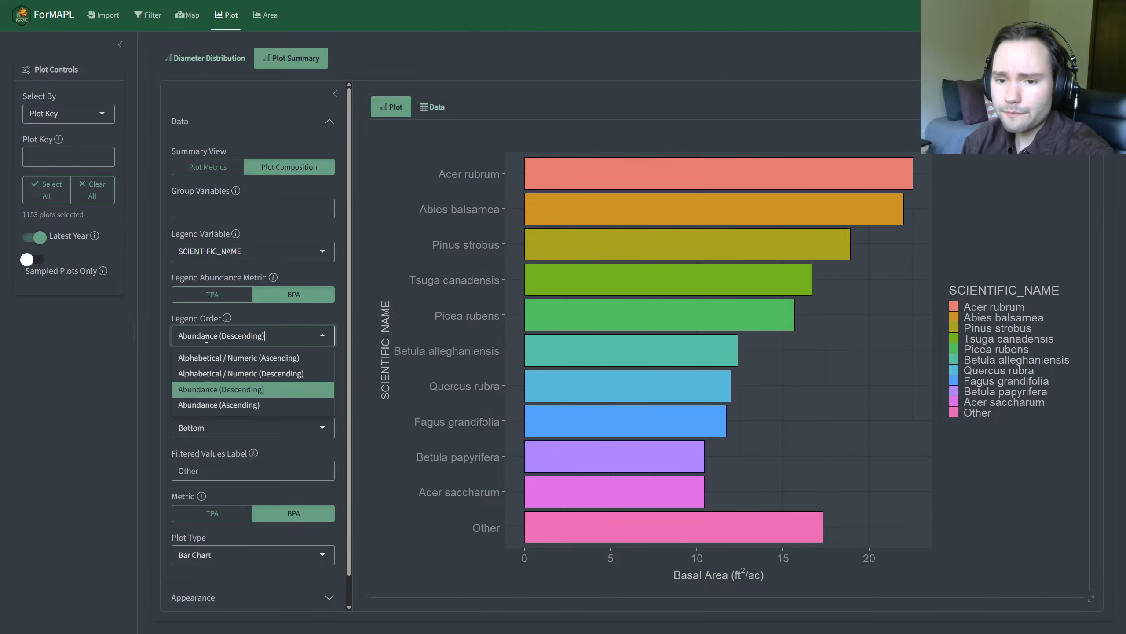
pyautogui.click(242, 359)
pyautogui.click(239, 336)
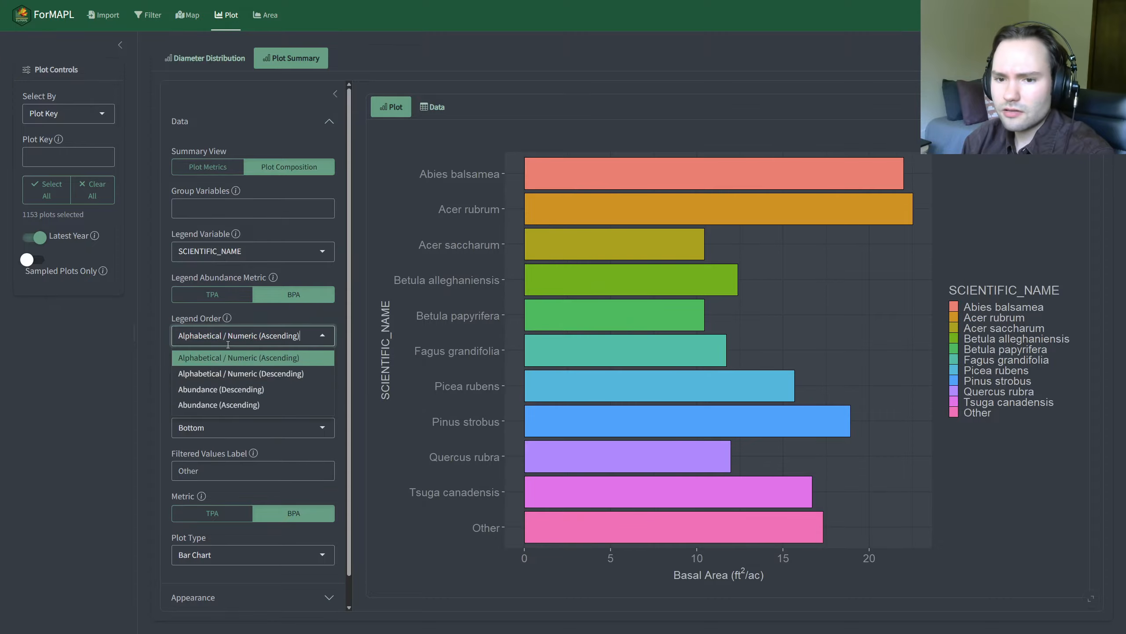
pyautogui.click(220, 389)
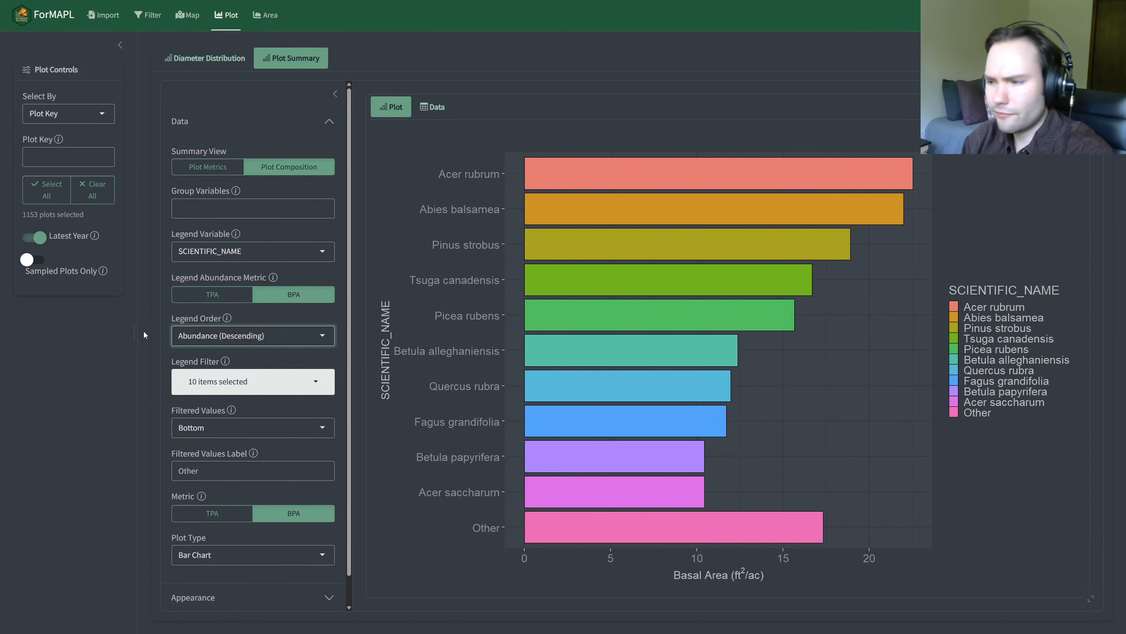
pyautogui.click(233, 299)
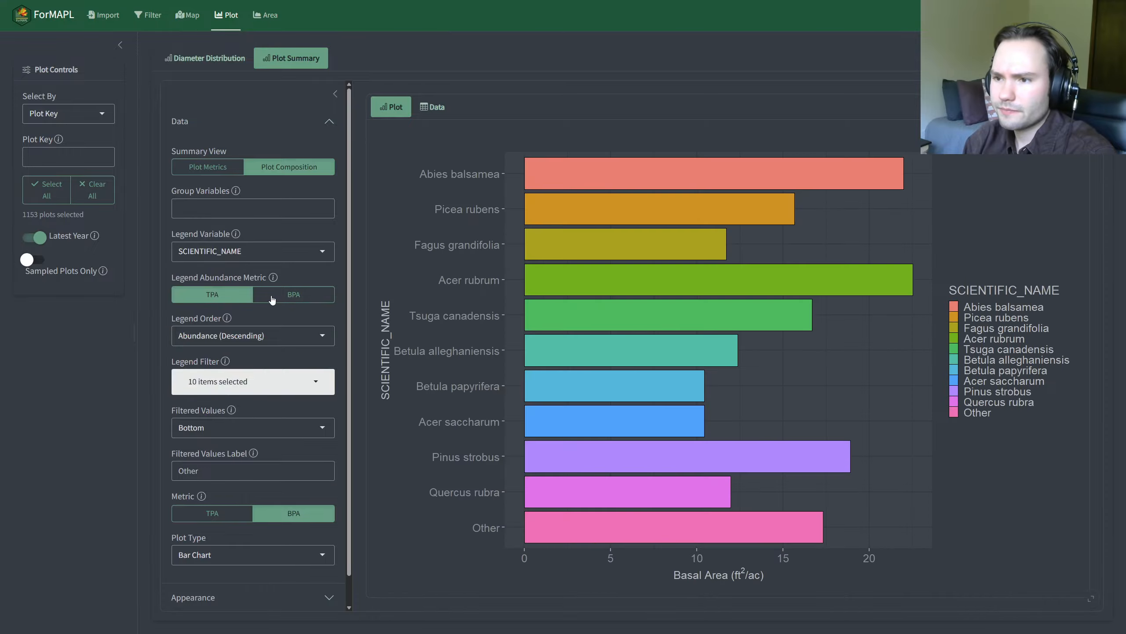
pyautogui.click(272, 300)
# Step: Change the plot composition's plot type to Pie Chart
pyautogui.scroll(-1, 224, 331)
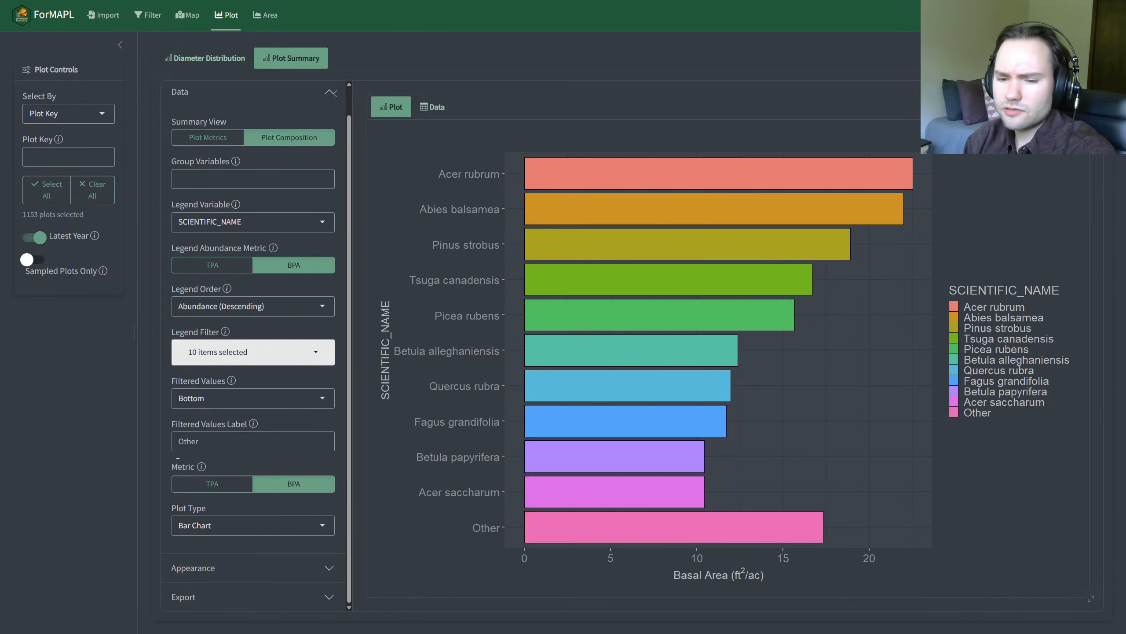
pyautogui.click(205, 527)
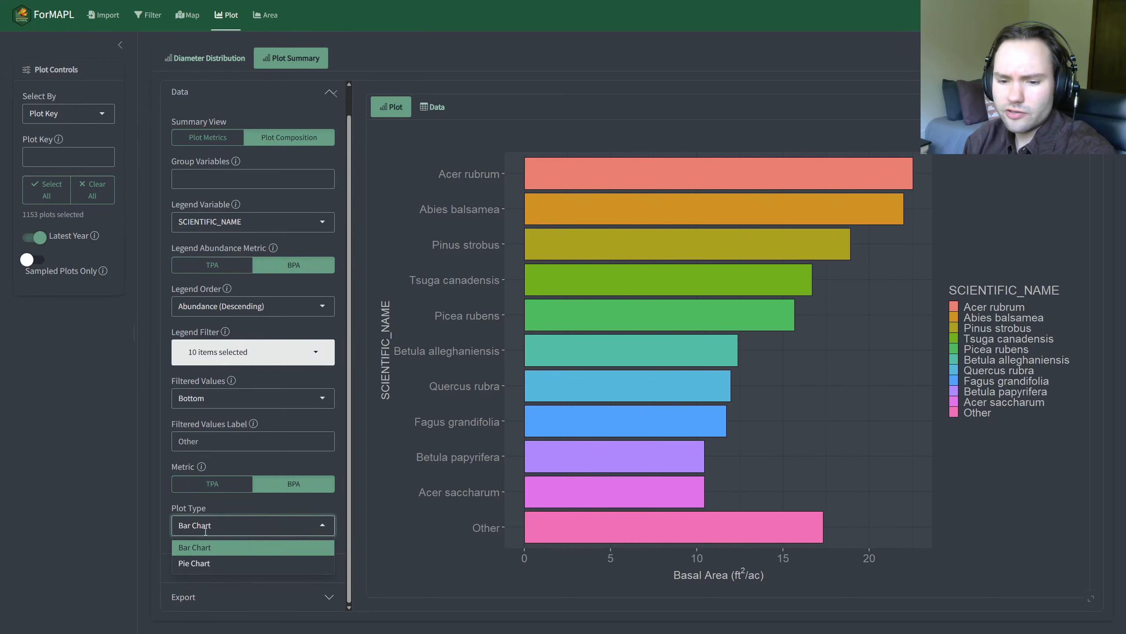
pyautogui.click(213, 564)
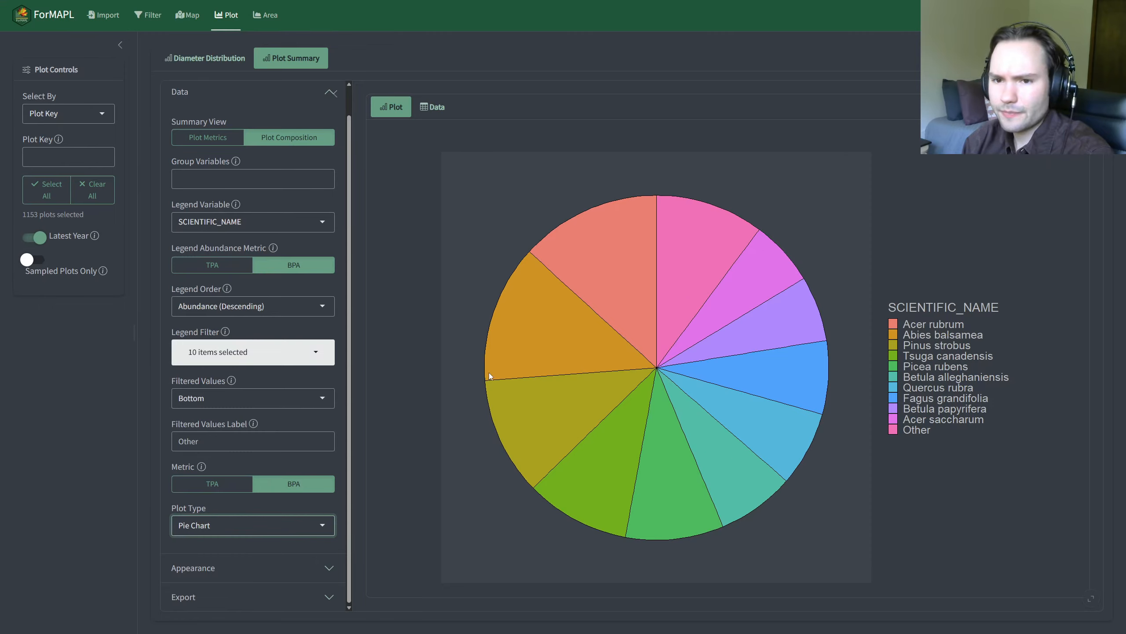
# Step: Set the legend variable of the plot composition to OWNGRPCD, leaving the group variables empty
pyautogui.scroll(1, 263, 350)
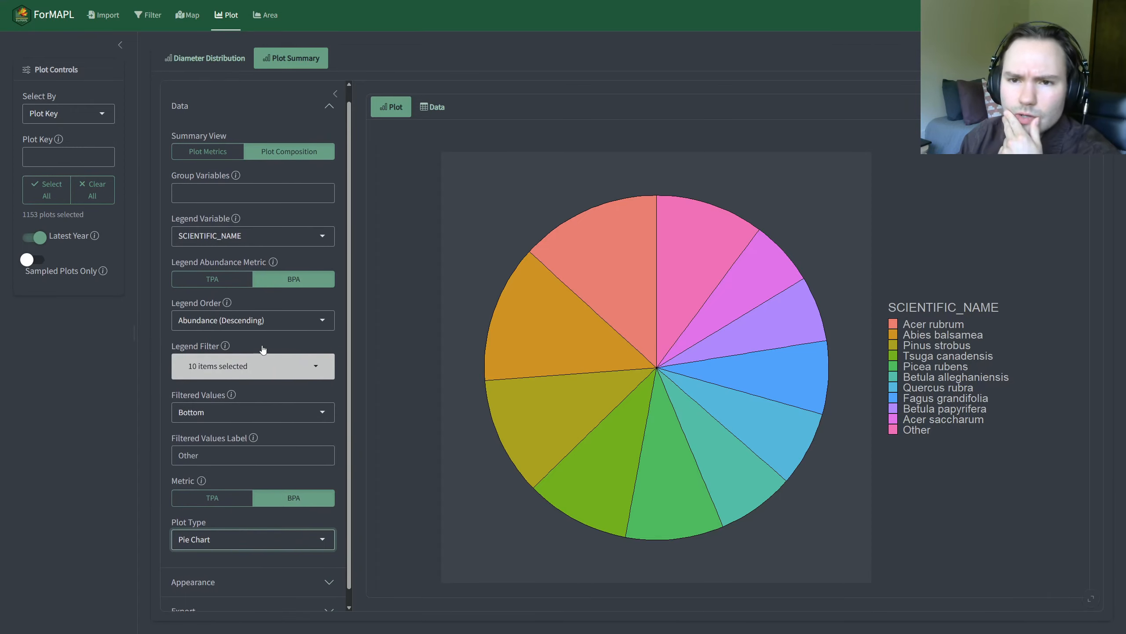
pyautogui.scroll(1, 257, 345)
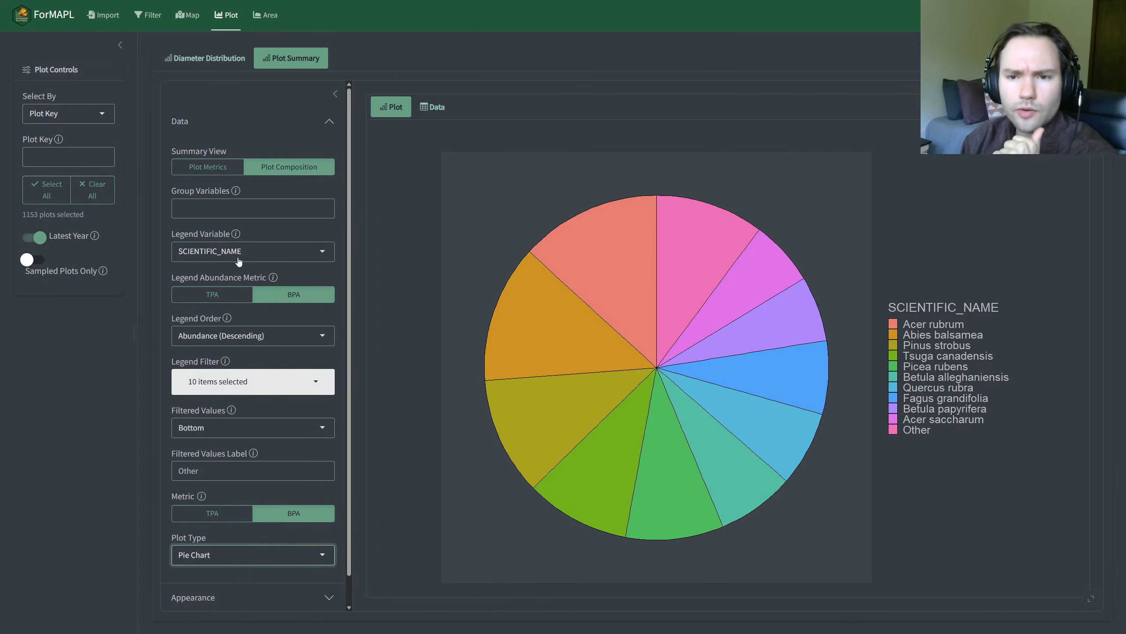
pyautogui.click(220, 213)
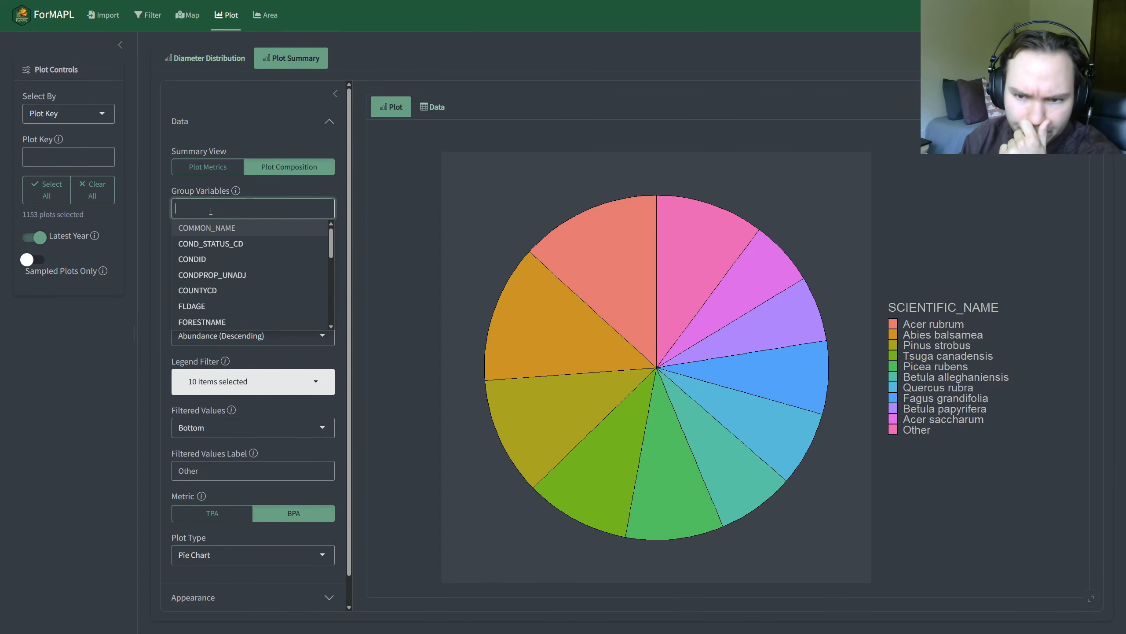
pyautogui.press('Escape')
pyautogui.click(204, 247)
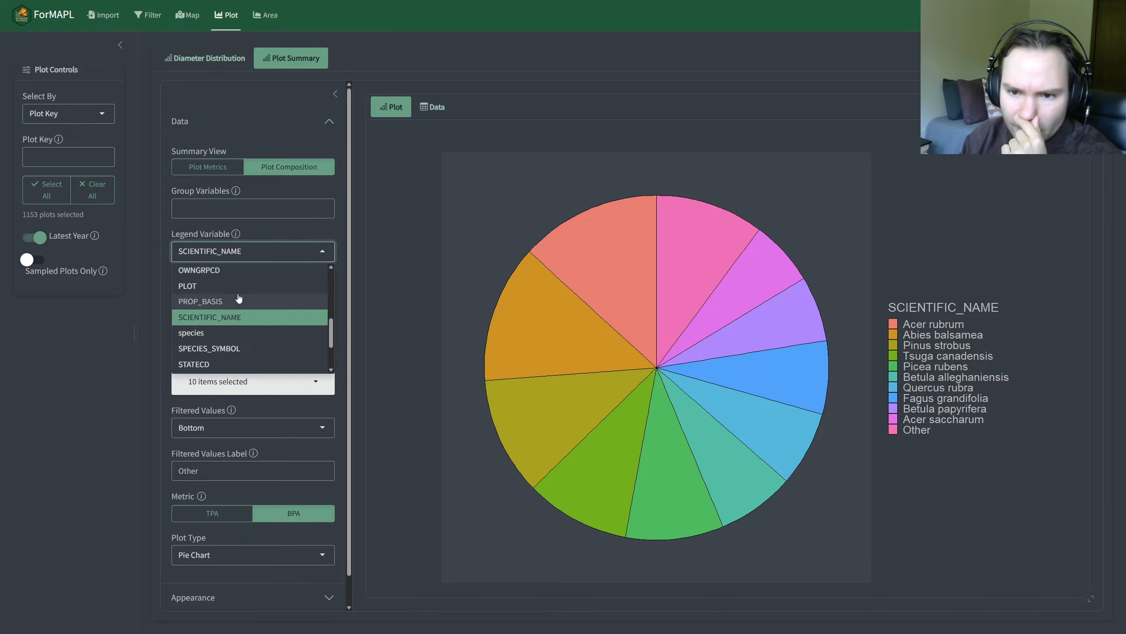
pyautogui.click(220, 271)
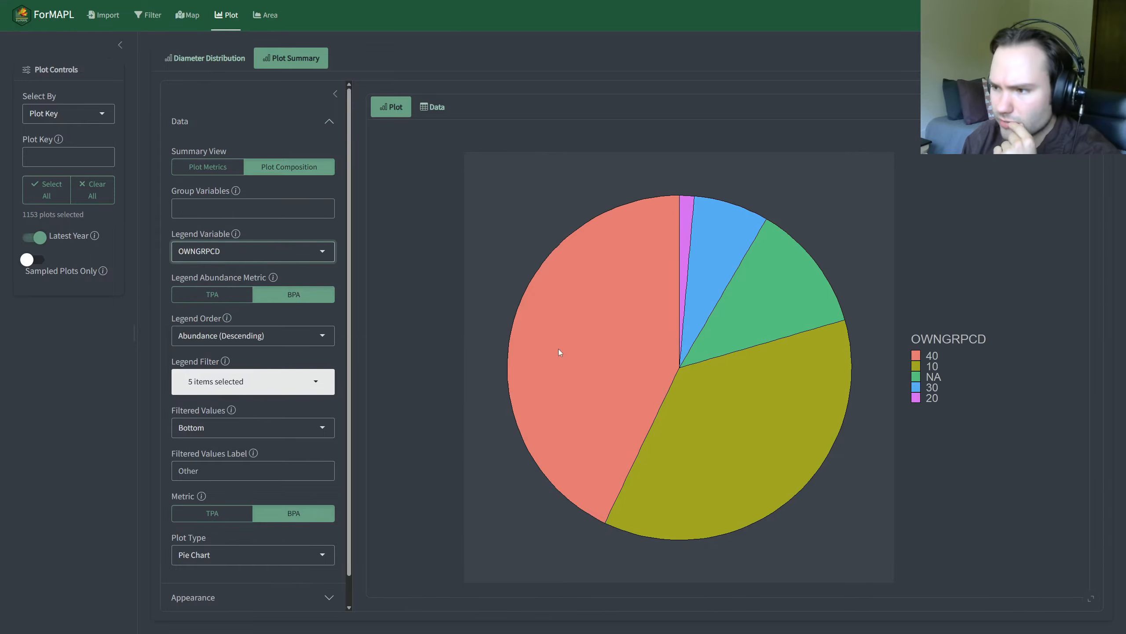
# Step: Group the composition charts by FORTYPCD
pyautogui.click(222, 207)
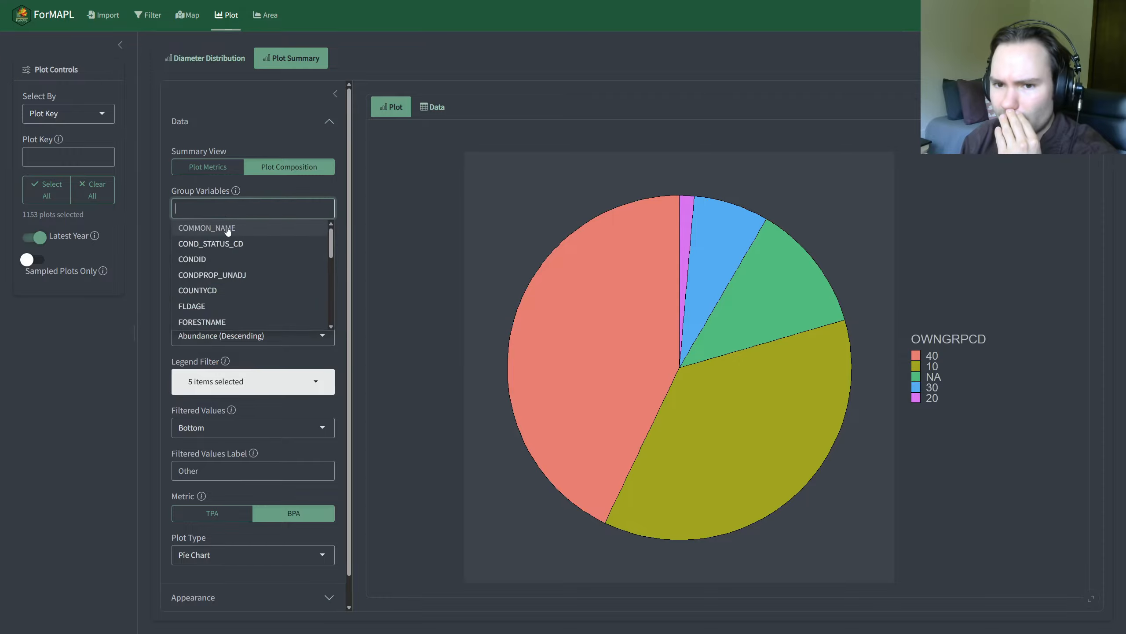
pyautogui.scroll(-4, 222, 251)
pyautogui.click(222, 251)
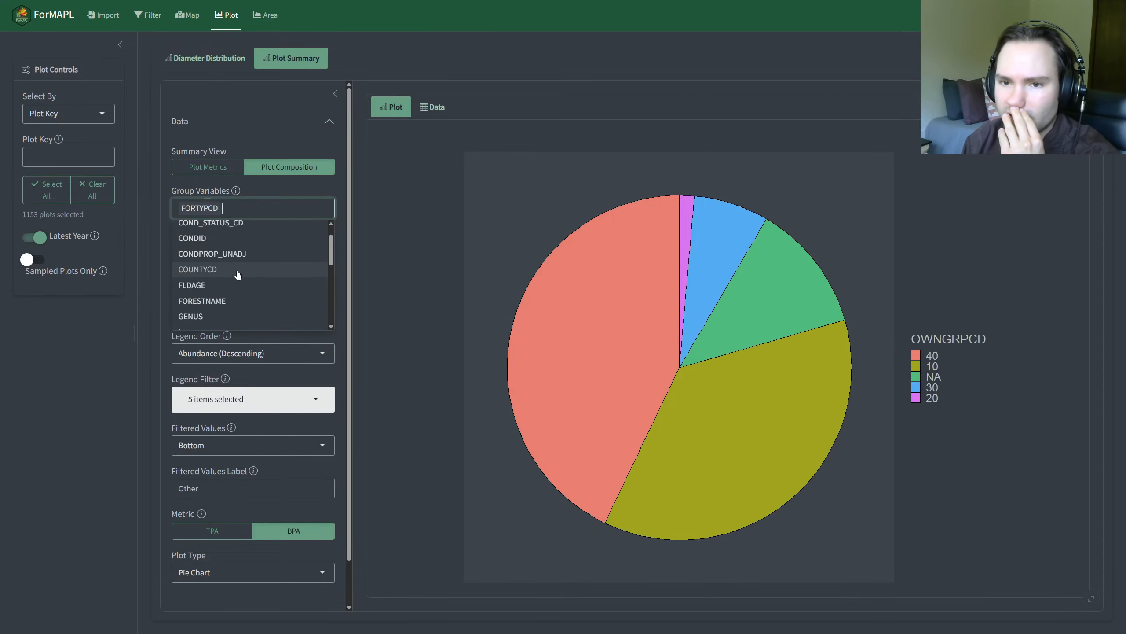
pyautogui.click(43, 374)
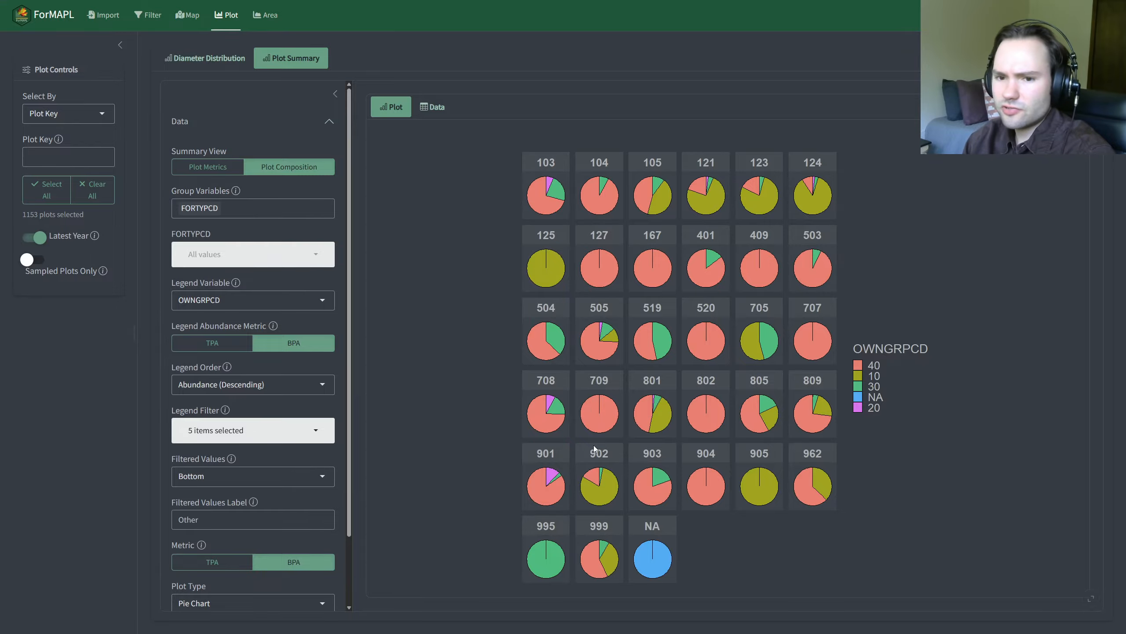
# Step: Limit the FORTYPCD groups to the values 801, 802, 805 and 809
pyautogui.click(221, 265)
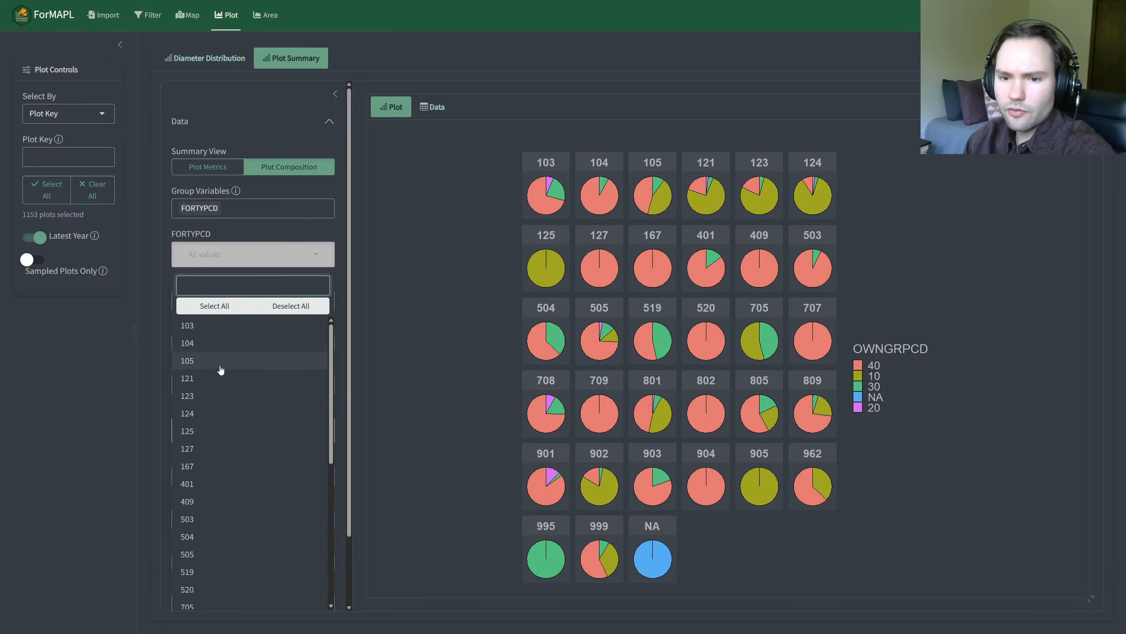
pyautogui.scroll(-5, 221, 370)
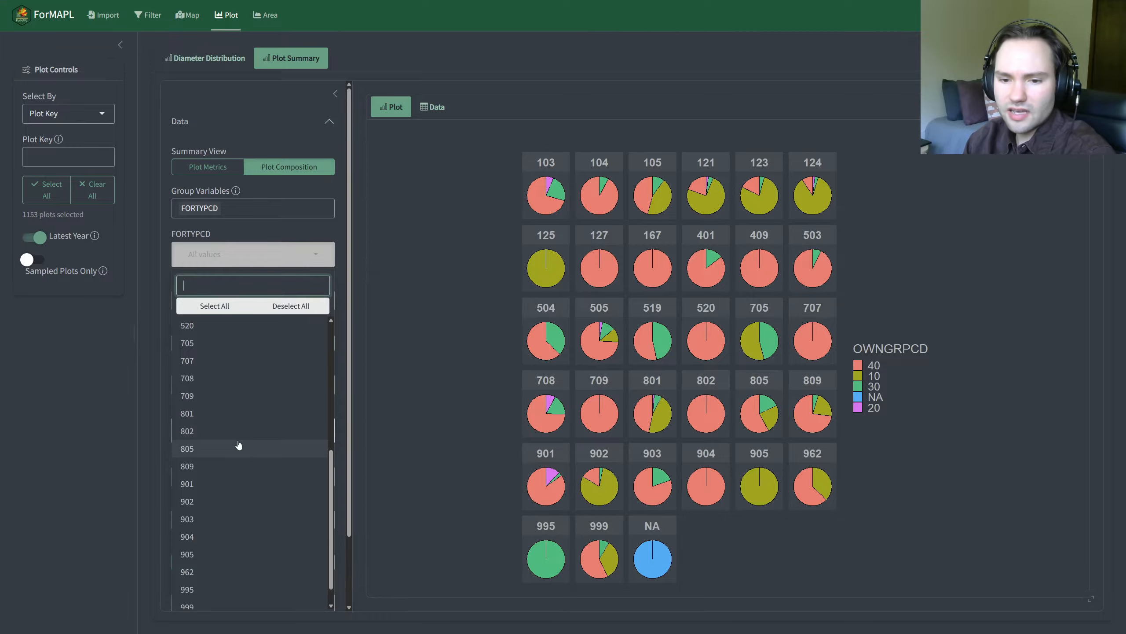
pyautogui.click(226, 413)
pyautogui.click(220, 431)
pyautogui.click(221, 448)
pyautogui.click(225, 466)
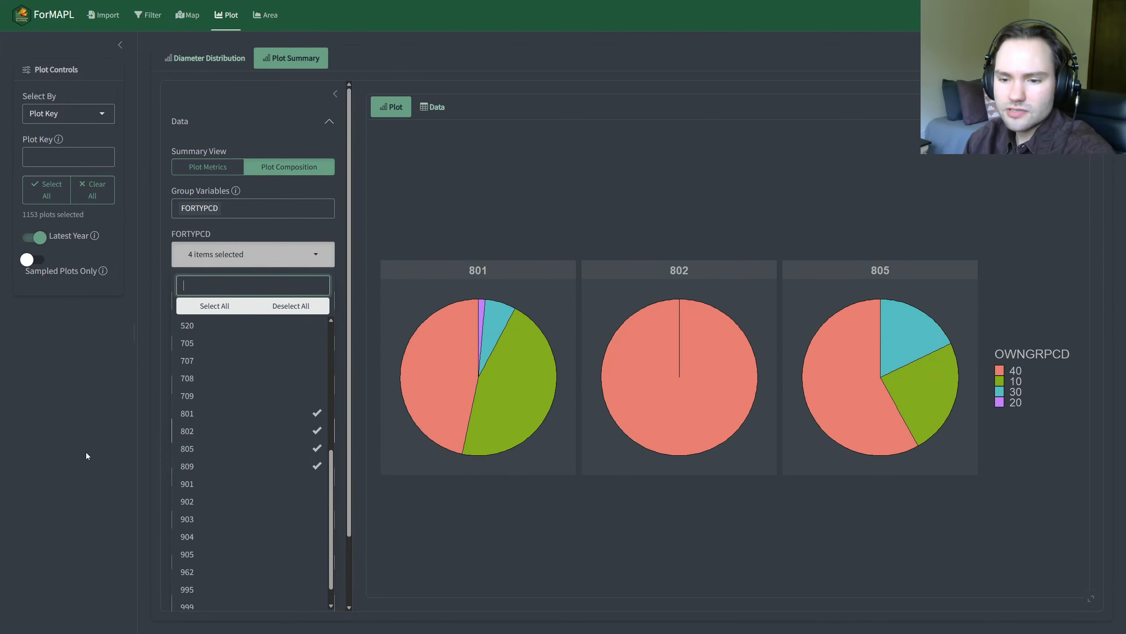
pyautogui.click(86, 452)
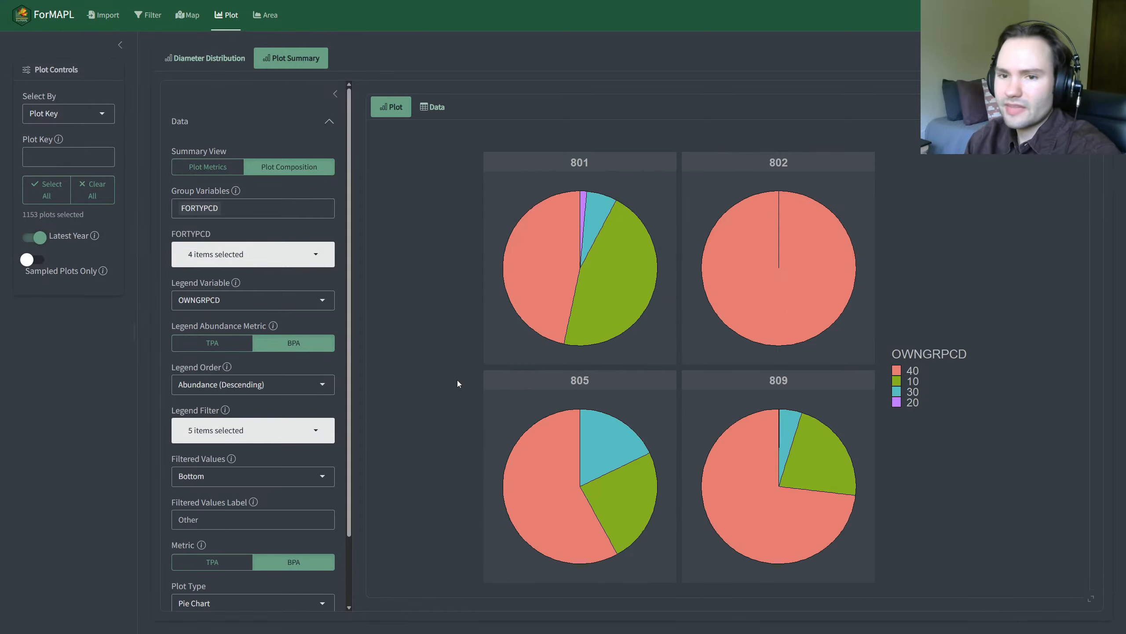
# Step: Set the plot type of the FORTYPCD-grouped composition to Bar Chart
pyautogui.scroll(-2, 253, 355)
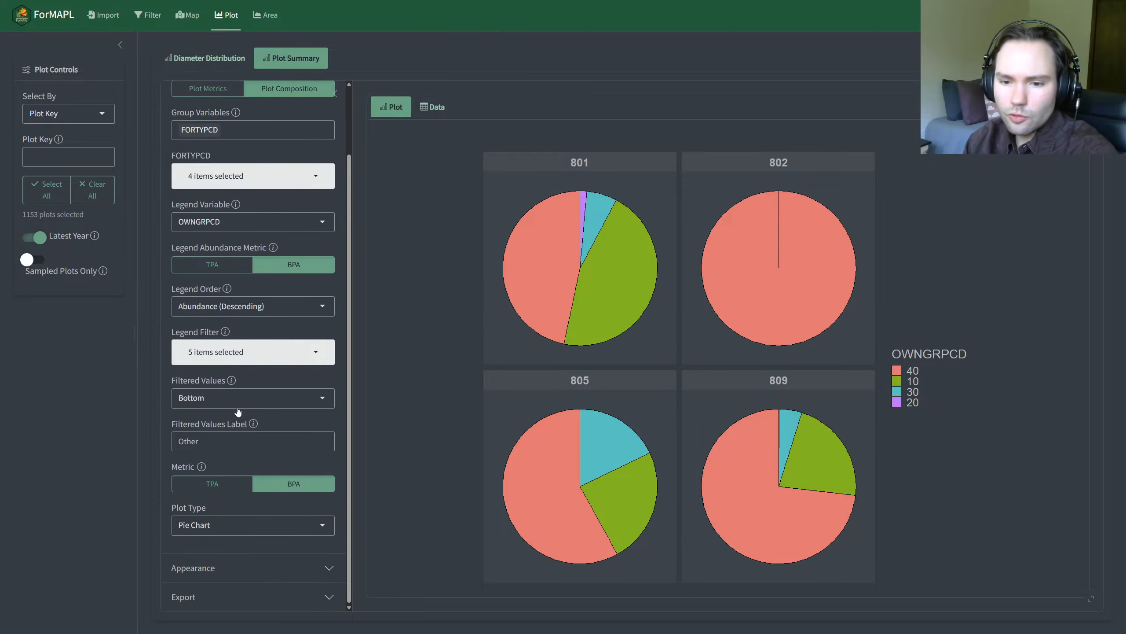
pyautogui.scroll(2, 252, 390)
pyautogui.scroll(-2, 254, 415)
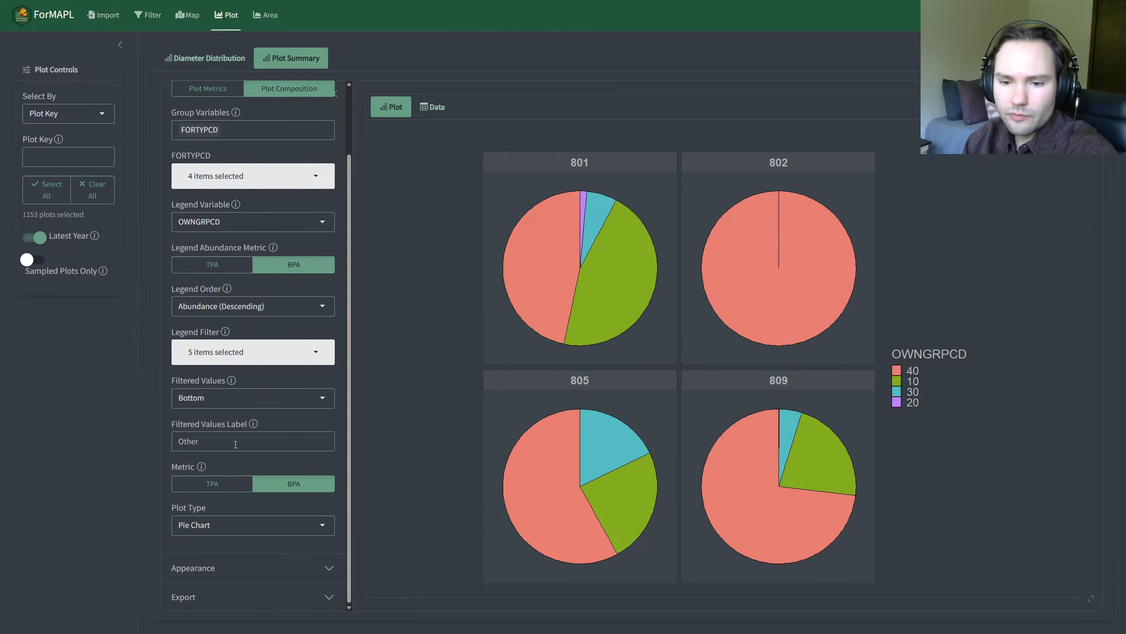
pyautogui.click(248, 525)
pyautogui.click(223, 550)
pyautogui.click(58, 481)
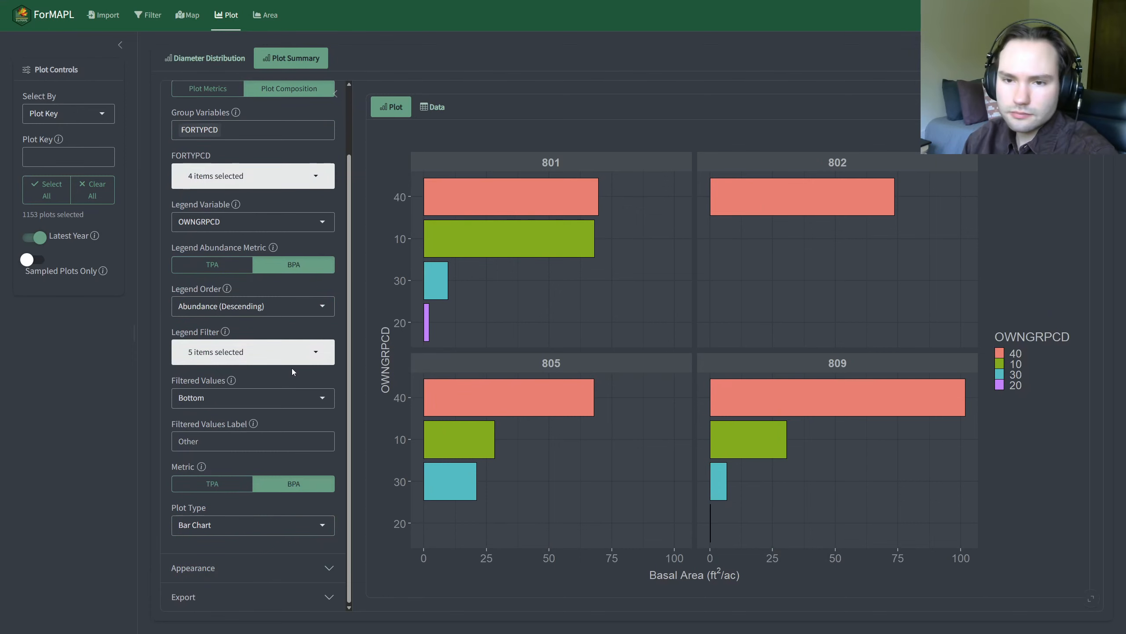
# Step: Collapse the Data settings, expand the Export options, and show the composition's data table
pyautogui.scroll(2, 293, 364)
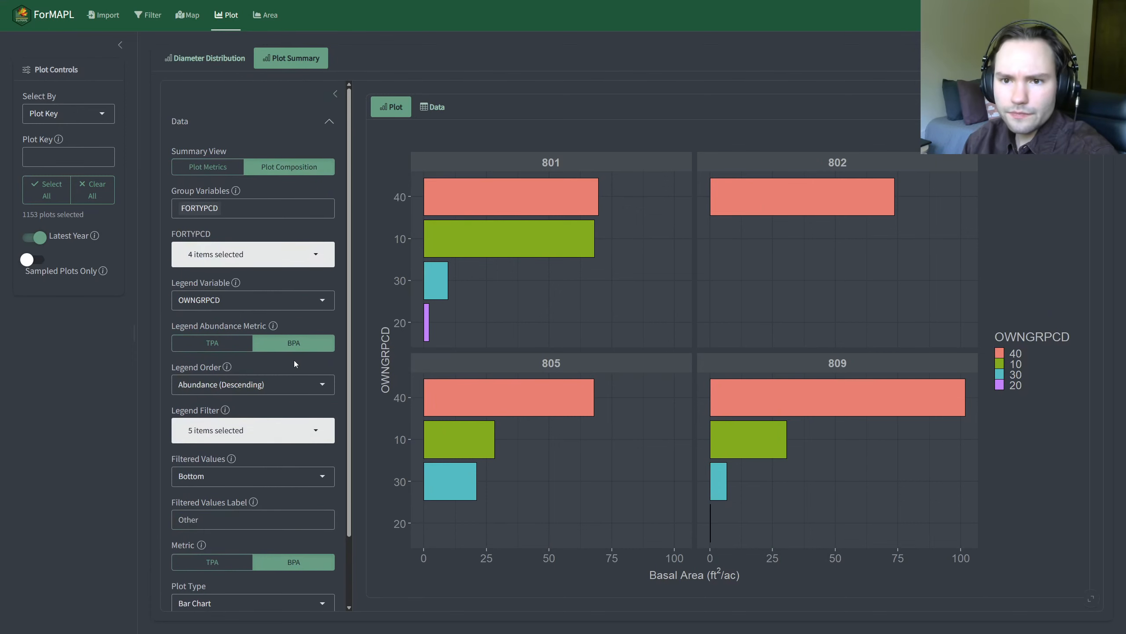
pyautogui.click(247, 122)
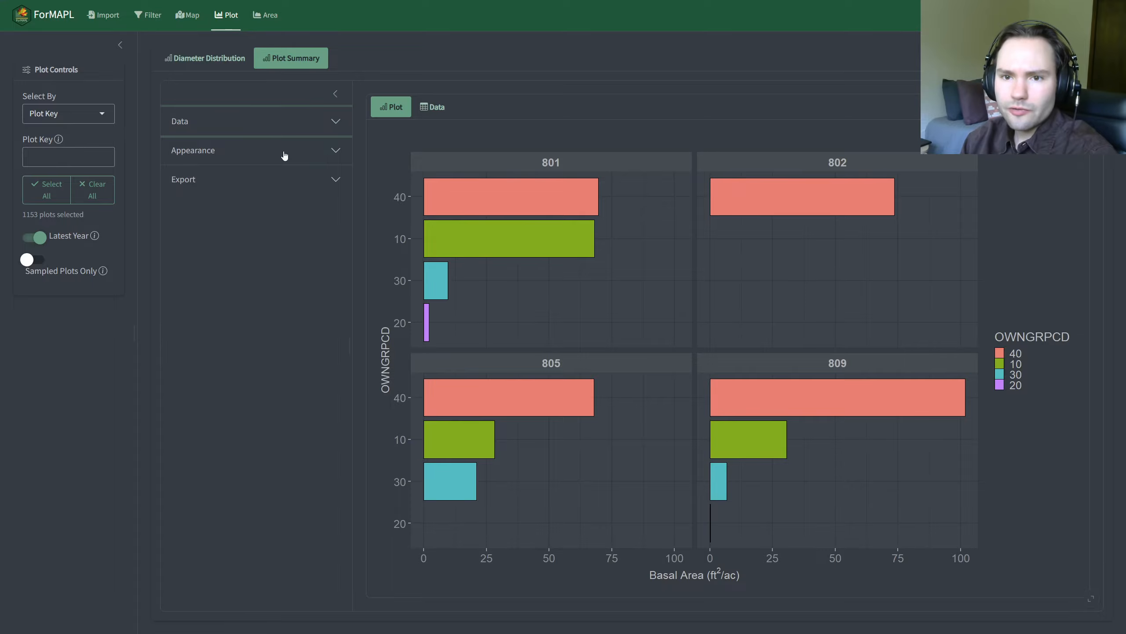
pyautogui.click(277, 179)
pyautogui.click(433, 107)
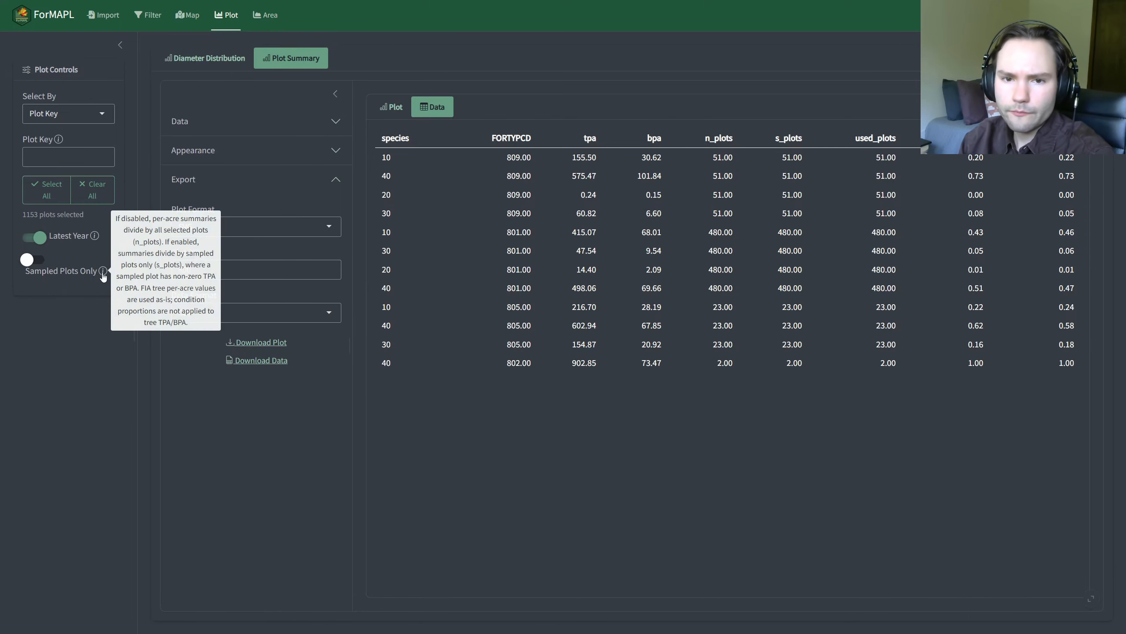
# Step: Try restricting the summary to sampled plots only, and turn the restriction off again
pyautogui.click(35, 265)
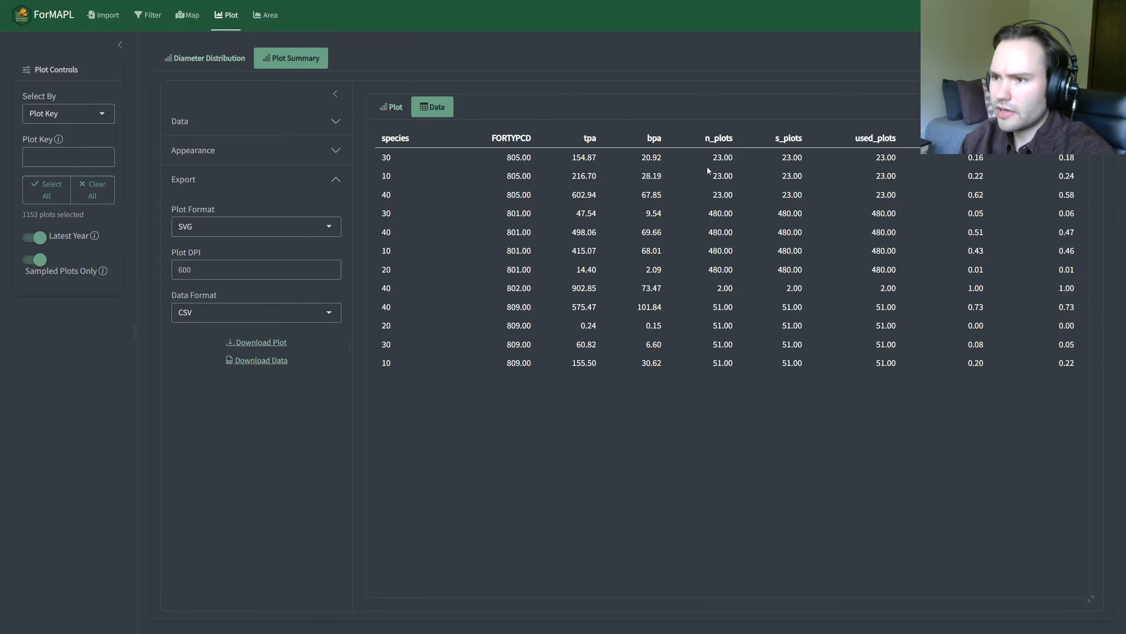
pyautogui.click(39, 261)
pyautogui.click(39, 261)
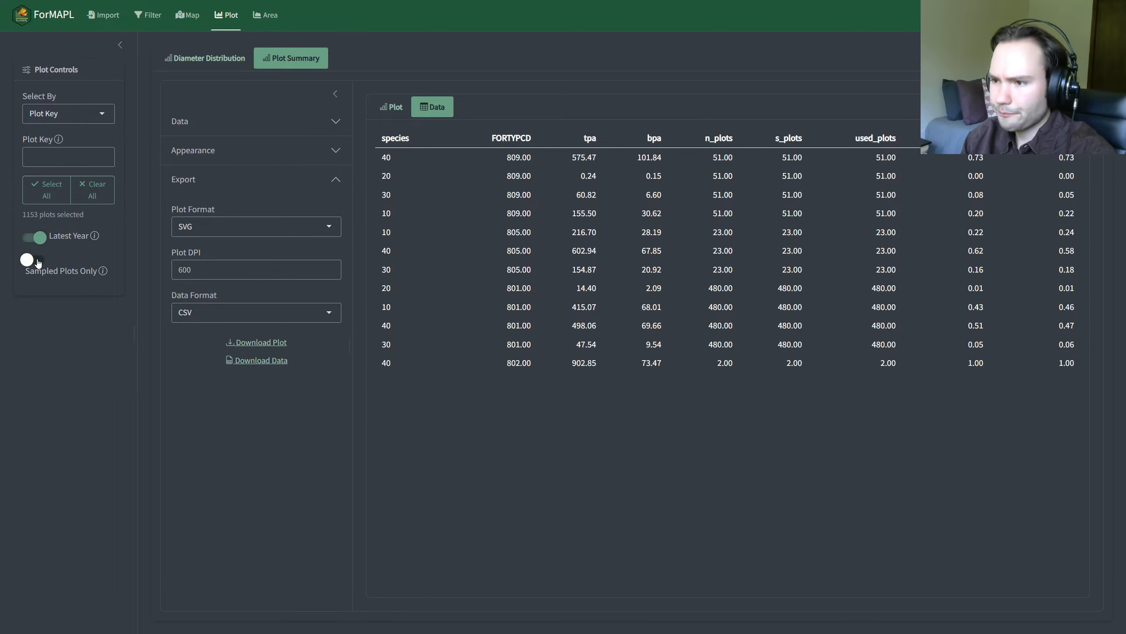
# Step: Return from the data table to the composition chart, and switch to the Diameter Distribution view
pyautogui.click(392, 108)
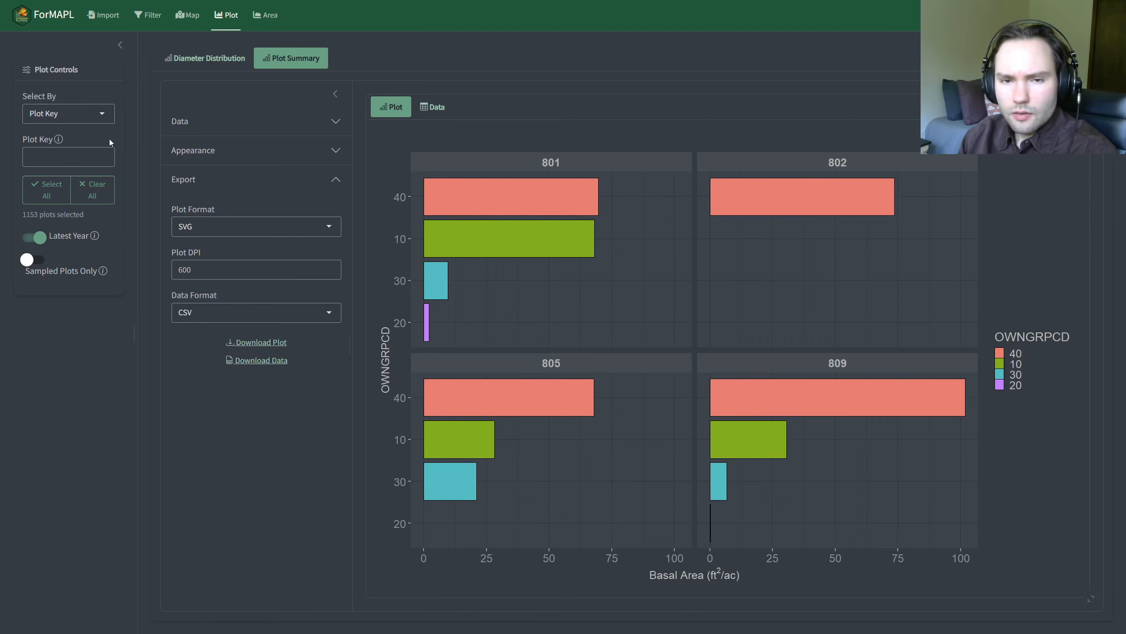
pyautogui.click(234, 53)
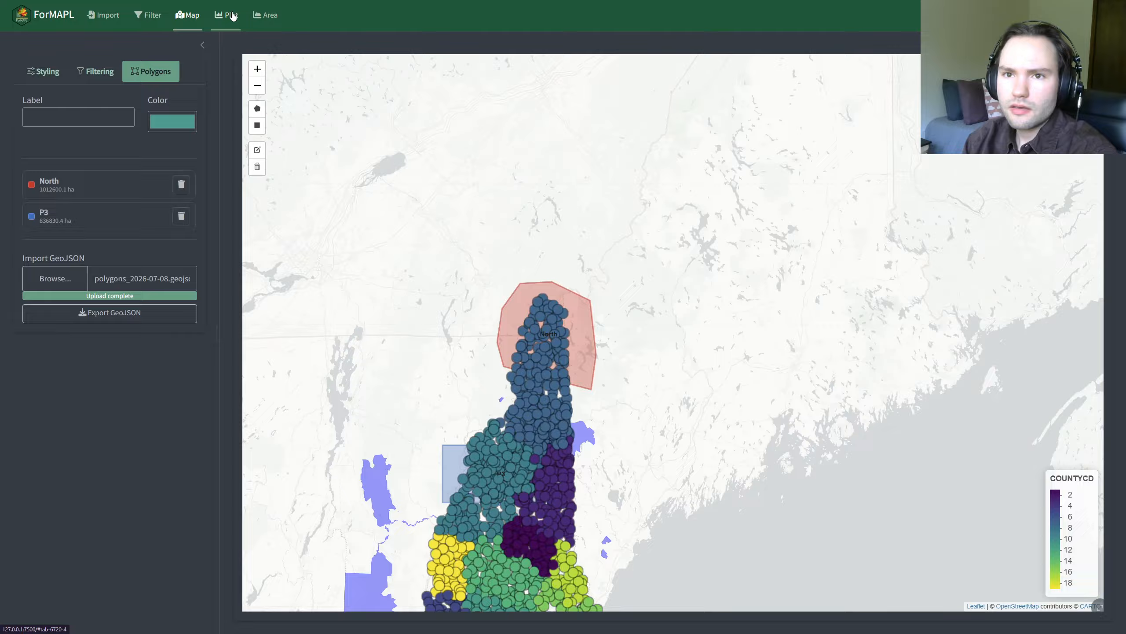
pyautogui.click(226, 14)
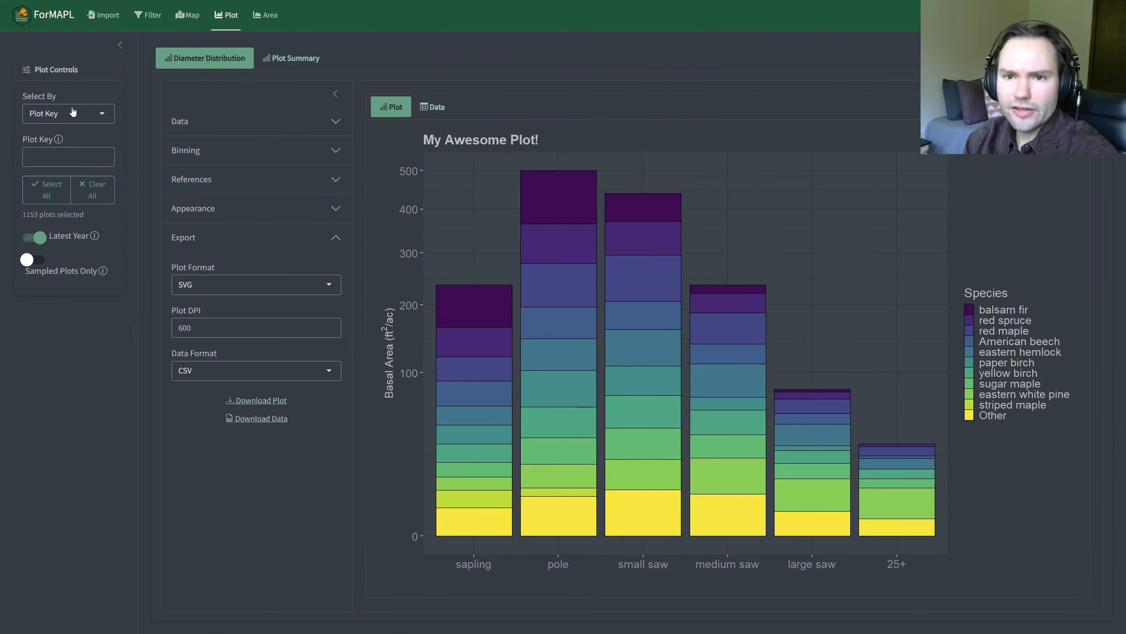
# Step: Select the plots by Polygon with all polygons included, and show the diameter distribution's data table
pyautogui.click(73, 117)
pyautogui.click(75, 143)
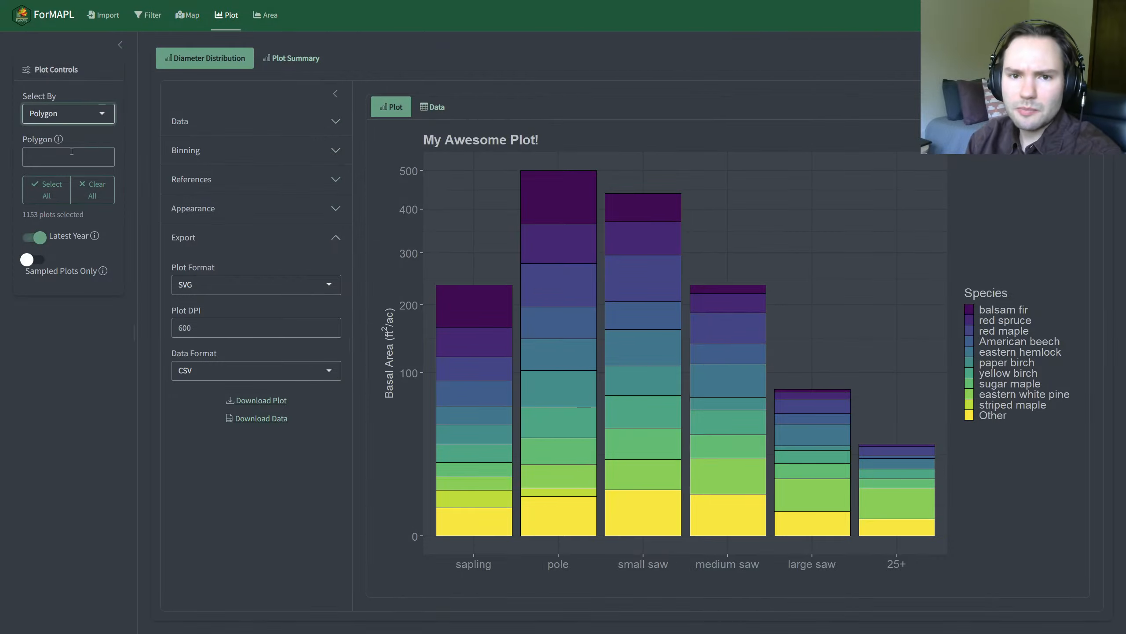
pyautogui.click(53, 158)
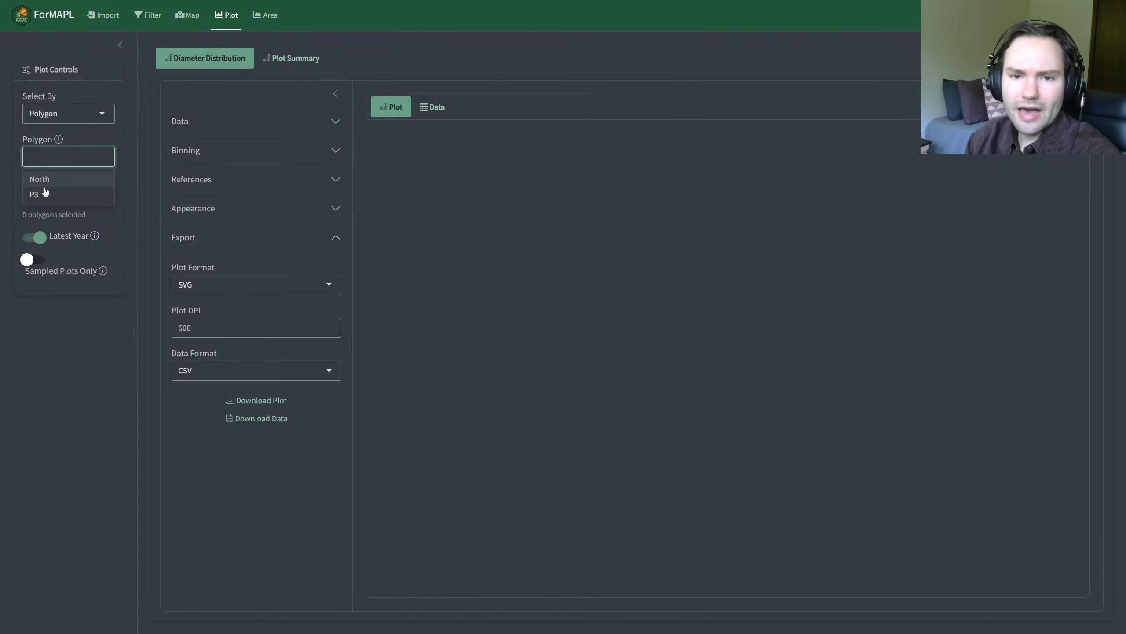
pyautogui.click(7, 170)
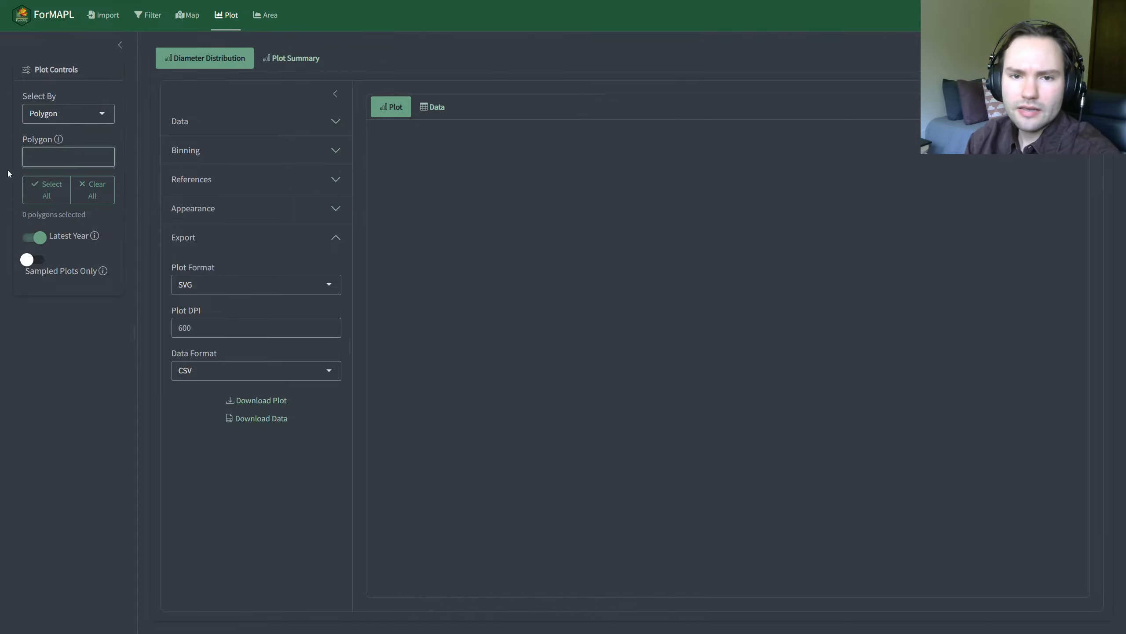
pyautogui.click(43, 191)
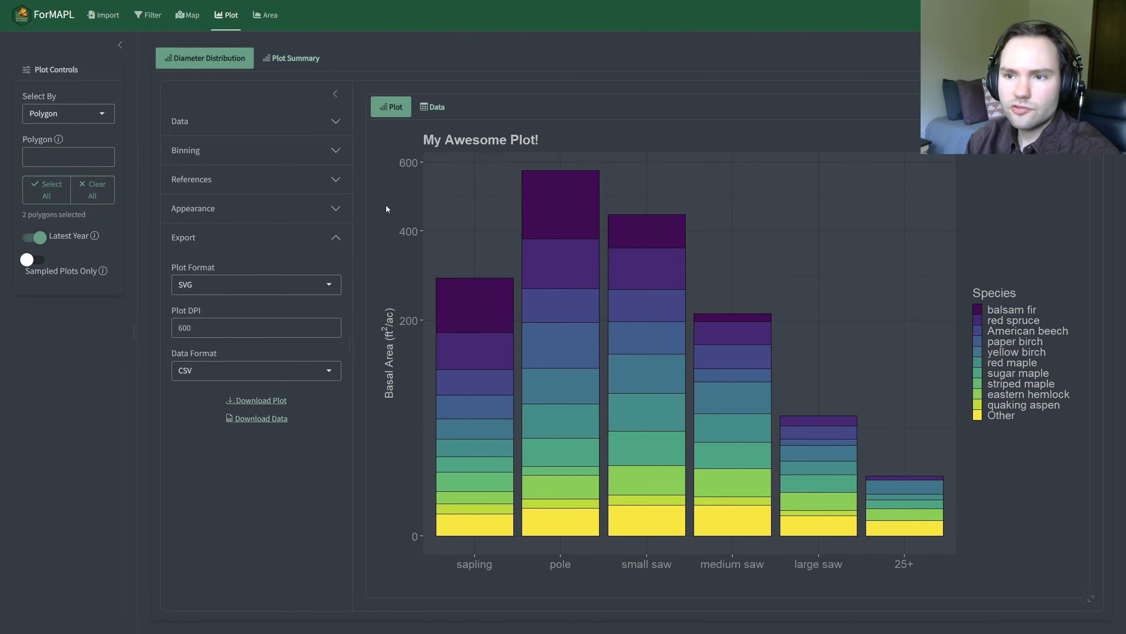
pyautogui.click(430, 109)
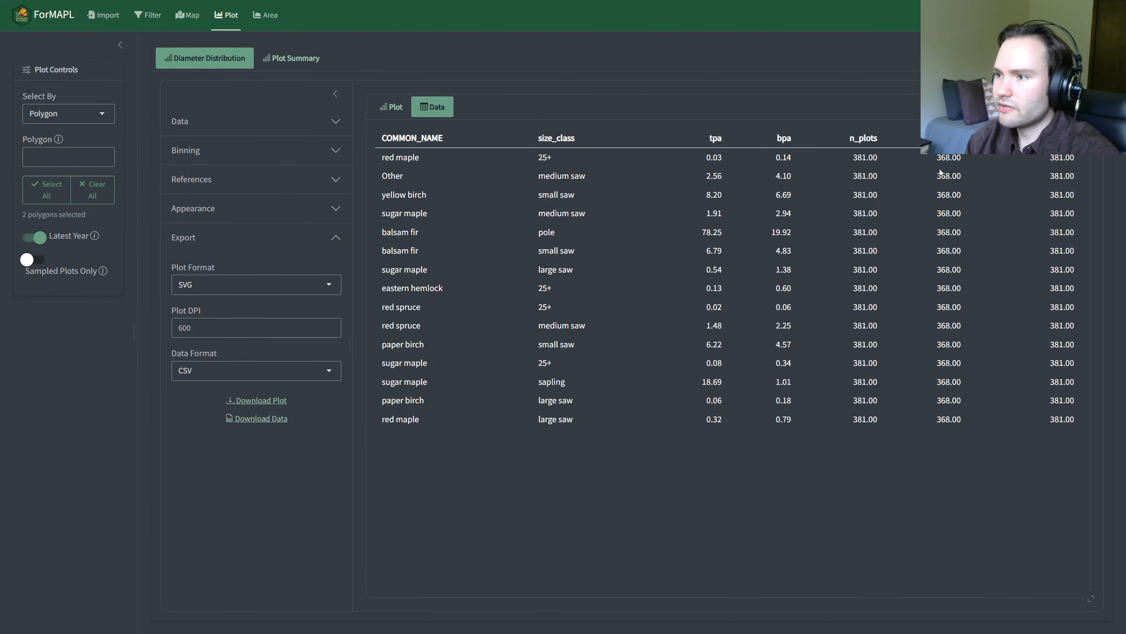
# Step: Check the diameter distribution chart, expand its Data settings, and show the data table again
pyautogui.click(392, 107)
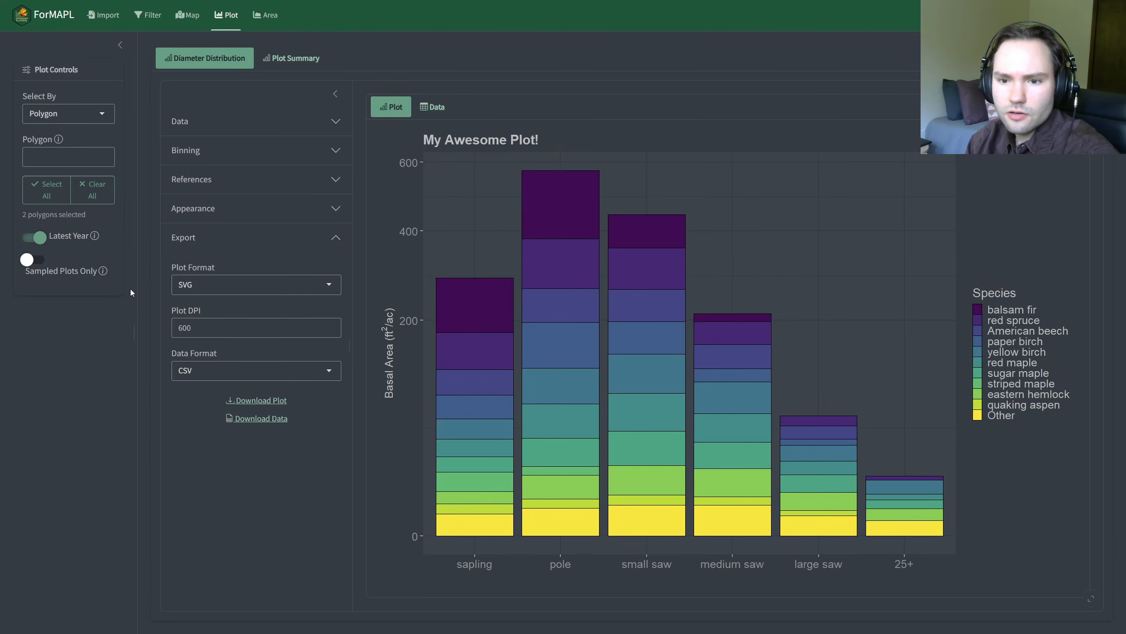
pyautogui.click(294, 123)
pyautogui.click(448, 109)
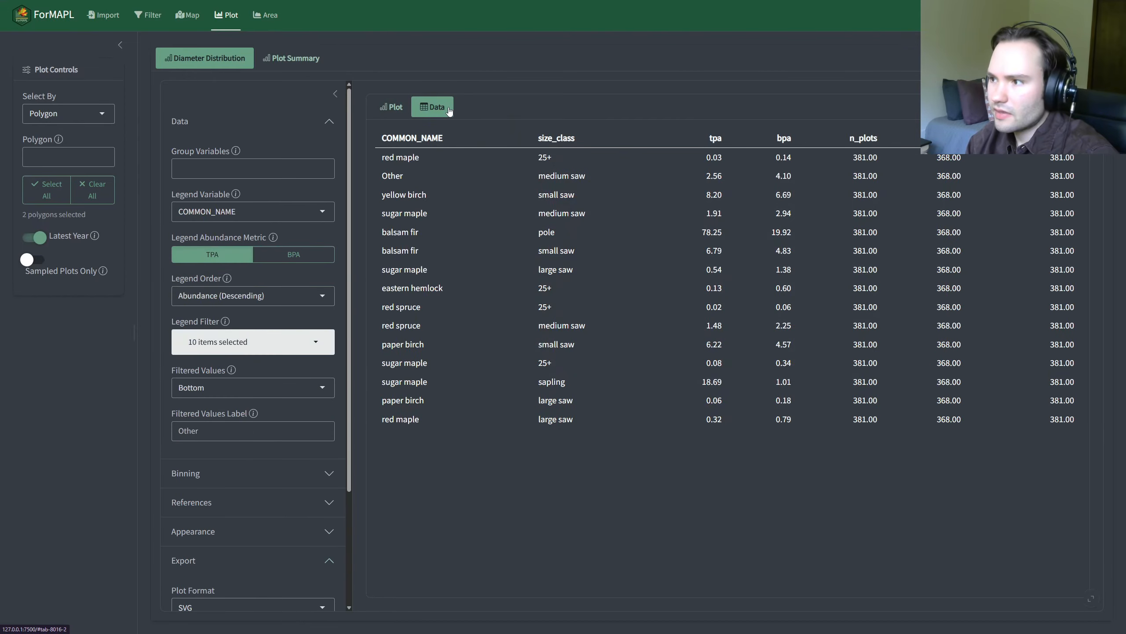
# Step: Look at the plots and polygons on the map, and return to the diameter distribution chart
pyautogui.click(187, 15)
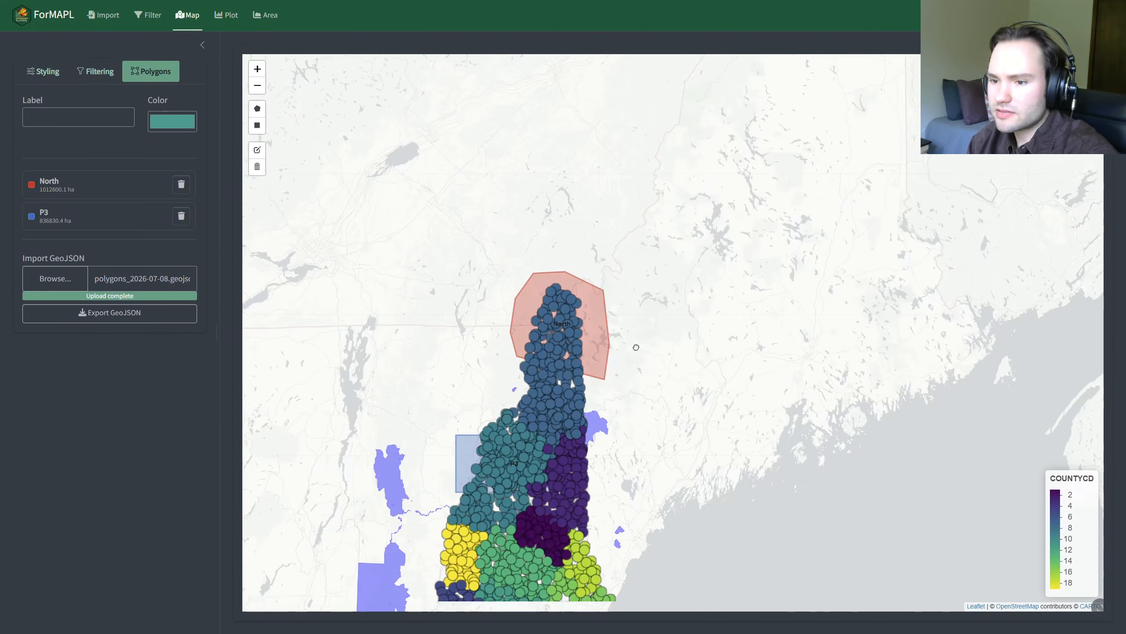
pyautogui.click(226, 16)
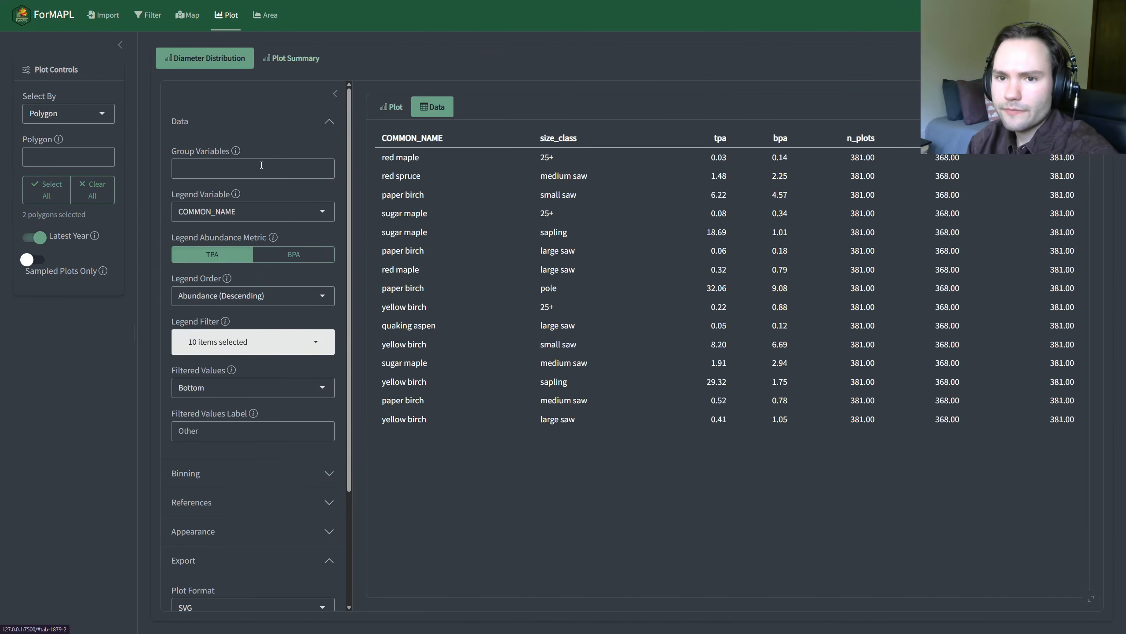
pyautogui.click(384, 106)
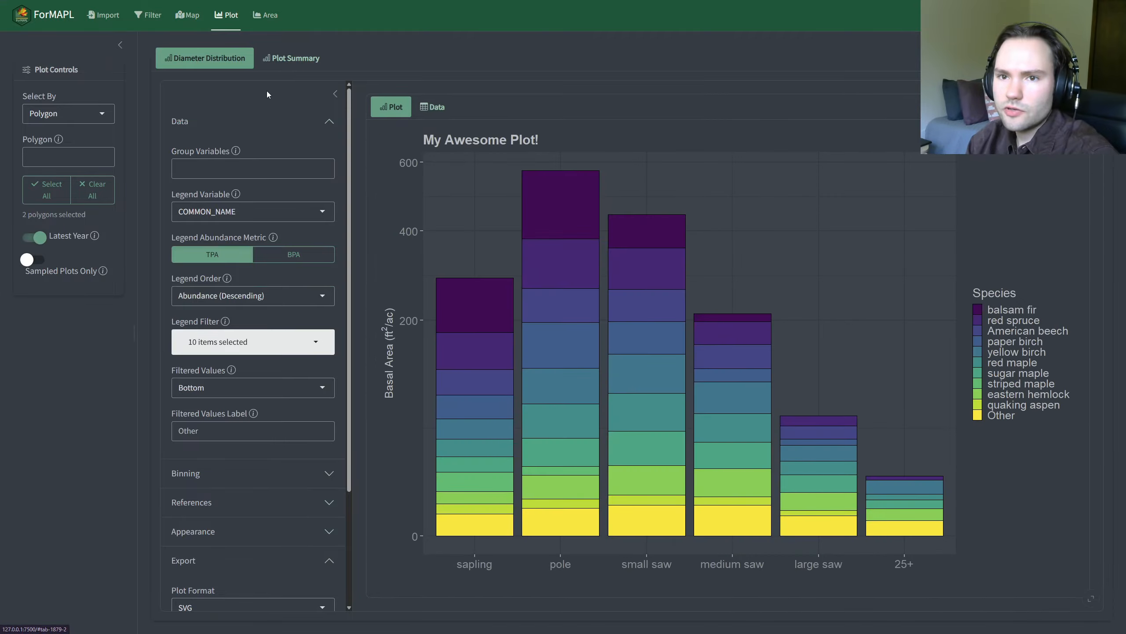
# Step: Group the diameter distribution by the poly_key variable
pyautogui.click(205, 168)
pyautogui.scroll(-5, 226, 231)
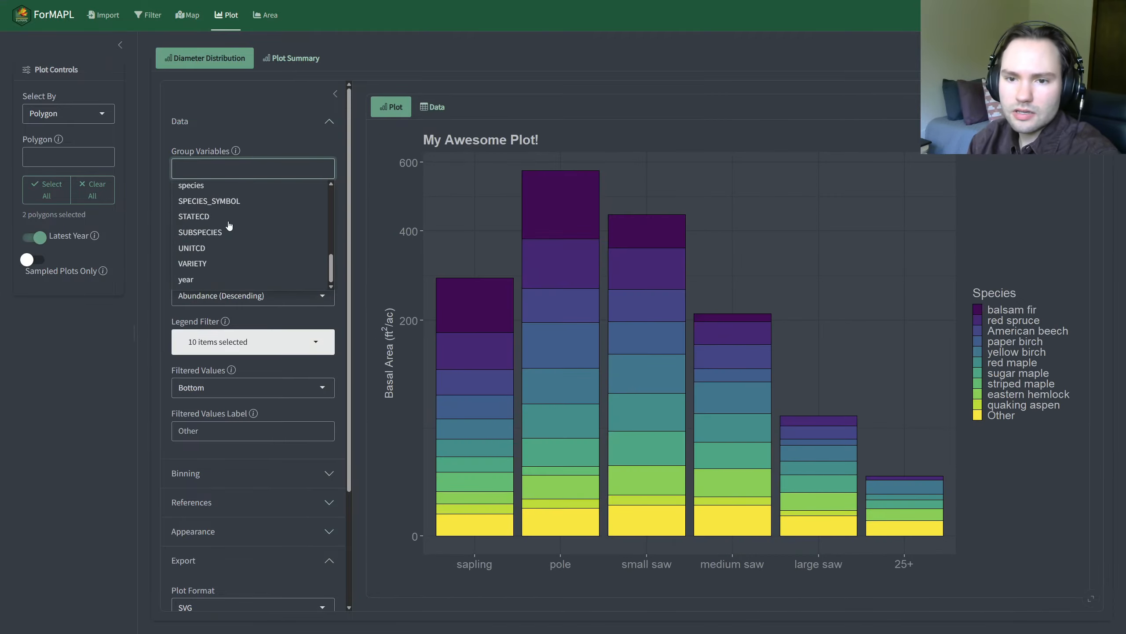
pyautogui.scroll(-2, 227, 232)
pyautogui.scroll(12, 244, 191)
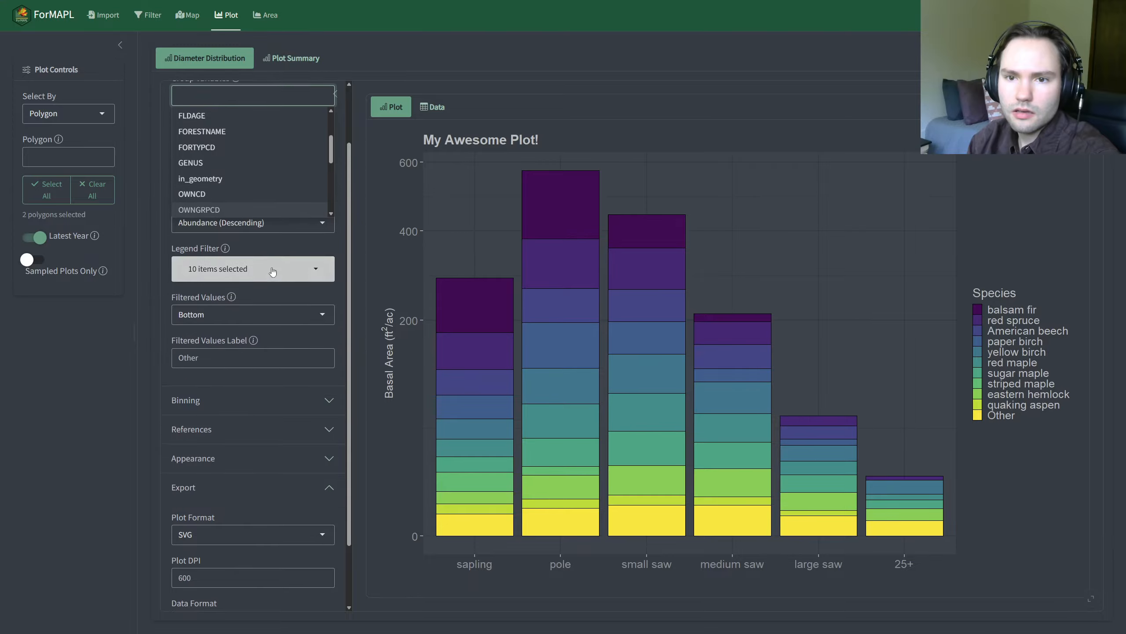
pyautogui.scroll(-3, 266, 240)
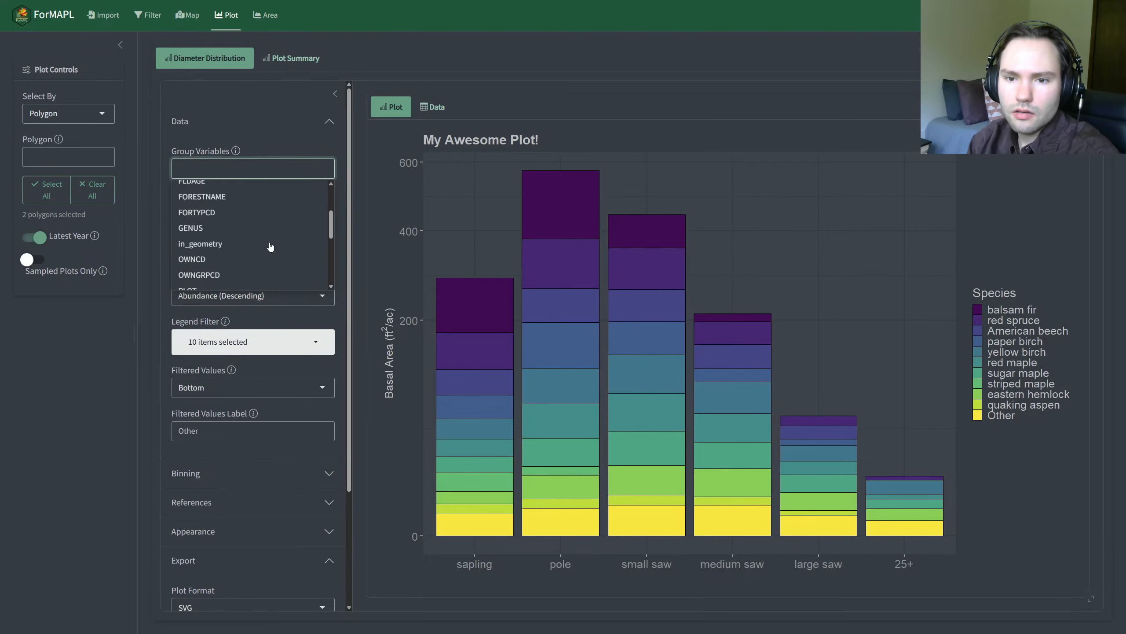
pyautogui.click(210, 230)
pyautogui.click(90, 386)
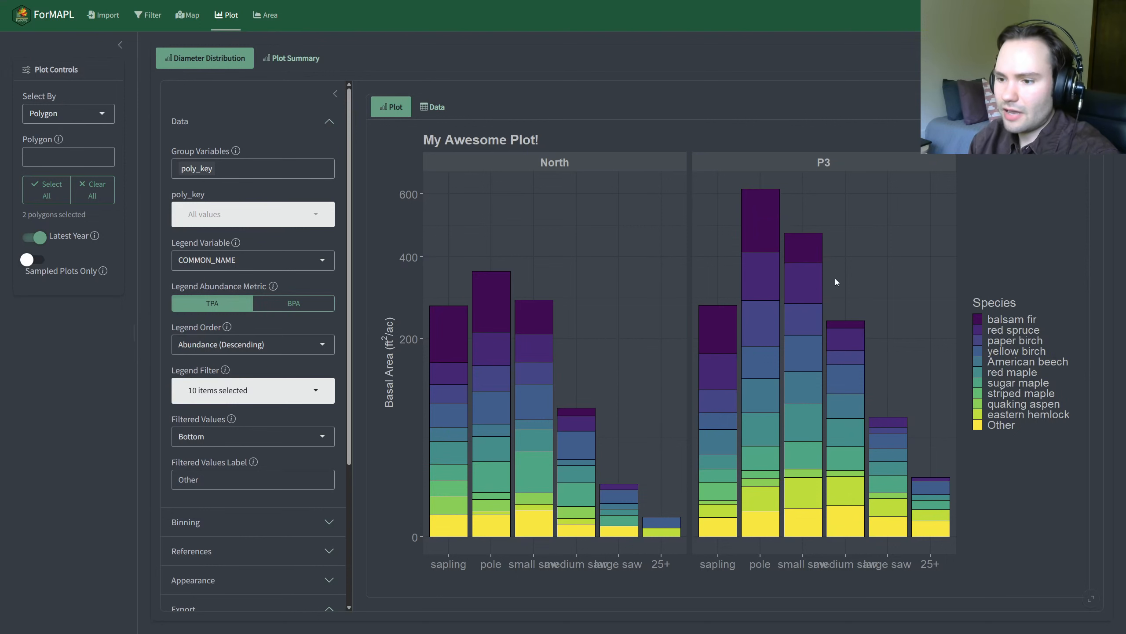
# Step: Review where the North and P3 polygons lie on the map, and return to the grouped distribution chart
pyautogui.click(187, 15)
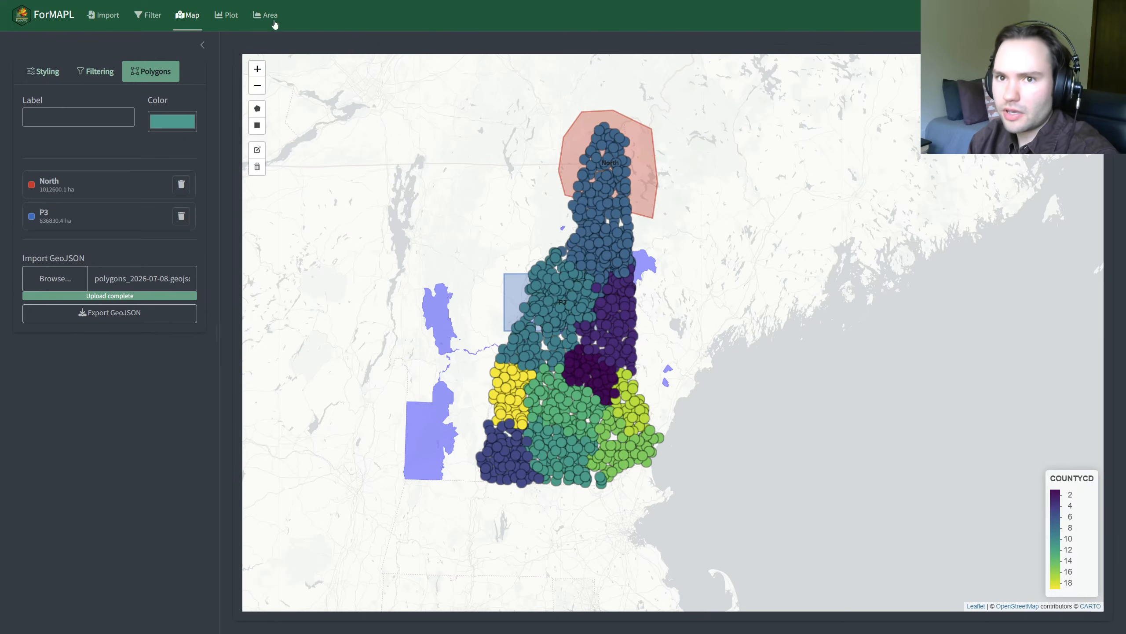
pyautogui.click(220, 12)
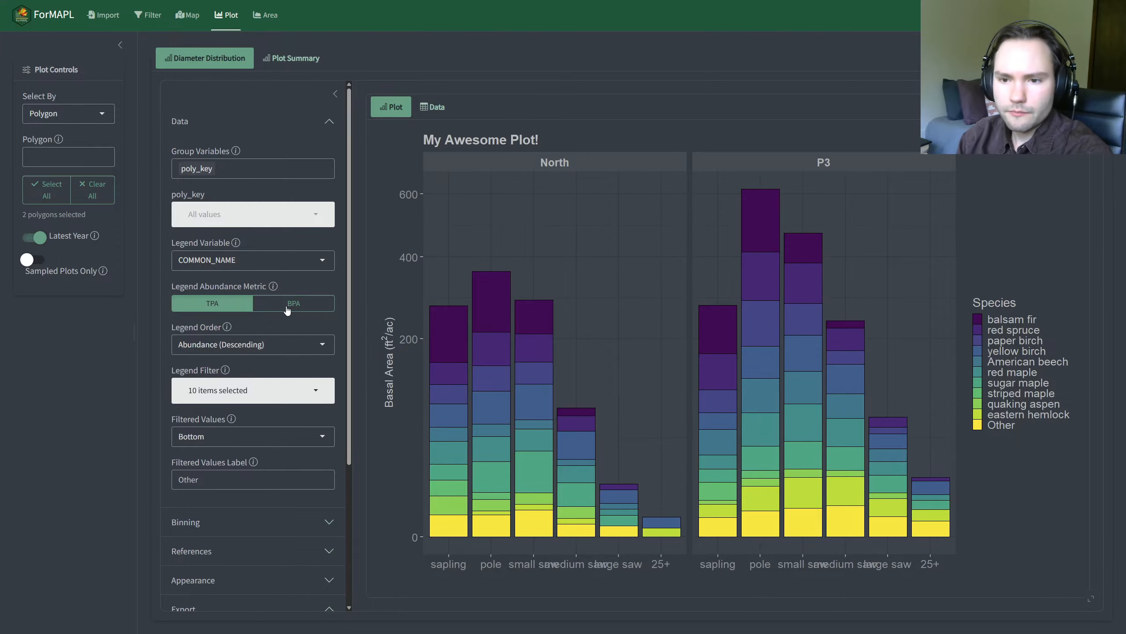
# Step: Set the distribution's Binning metric to TPA, and collapse the Data, Binning and Export settings
pyautogui.click(204, 117)
pyautogui.click(204, 150)
pyautogui.click(225, 200)
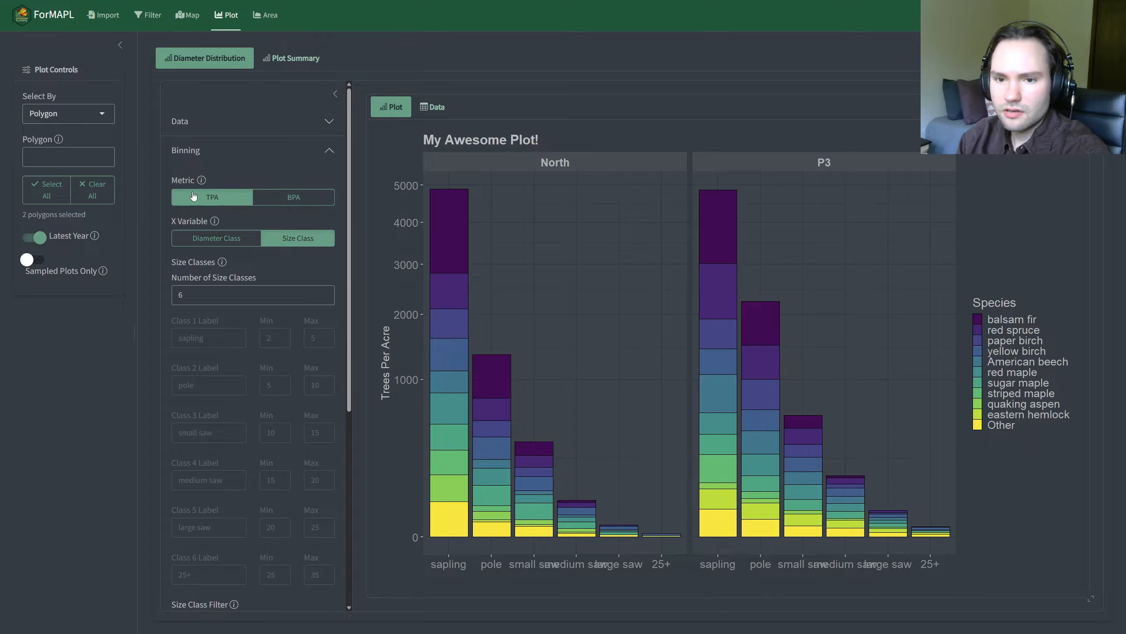
pyautogui.click(198, 154)
pyautogui.click(246, 238)
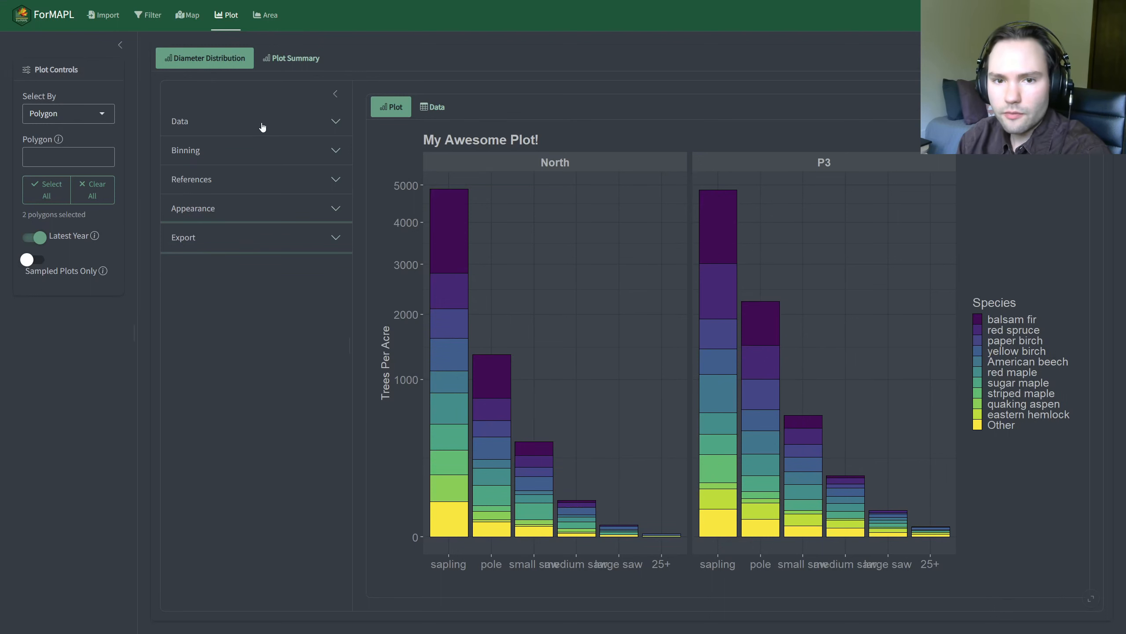
# Step: View the data table of the polygon-grouped distribution, and switch back to its chart
pyautogui.click(430, 111)
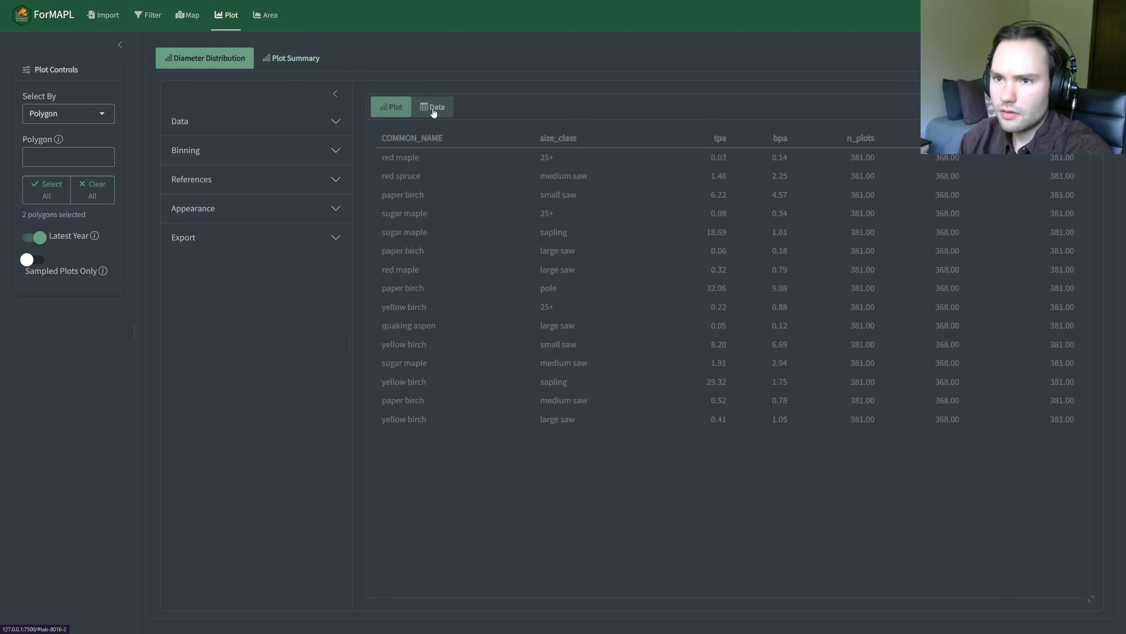
pyautogui.click(393, 108)
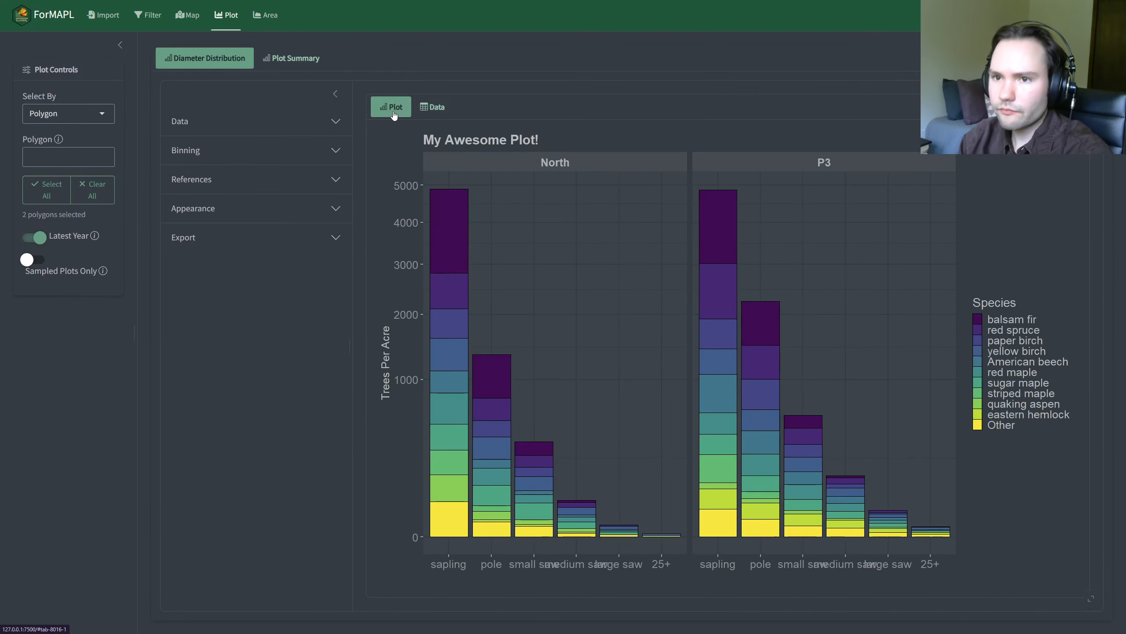